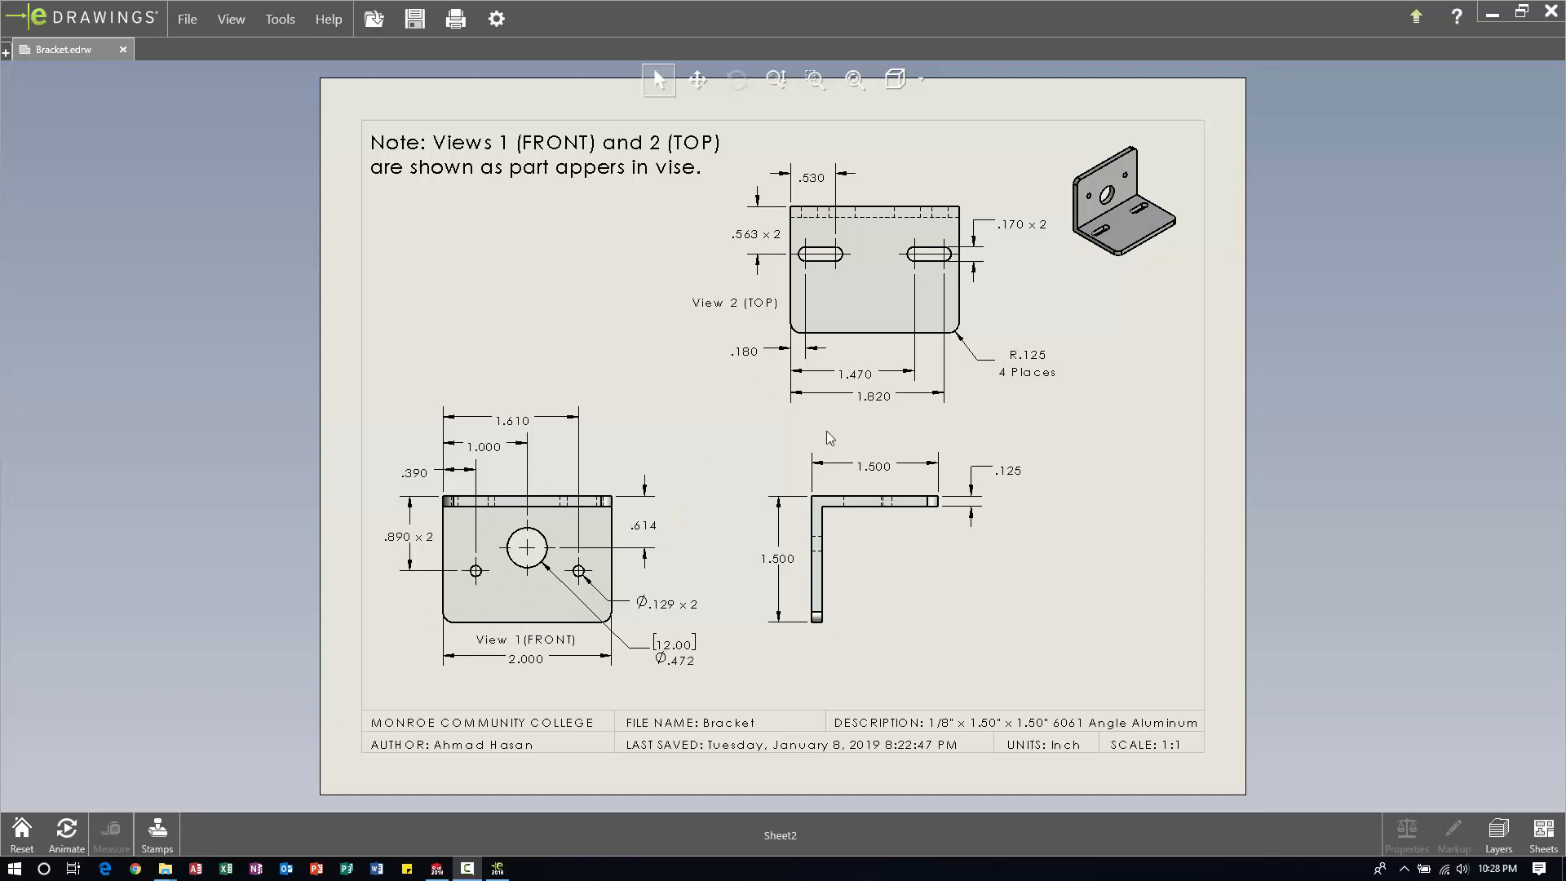
- Switch to SOLIDWORKS and create a new part document from the Part template
click(436, 869)
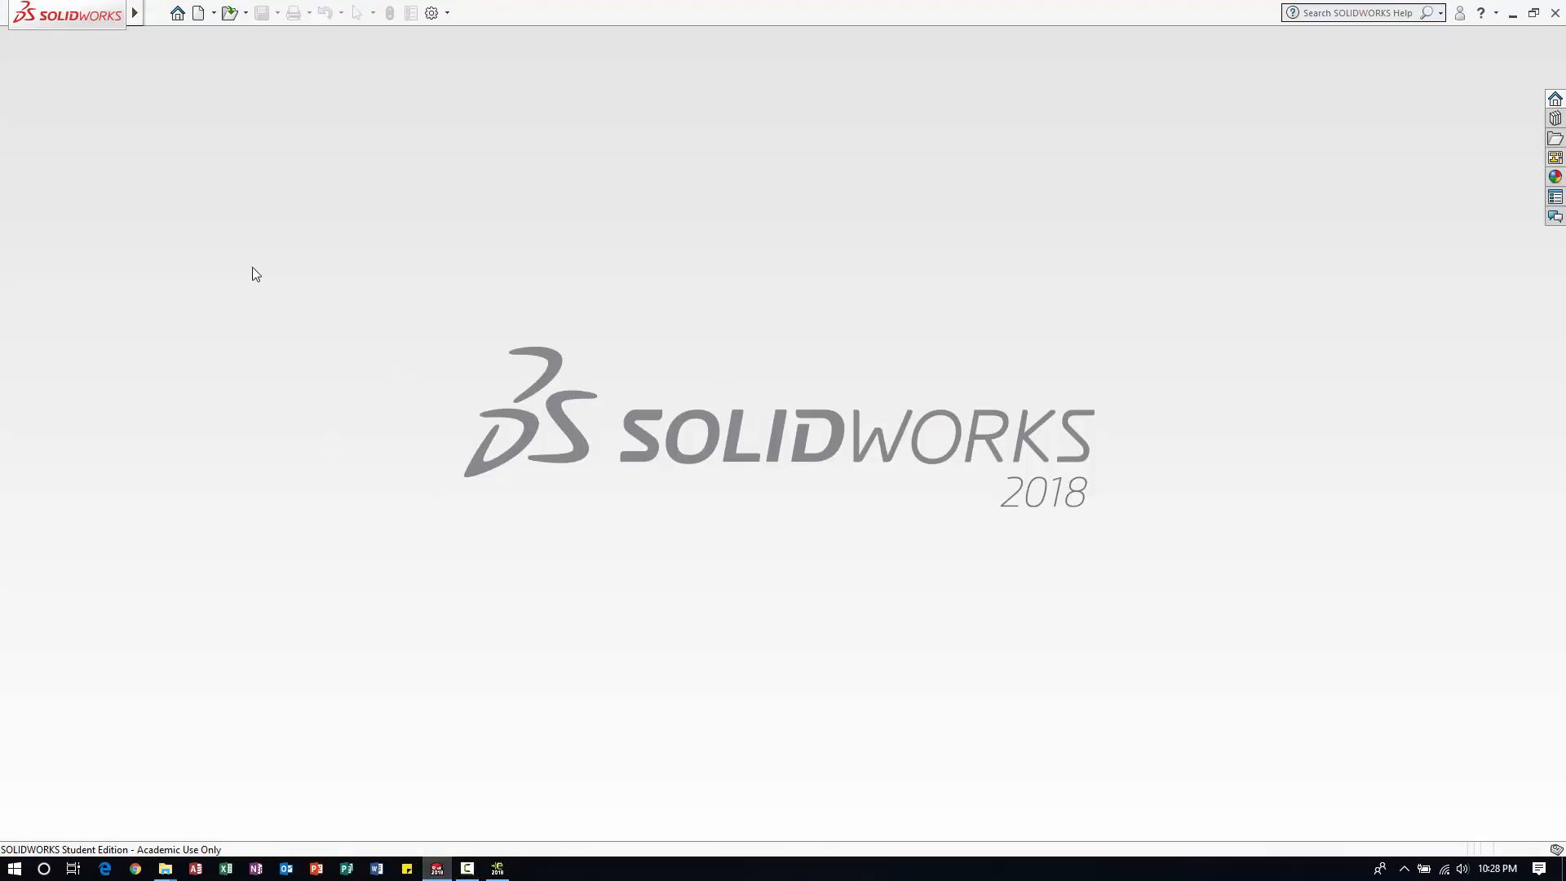
click(152, 14)
click(168, 38)
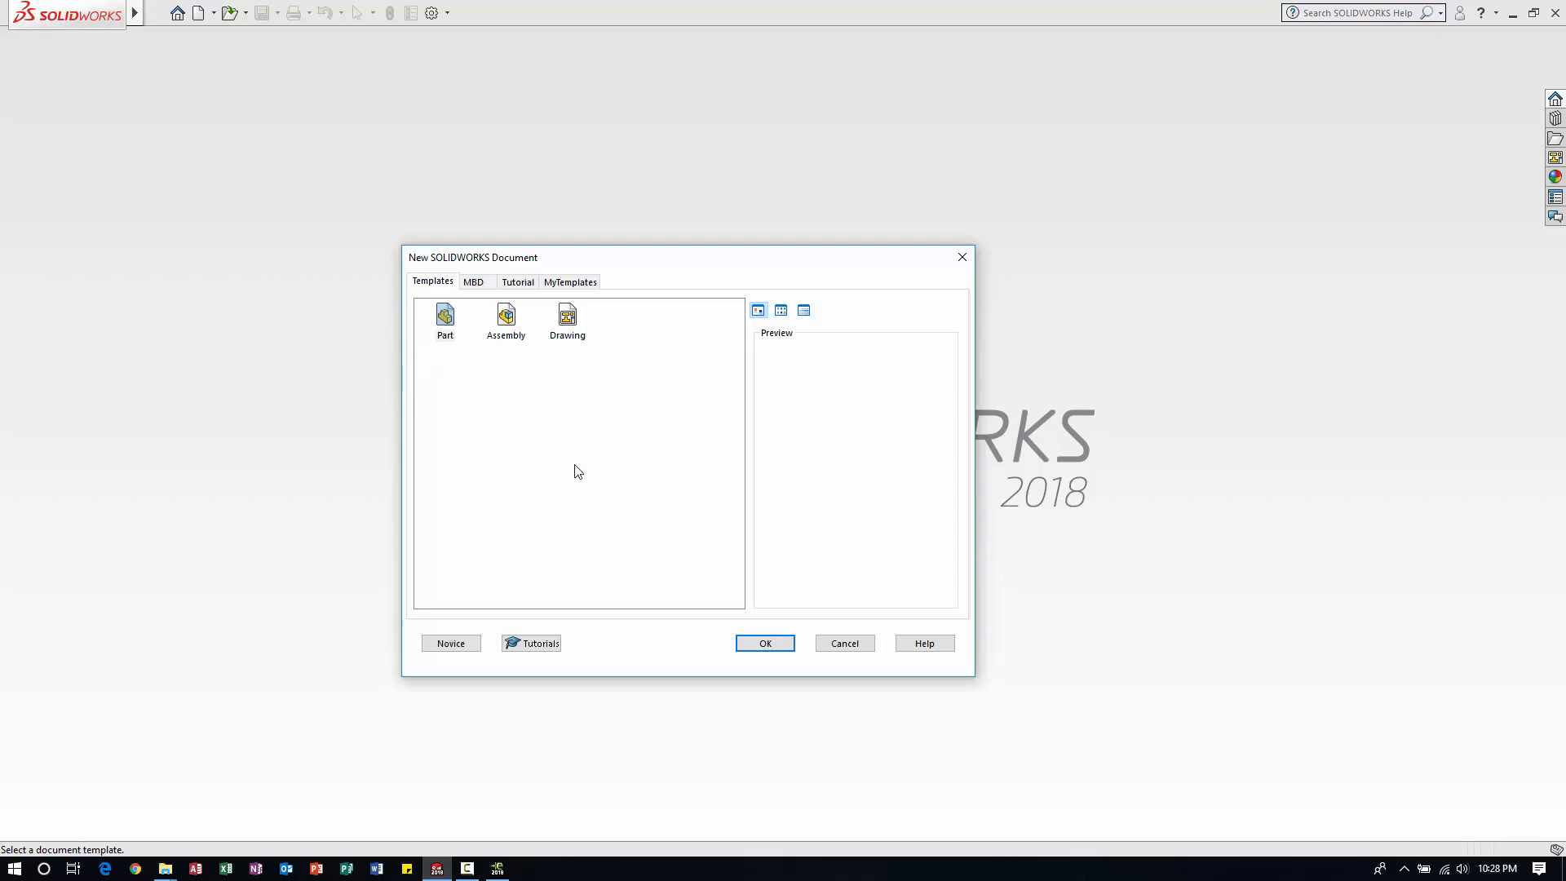
click(767, 643)
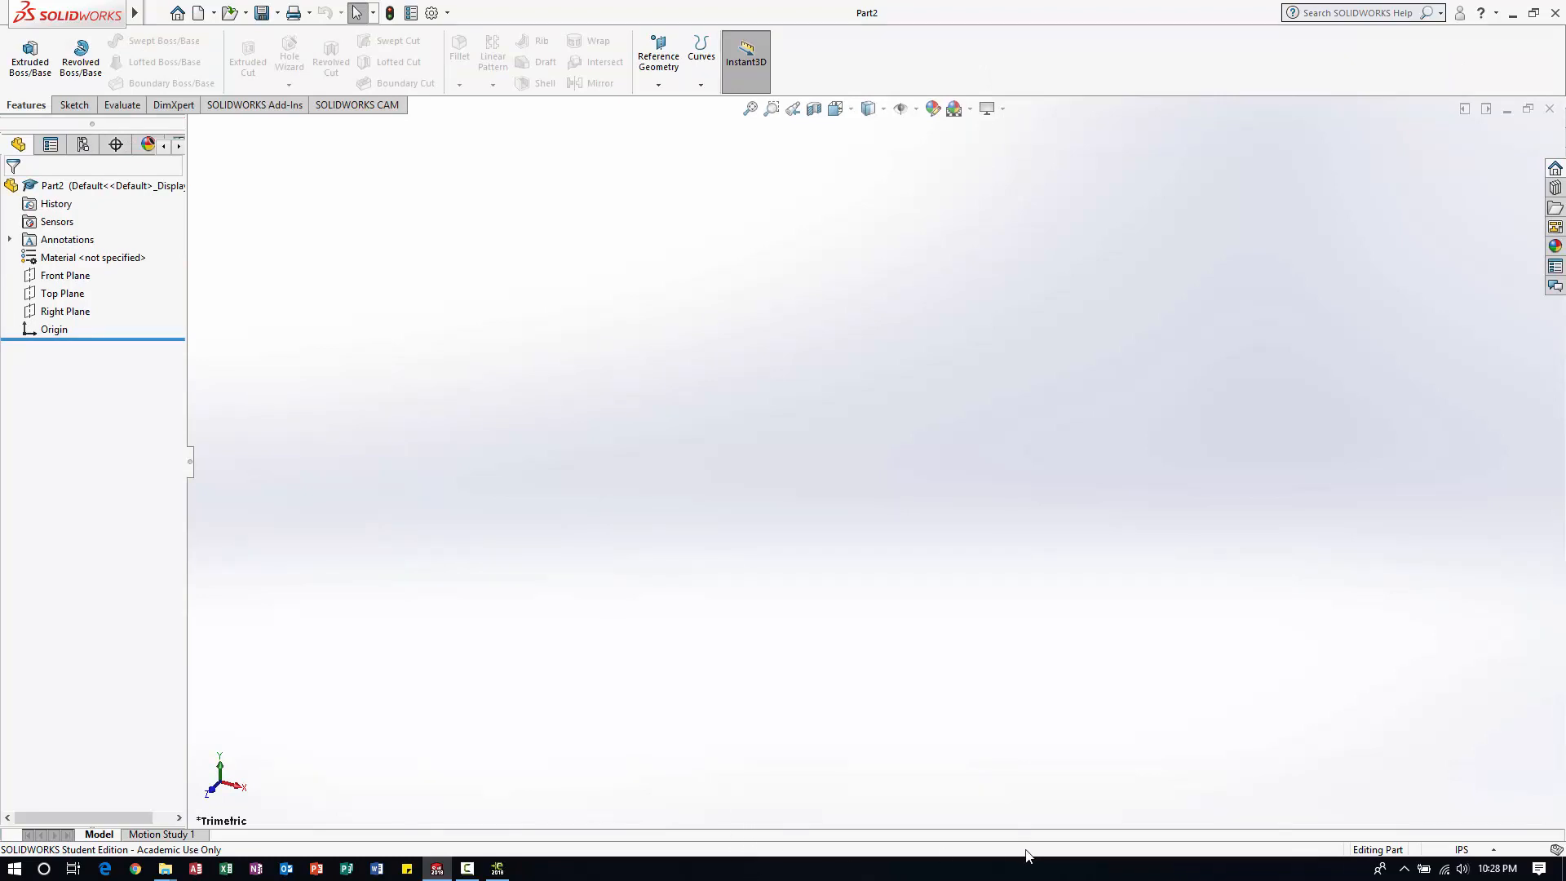
- Set the document's length units to three decimal places, keeping the IPS unit system
click(1461, 850)
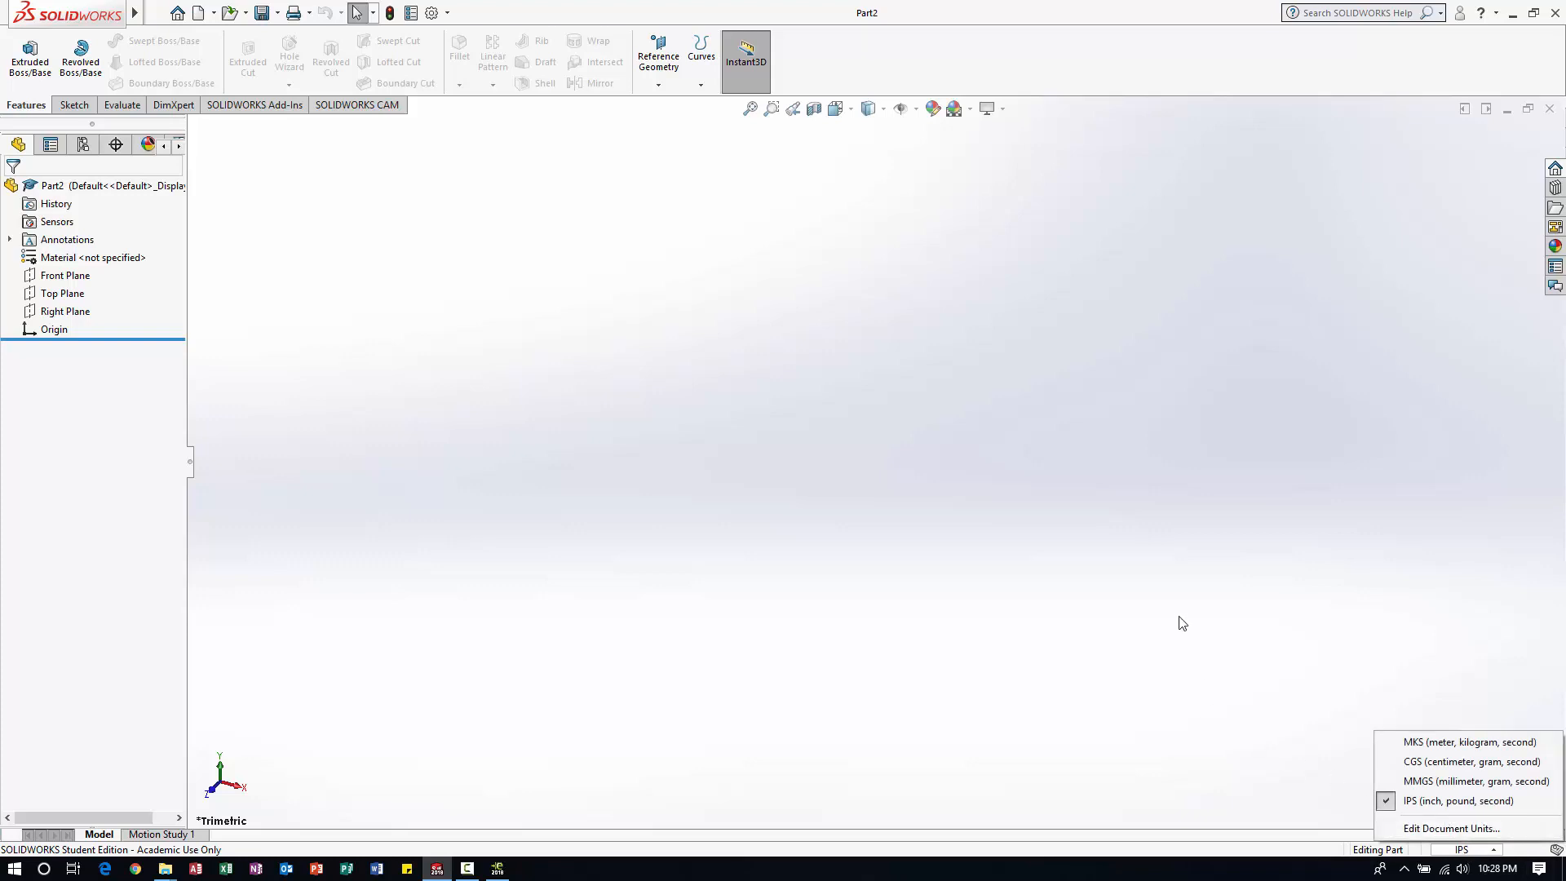
click(1414, 828)
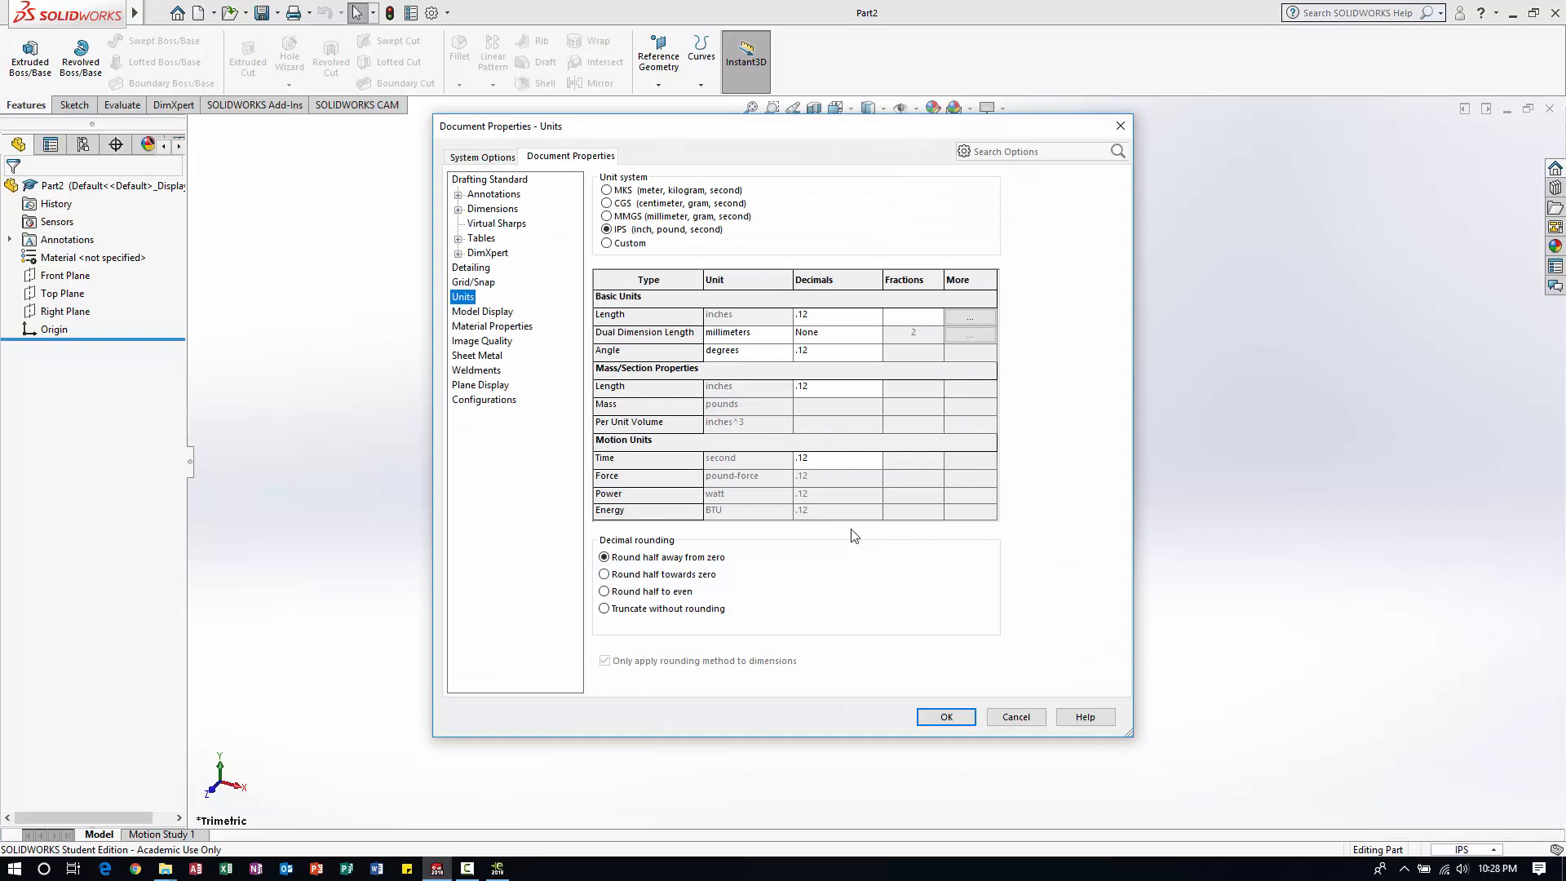
click(834, 316)
click(832, 356)
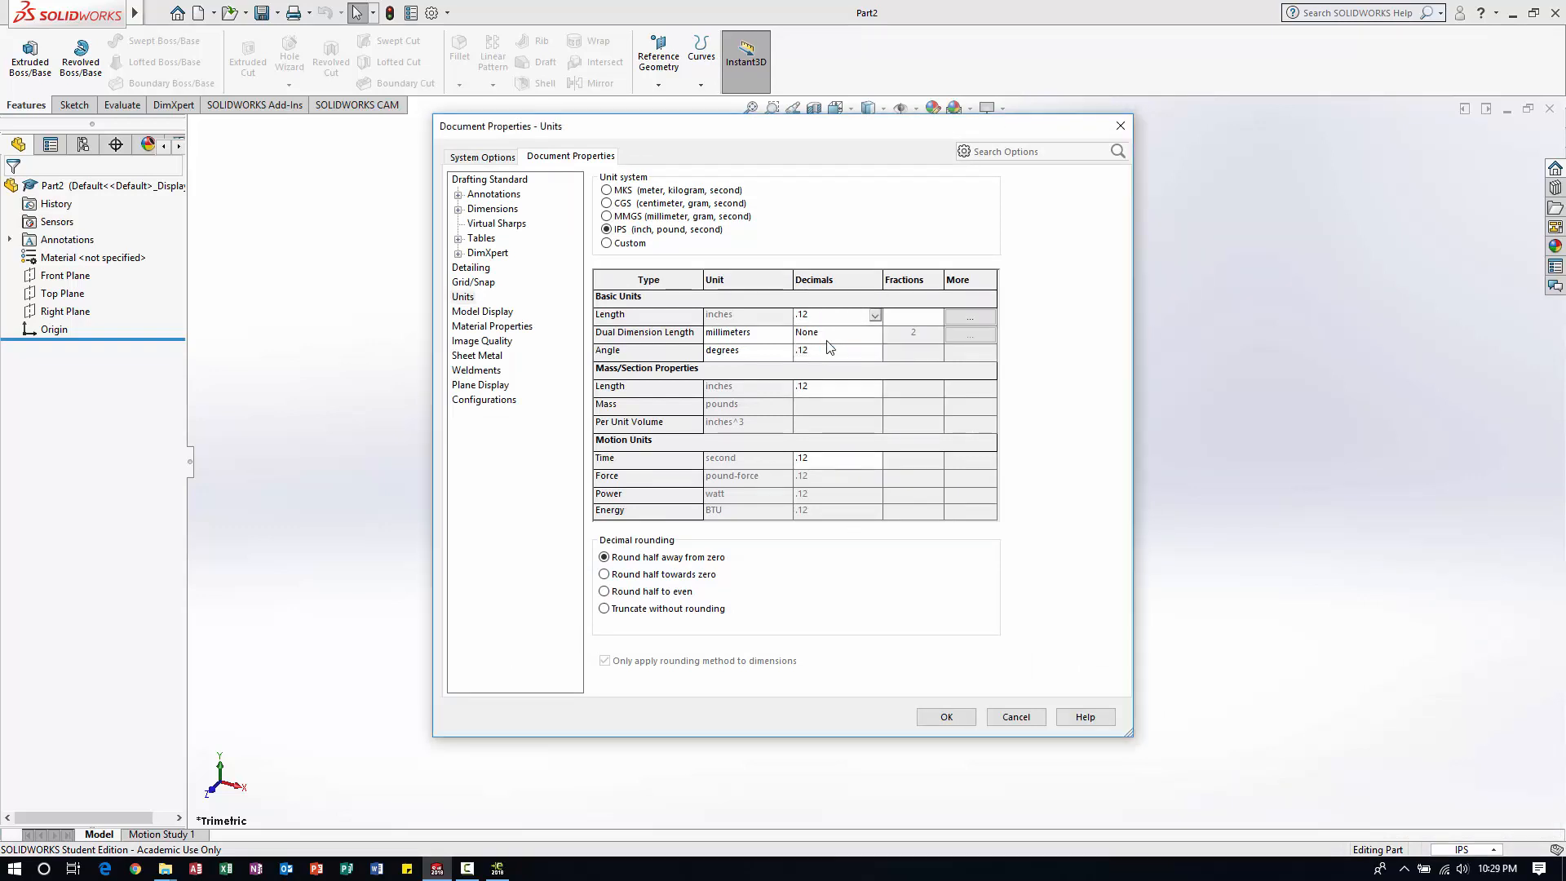
click(960, 722)
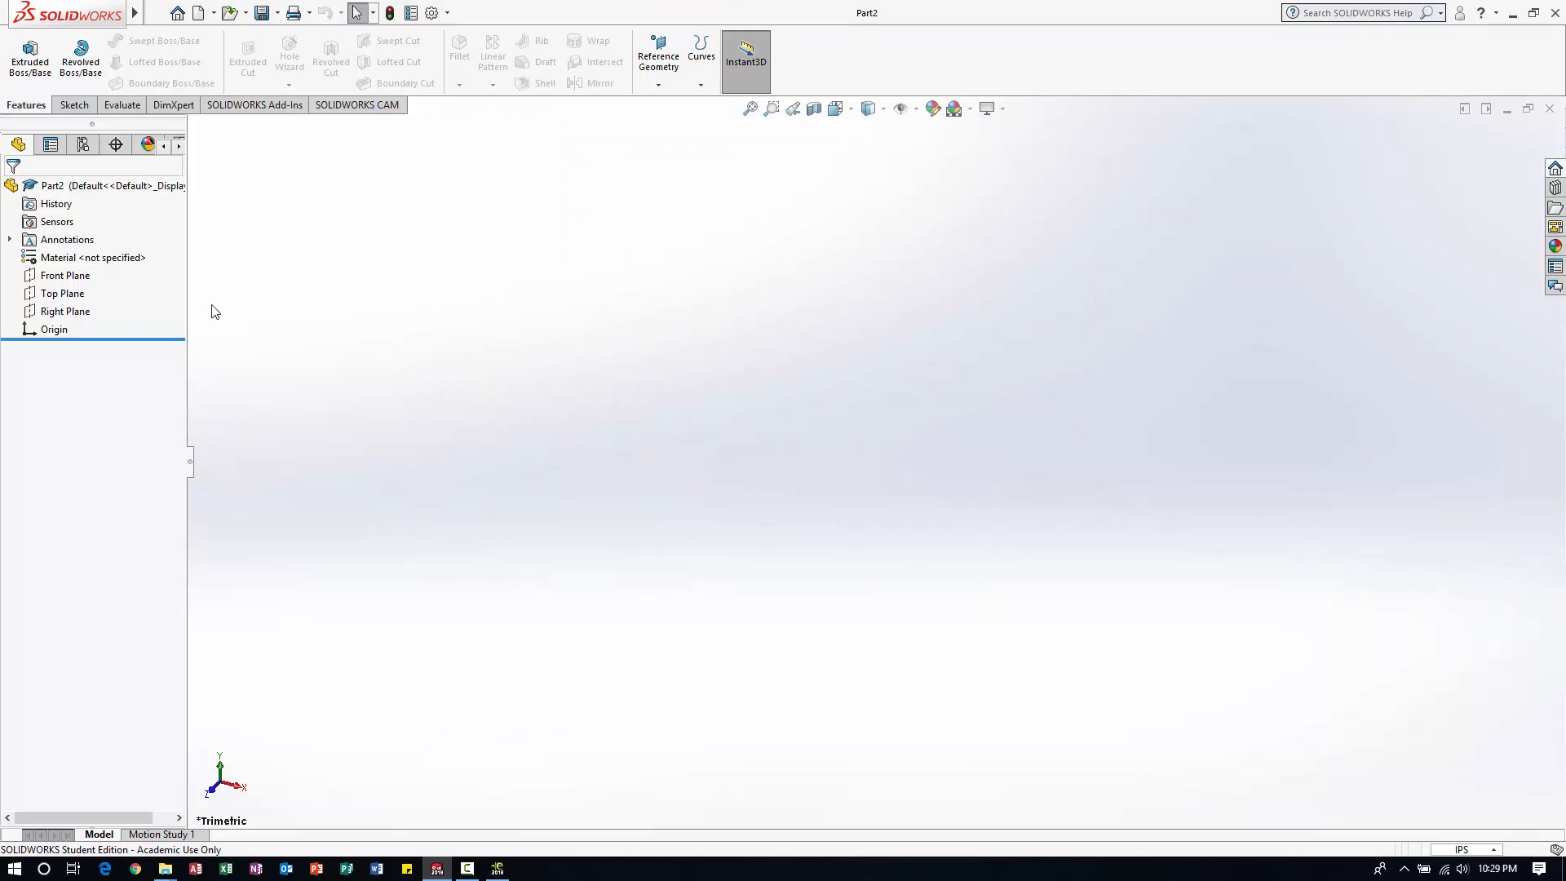
- Start a new sketch on the Right Plane
click(70, 108)
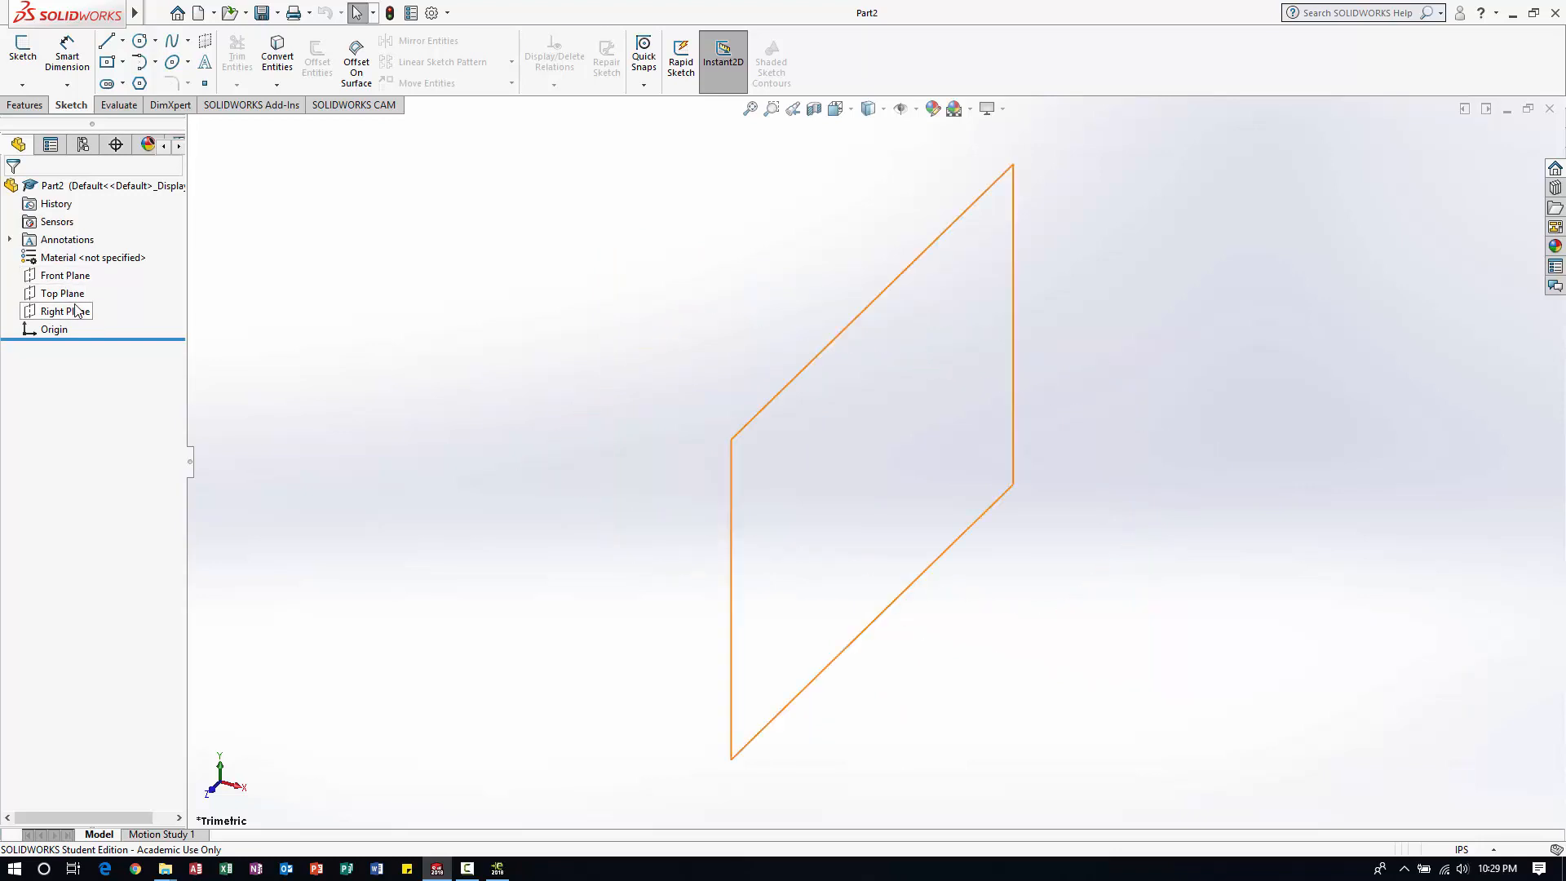
click(75, 311)
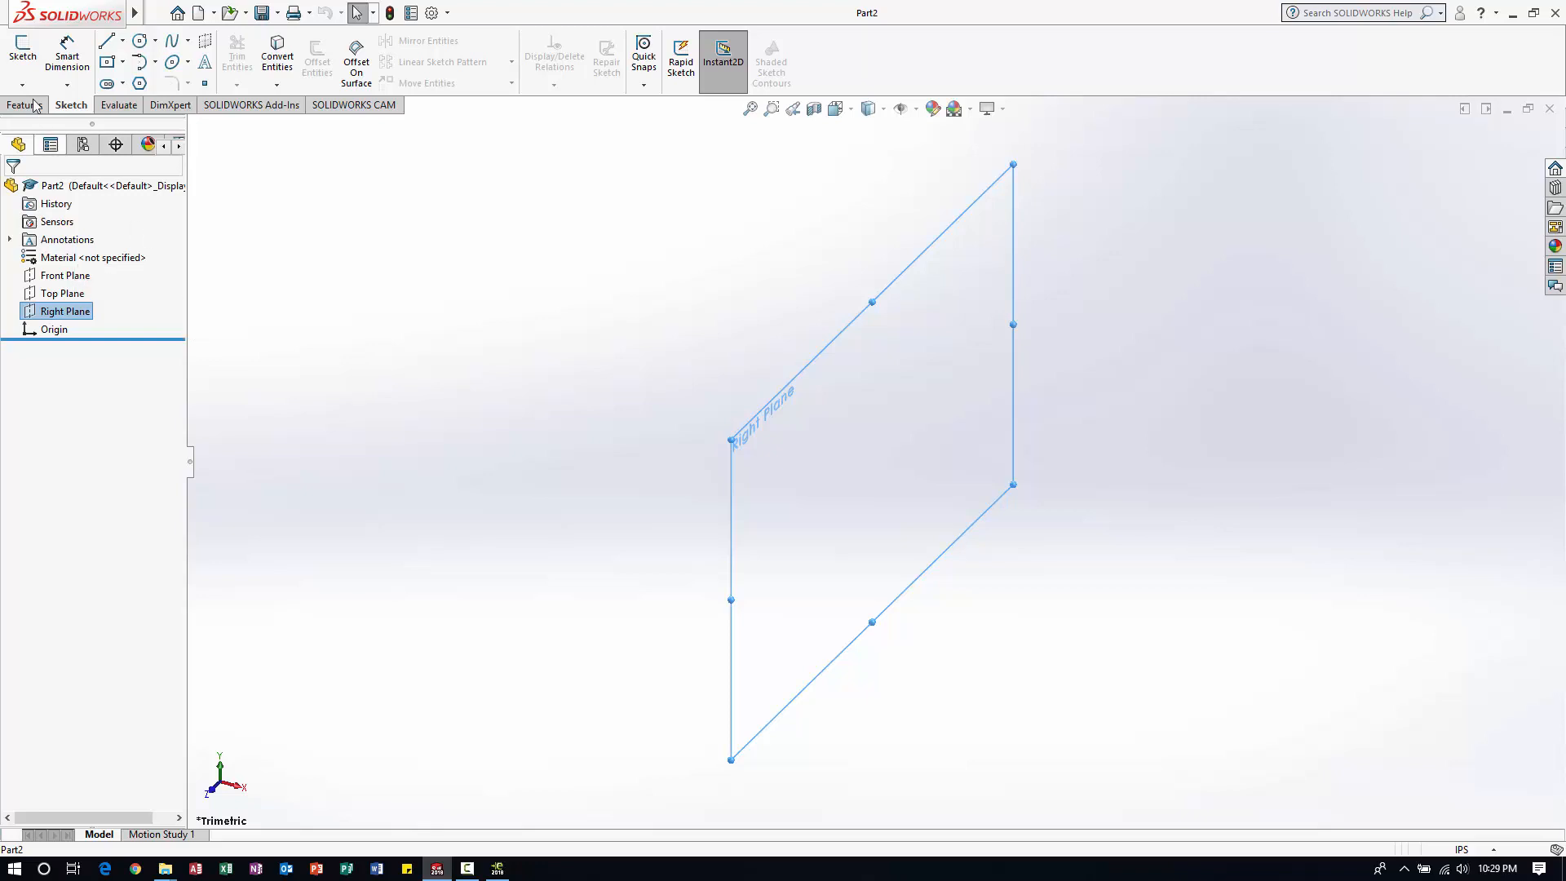
click(23, 48)
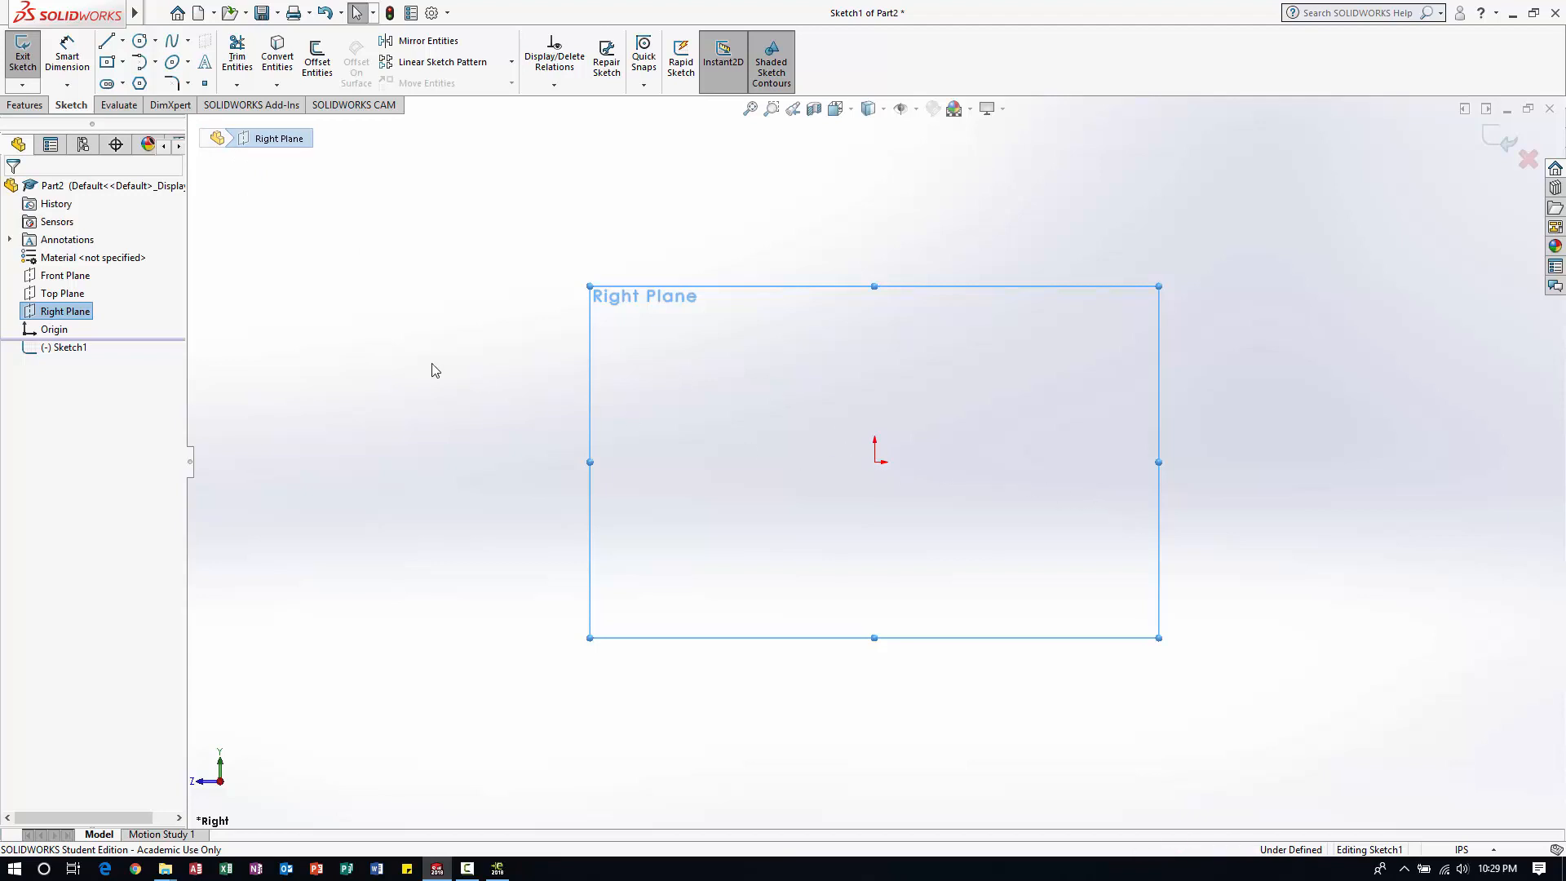
- Sketch a vertical line going up from the origin
click(106, 41)
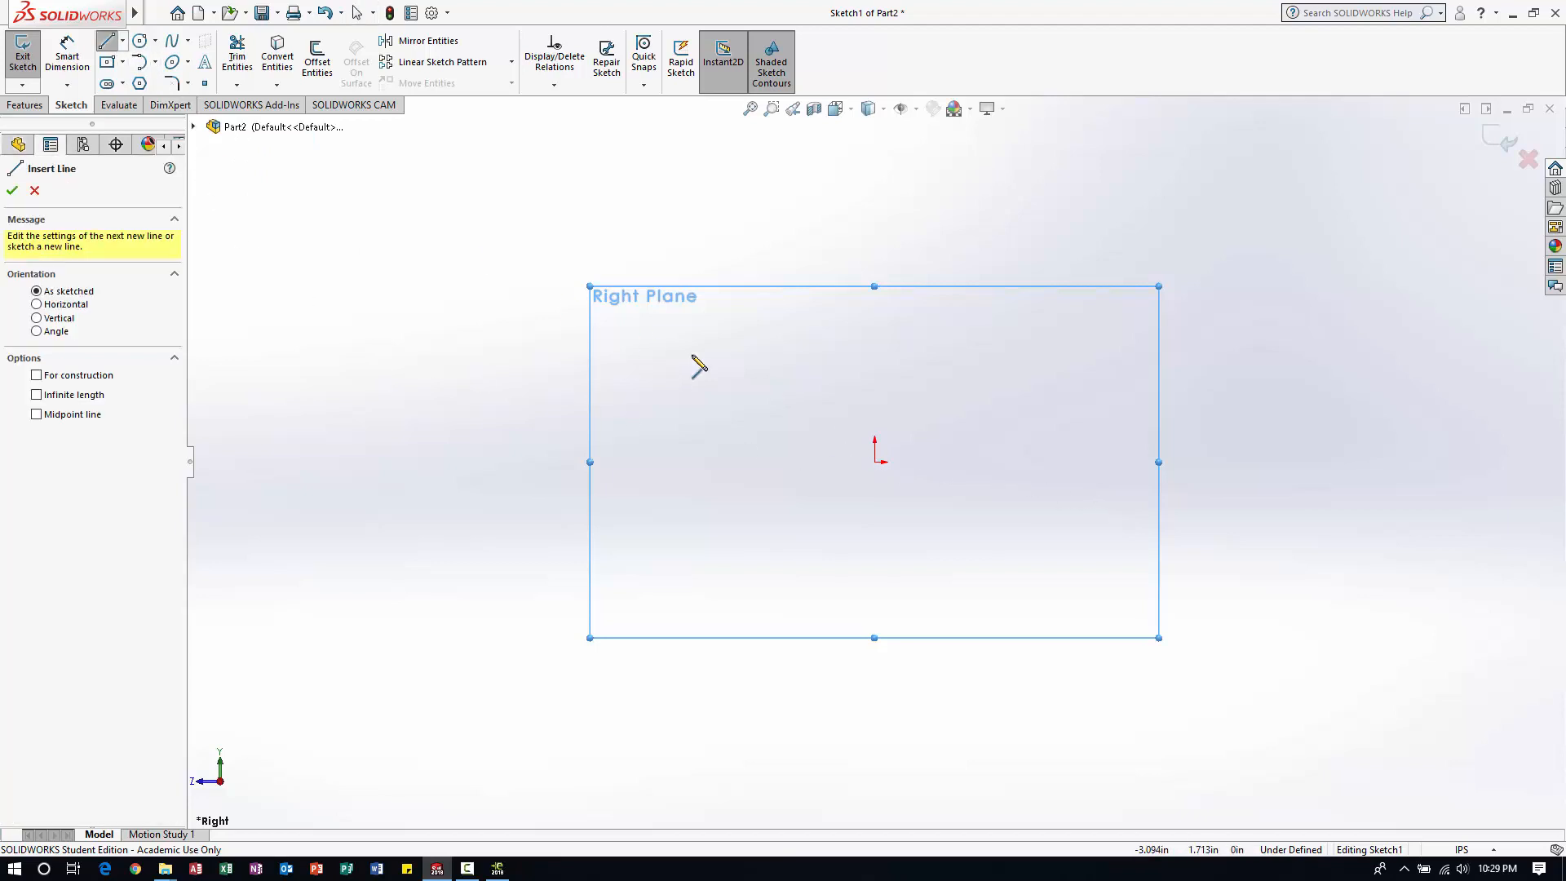
click(874, 462)
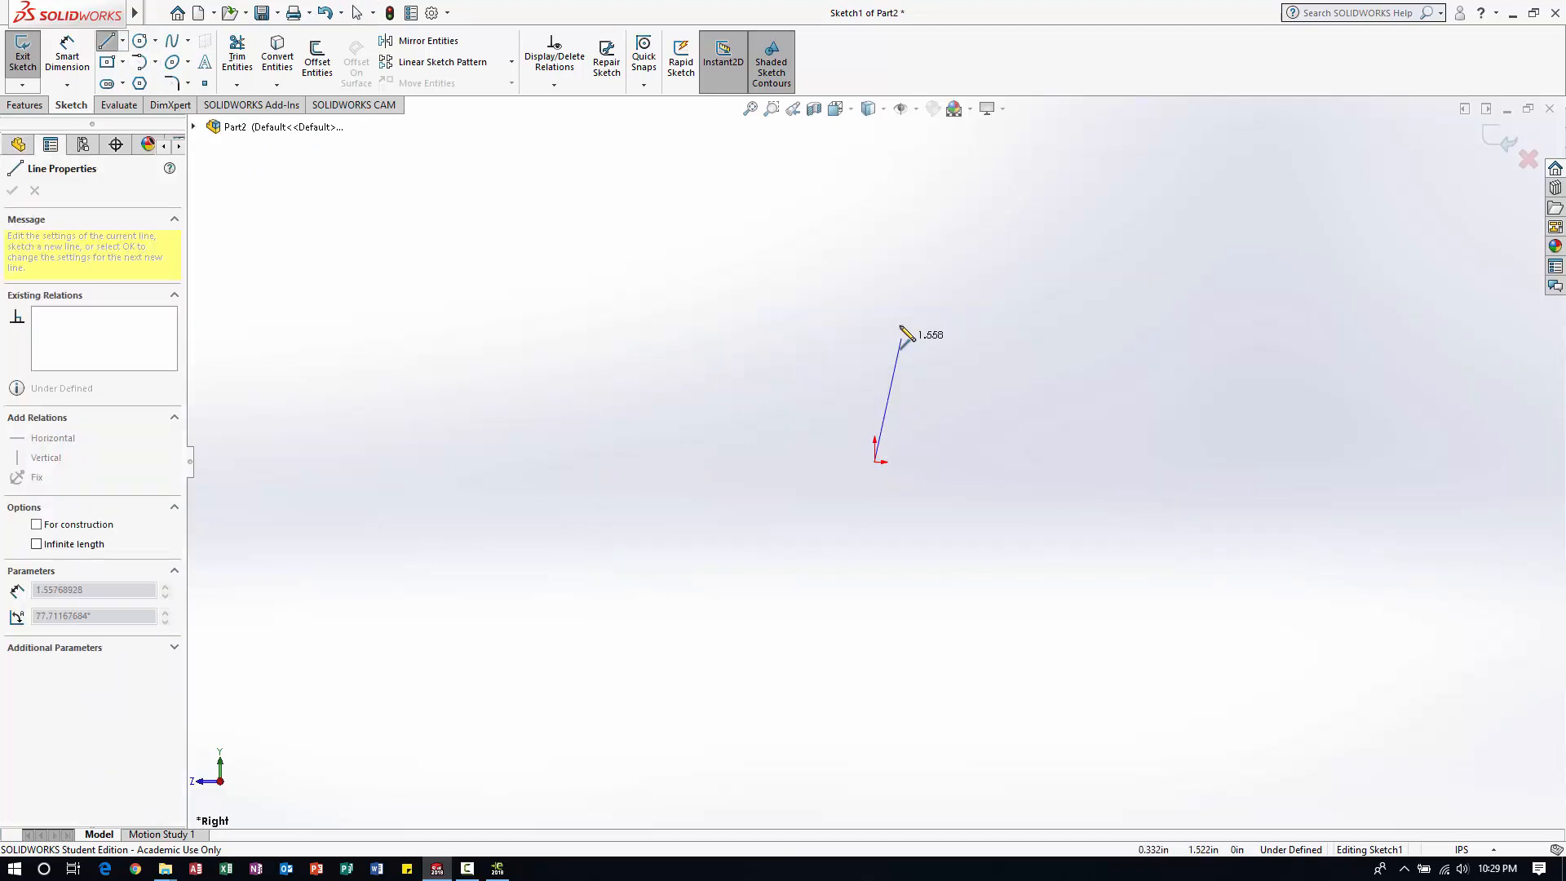
click(874, 236)
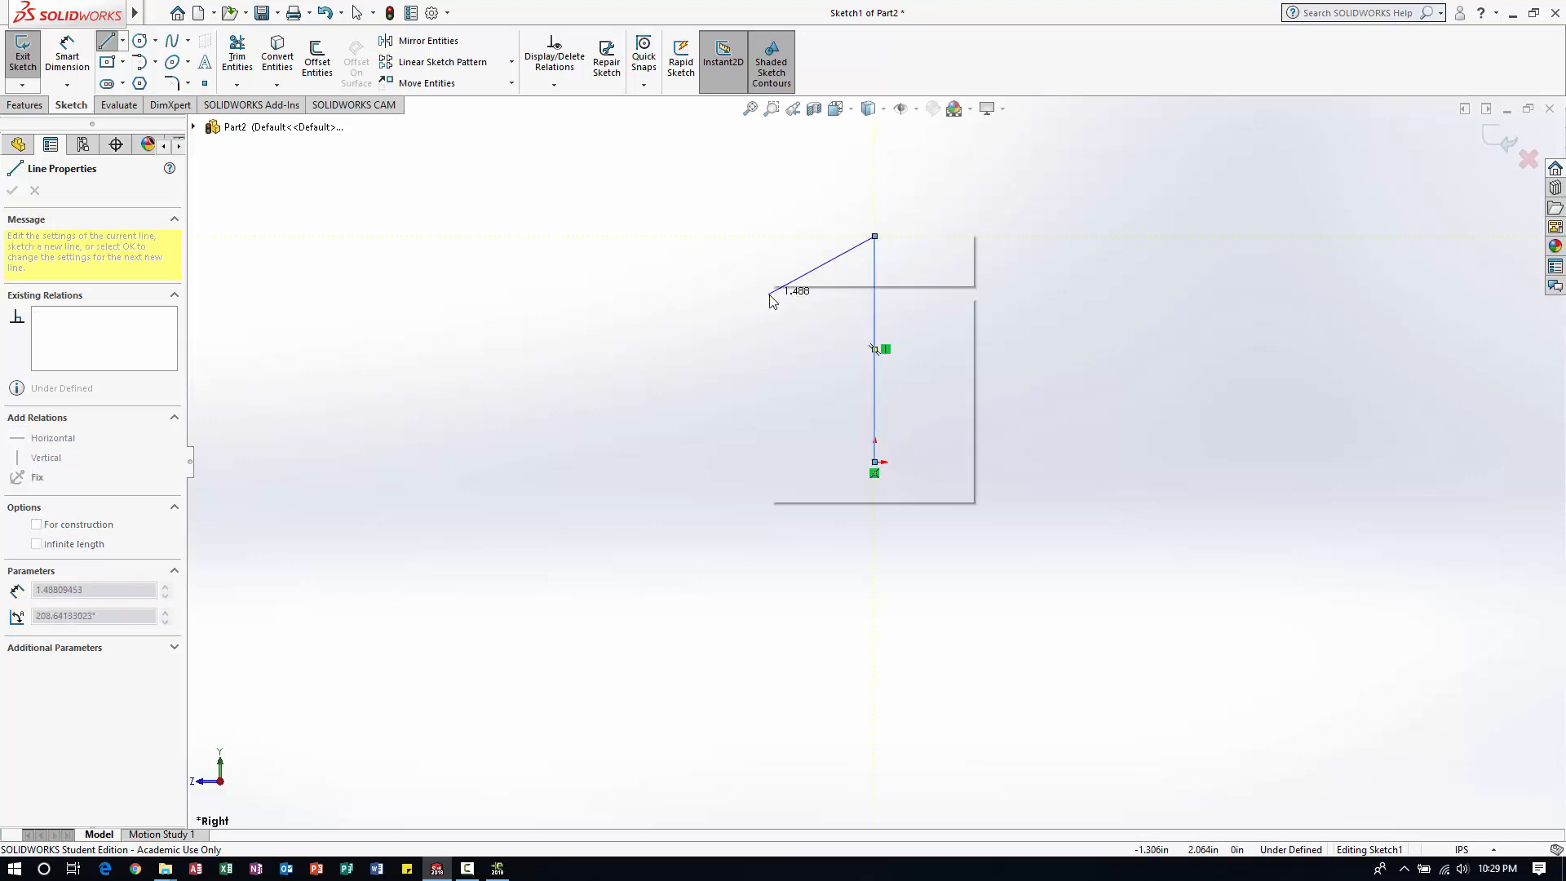
right_click(778, 303)
click(799, 310)
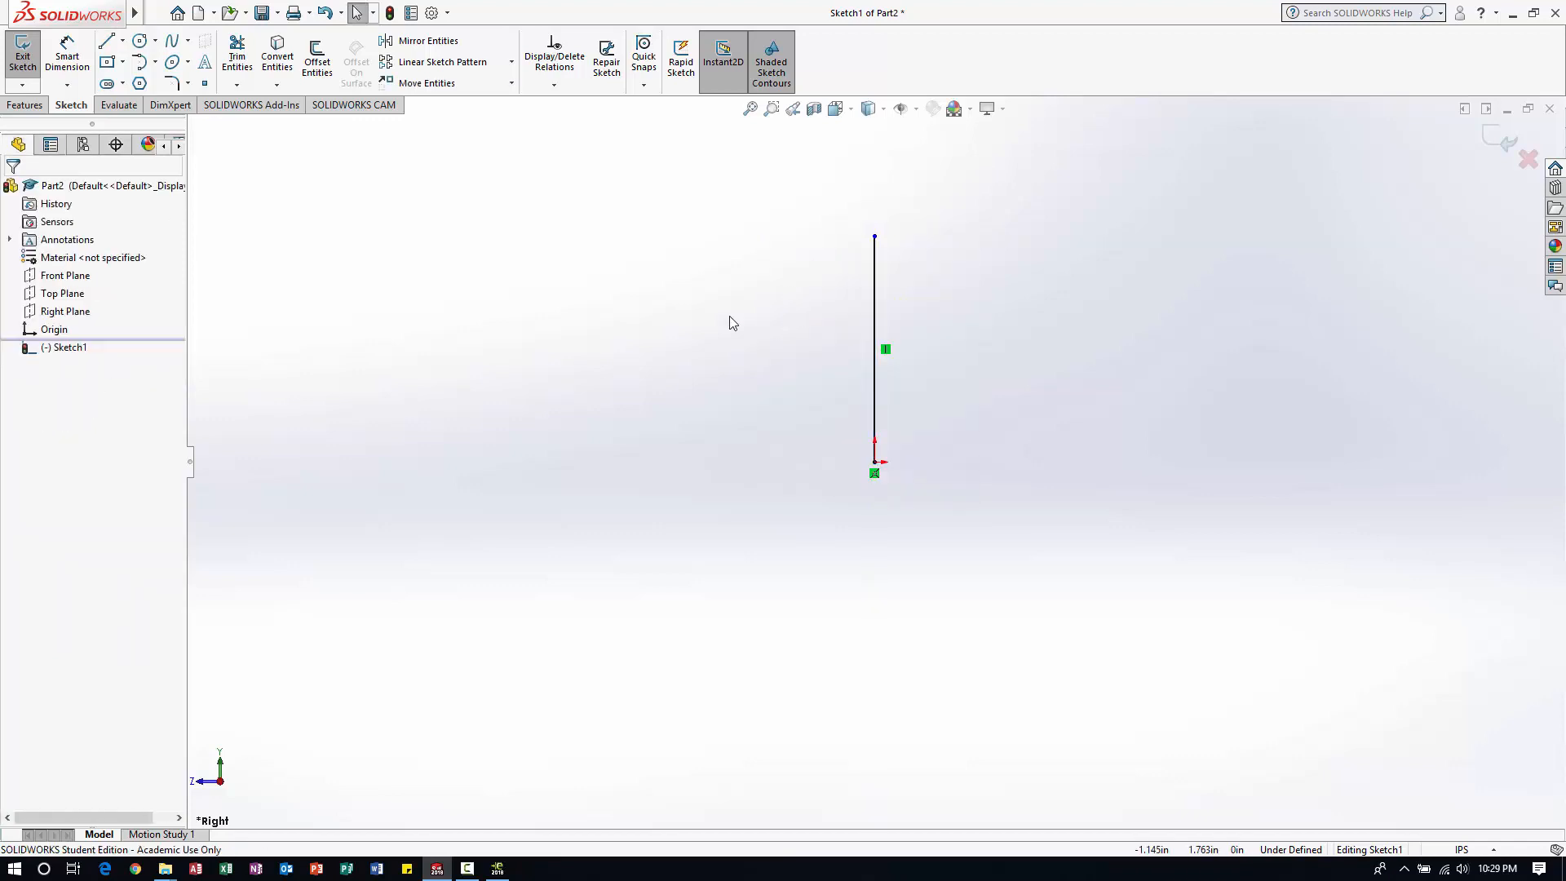
- Sketch a horizontal line about 3.18 in long from the origin, forming an L with the vertical line
click(106, 41)
click(875, 463)
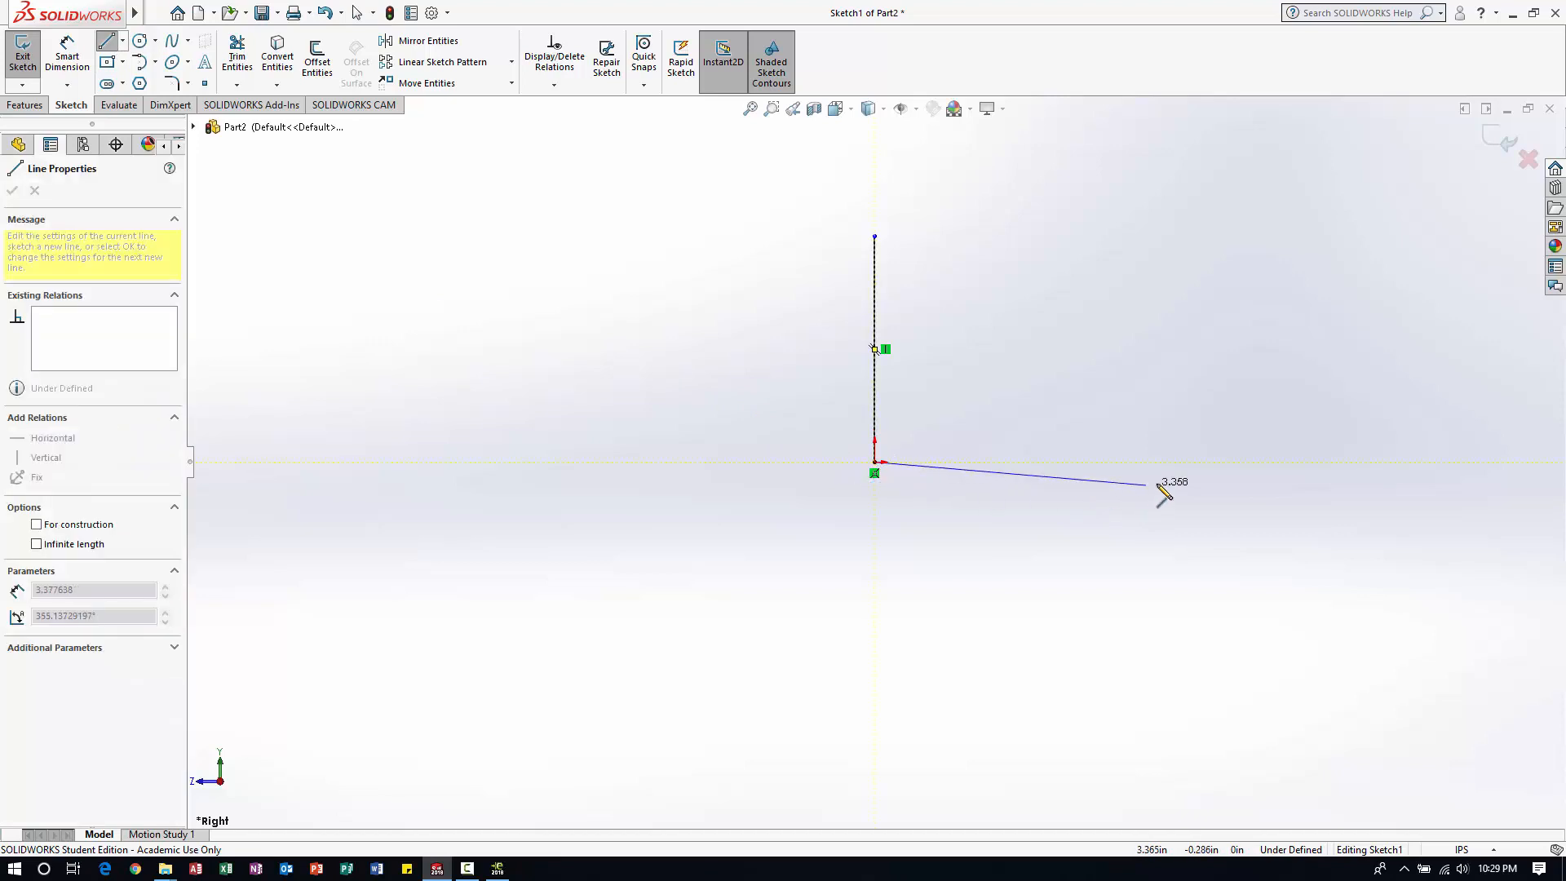
click(1133, 462)
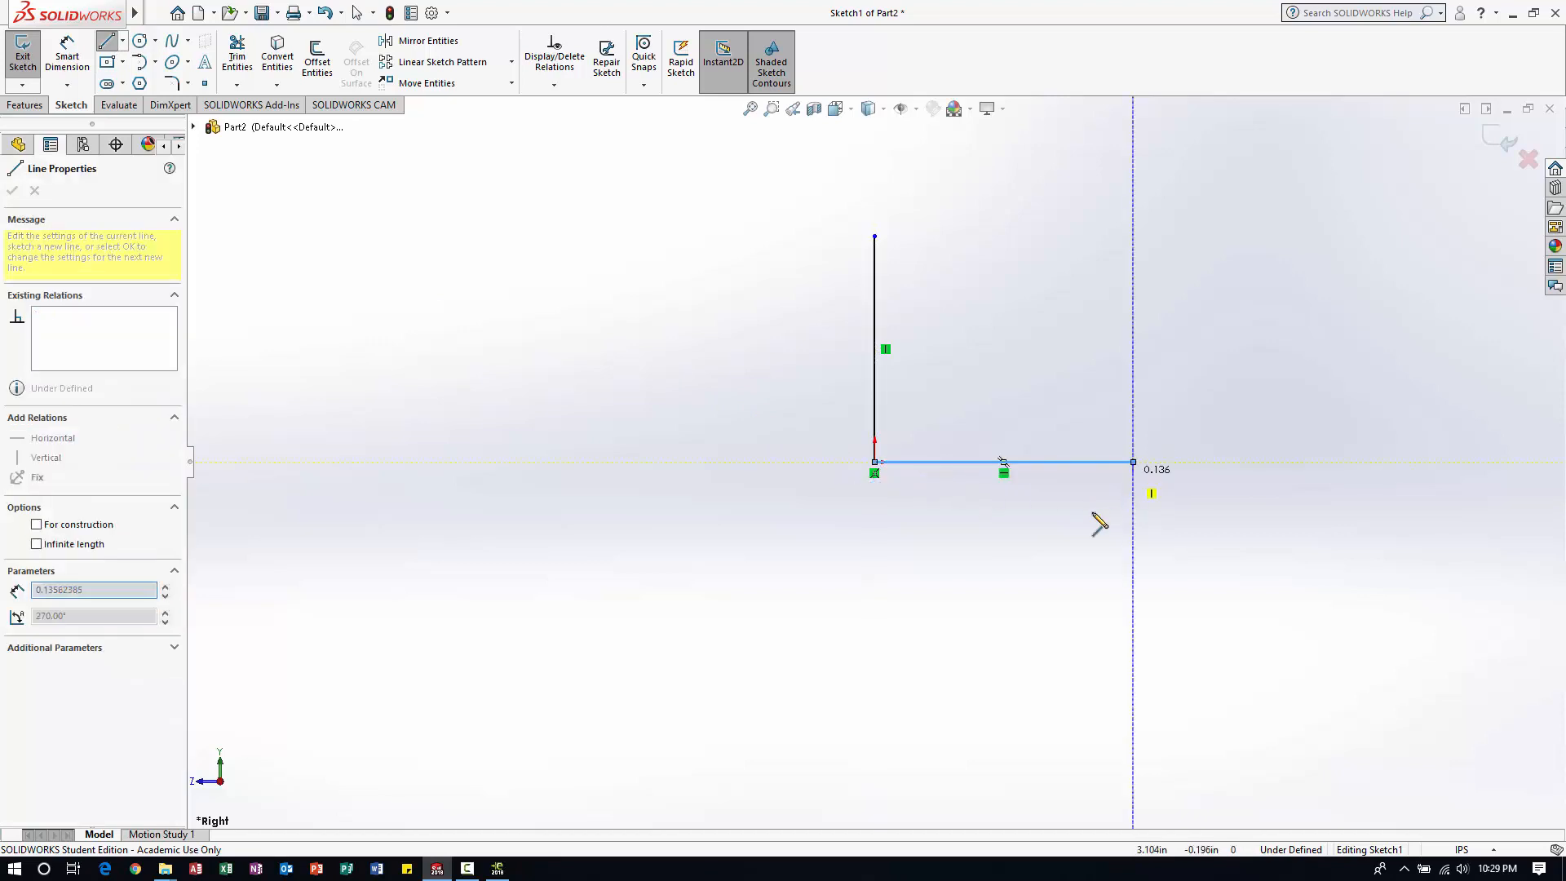
right_click(1029, 546)
click(1029, 549)
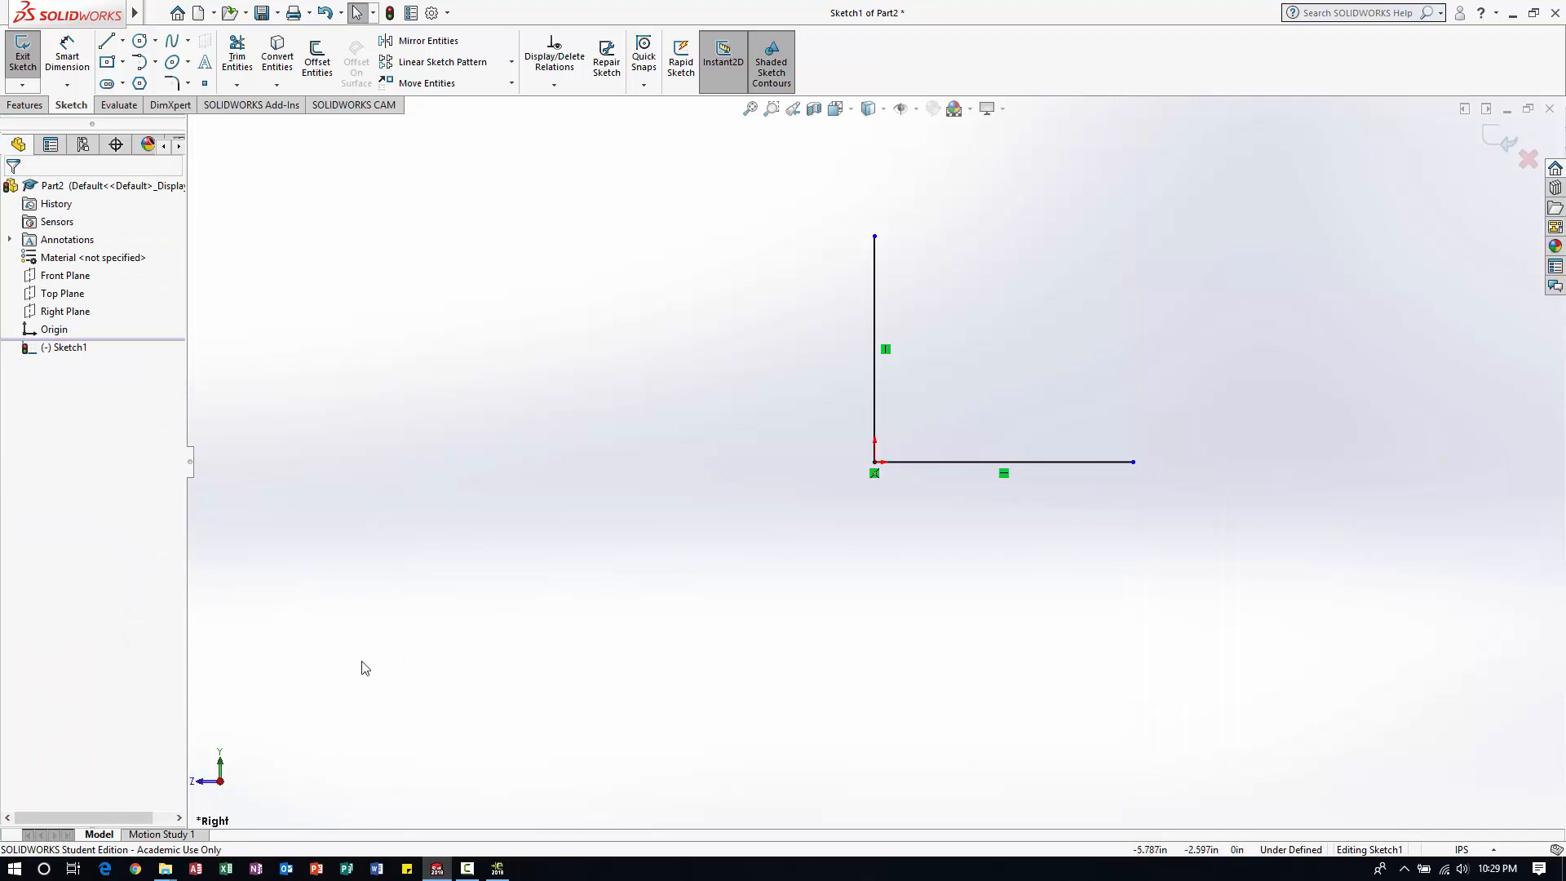
- Dimension the horizontal line's length and set it to 1.5 in
click(67, 63)
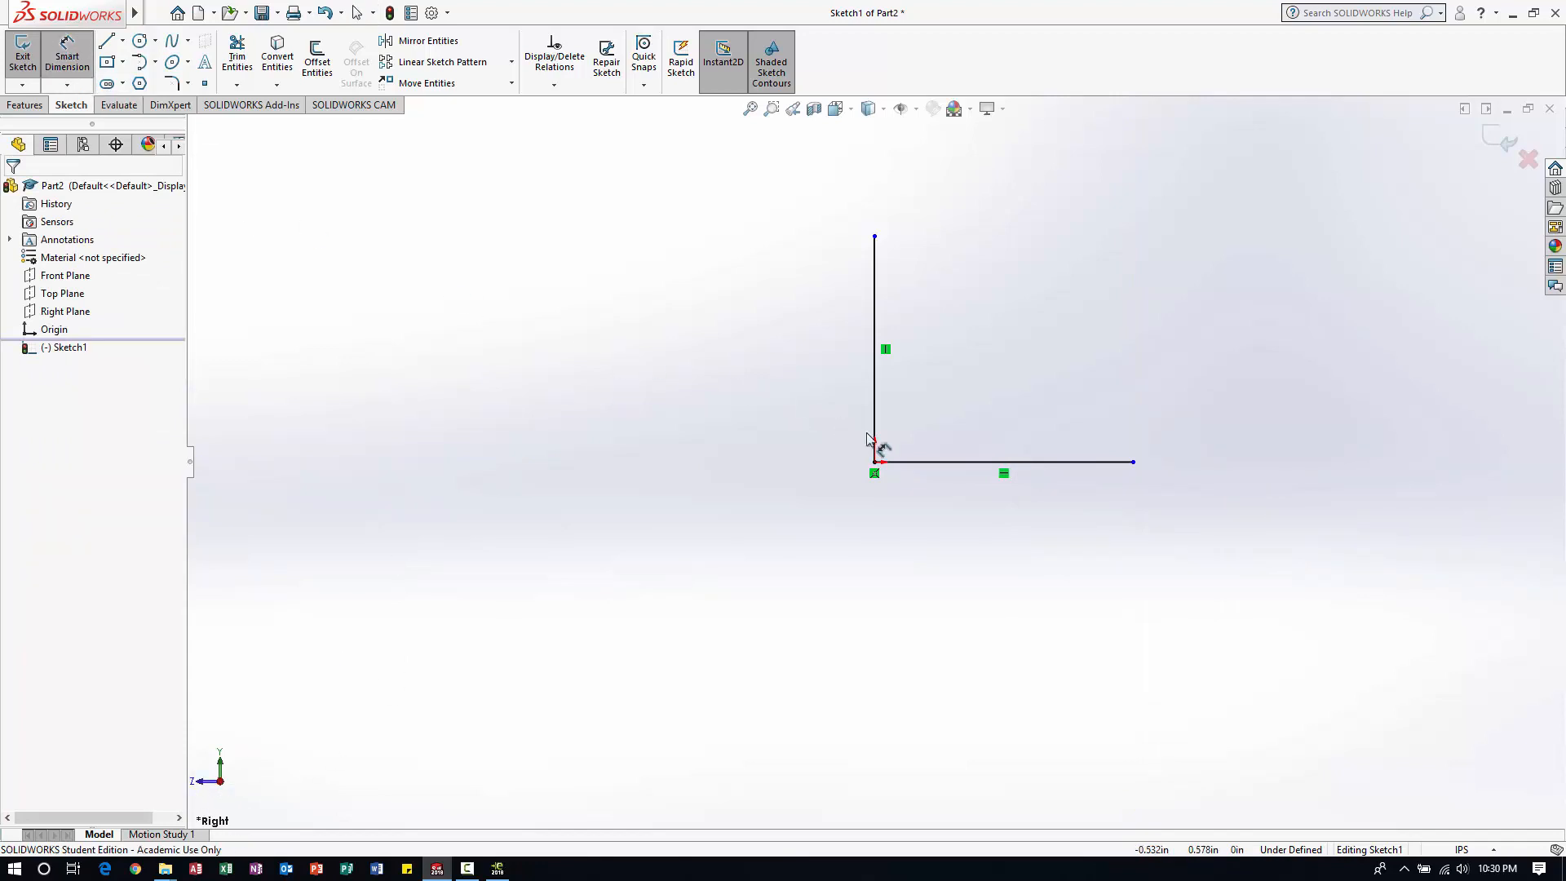
click(951, 463)
click(997, 617)
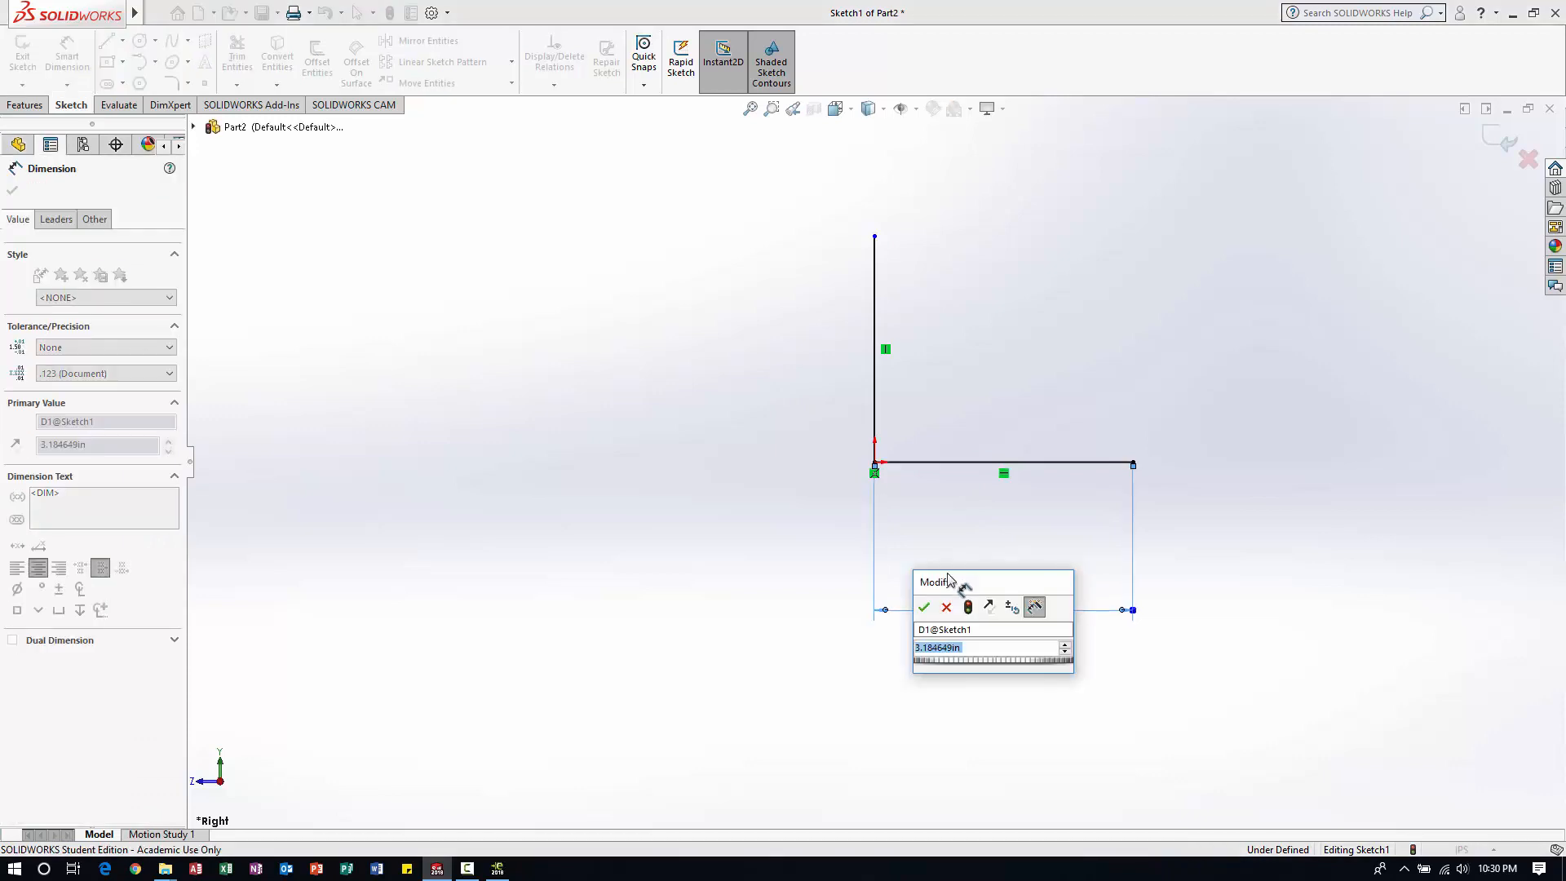
text(1.5)
key(Return)
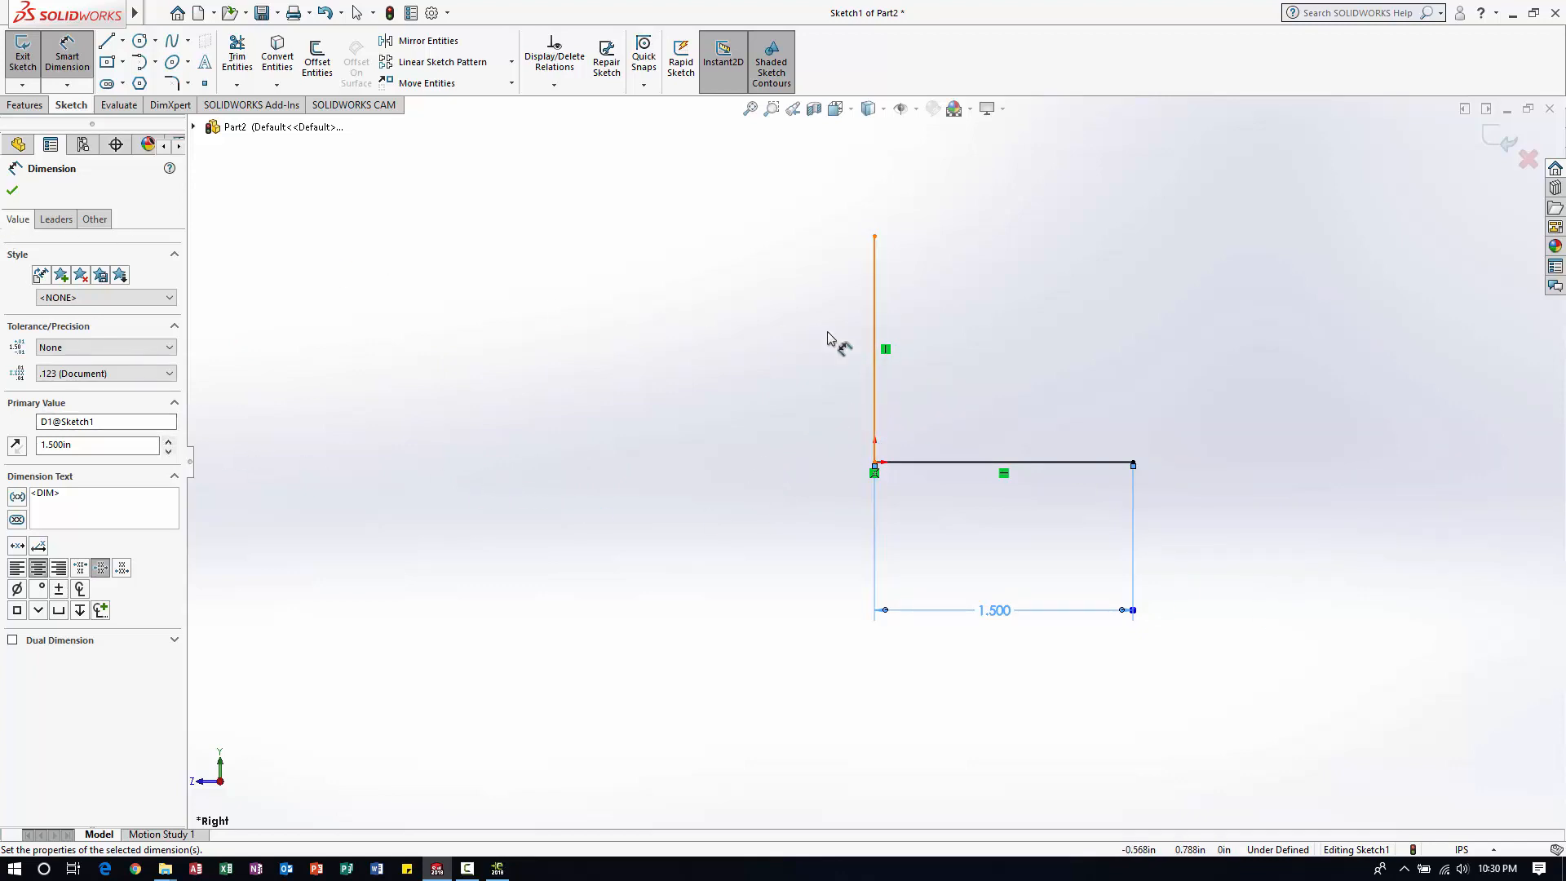
- Dimension the vertical line's length to 1.5 in, and remove that dimension again
click(873, 328)
click(736, 363)
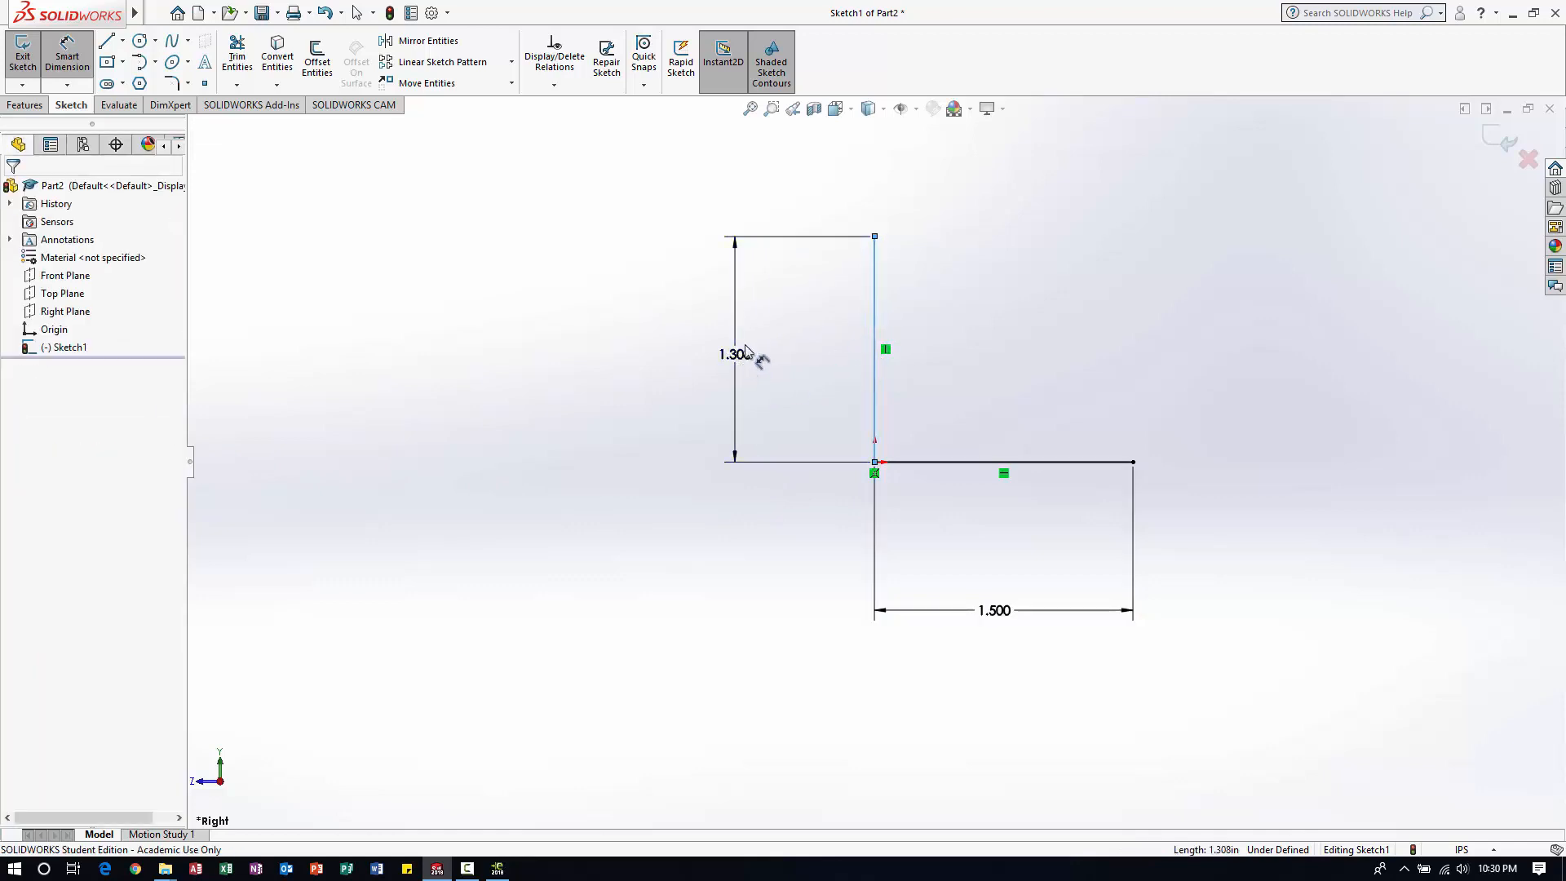
key(Return)
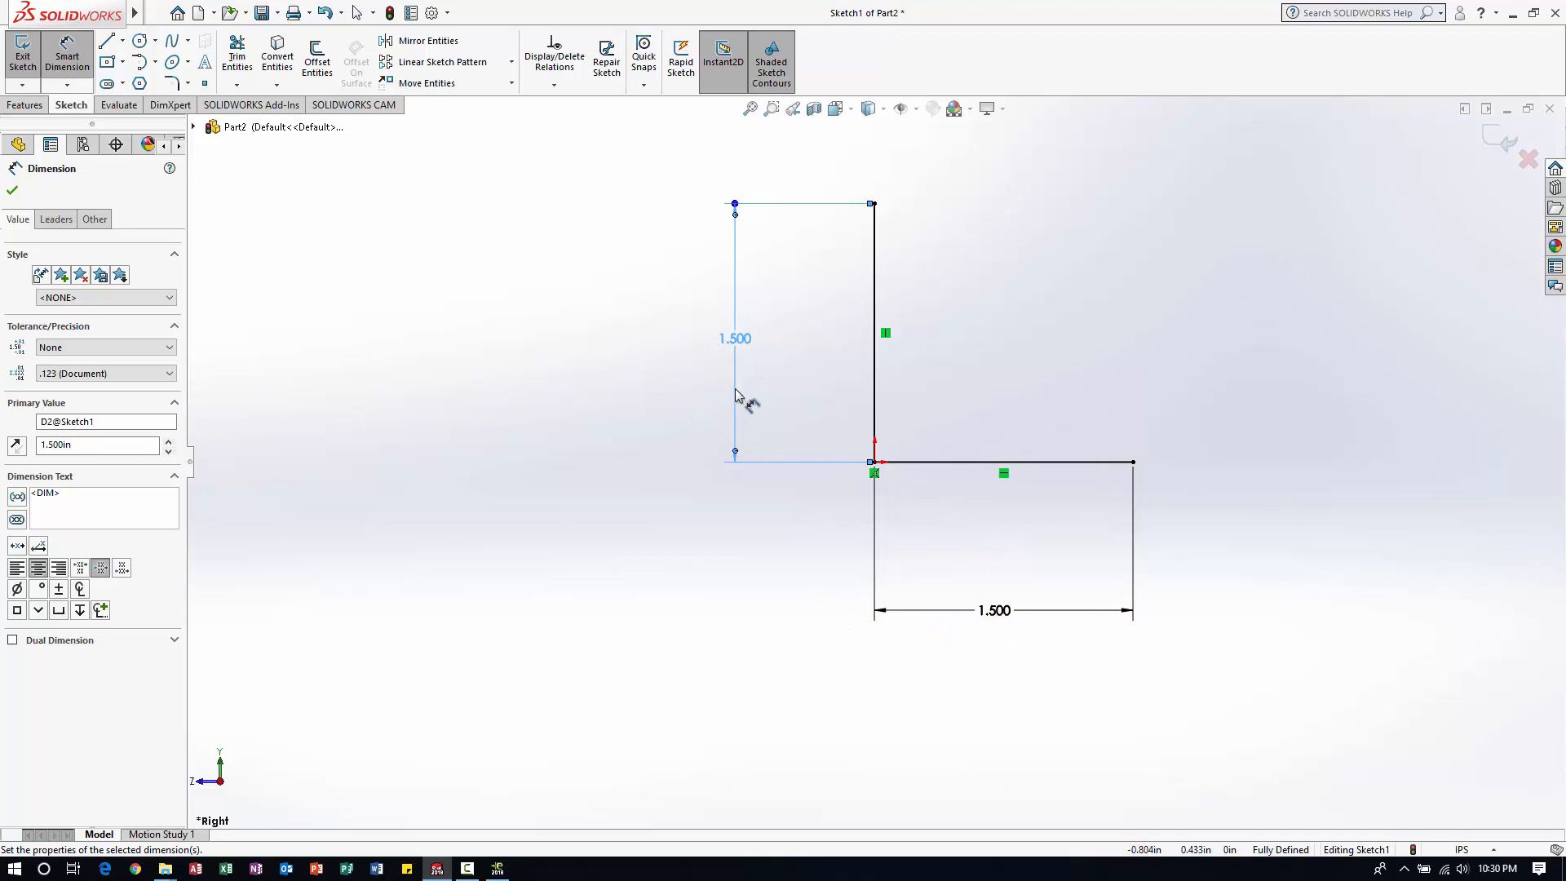
key(Escape)
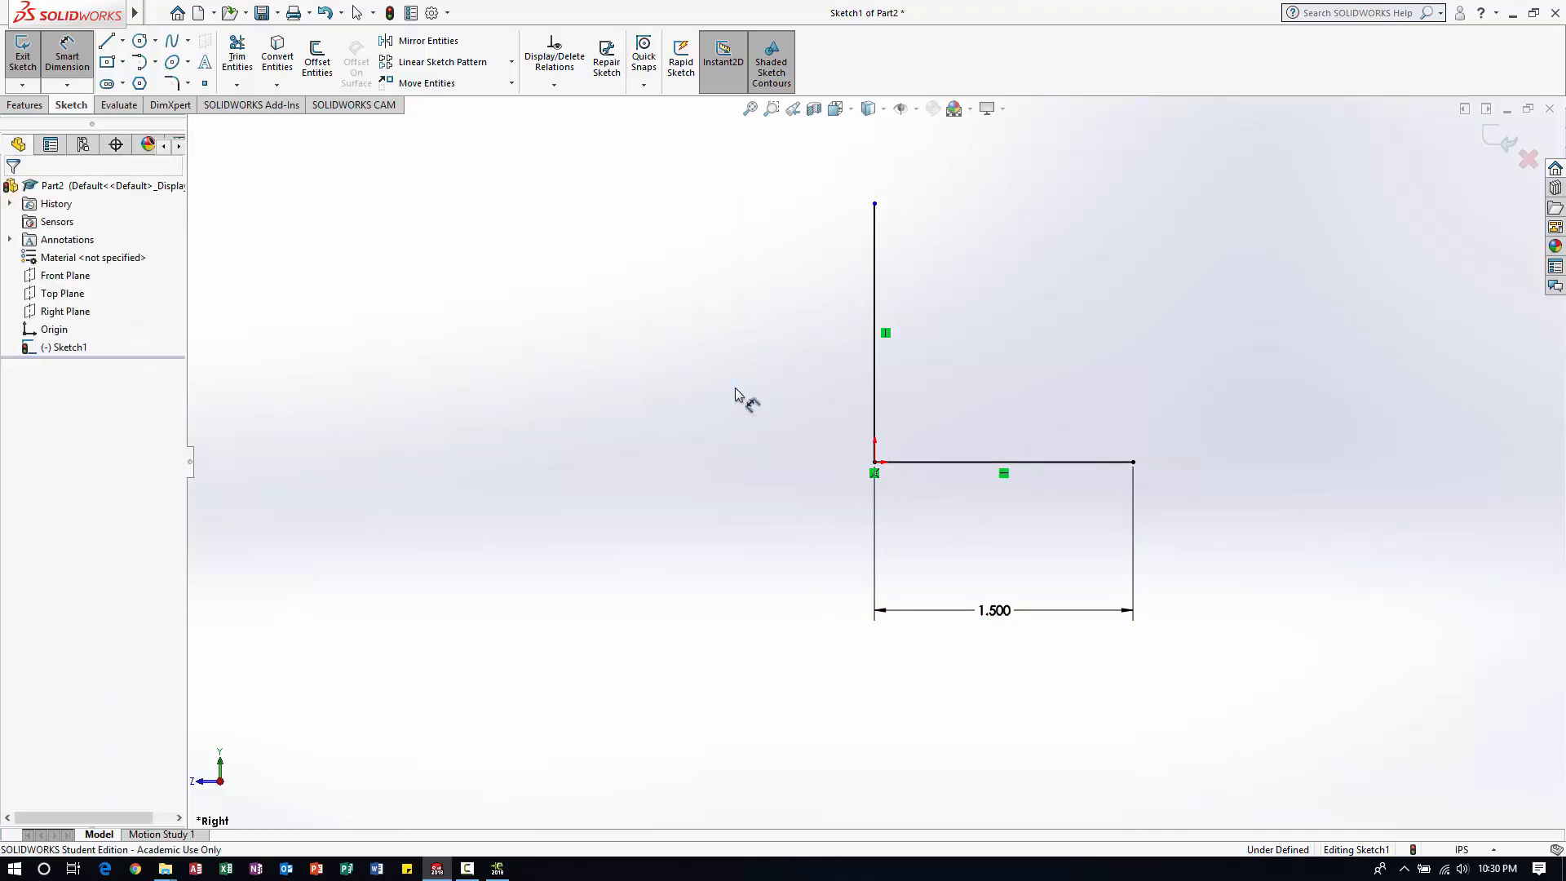
key(Escape)
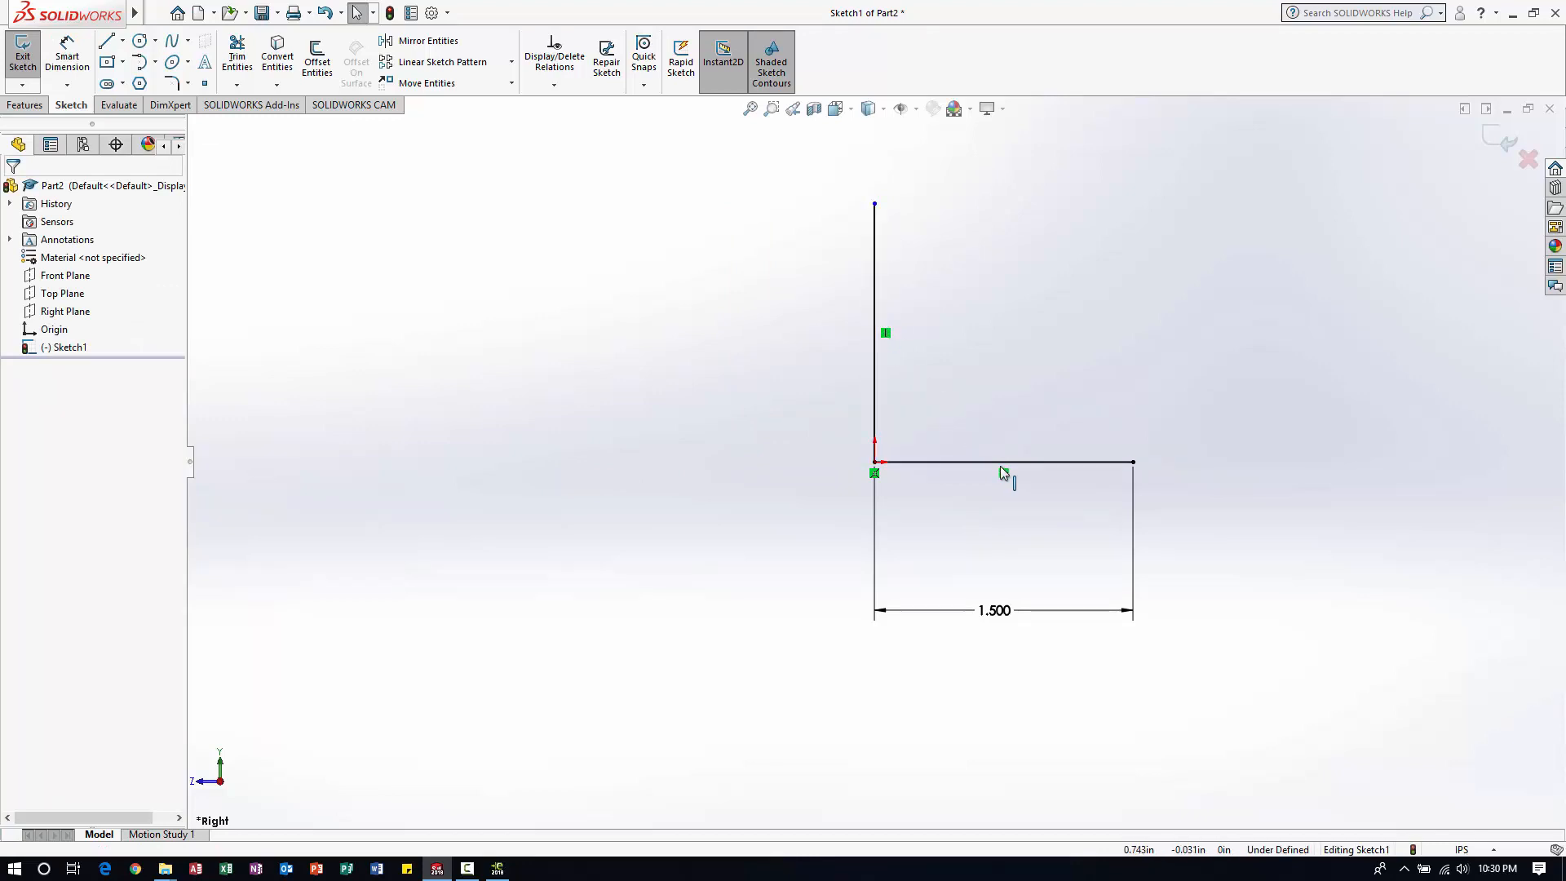
- Add an Equal relation between the vertical and horizontal lines
click(874, 273)
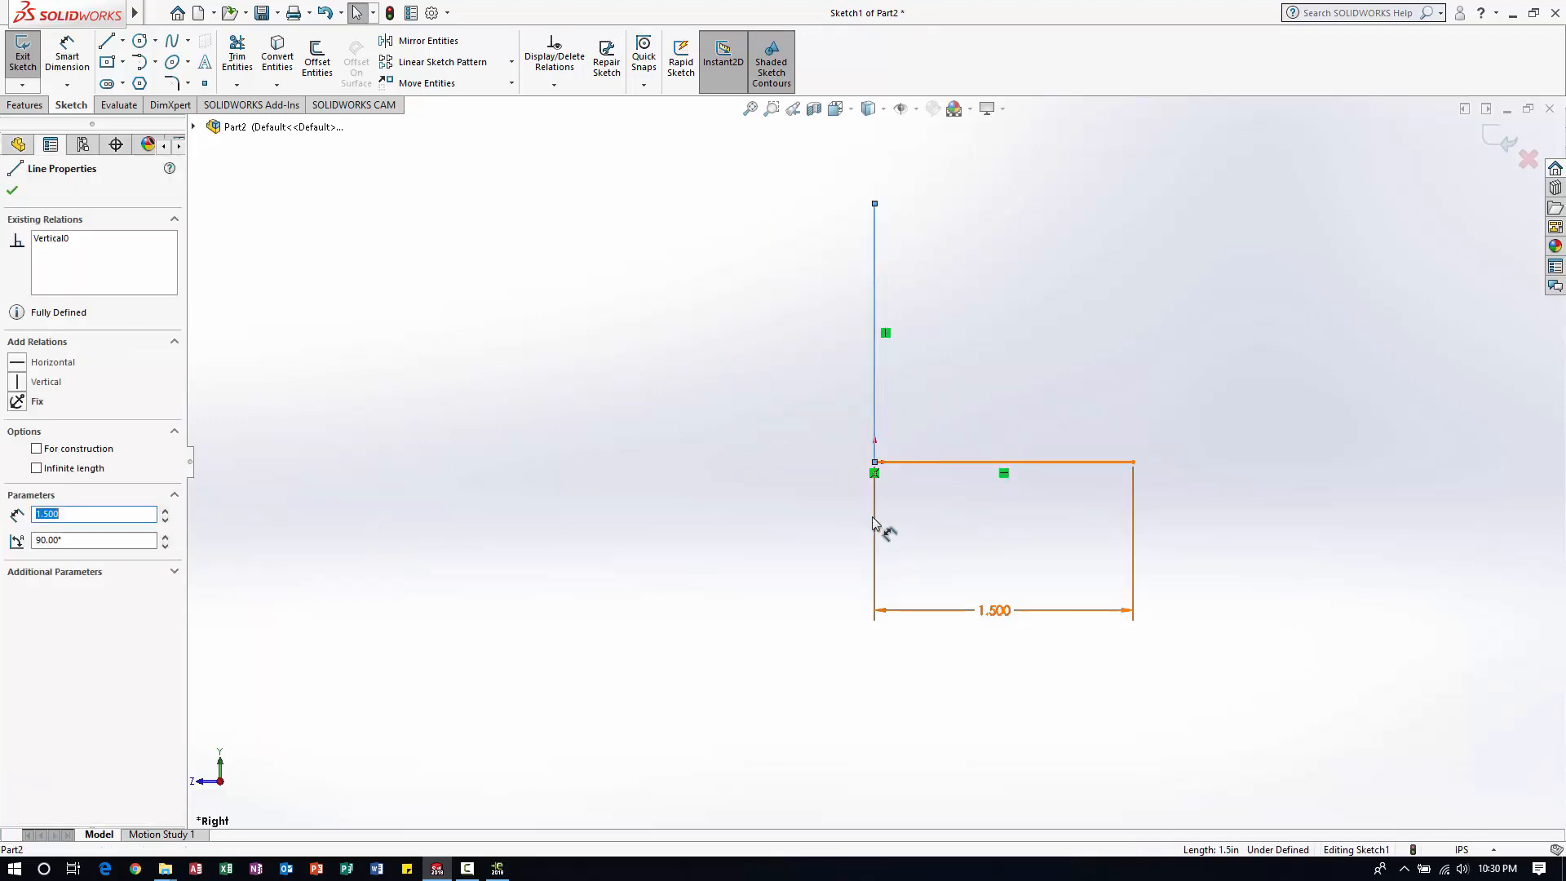
ctrl+click(941, 461)
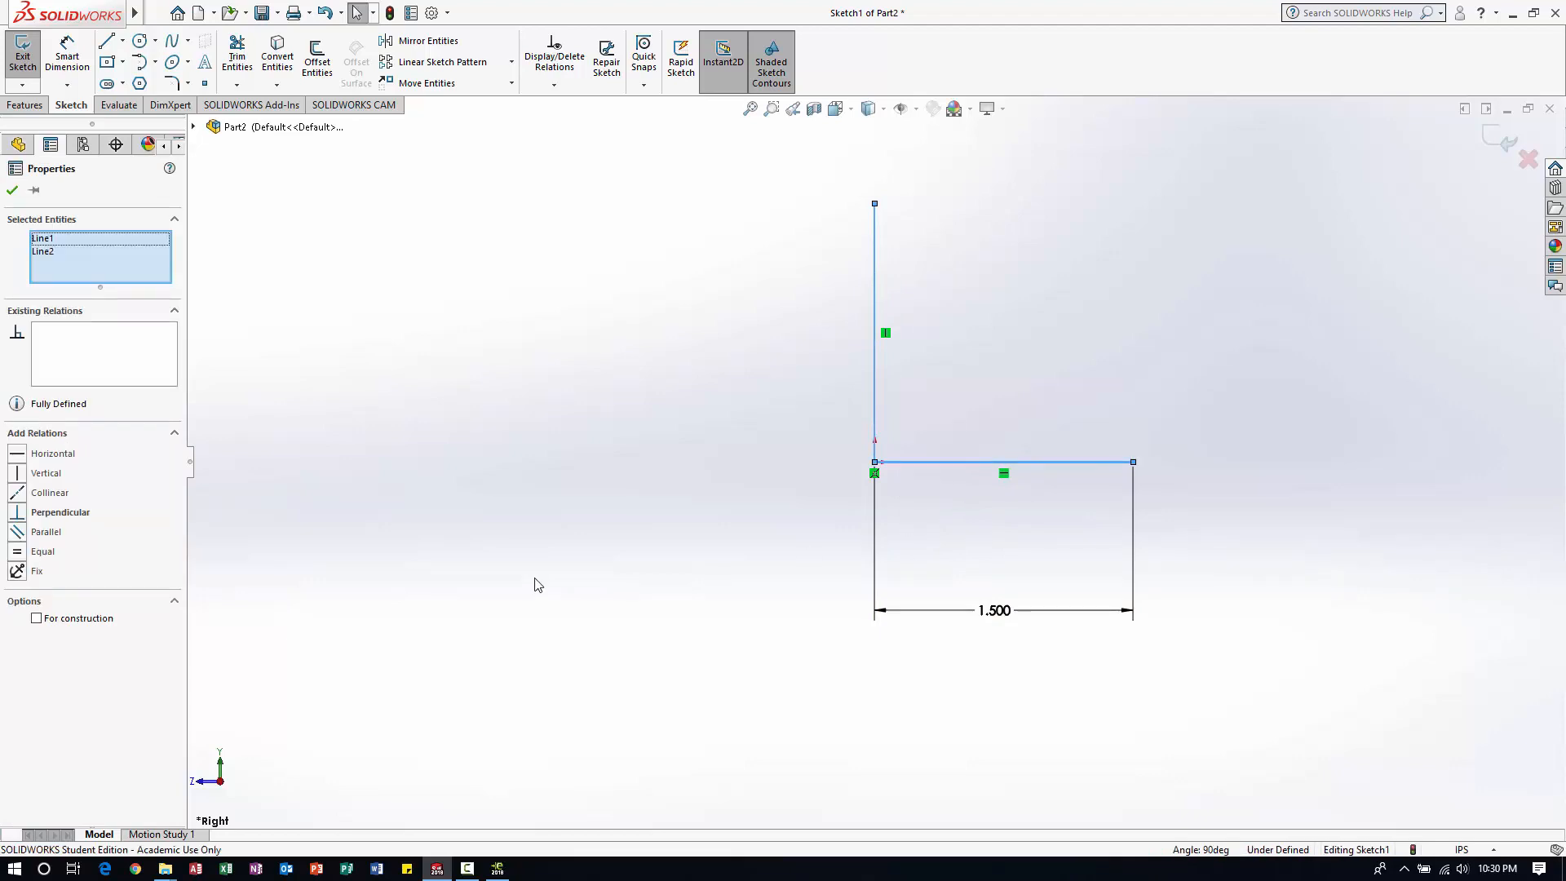
click(20, 553)
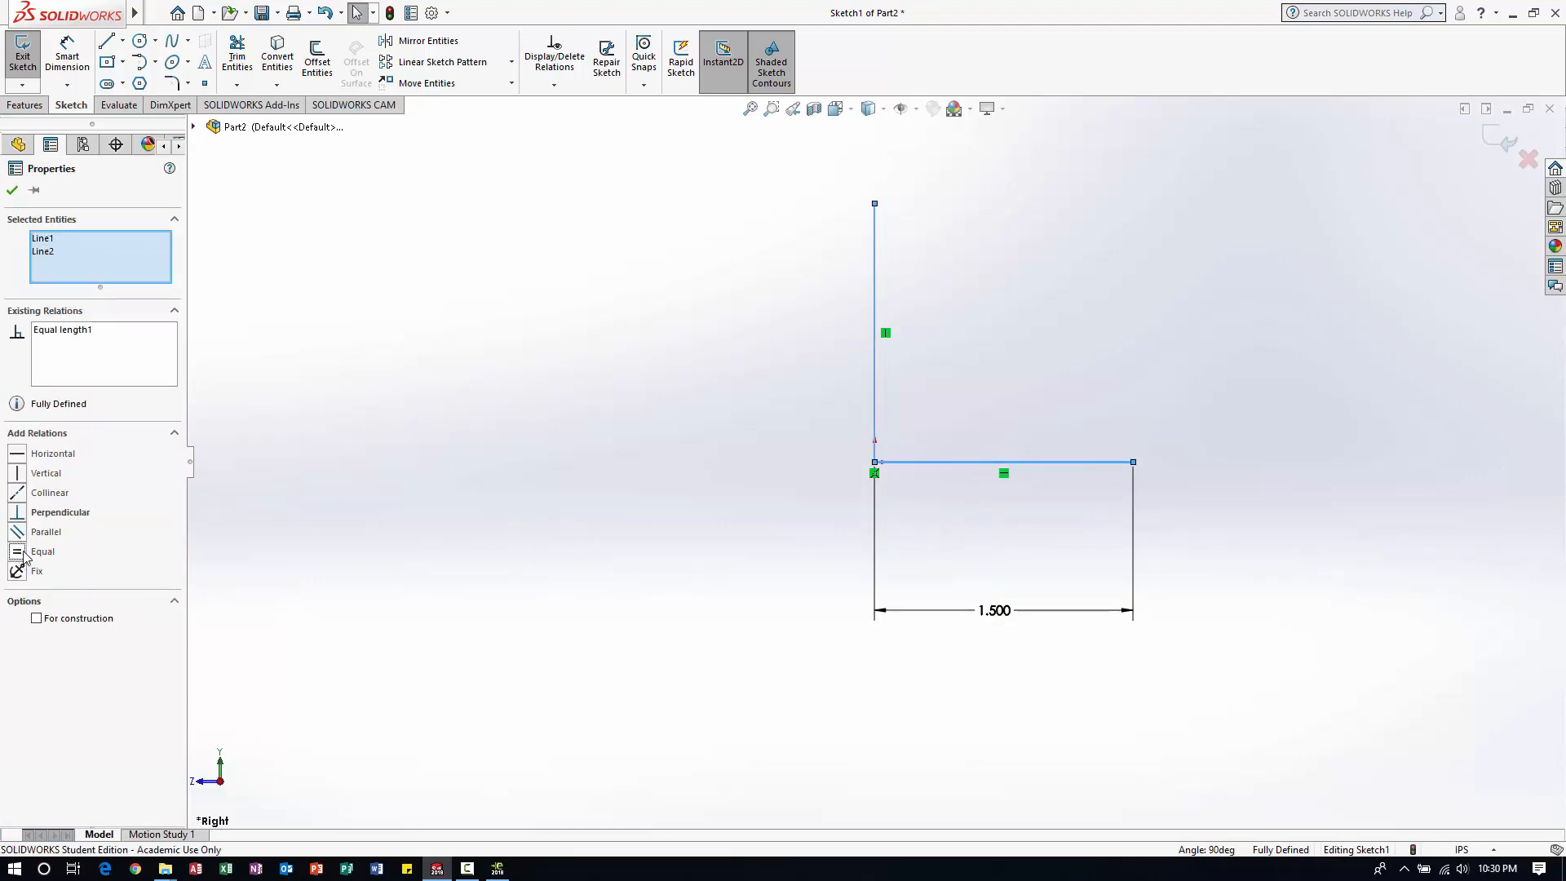
click(11, 191)
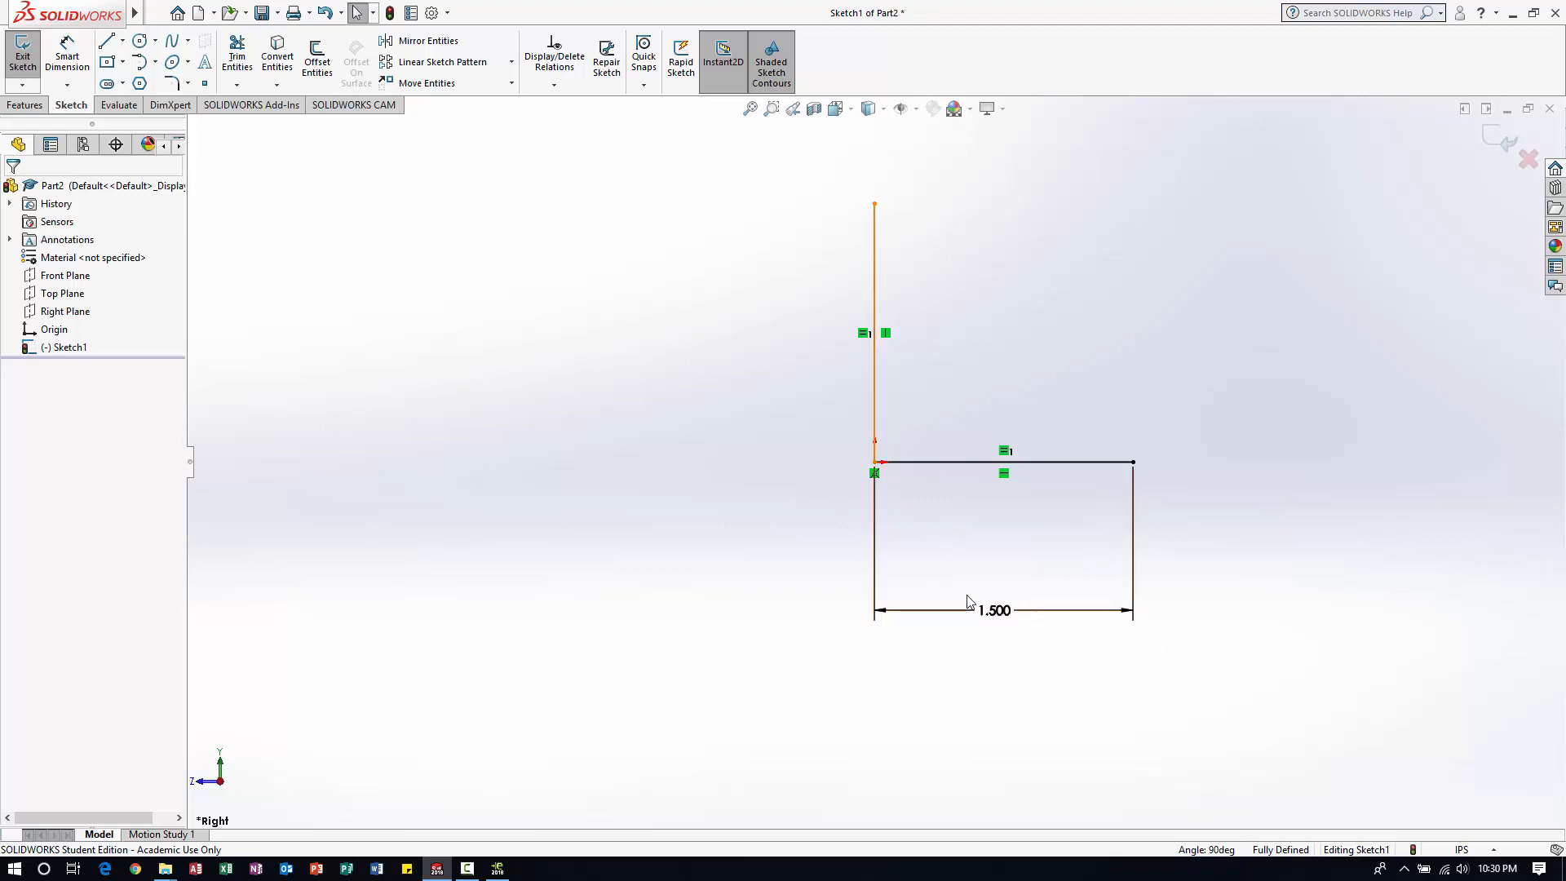
- Test the Equal relation by setting the horizontal line's dimension to 2 in, and return it to 1.5 in
double_click(1010, 617)
text(2)
key(Return)
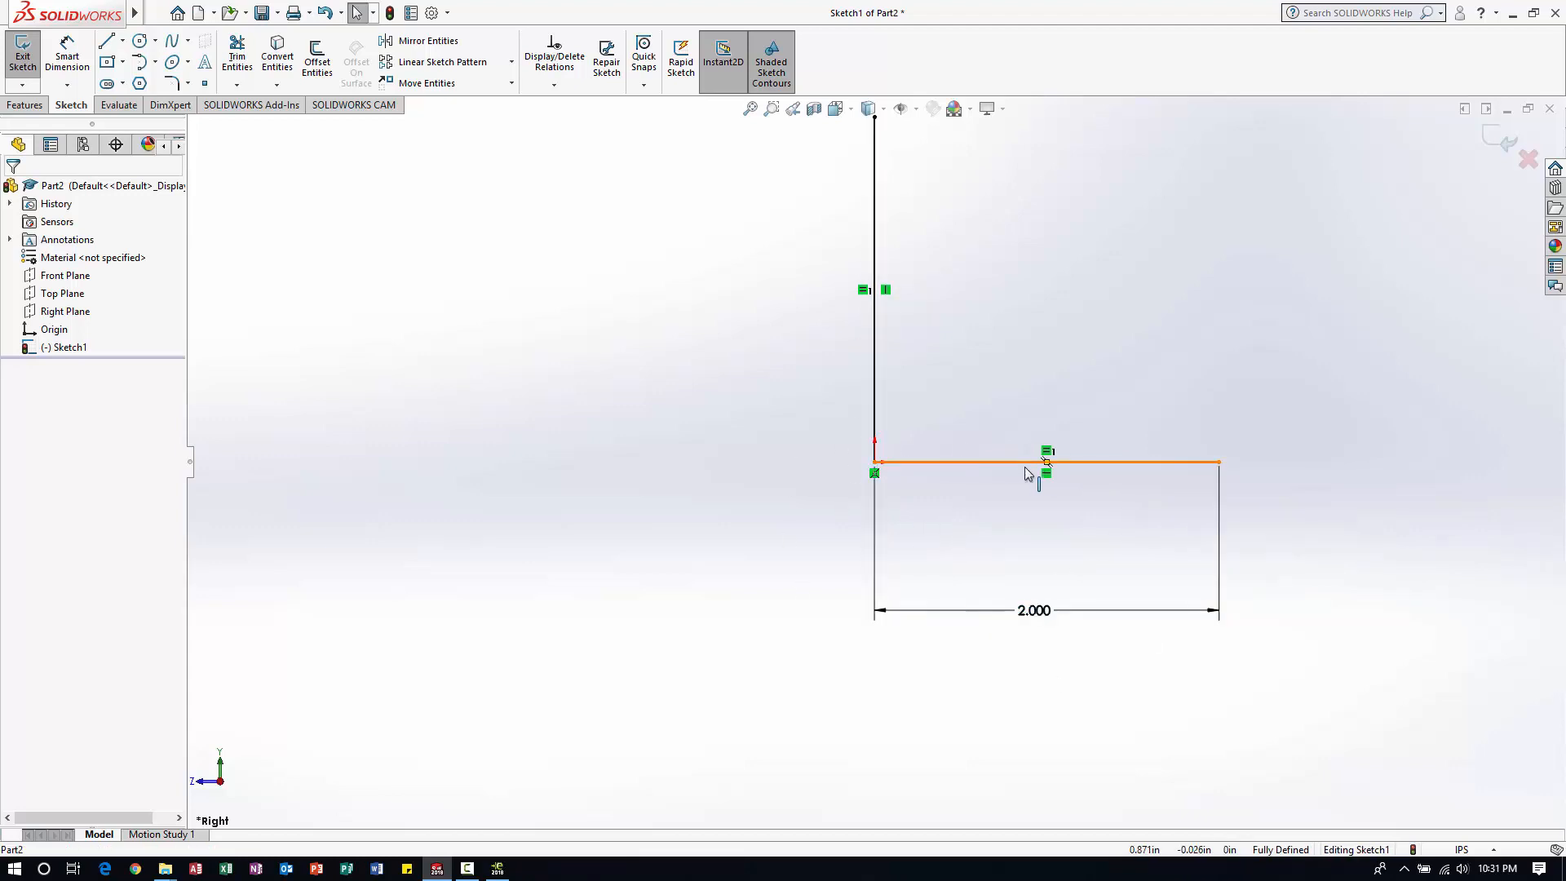
scroll(944, 345, down, 1)
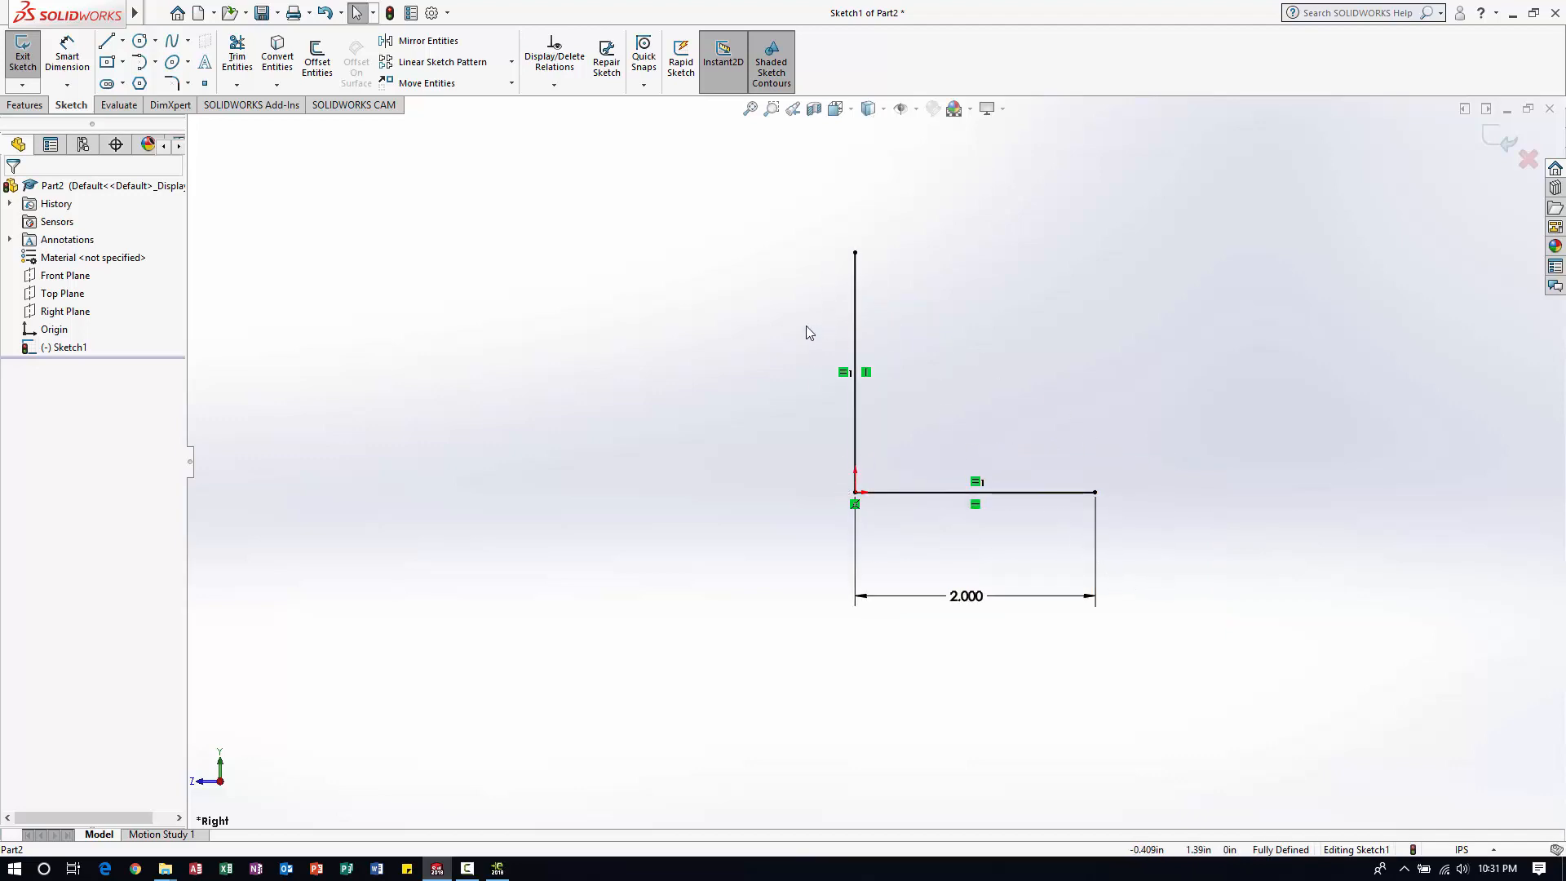
double_click(971, 599)
text(1.)
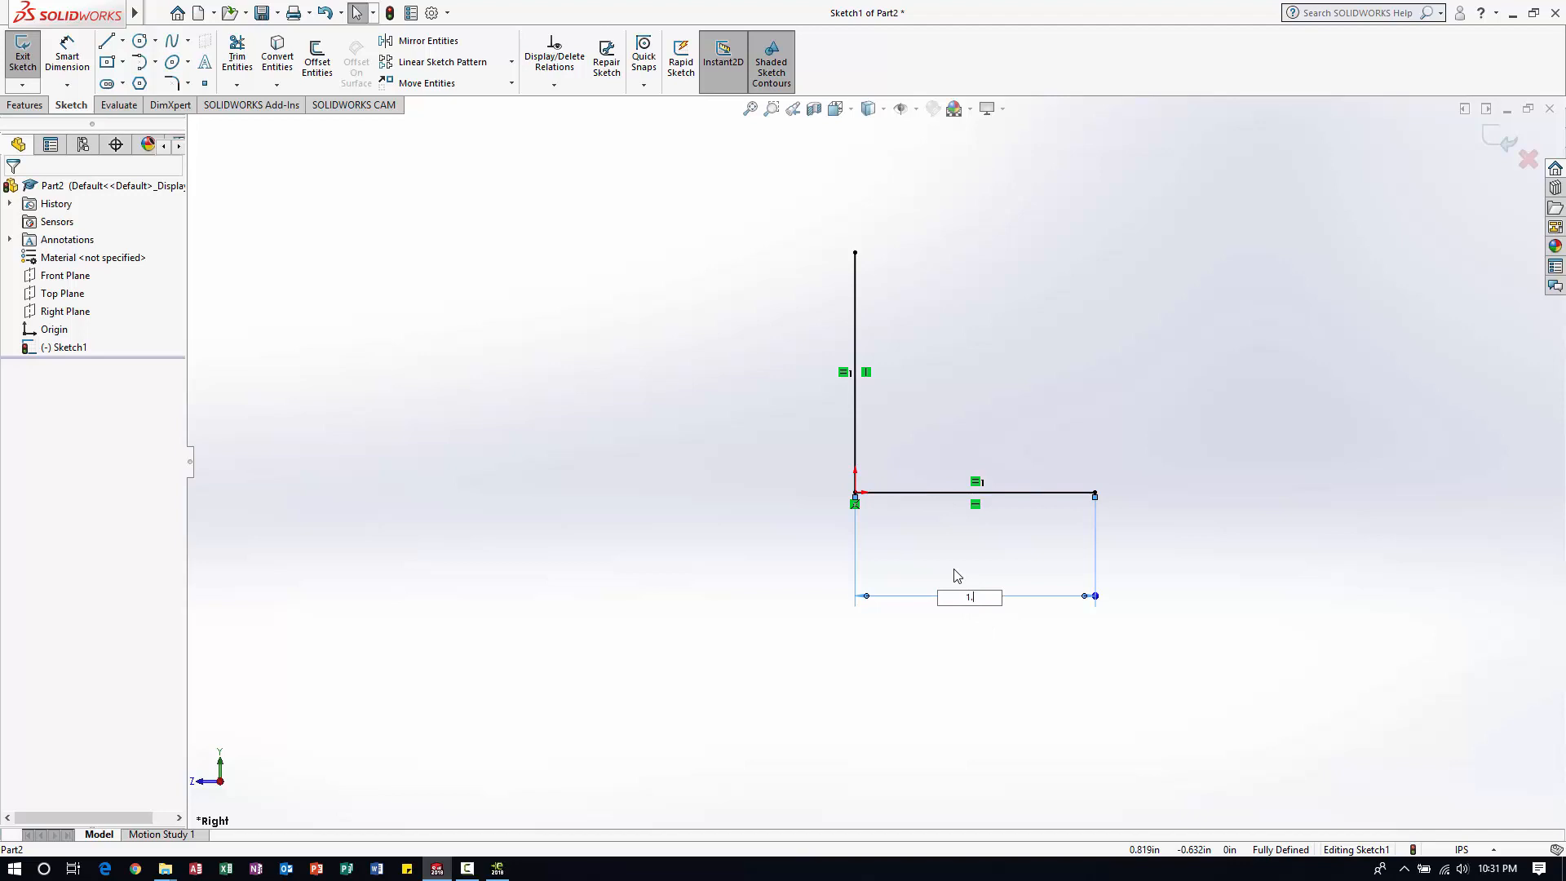
text(5)
key(Return)
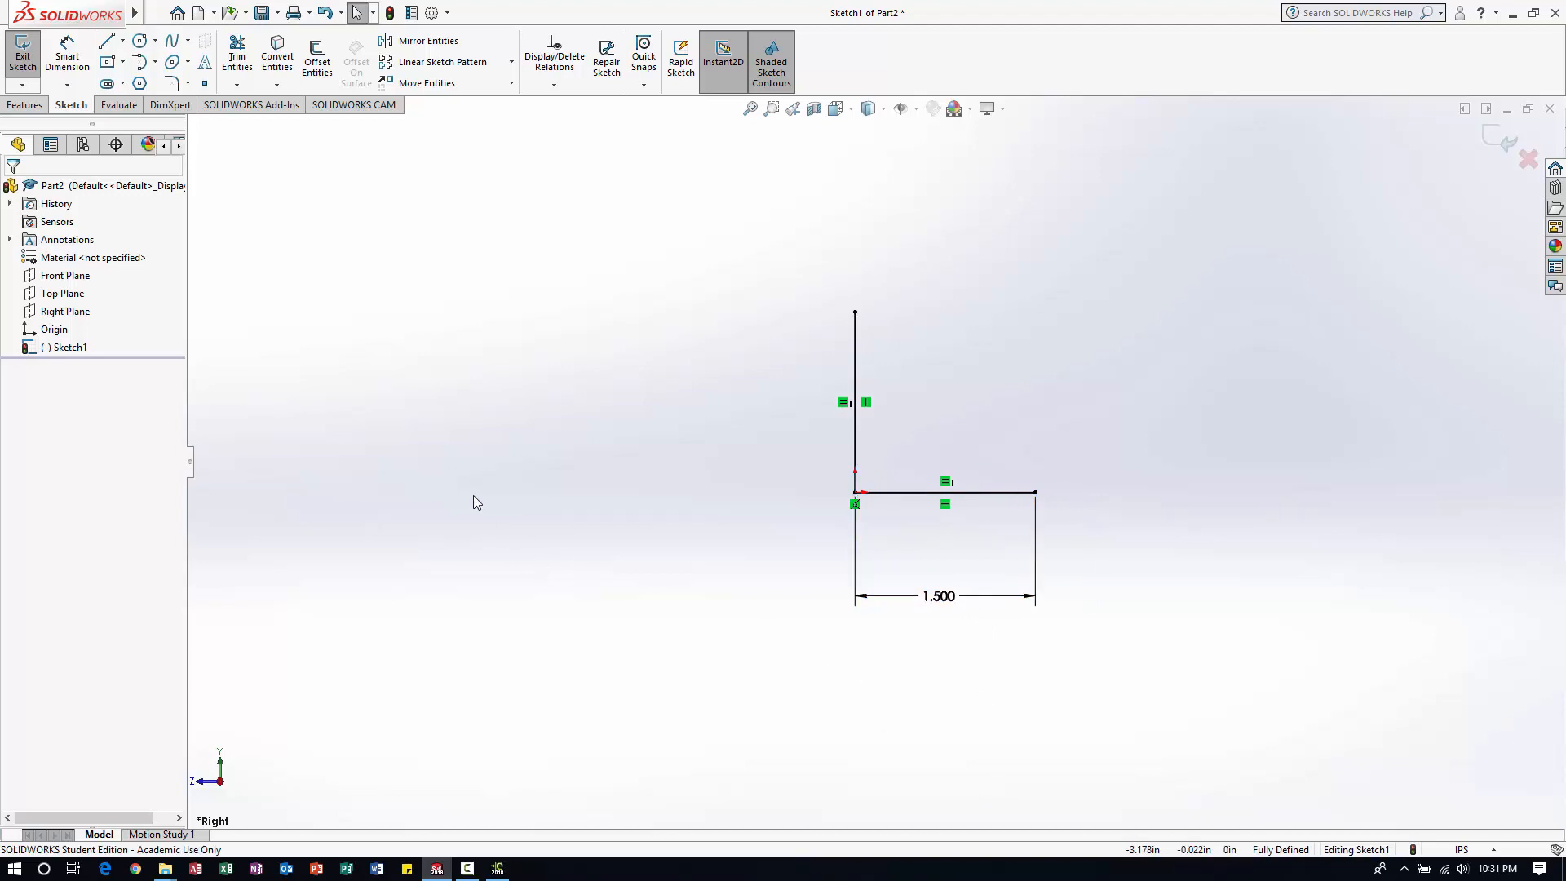
- Start an Extruded Boss/Base from the L-shaped sketch and reverse the thin-feature wall to the inside of the lines
scroll(978, 391, down, 1)
scroll(822, 602, down, 1)
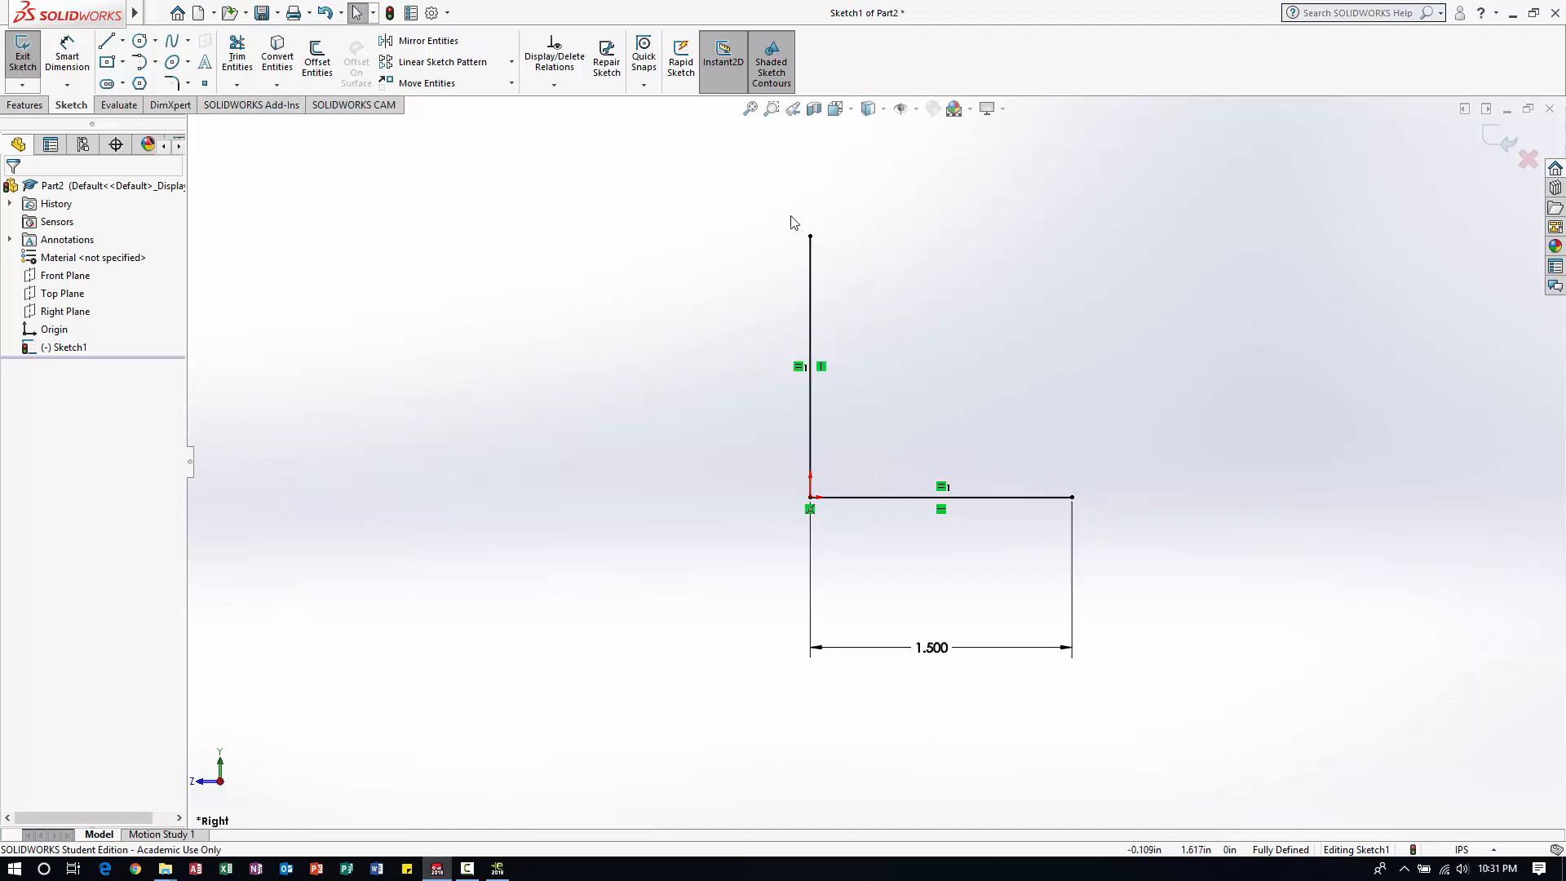
click(24, 104)
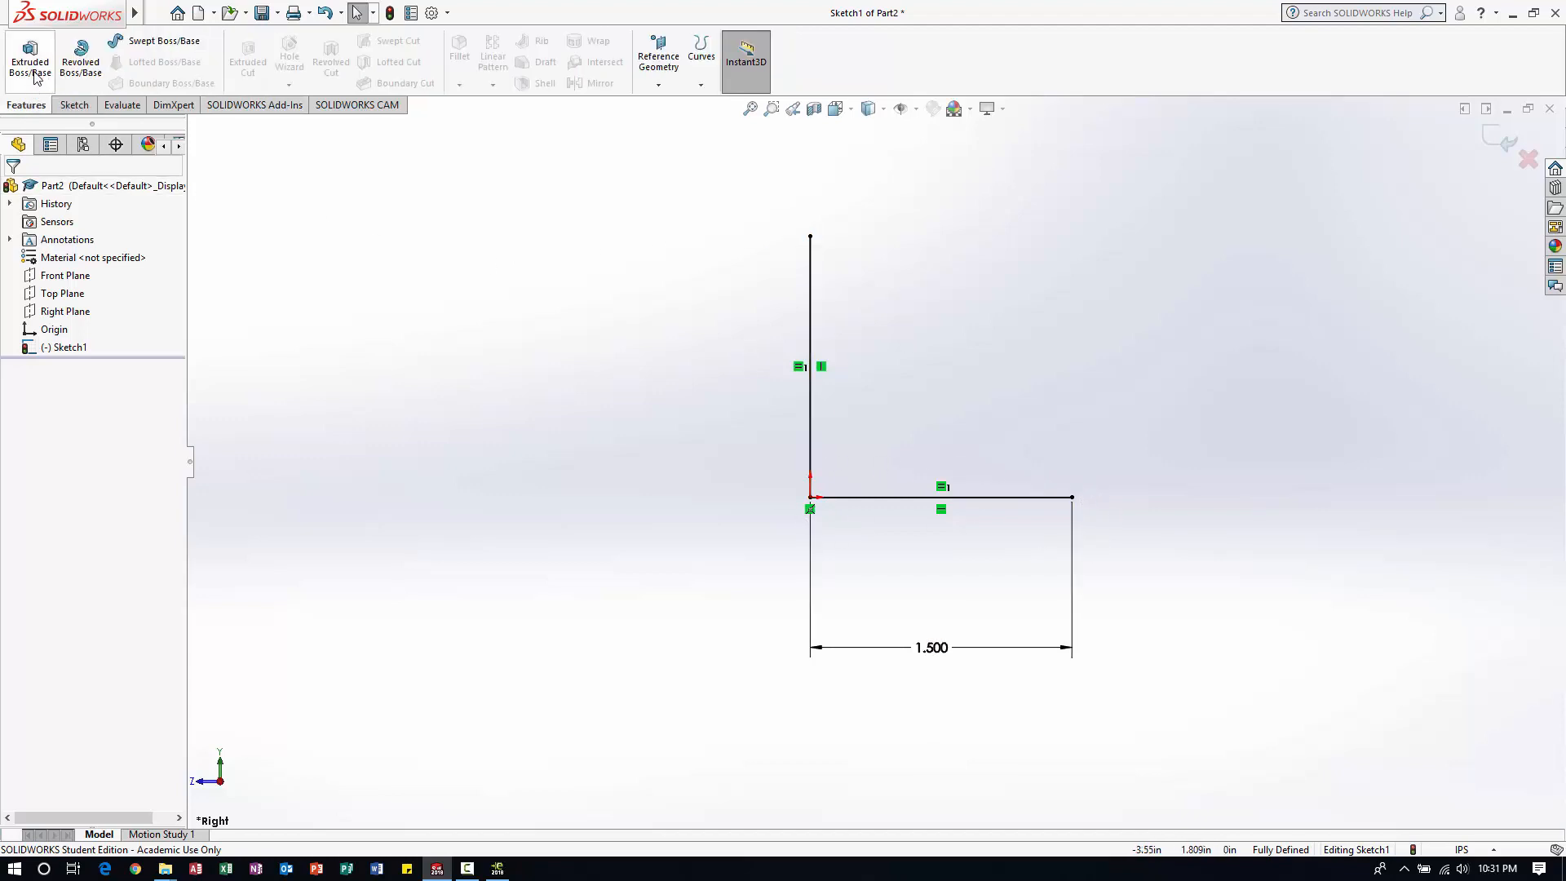
click(34, 75)
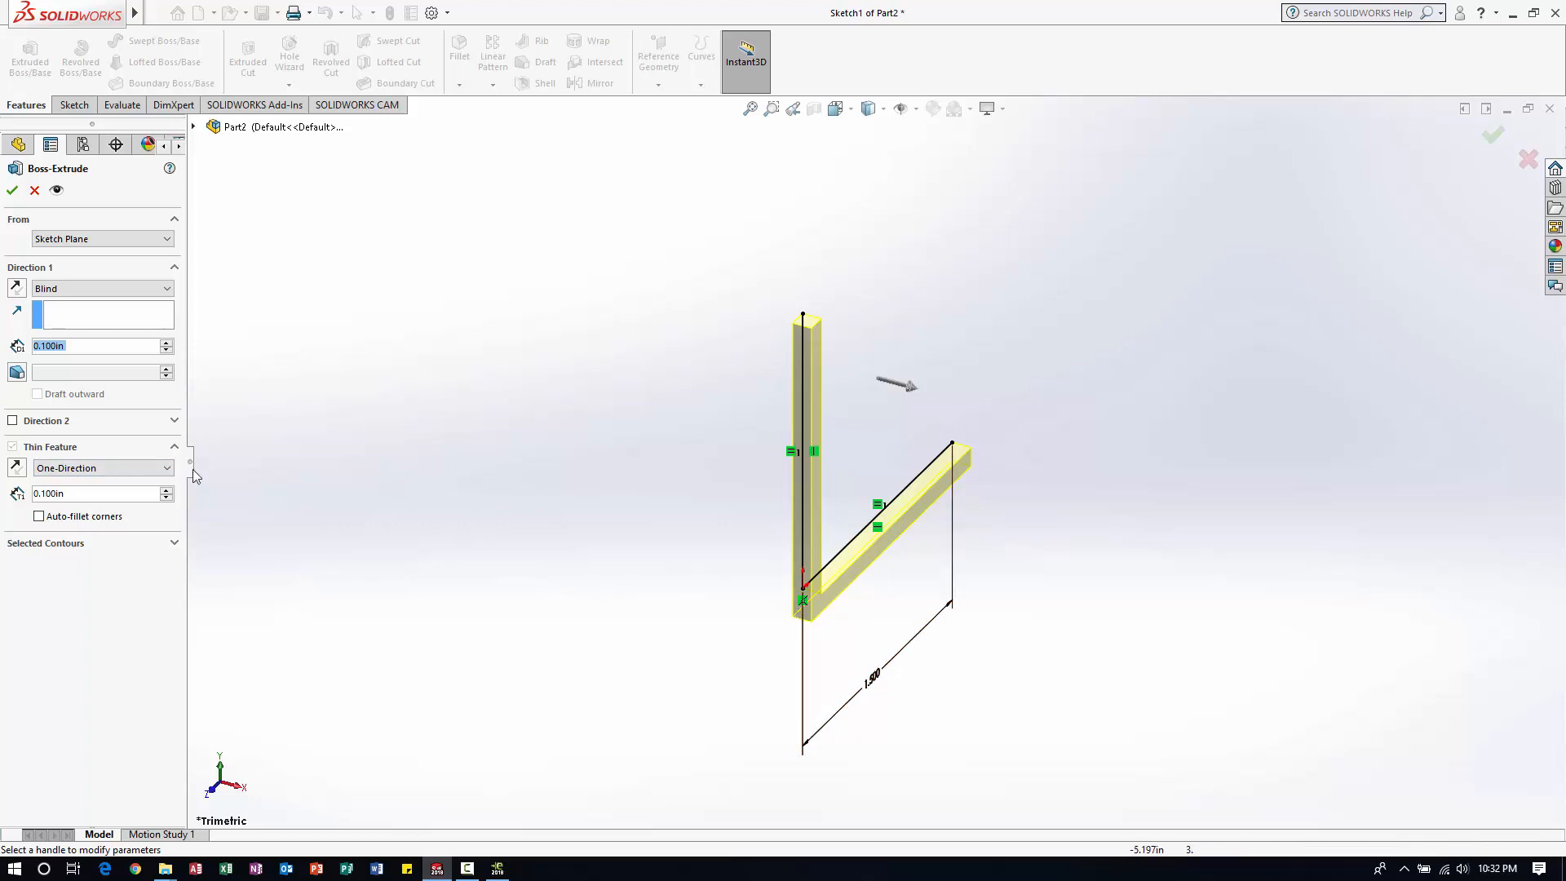
mouse_move(337, 442)
middle_down()
mouse_move(402, 437)
mouse_move(332, 405)
mouse_move(277, 448)
mouse_move(326, 438)
middle_up()
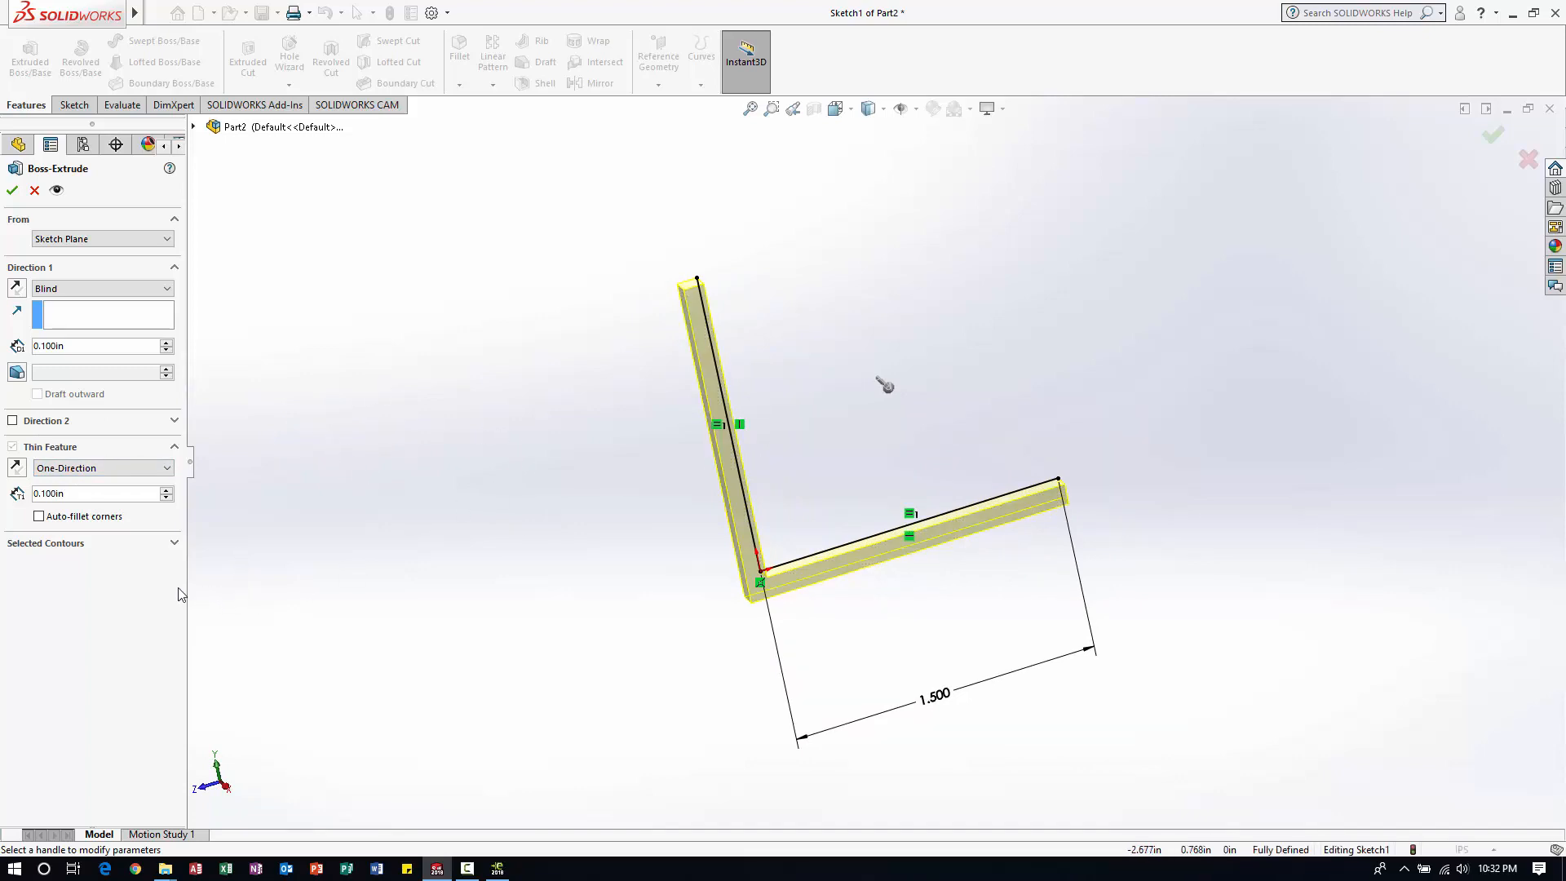
click(17, 470)
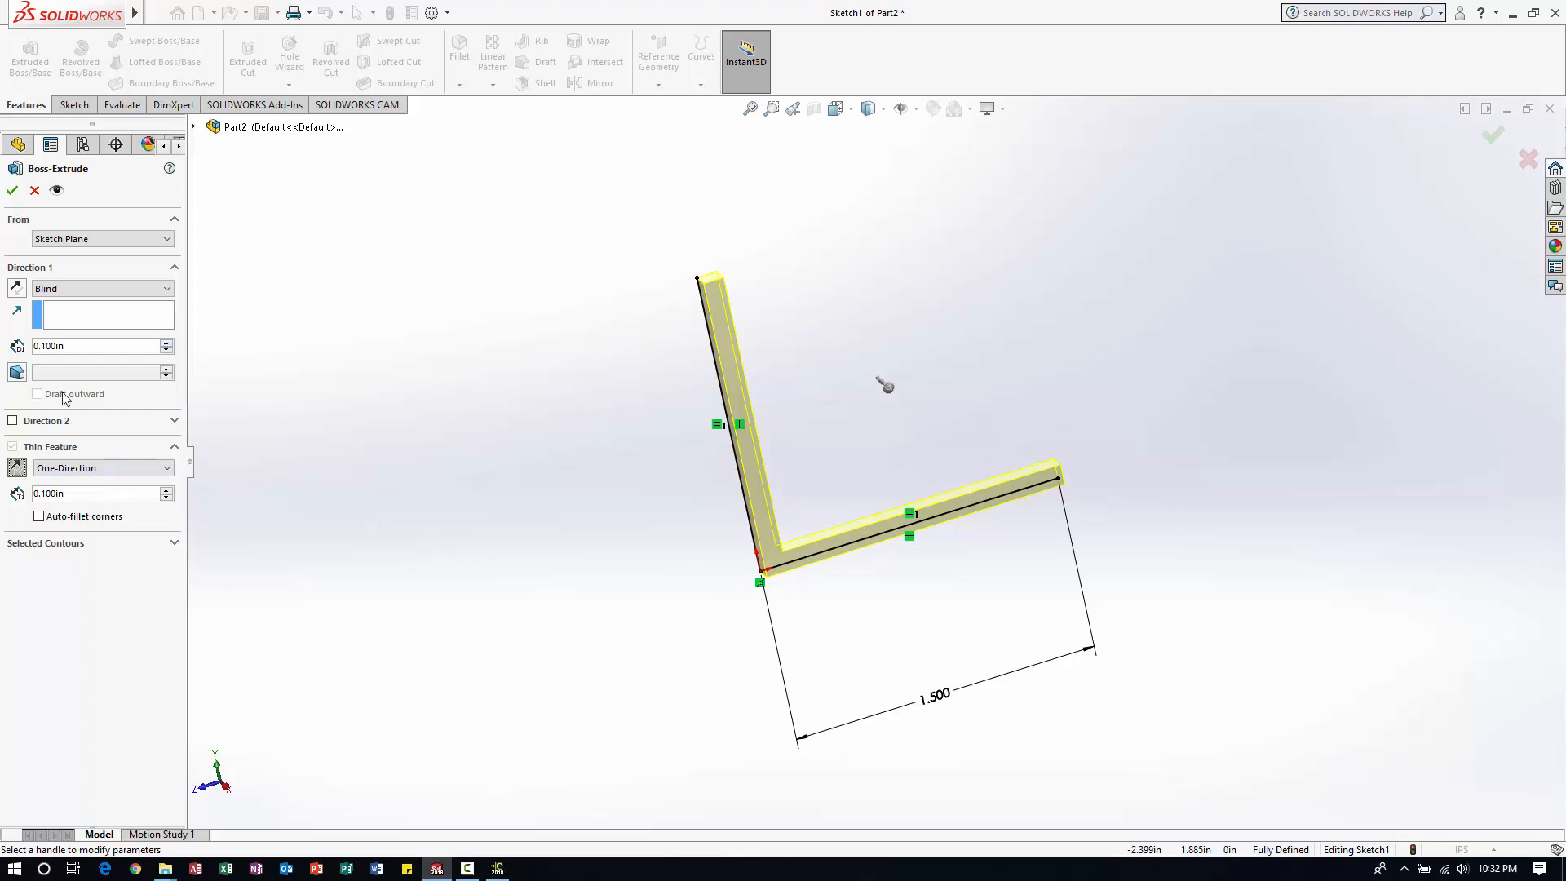
- Set the extrusion's end condition to Mid Plane with a depth of 2 in
click(57, 290)
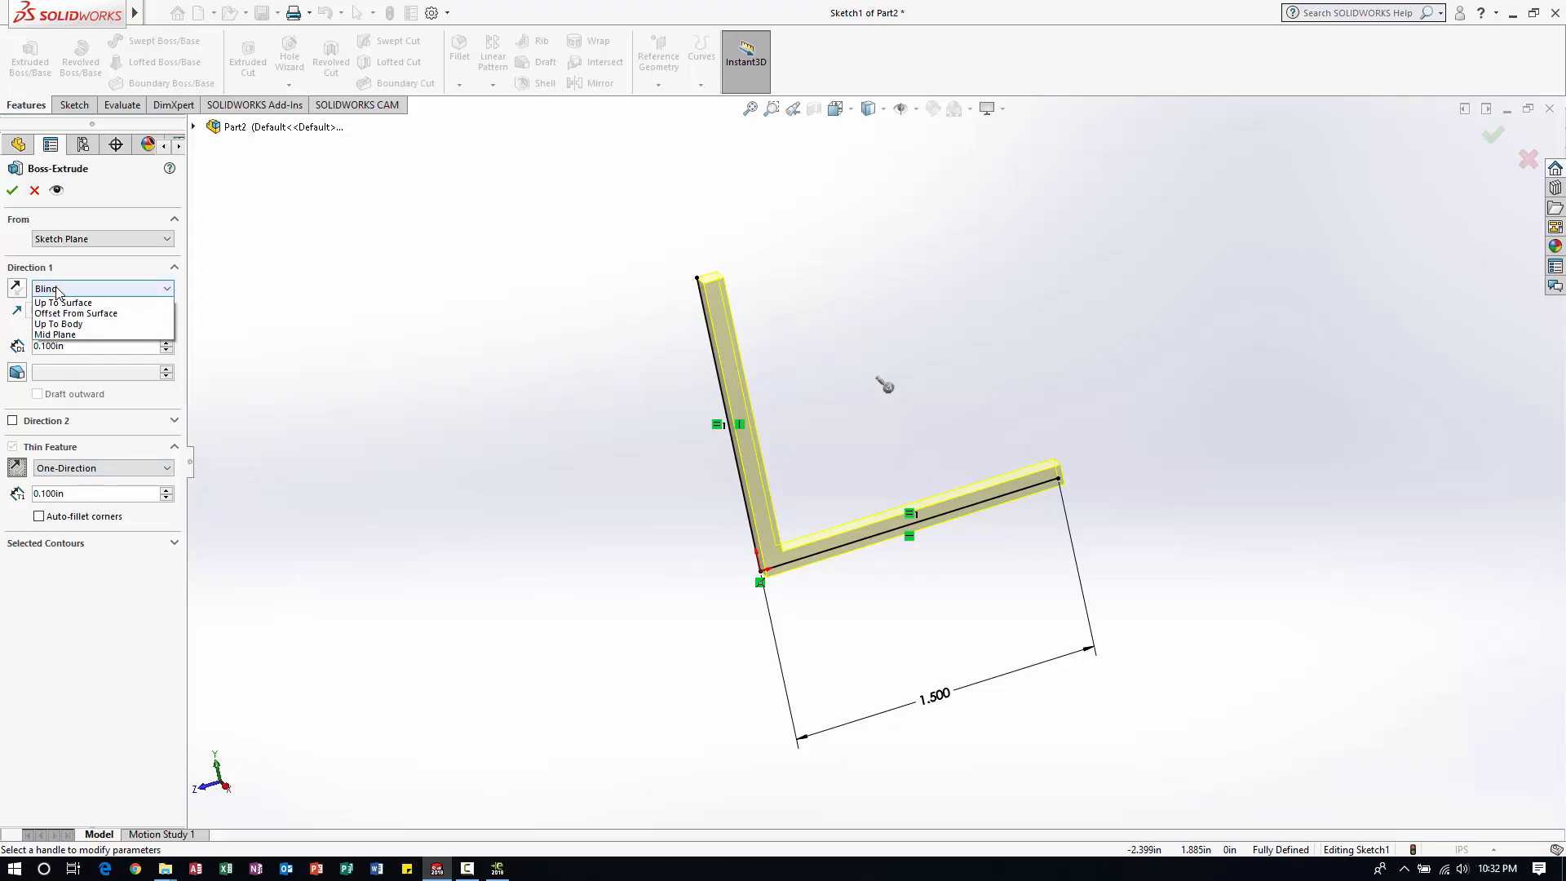
click(54, 356)
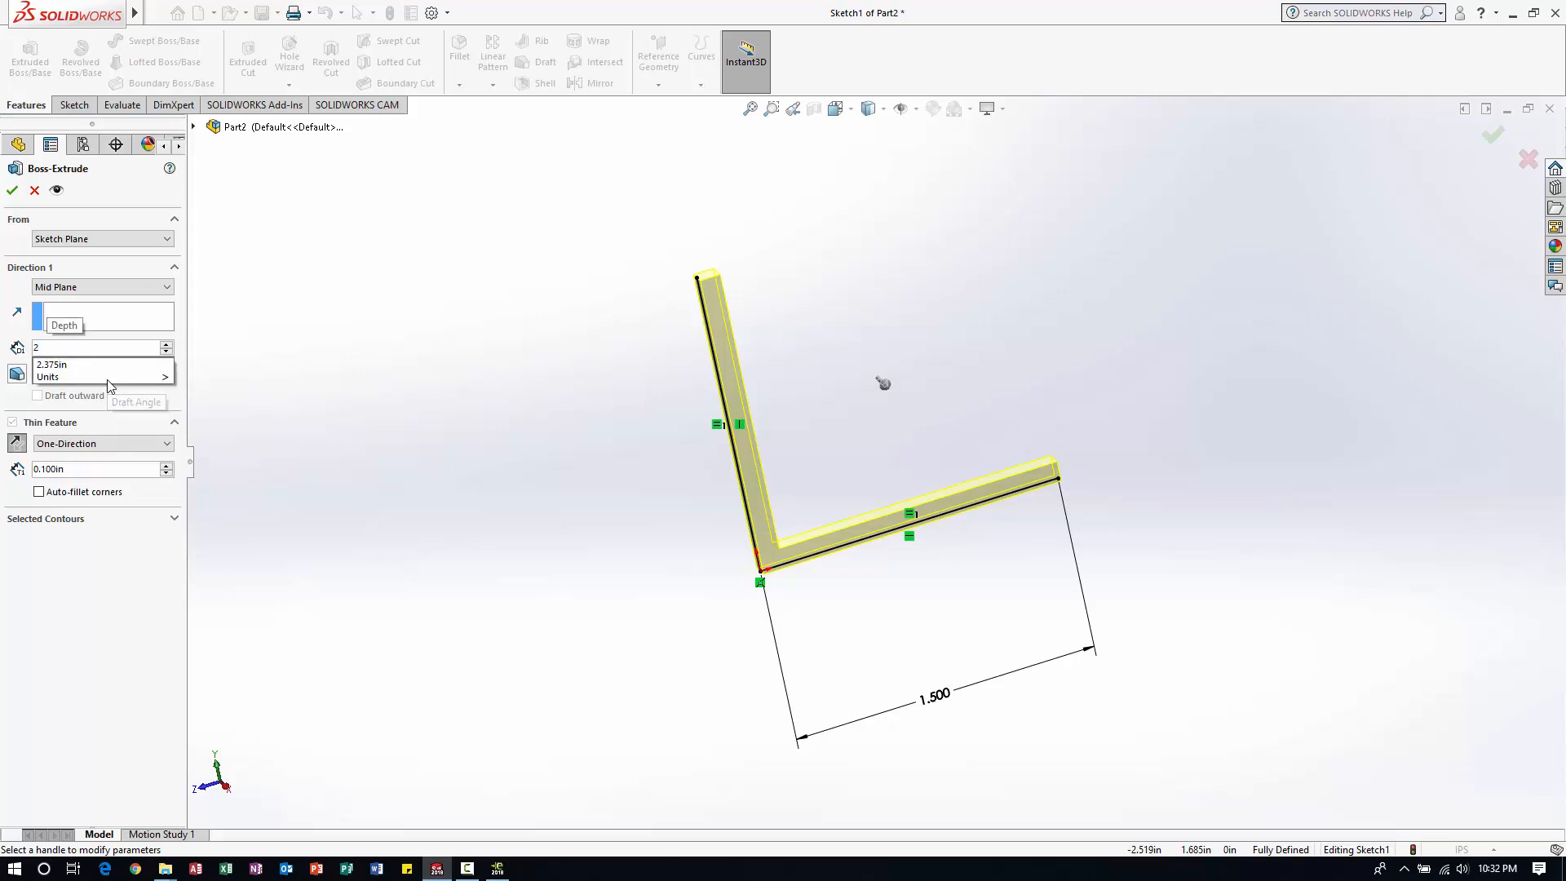
text(2)
key(Return)
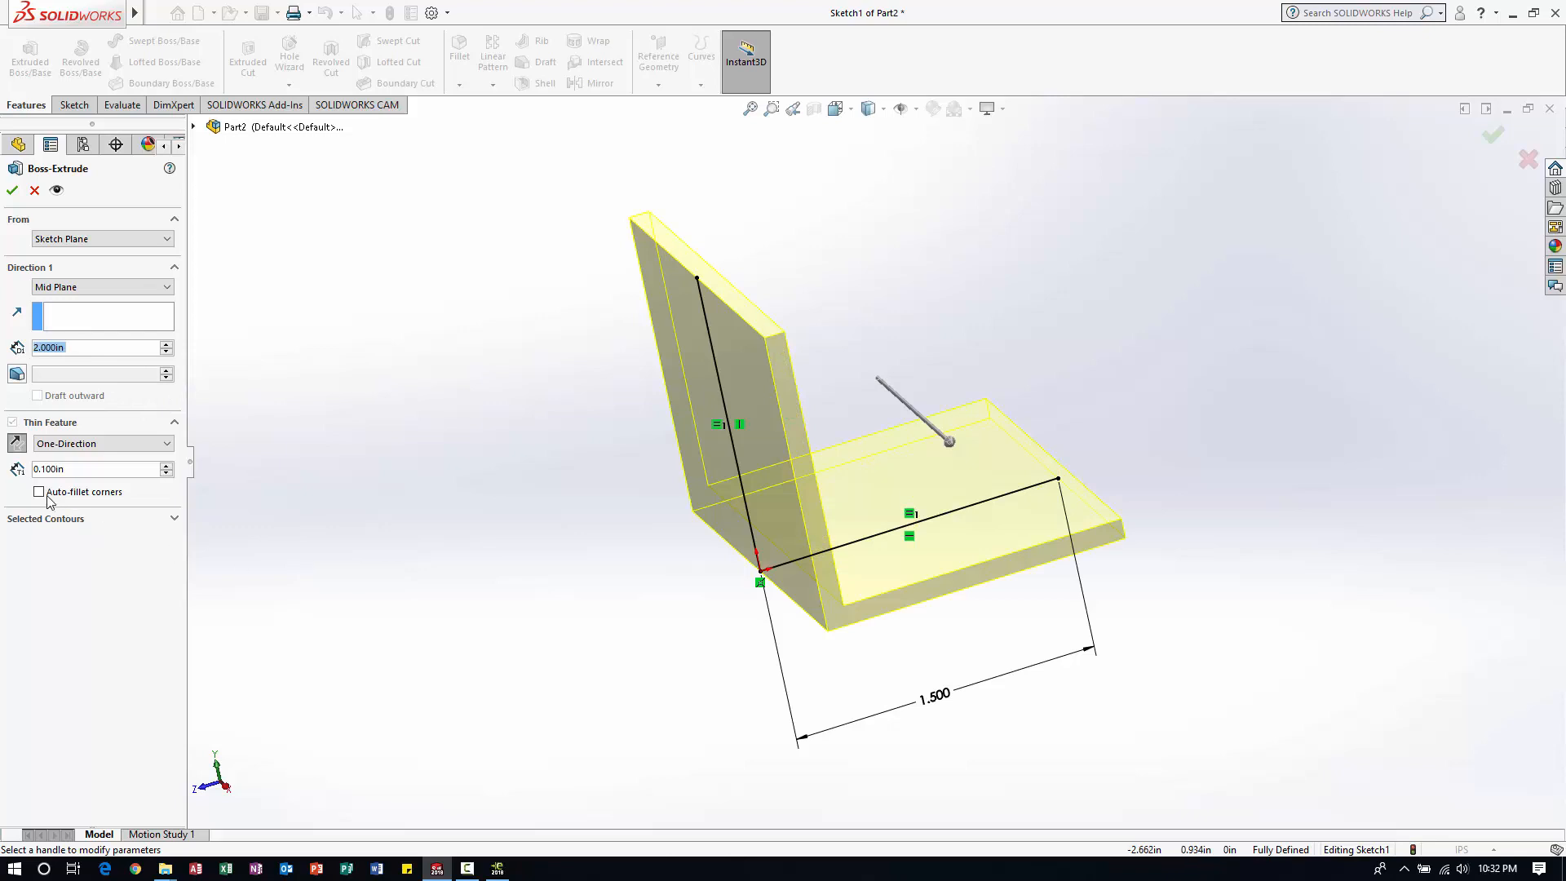
- Set the thin-feature wall thickness to 0.125 in and complete the extrusion
click(71, 472)
text(0.125)
key(Return)
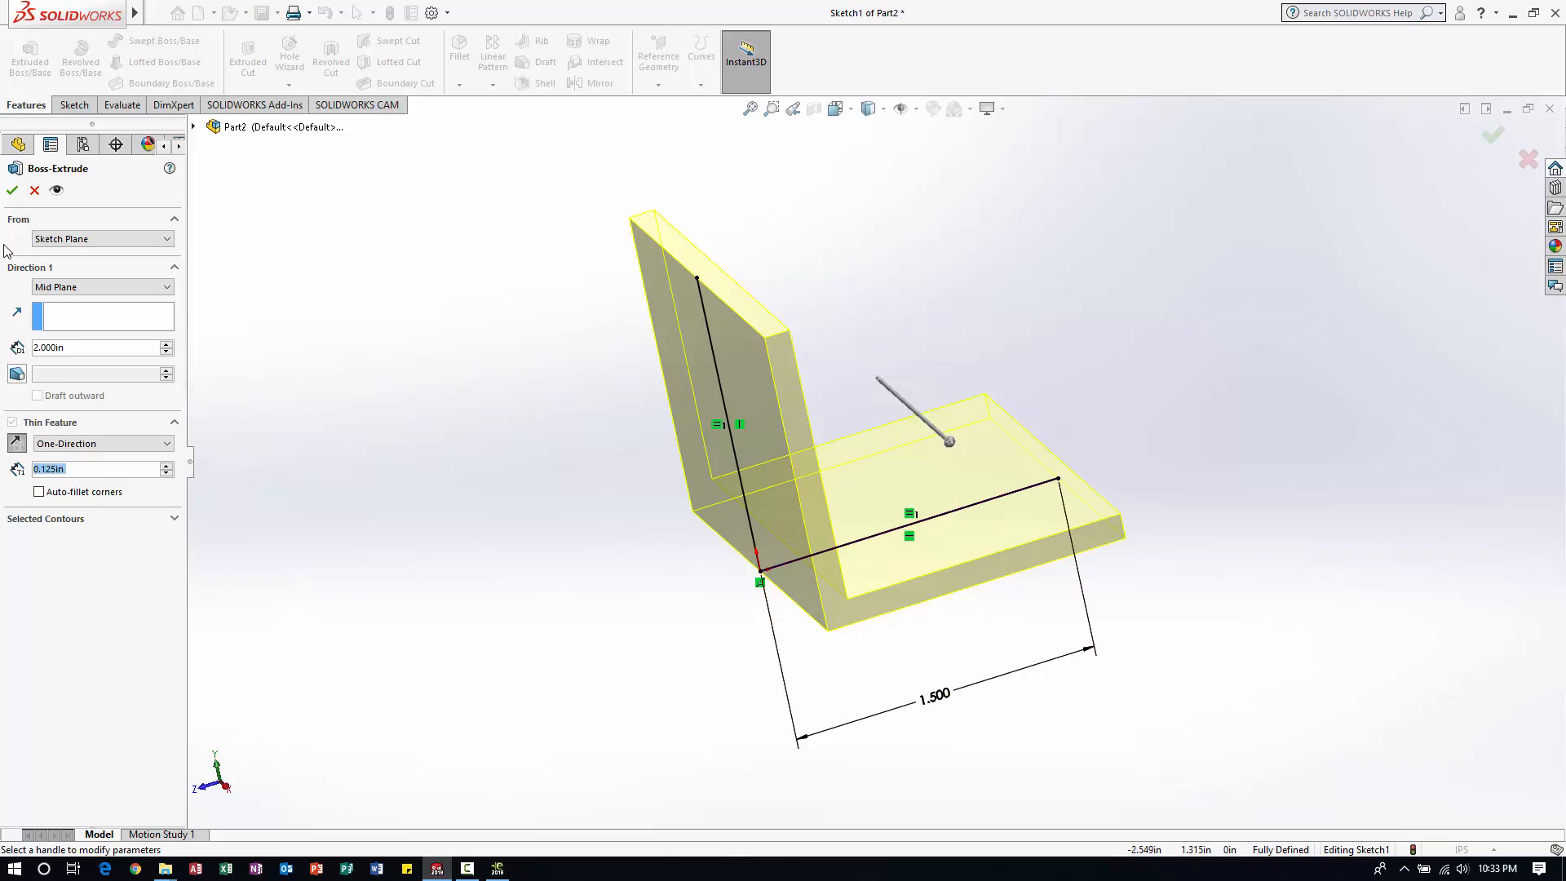
click(10, 190)
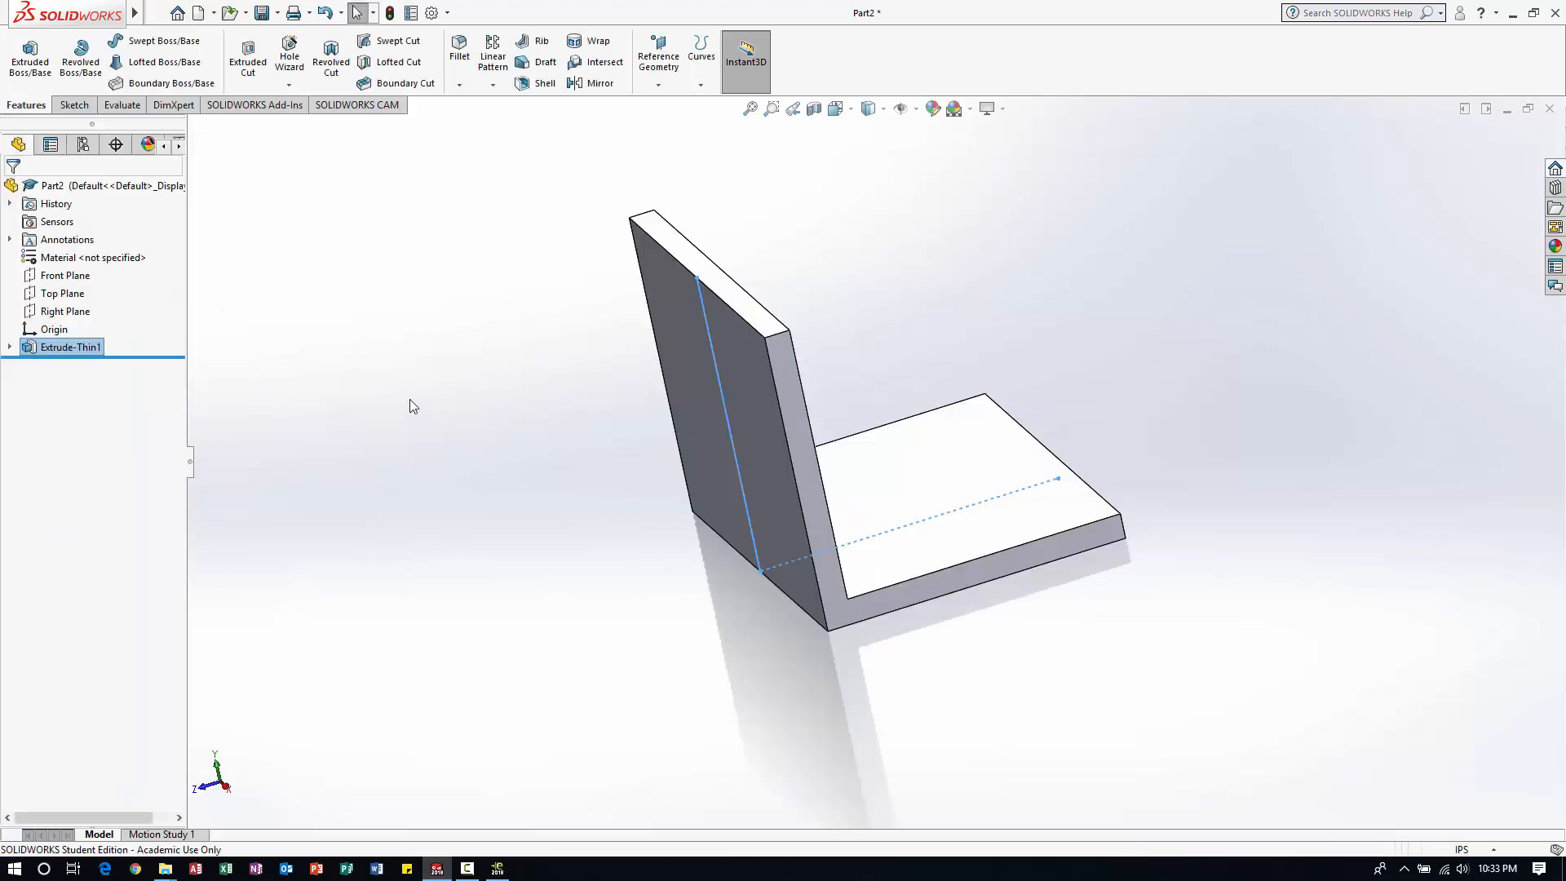
middle_drag(515, 448, 703, 468)
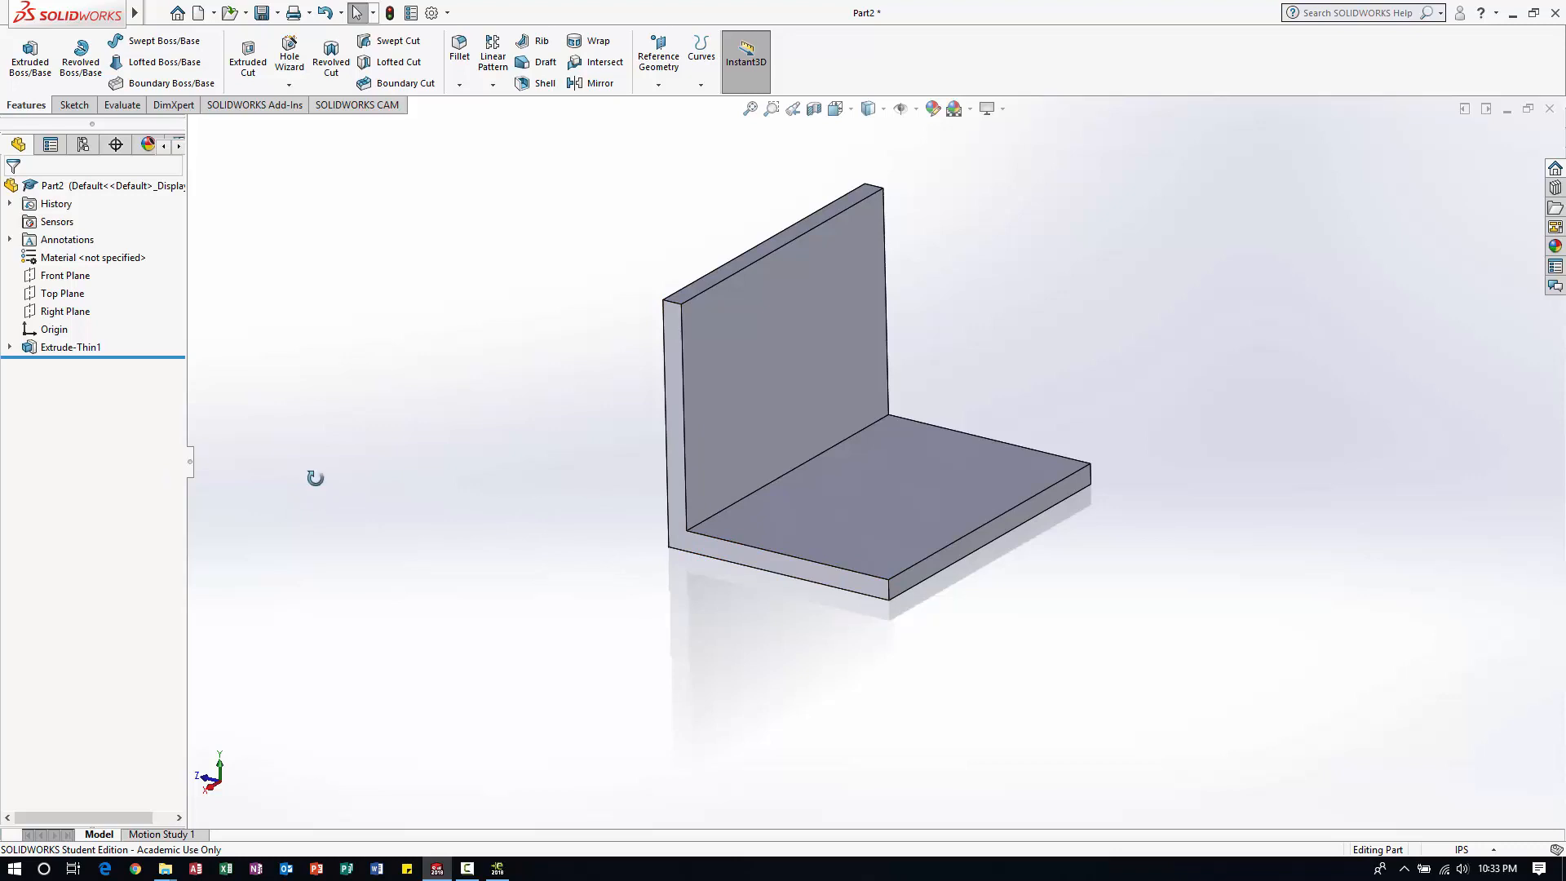
middle_drag(315, 477, 400, 455)
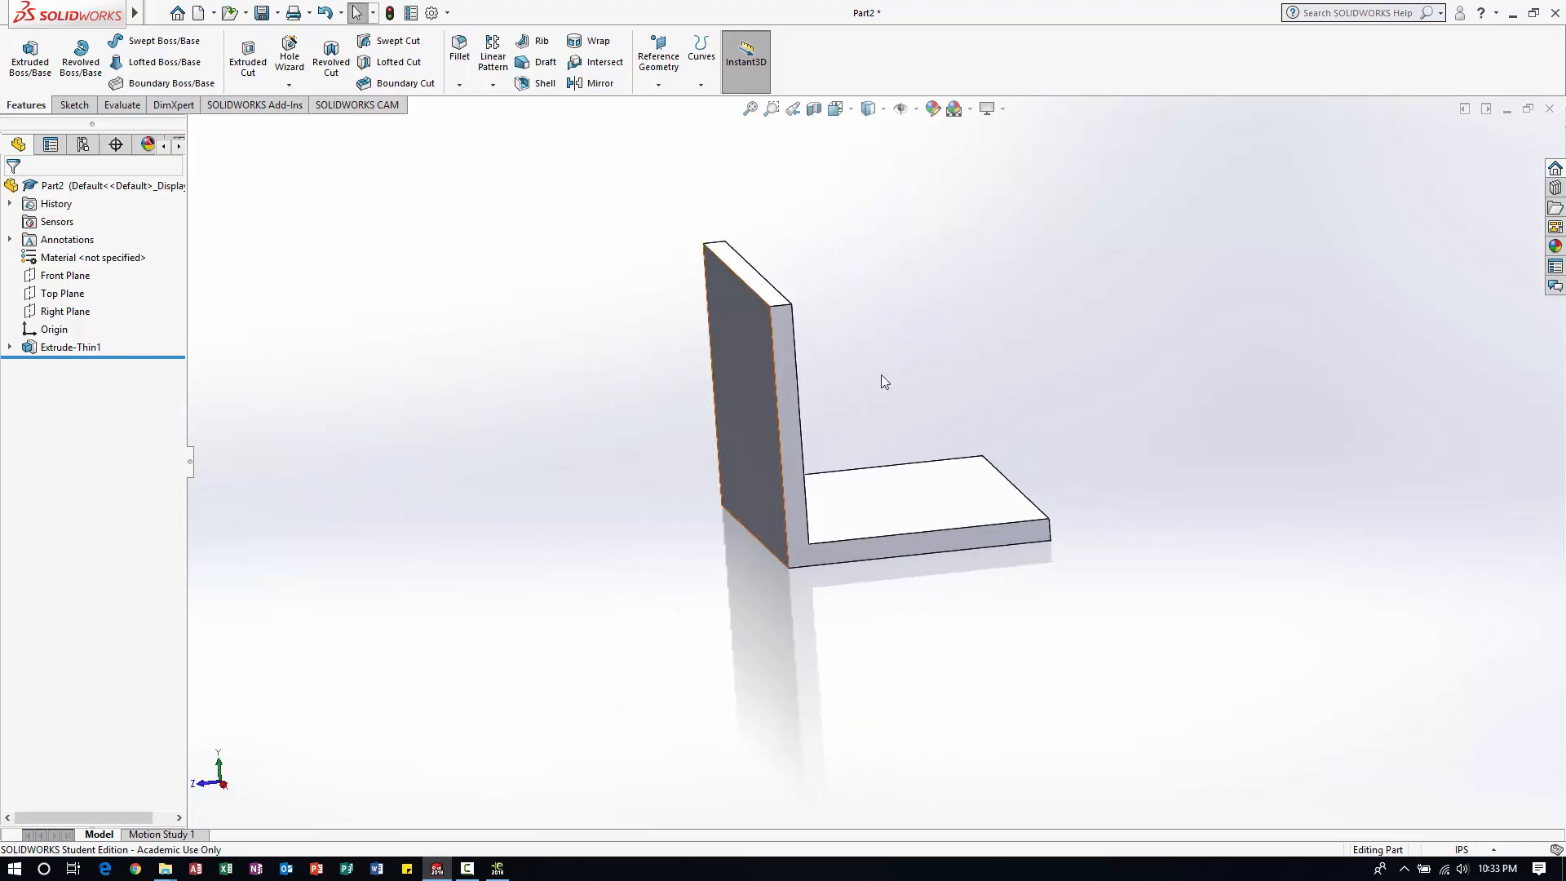
scroll(990, 368, down, 2)
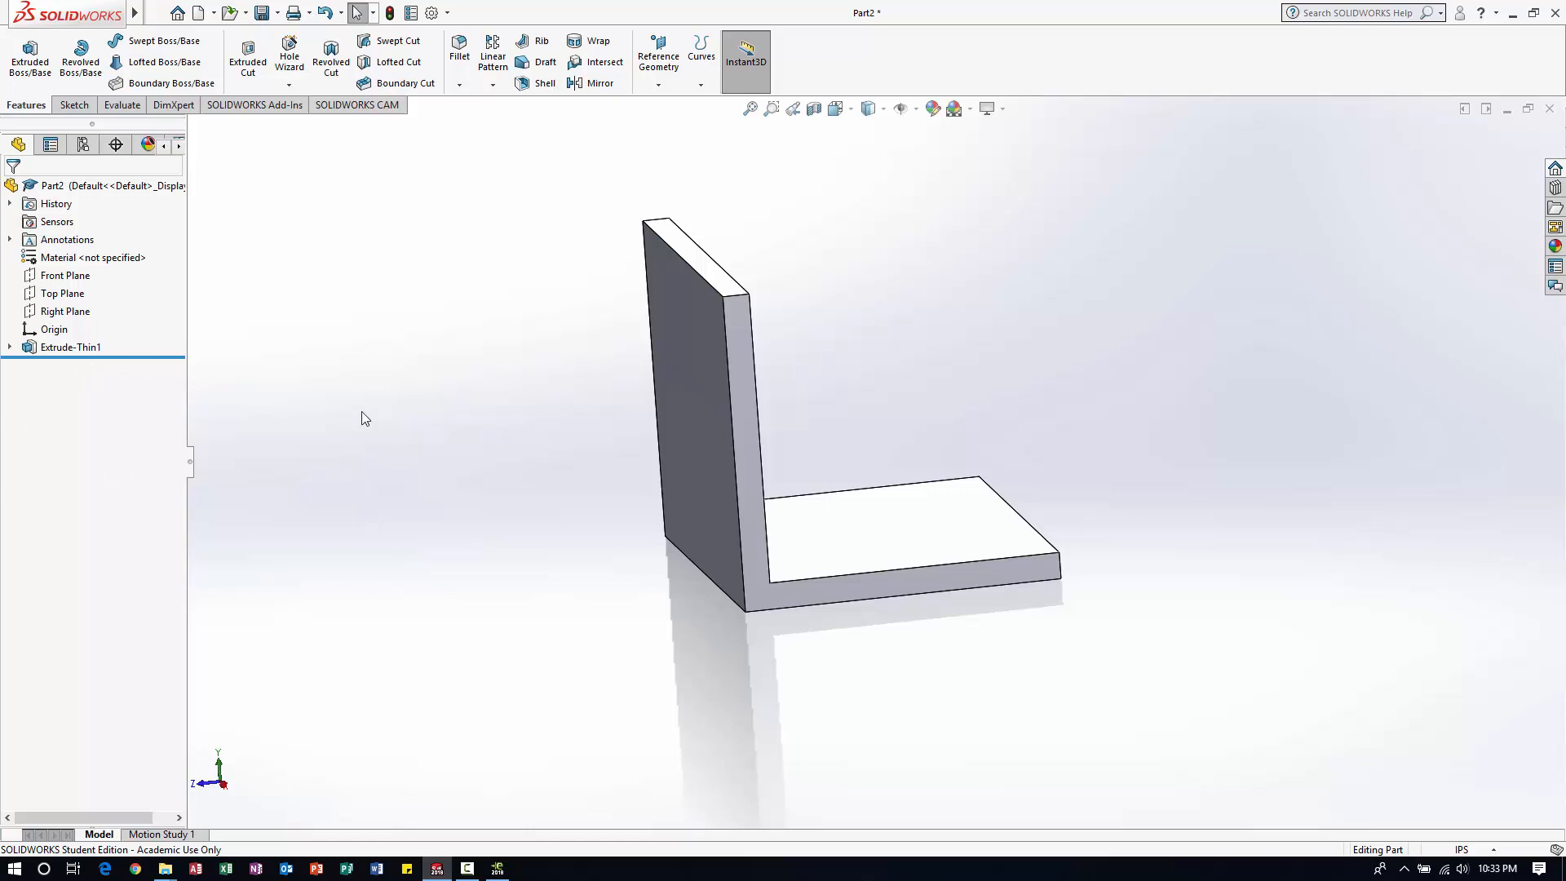
middle_drag(377, 498, 424, 522)
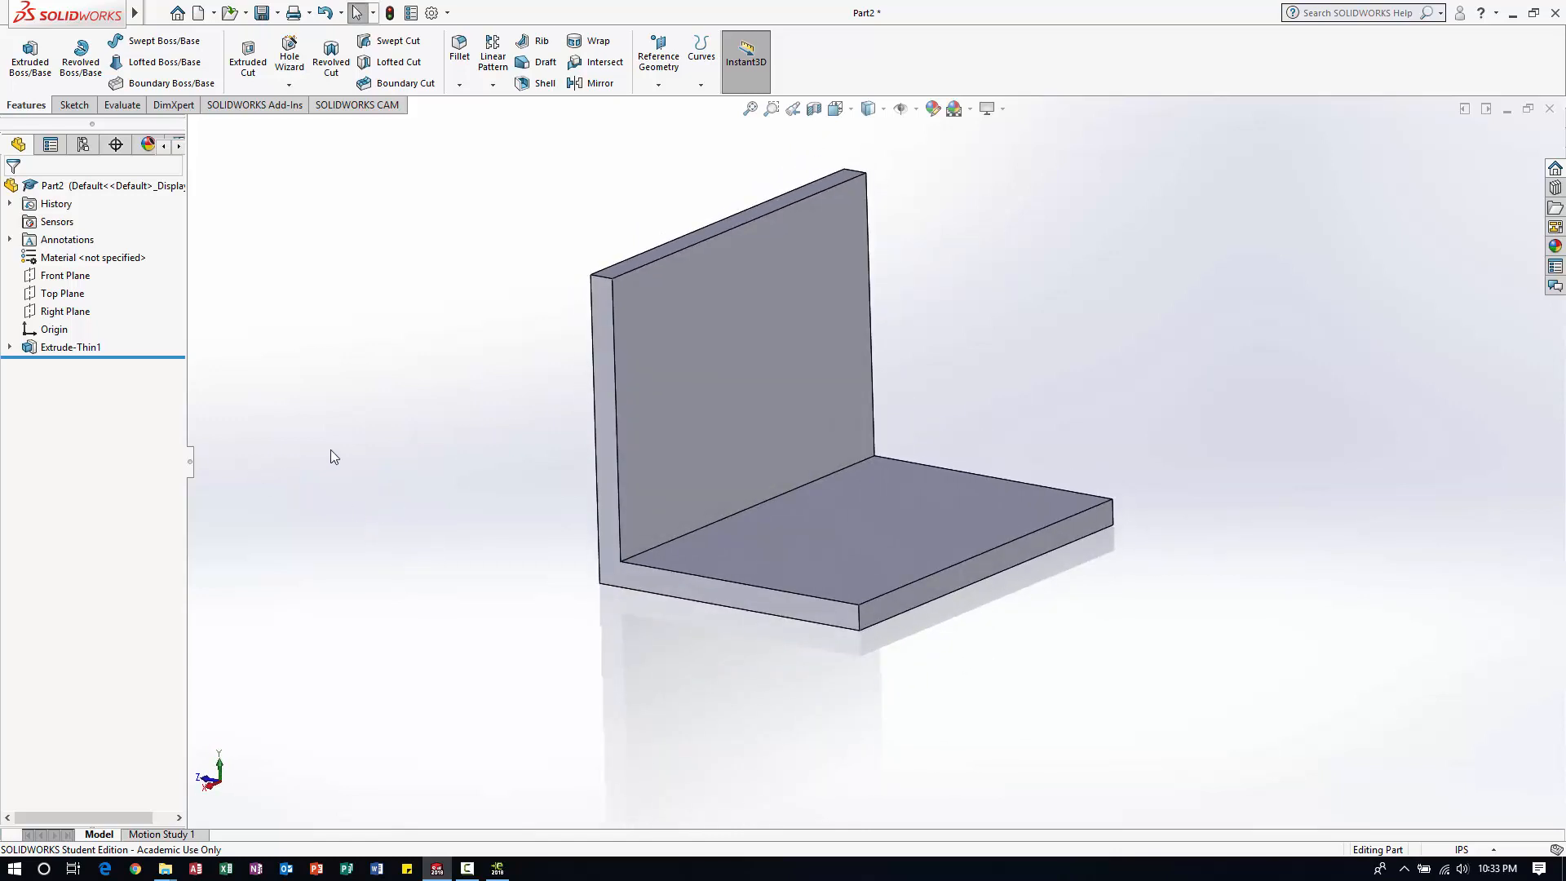
middle_drag(368, 445, 630, 452)
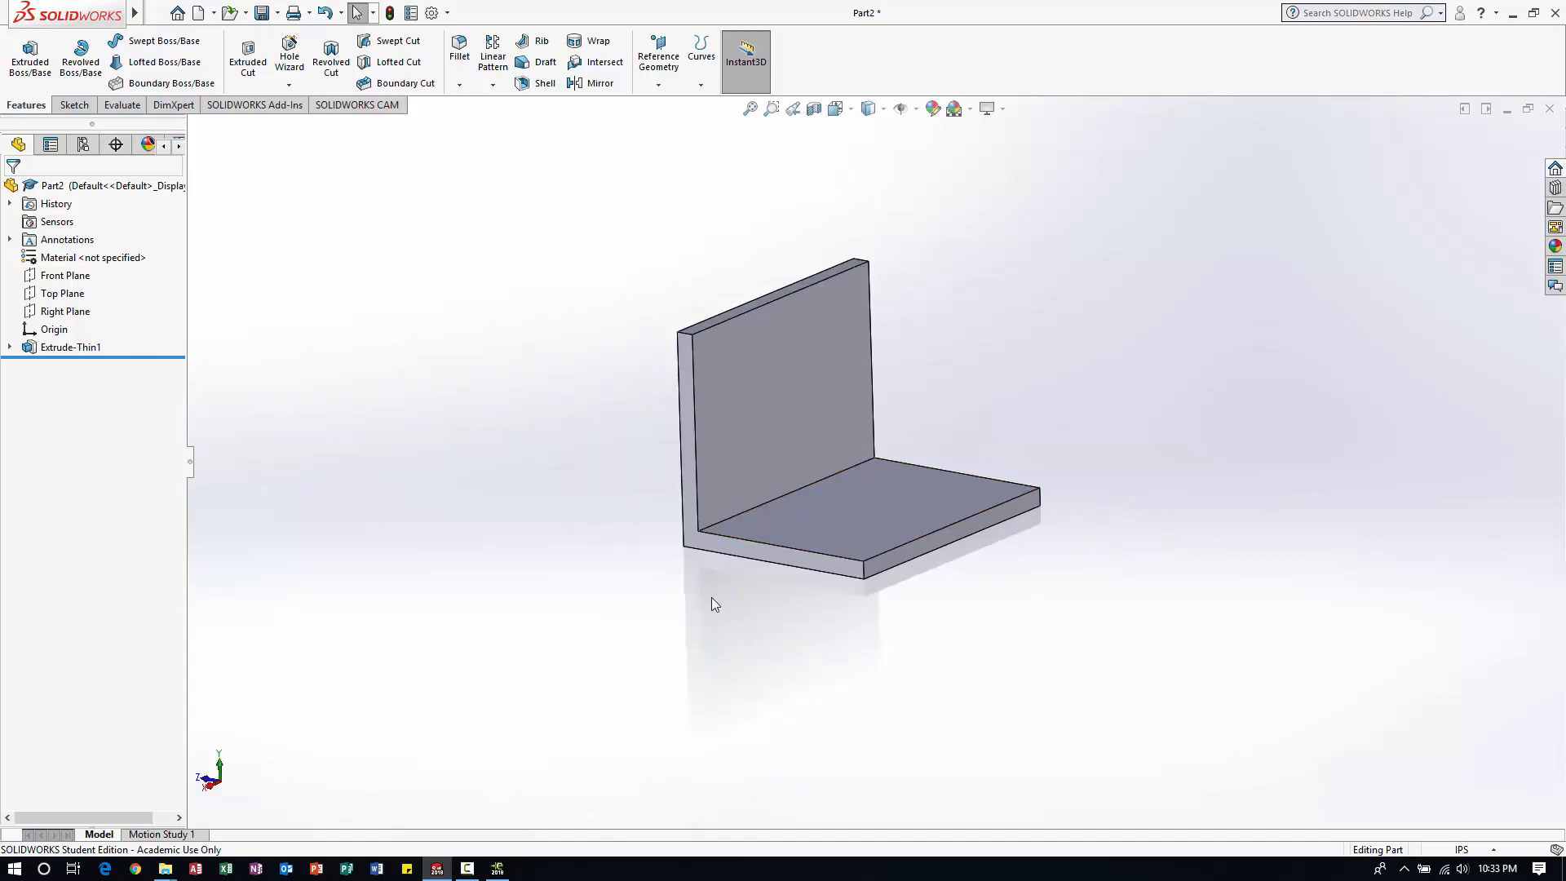
- Start a new sketch on the upper face of the bracket's horizontal leg, viewed from above
click(874, 507)
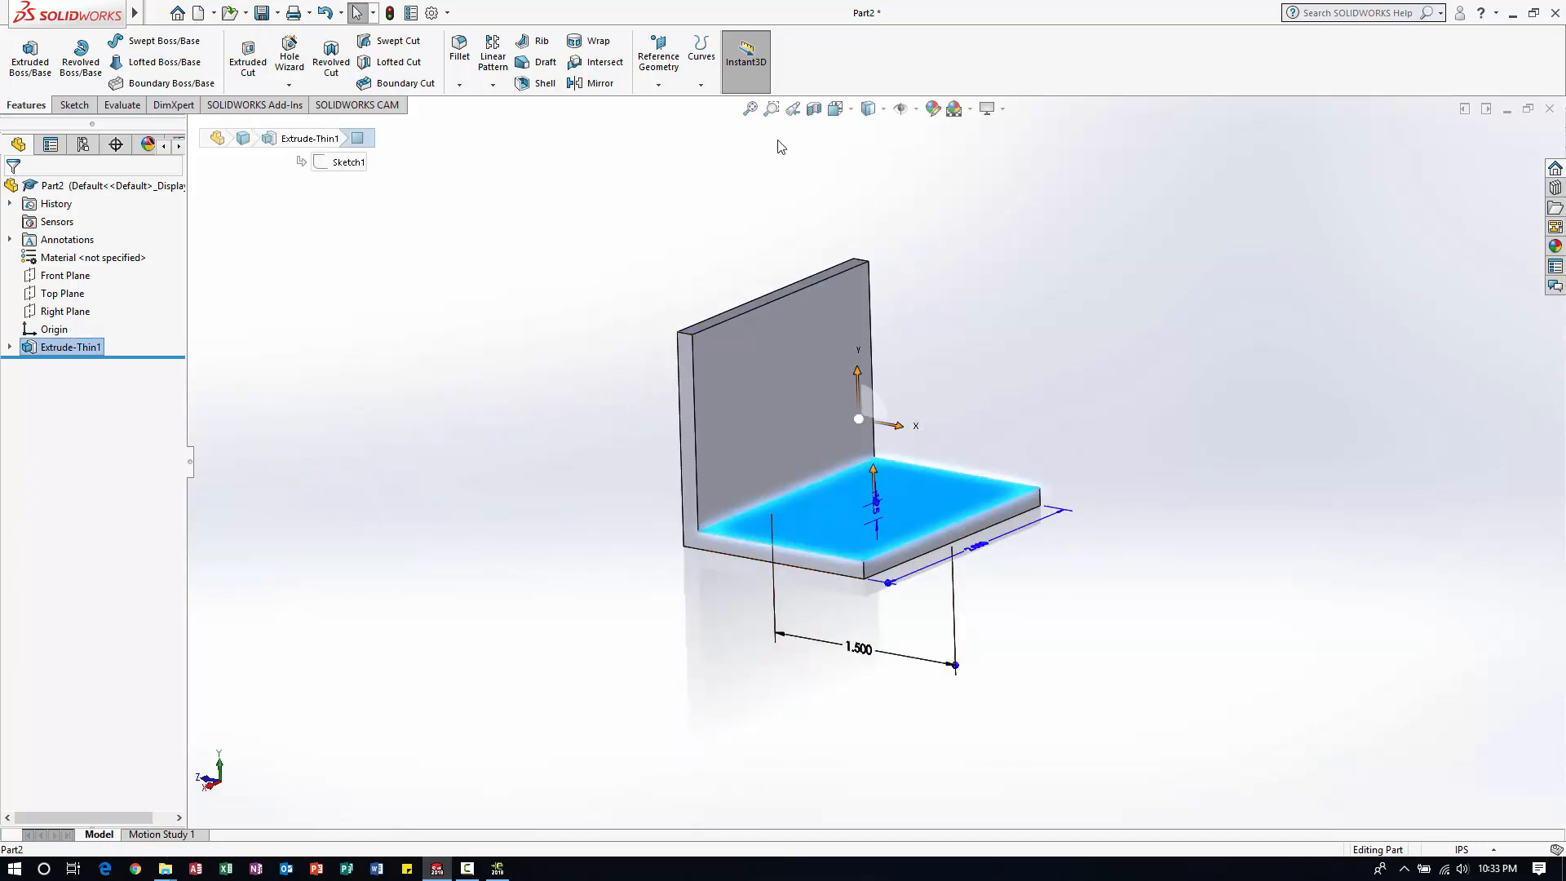
click(852, 112)
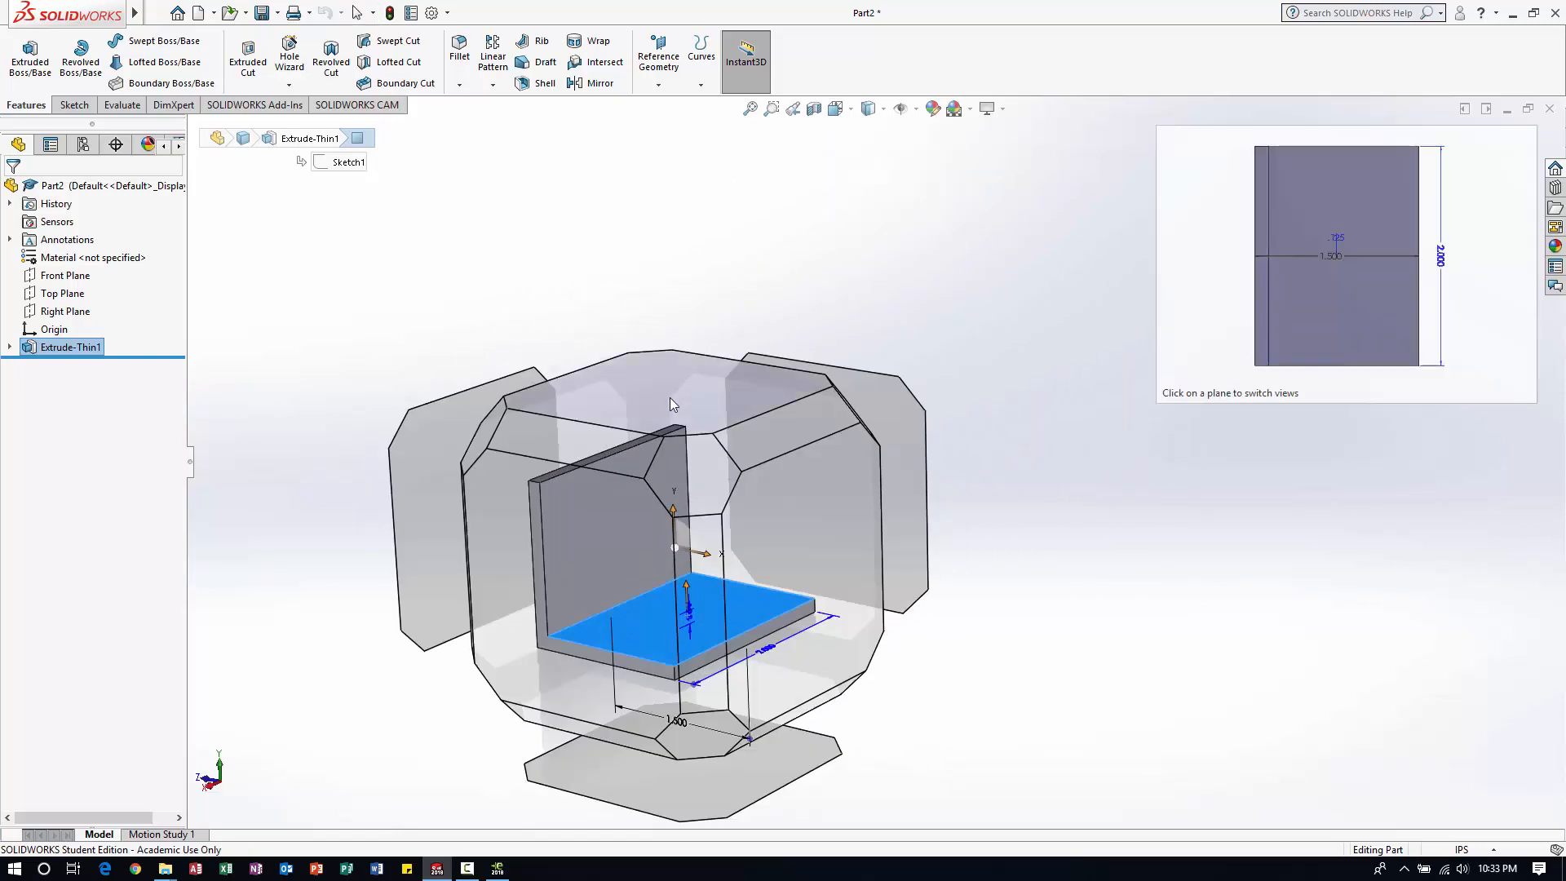
click(671, 402)
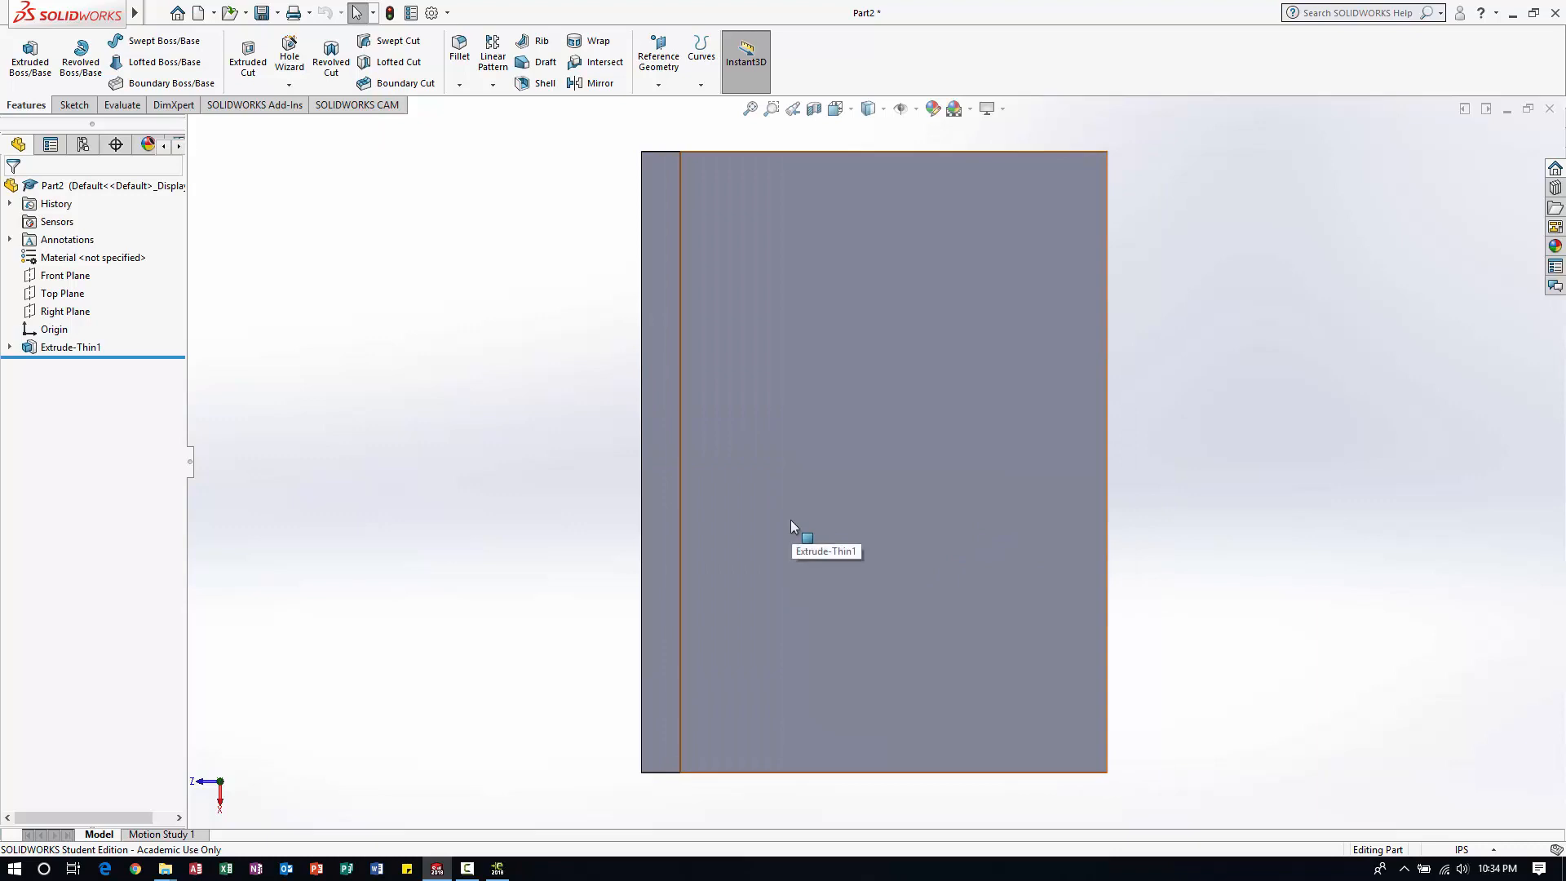
scroll(790, 520, up, 1)
click(75, 104)
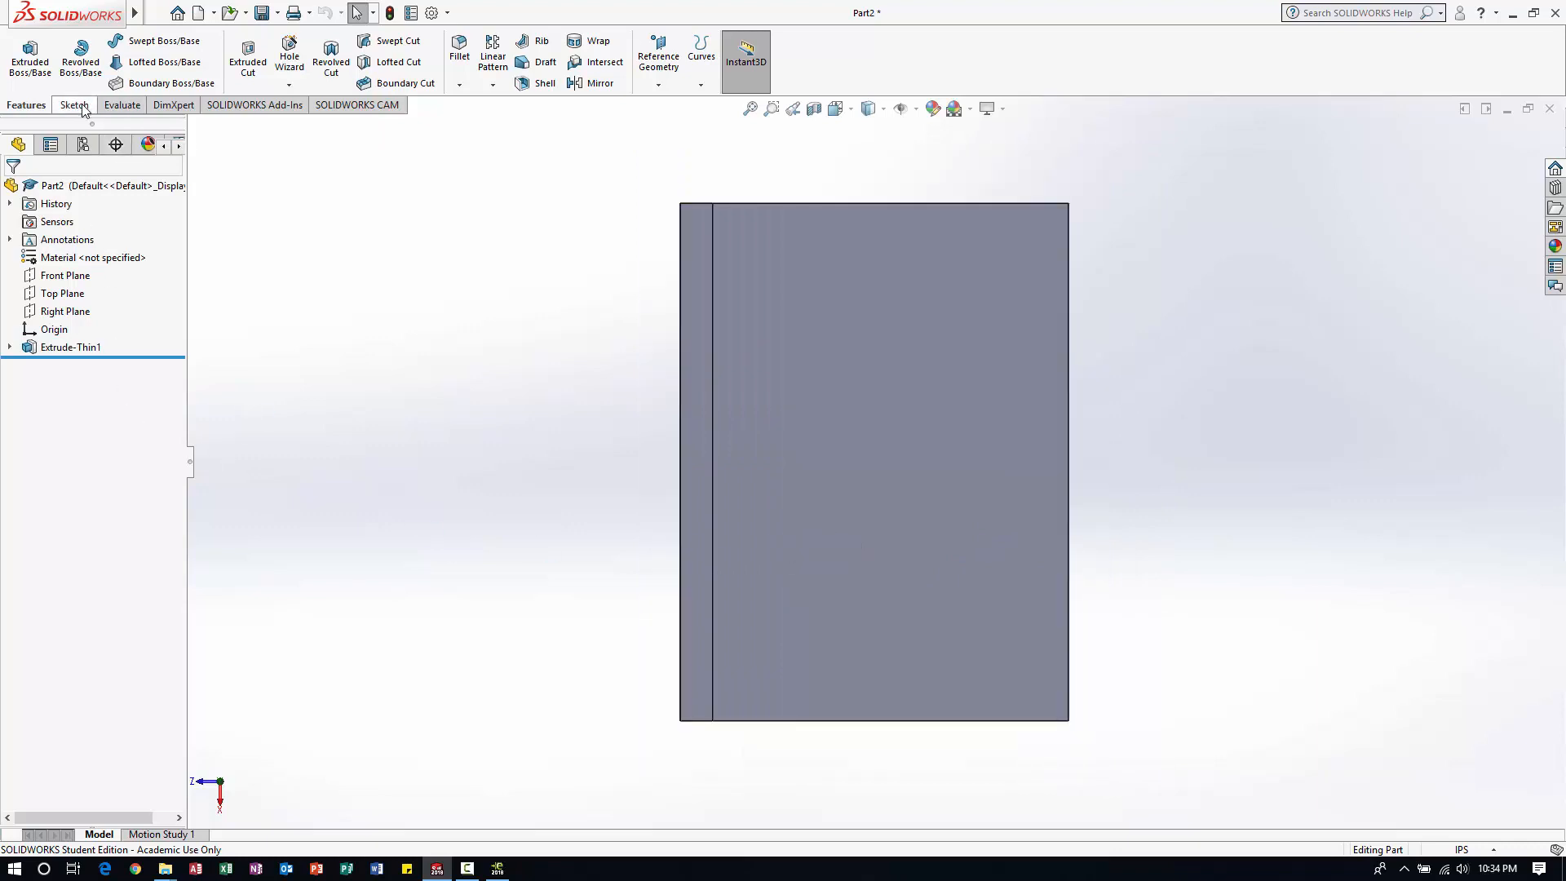
click(23, 50)
click(876, 486)
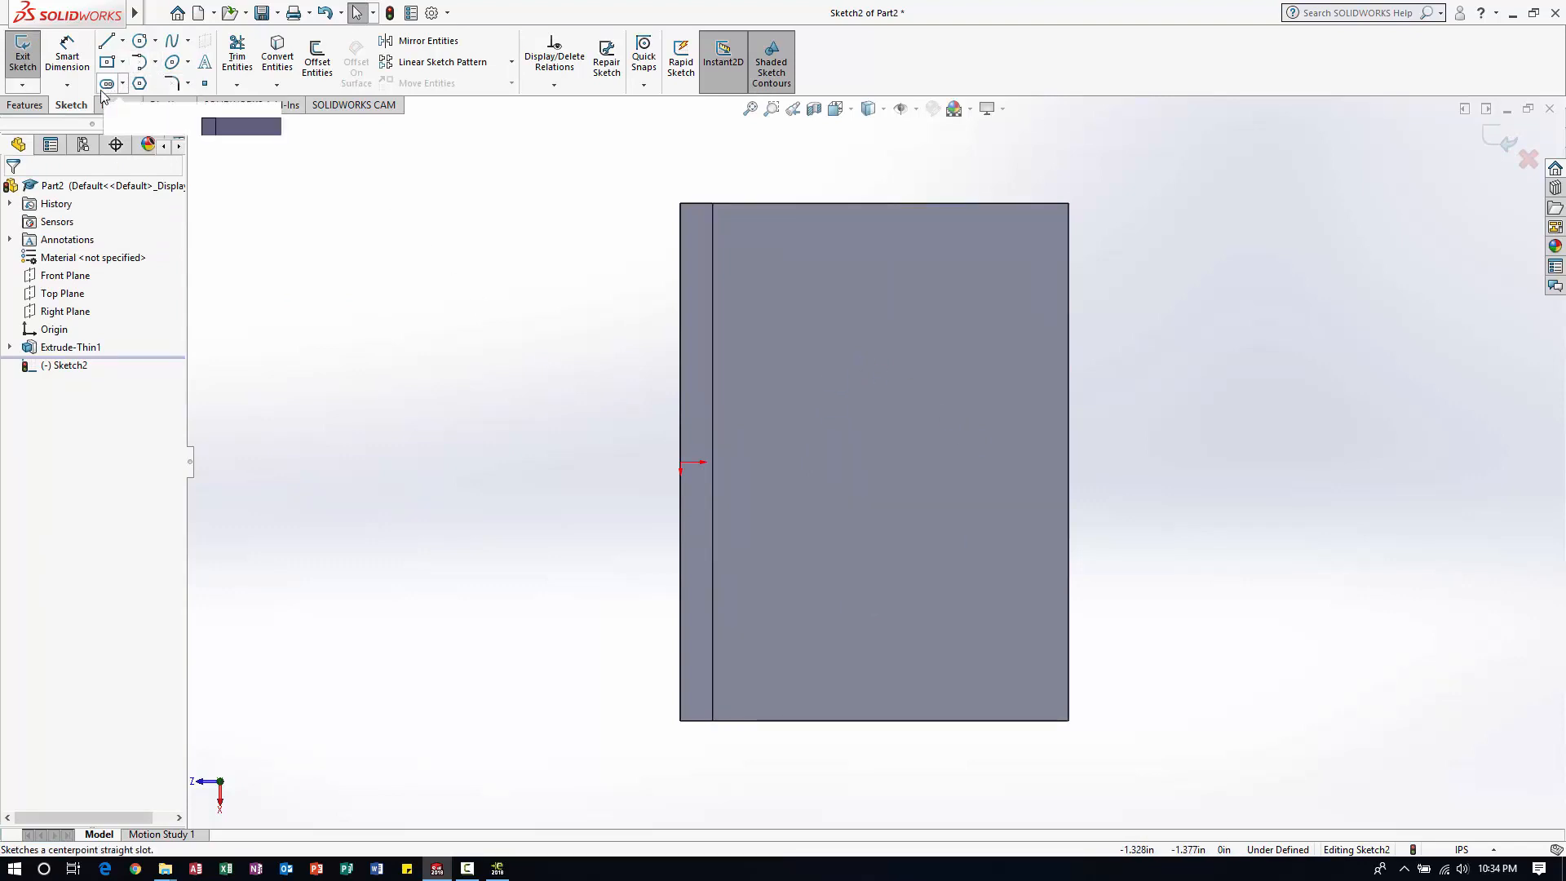
key(alt+f)
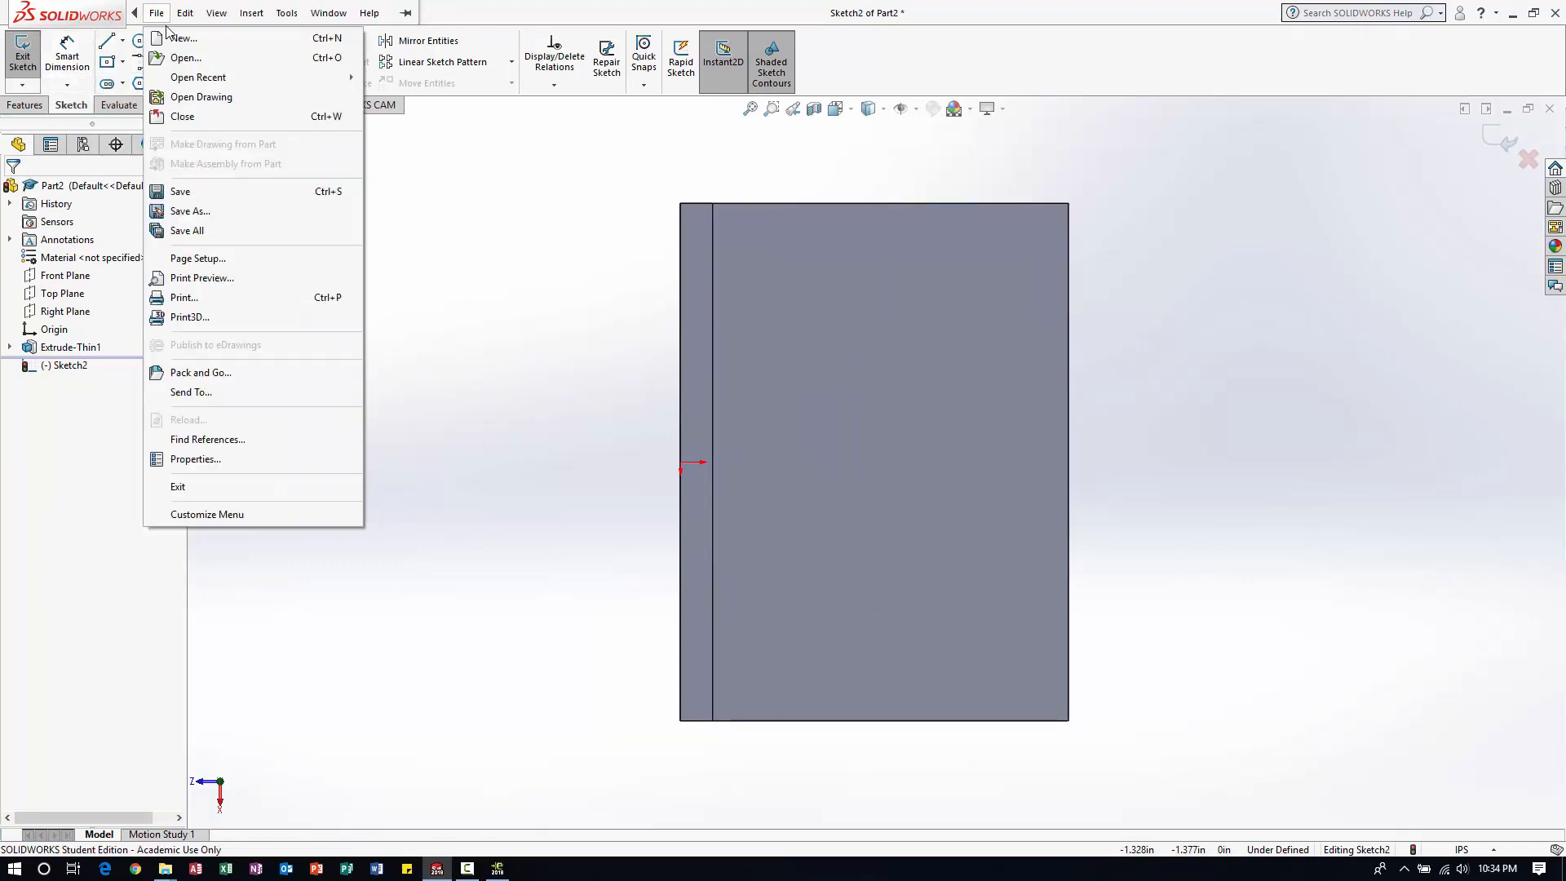
click(122, 85)
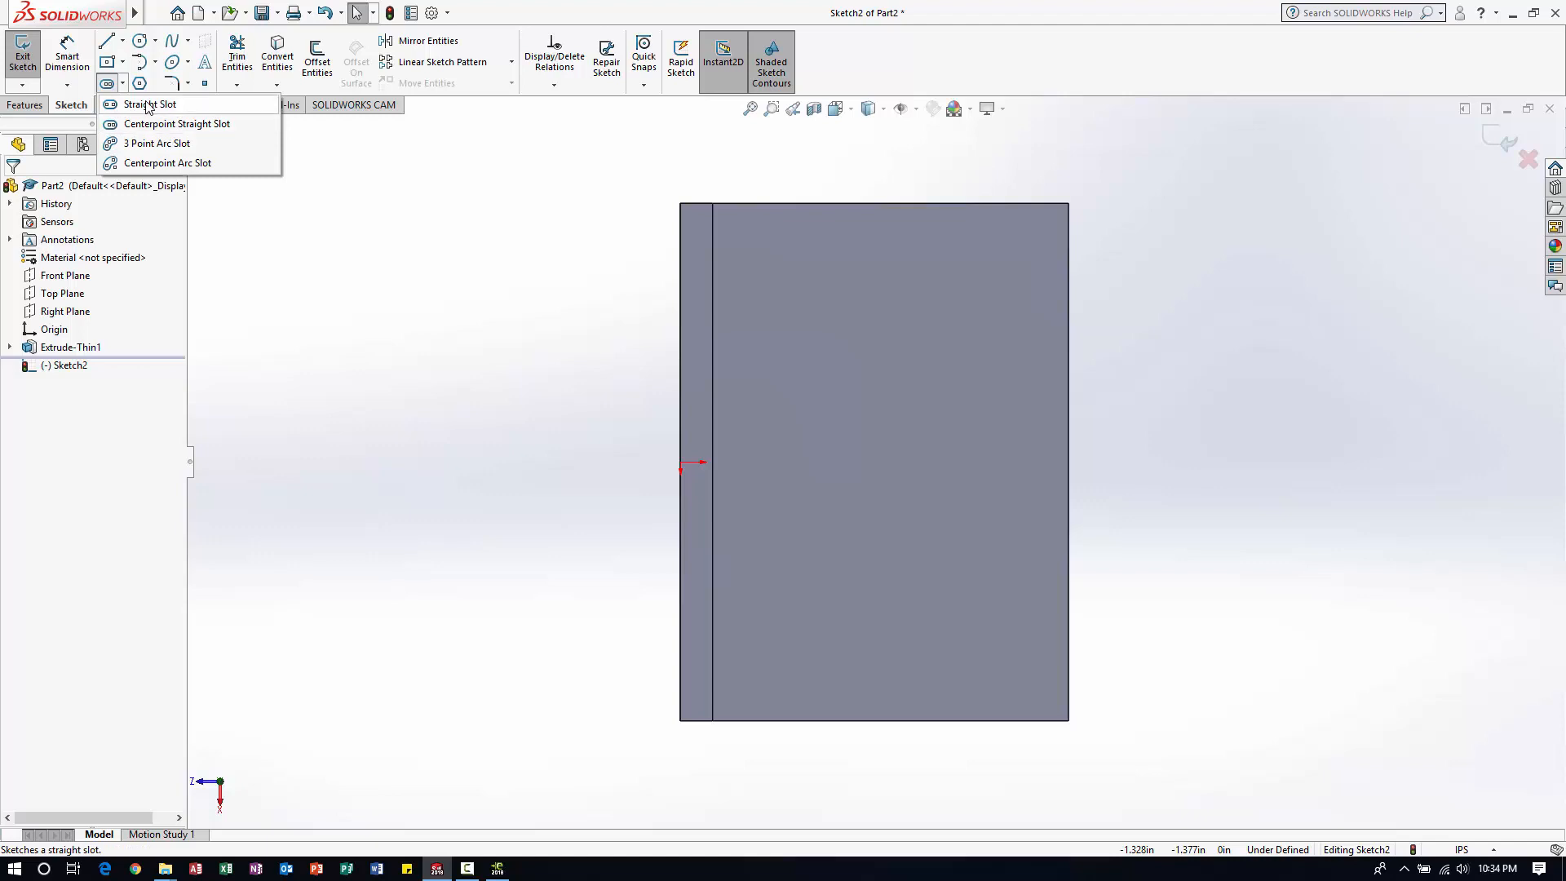
click(148, 106)
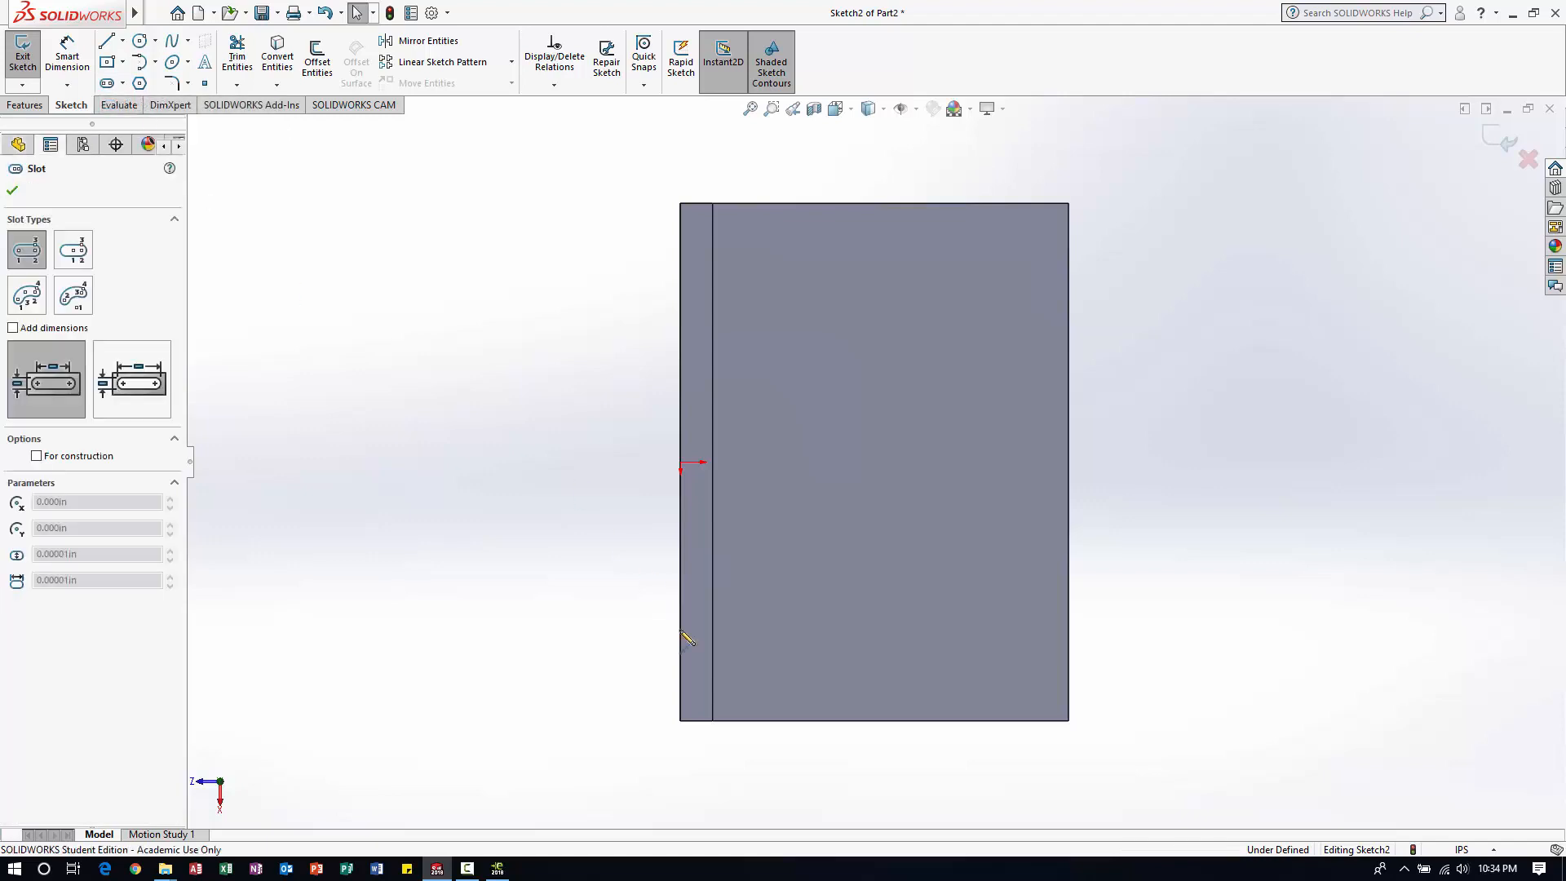
click(832, 685)
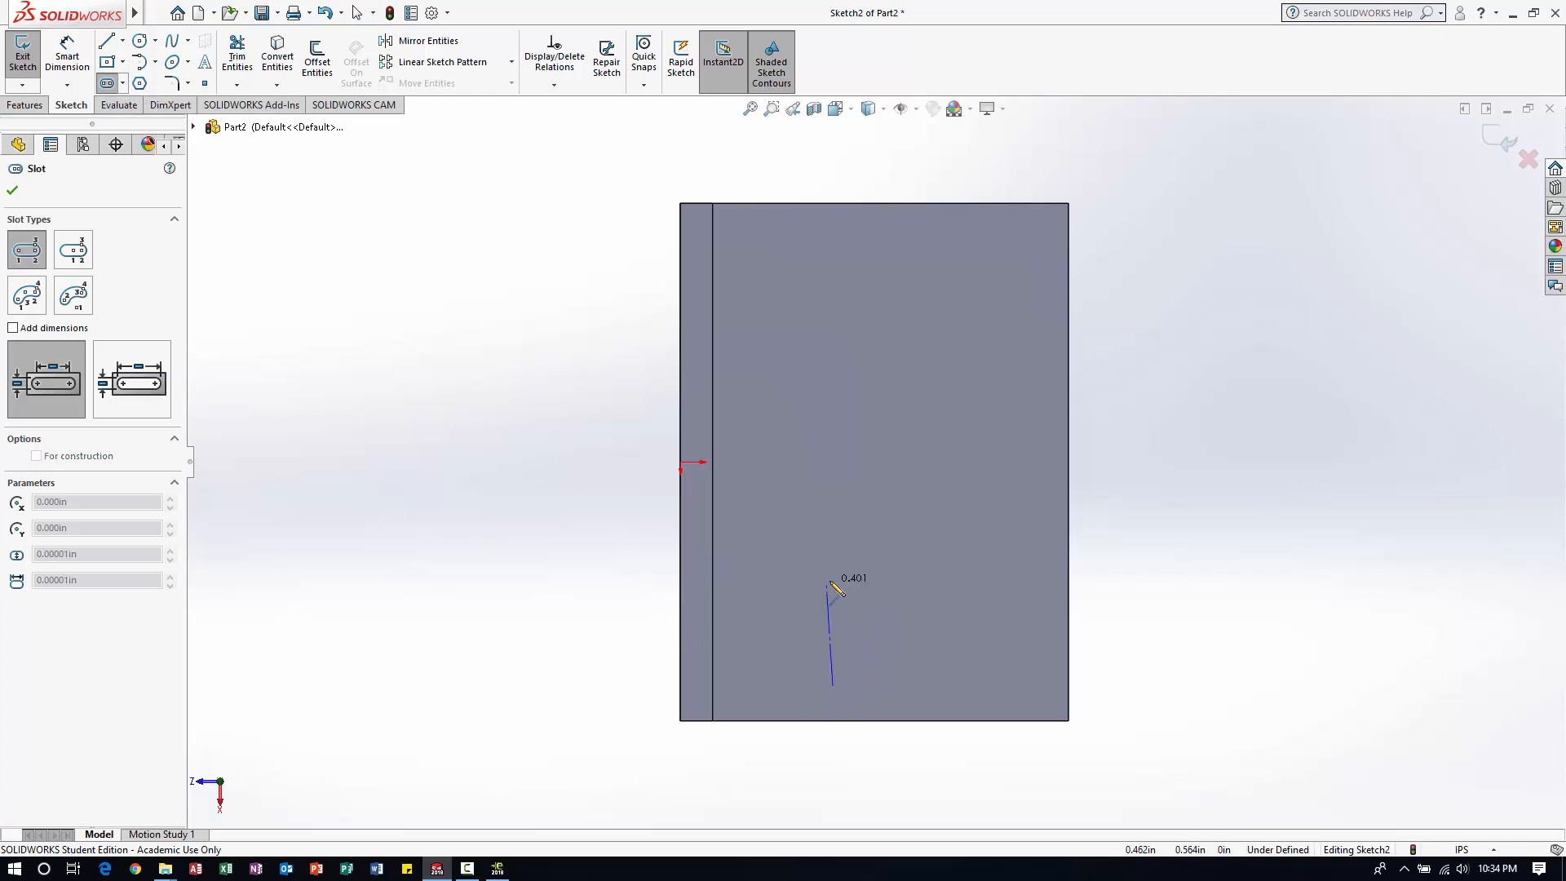
click(835, 584)
key(Escape)
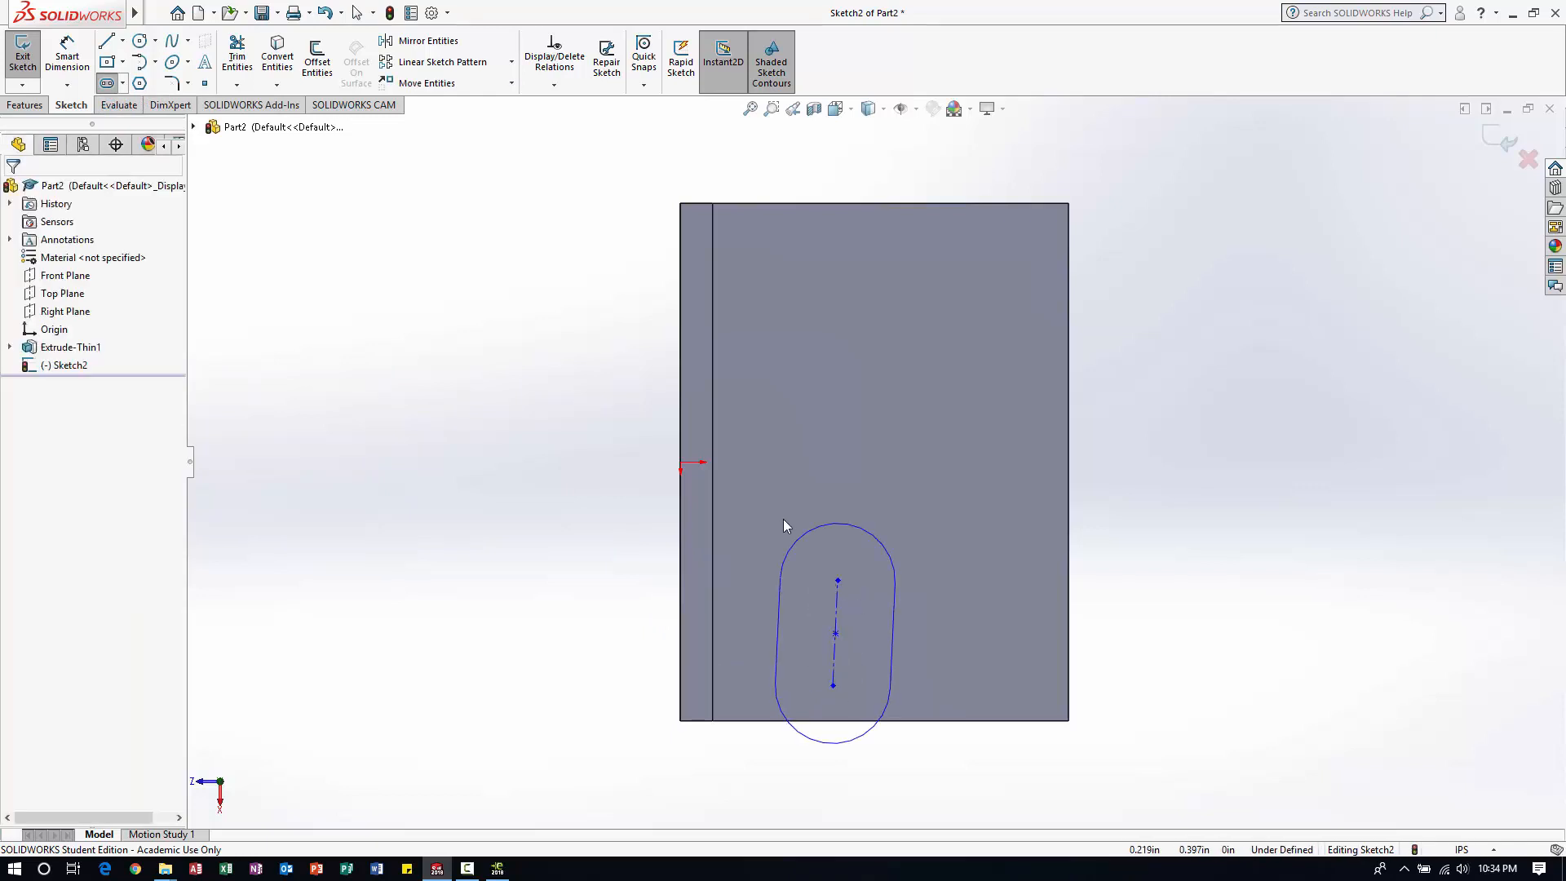
- Sketch a vertical straight slot near the face's lower edge, about 0.15 in wide and 0.49 in between arc centers
click(123, 82)
click(148, 105)
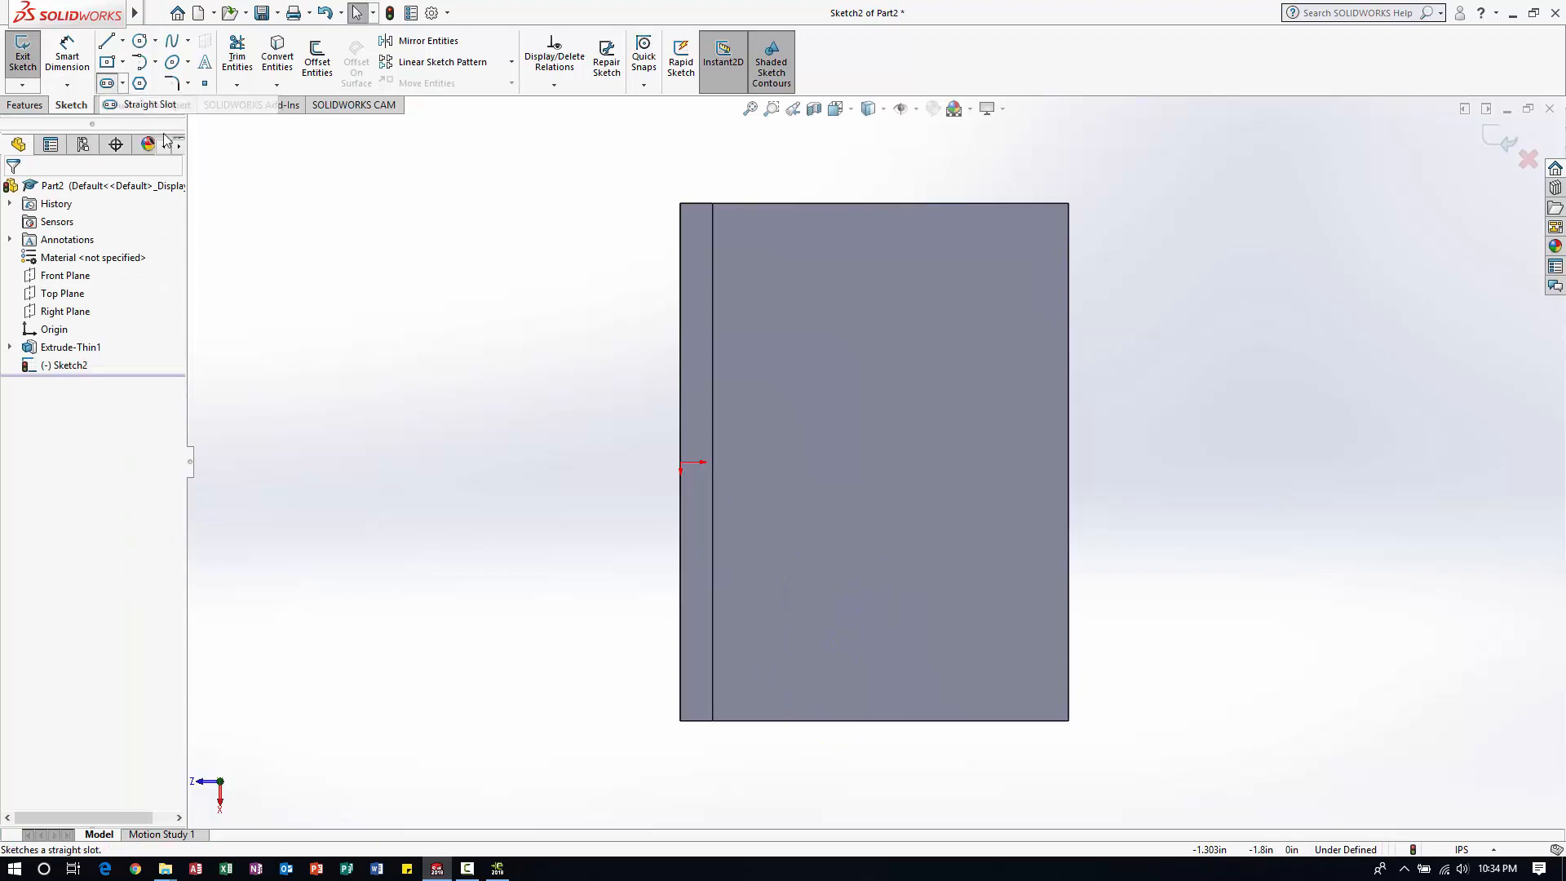
click(821, 687)
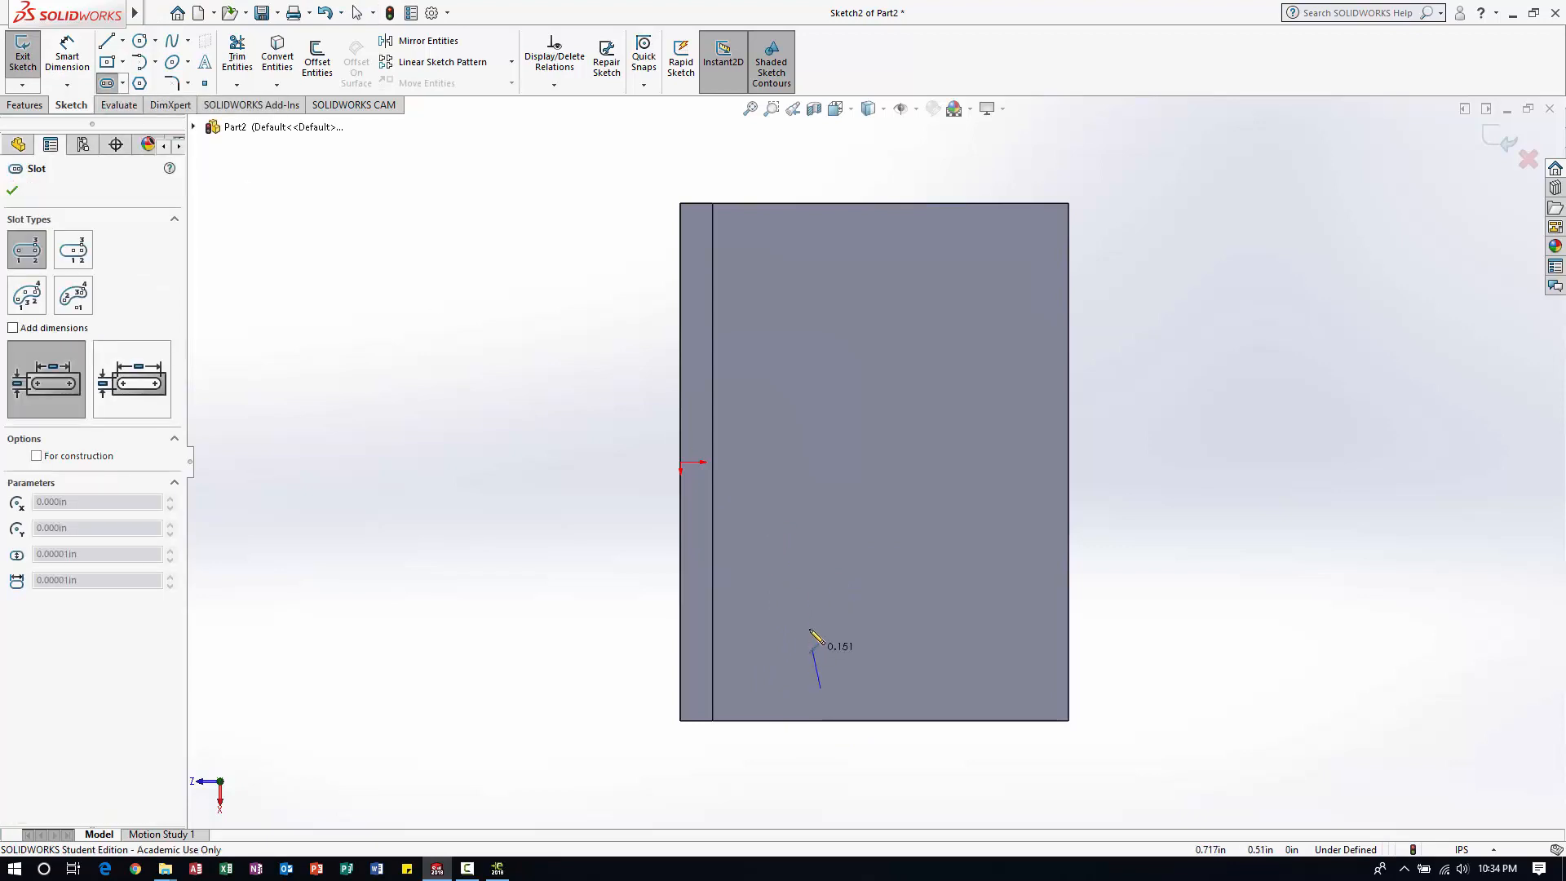
click(820, 563)
click(840, 561)
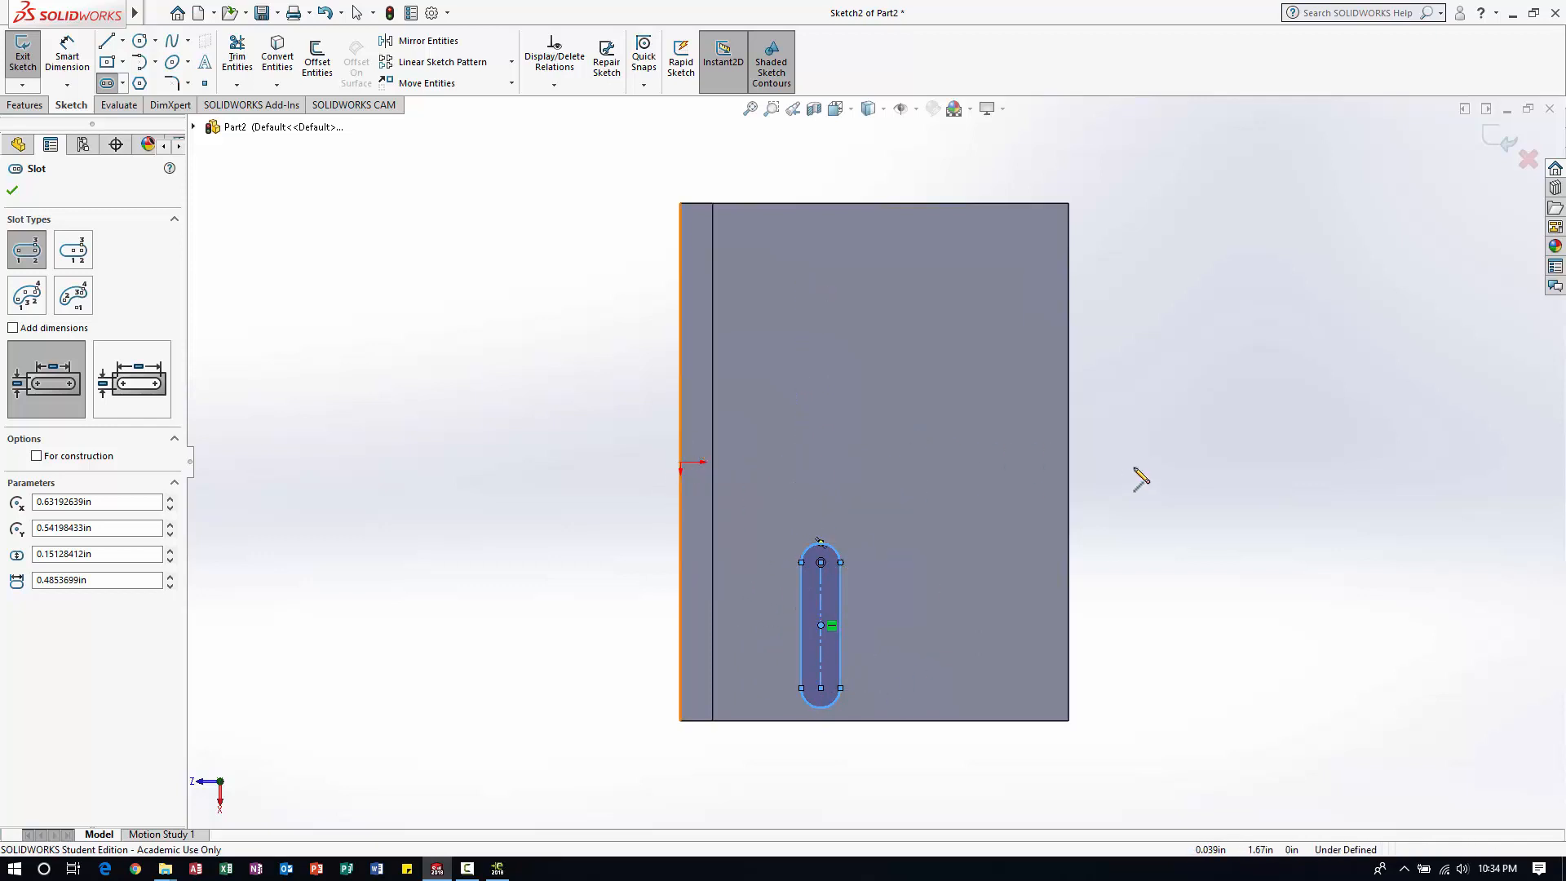
- Sketch a second vertical slot near the face's upper edge, aligned with the first, about 0.18 in wide and 0.21 in between arc centers
click(820, 296)
click(820, 242)
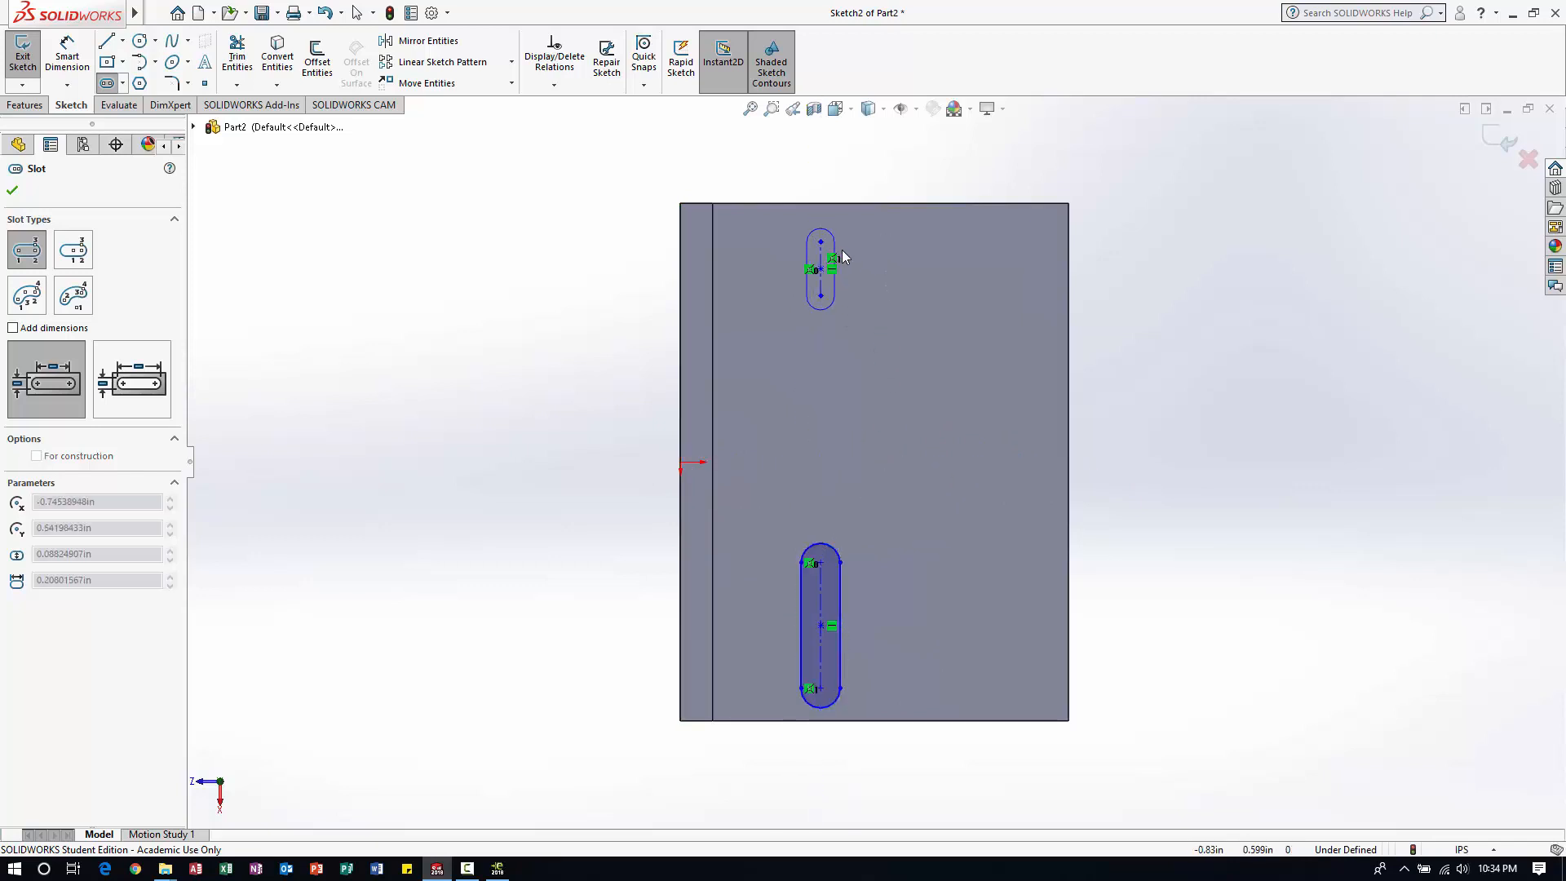
click(844, 257)
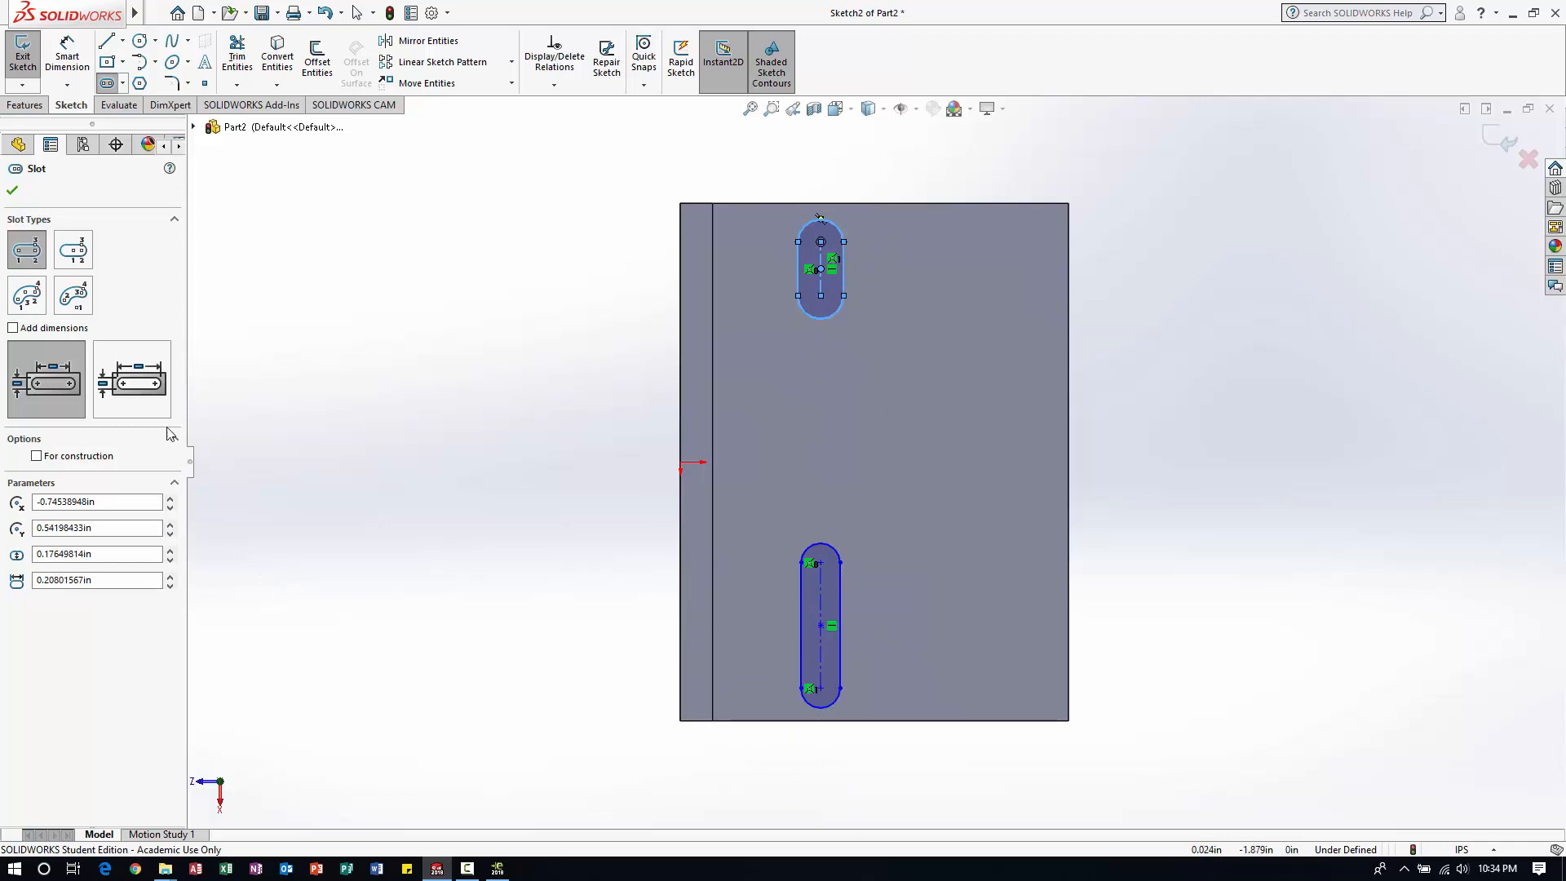
key(Escape)
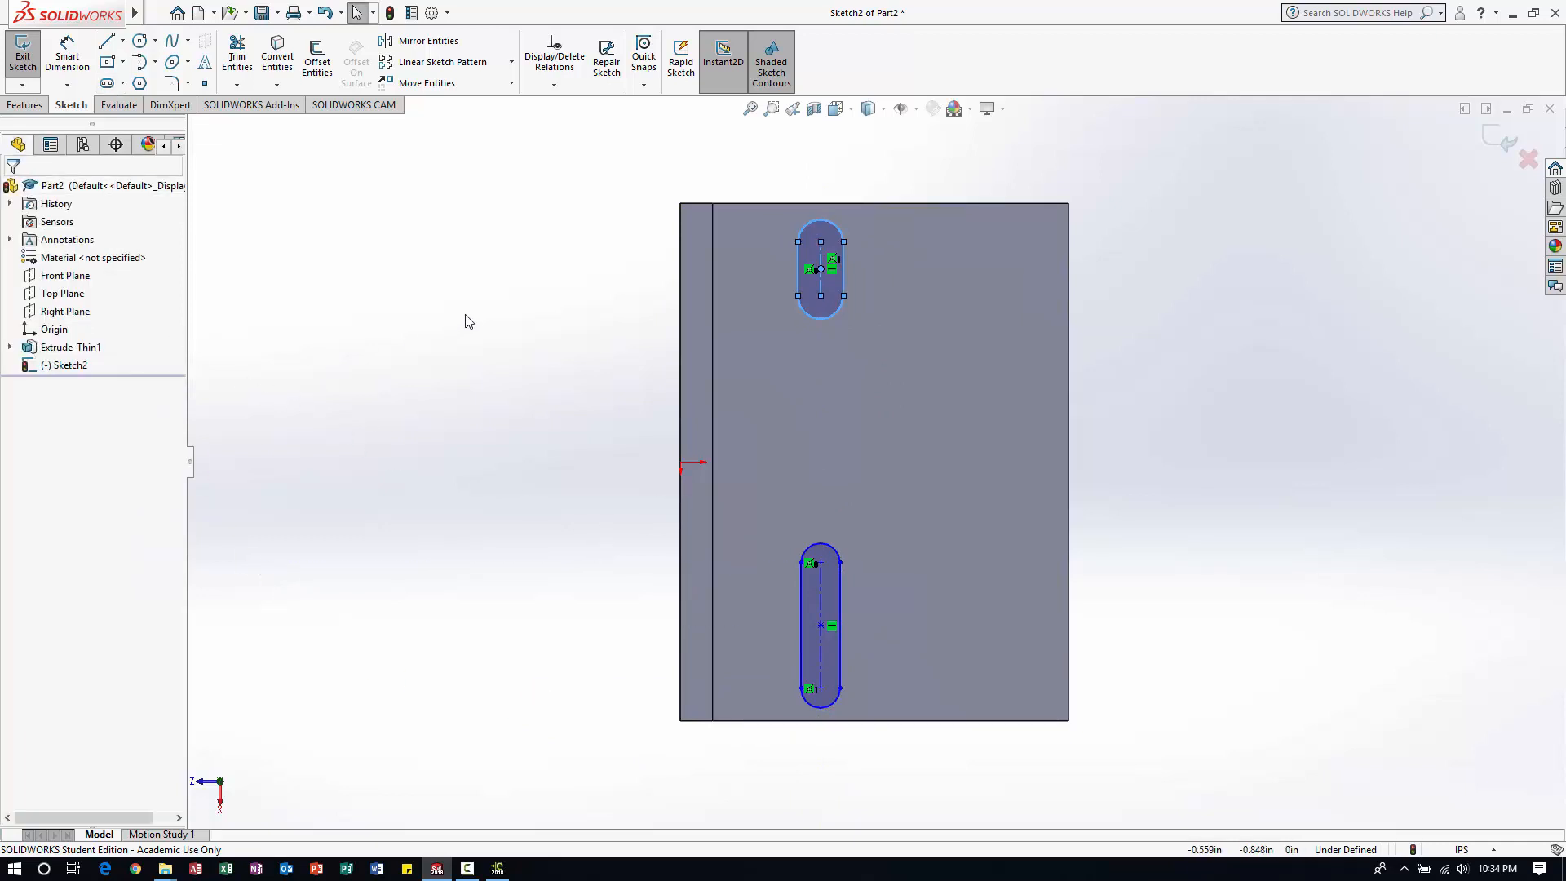
click(503, 311)
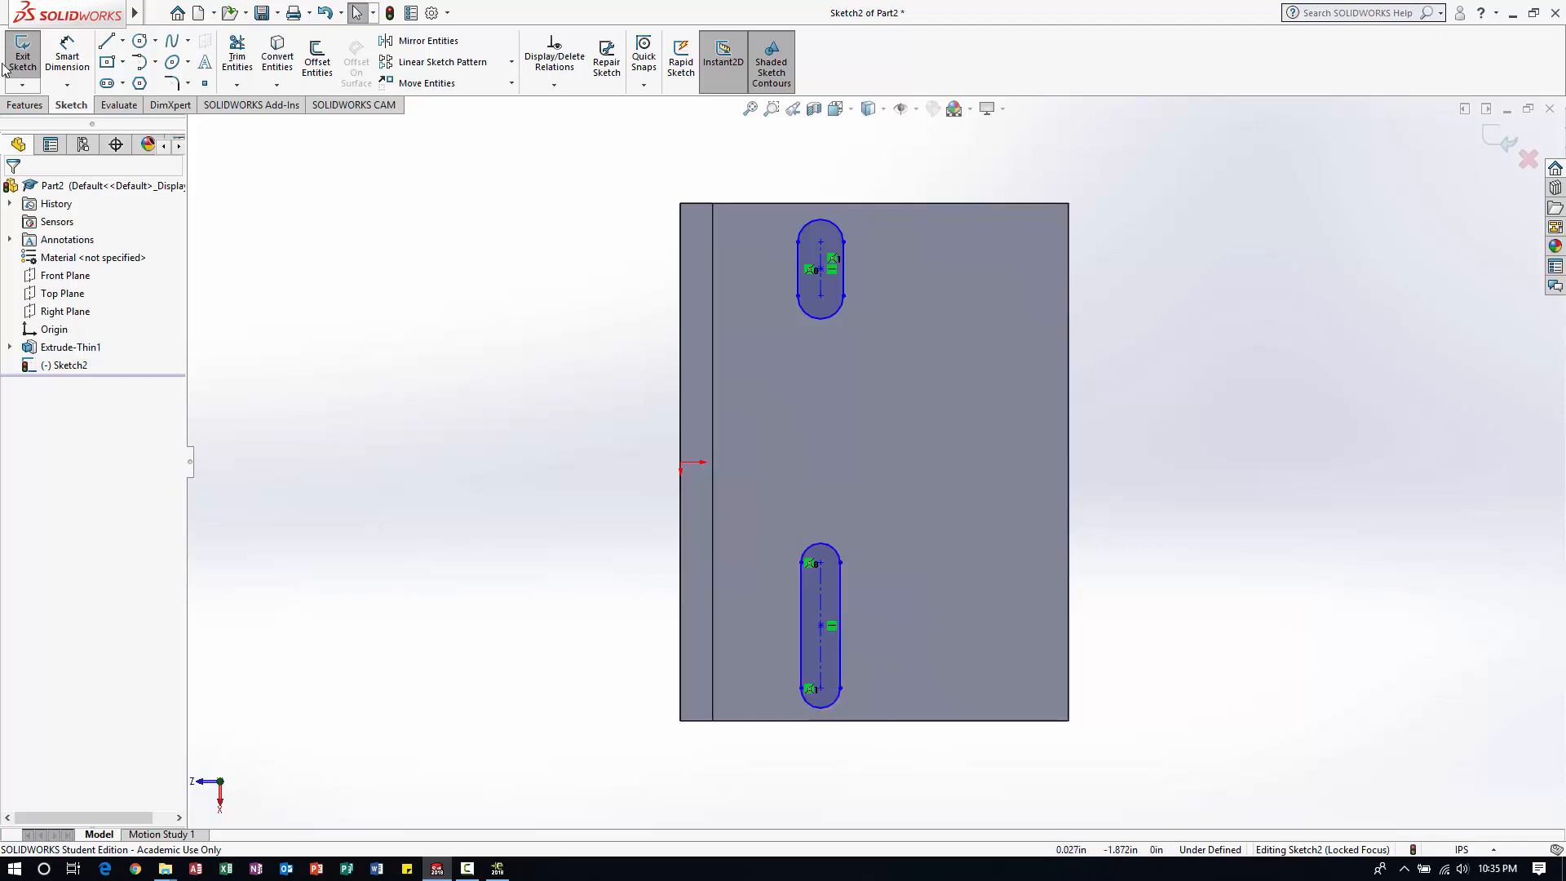
- Dimension the lower slot's width between its two straight sides as 0.170 in
click(67, 55)
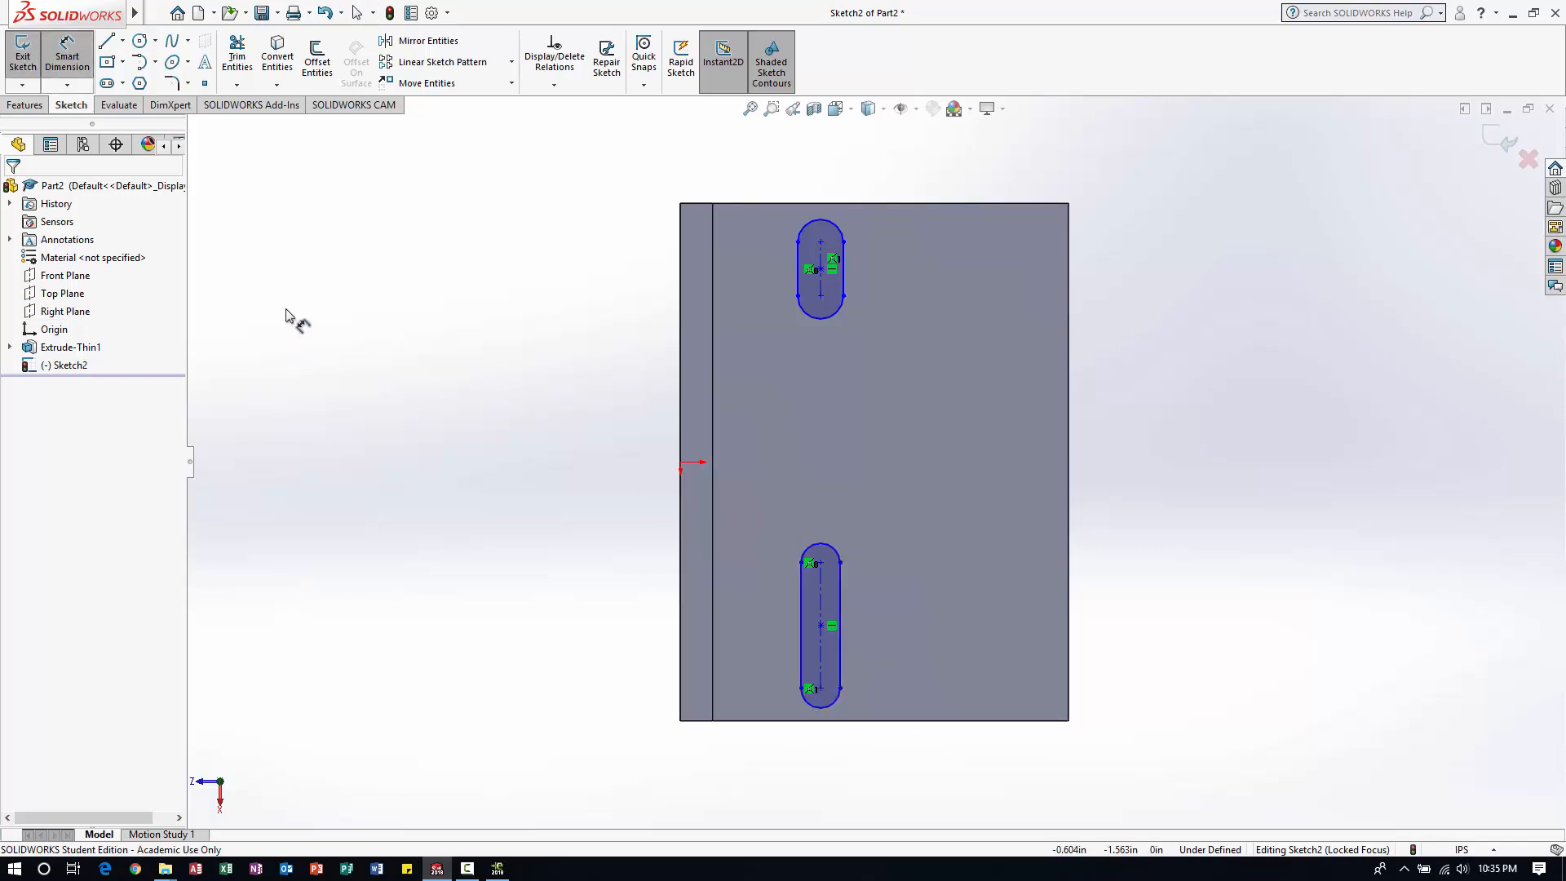
click(799, 608)
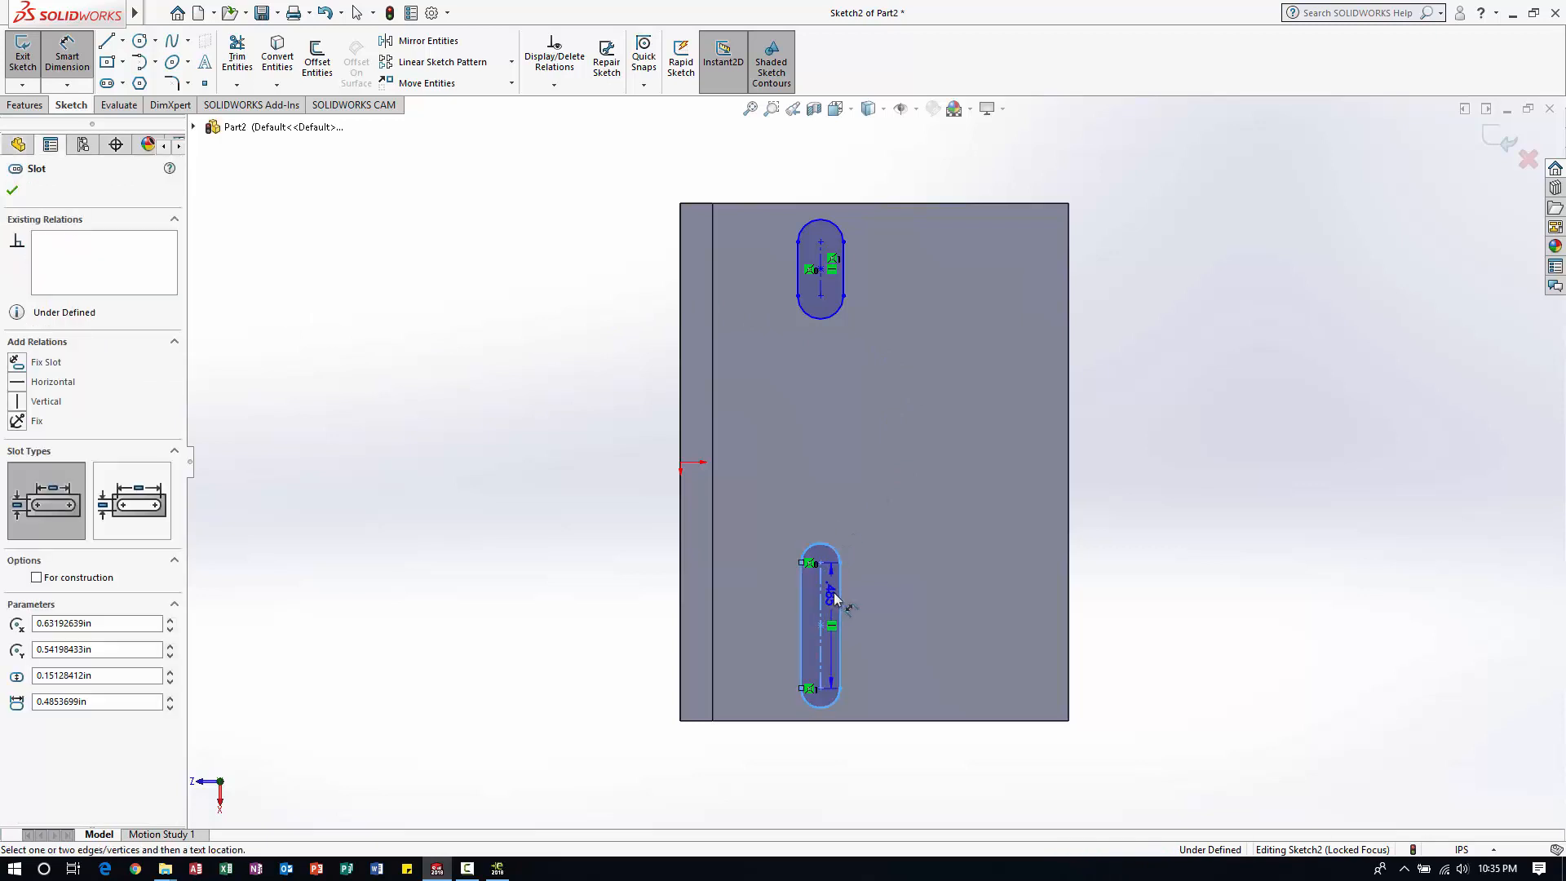
click(841, 596)
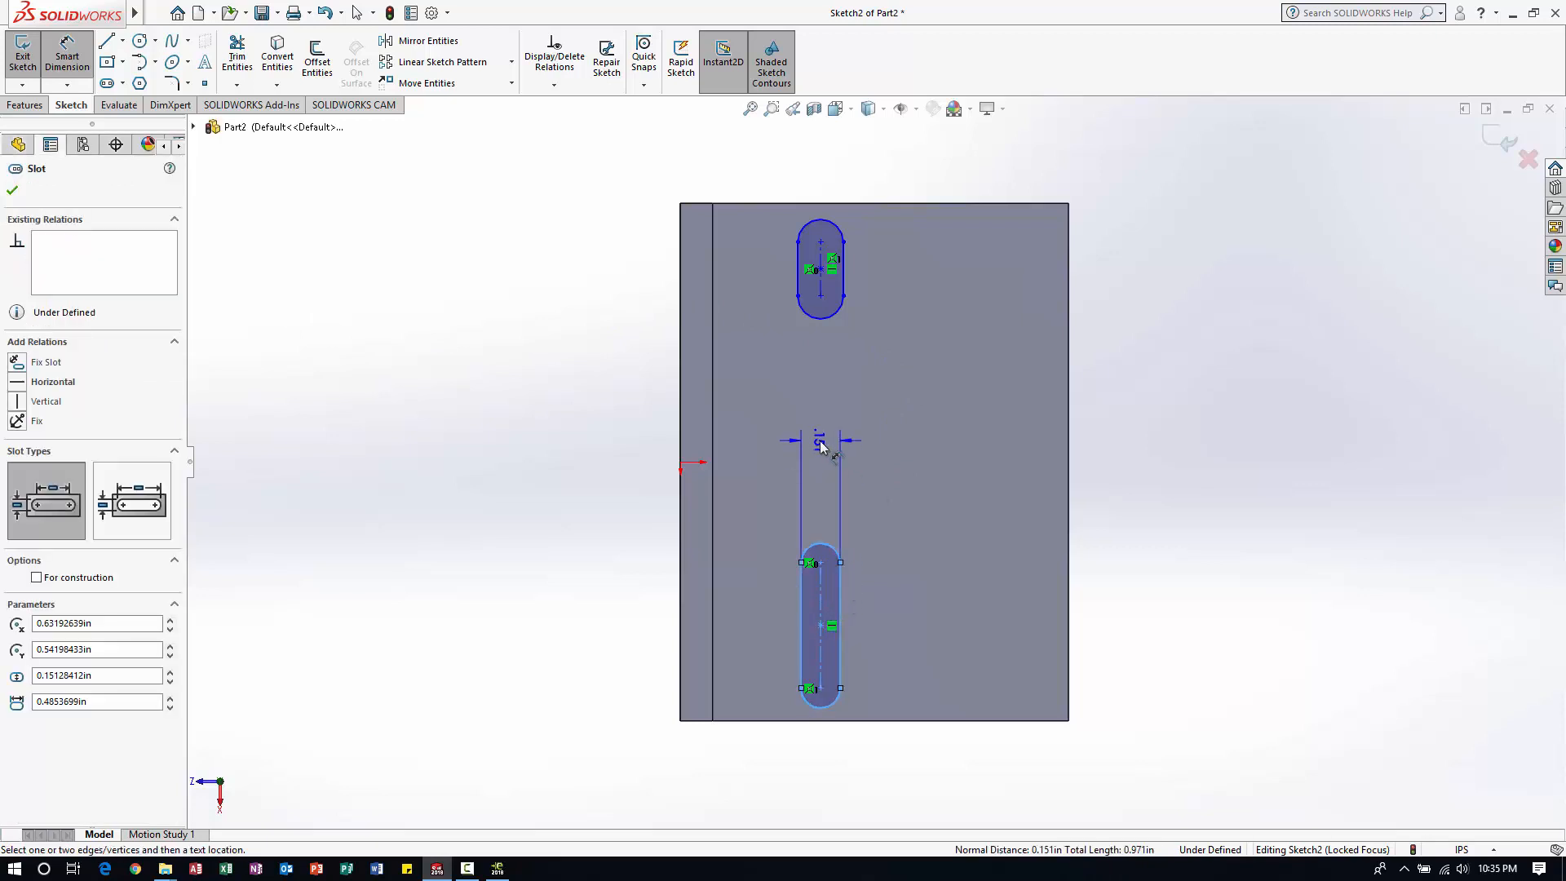
click(909, 499)
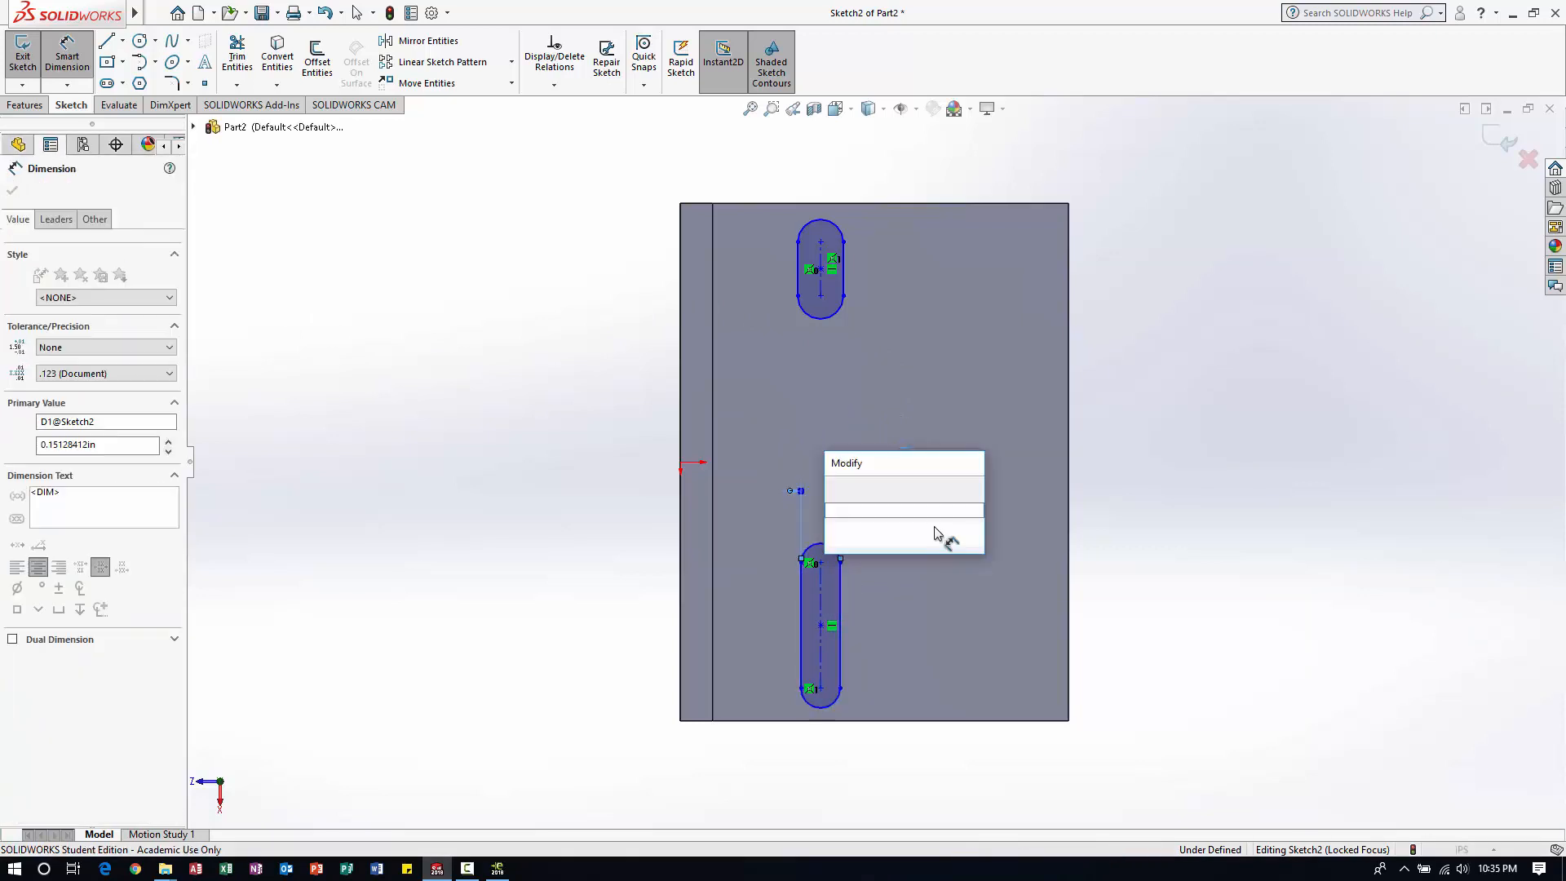
text(0.15)
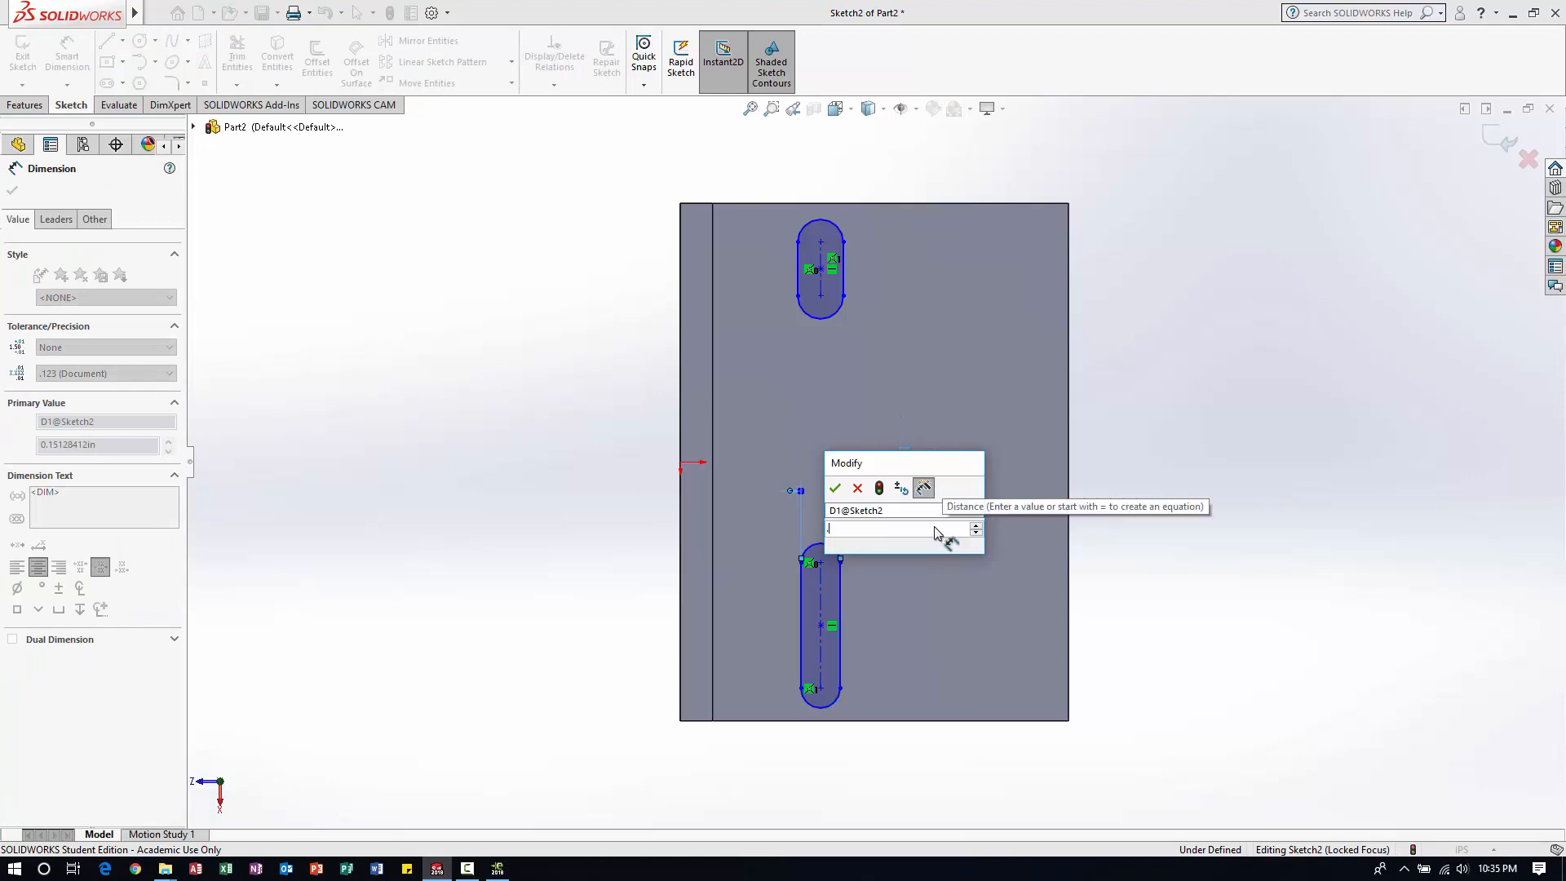
key(Return)
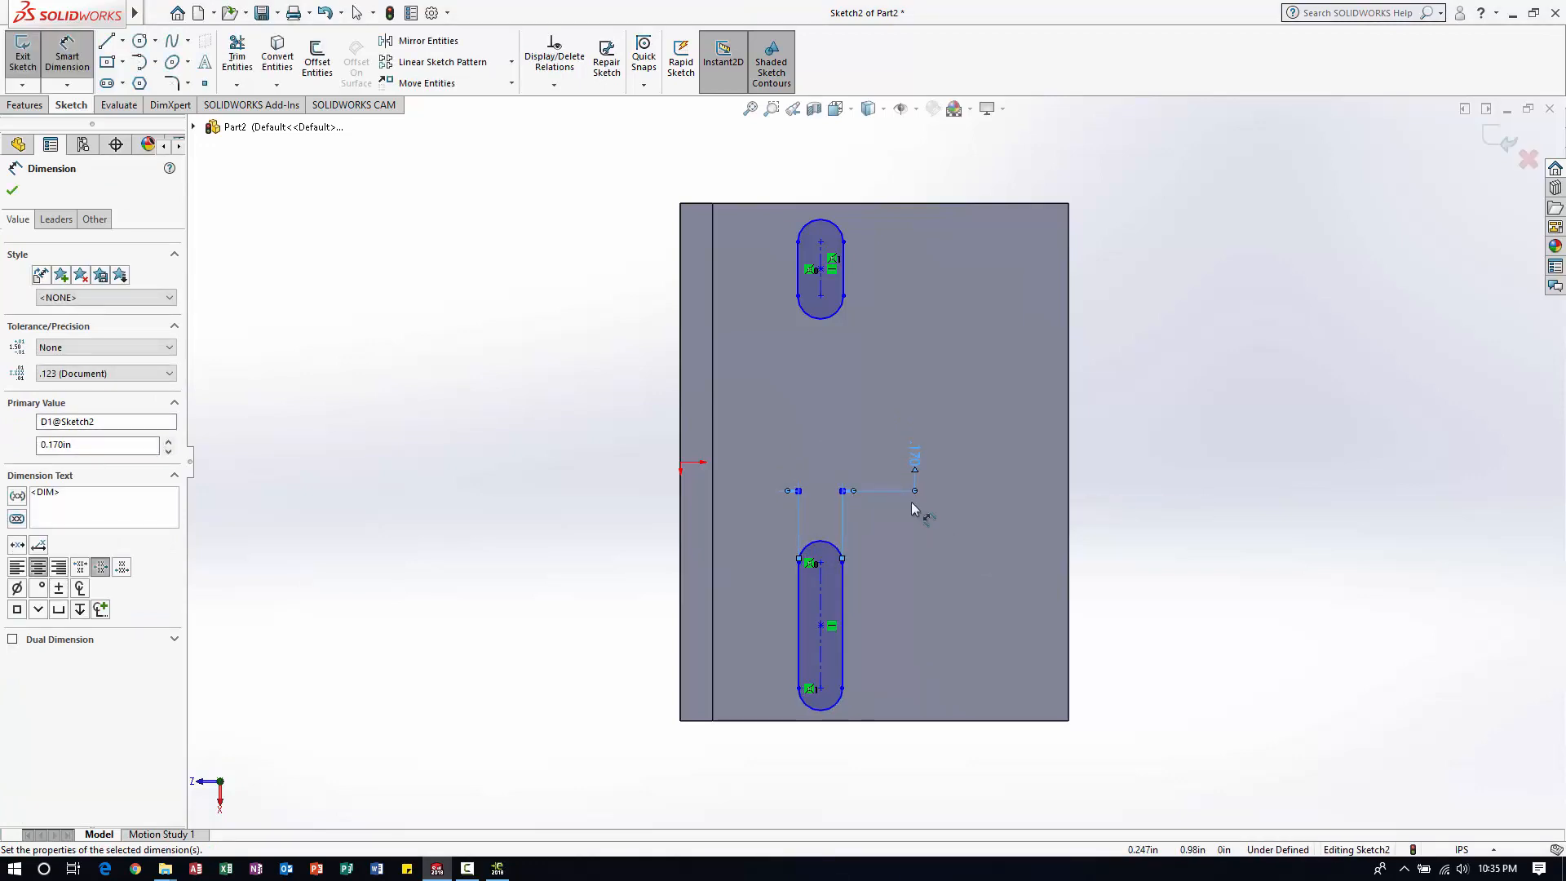
- Dimension the upper slot's width between its straight sides as 0.170 in
click(842, 279)
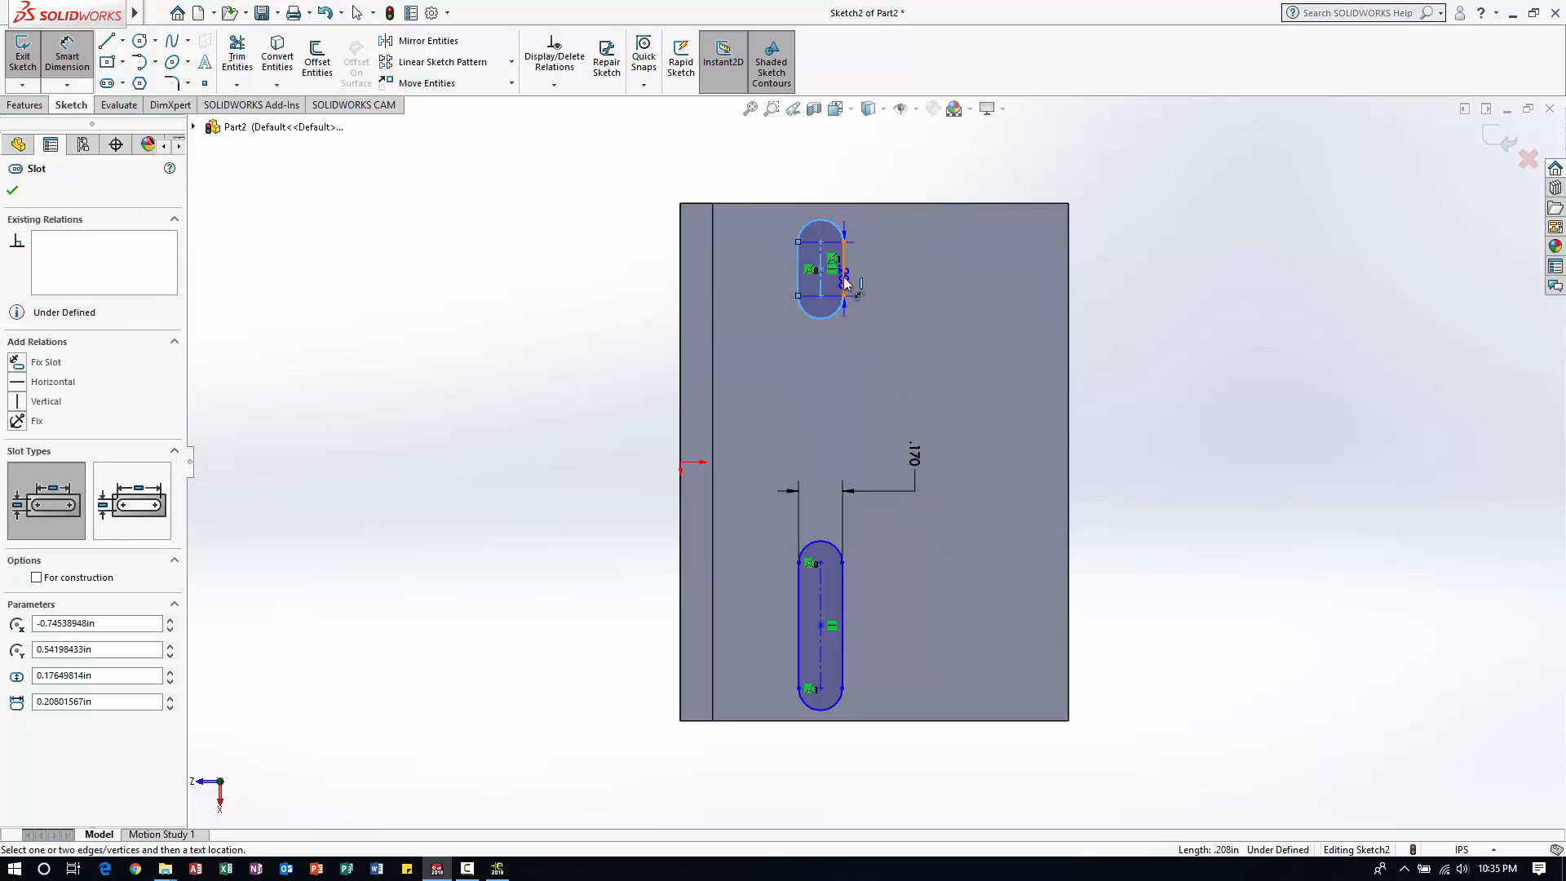
click(843, 279)
click(884, 378)
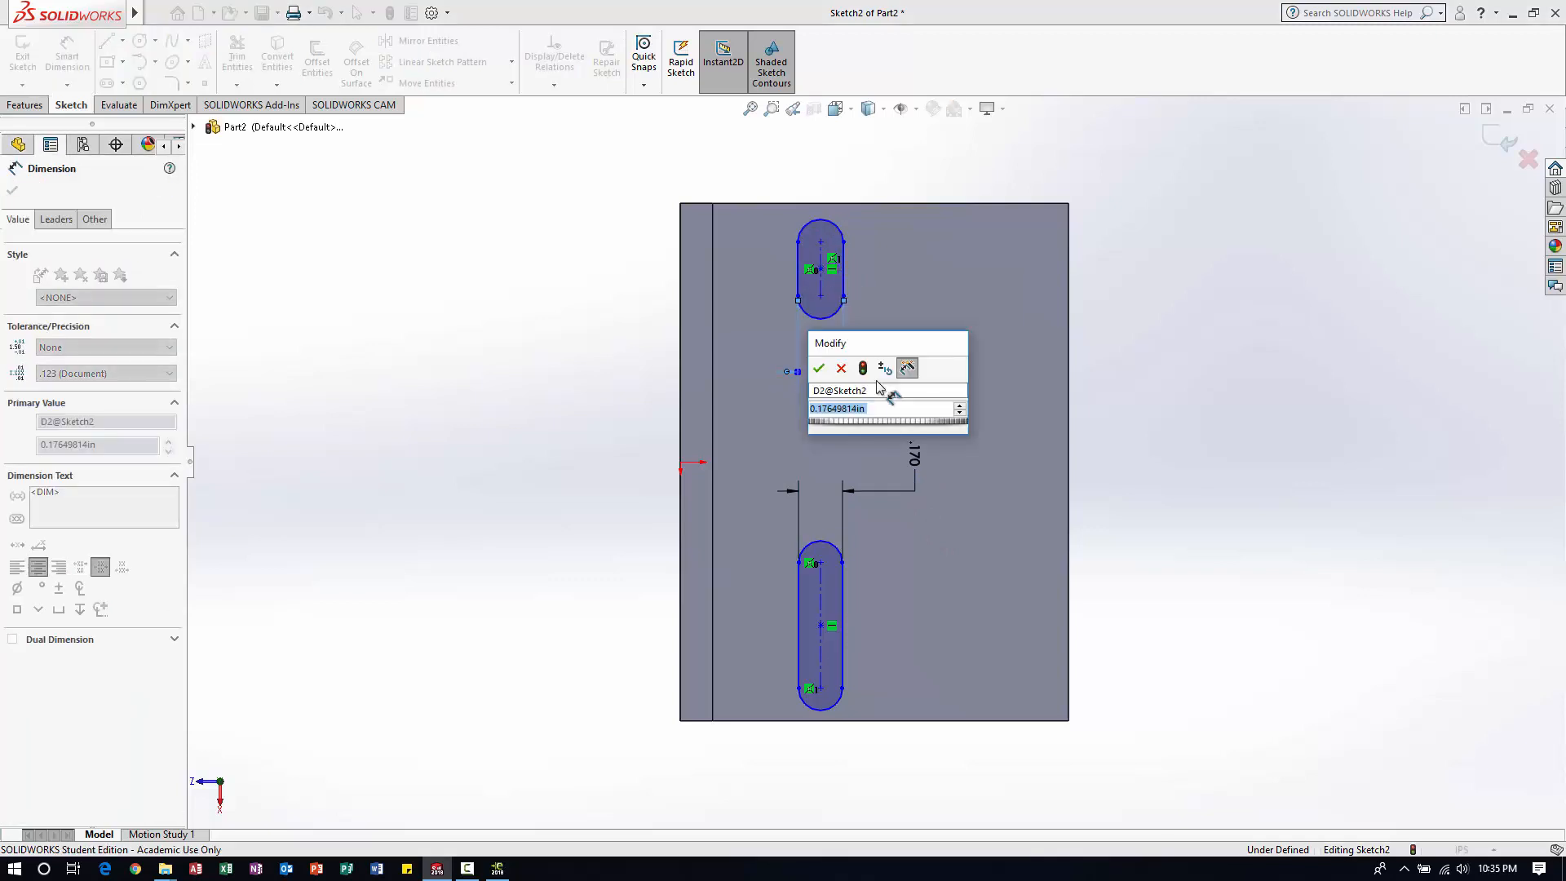
text(.17)
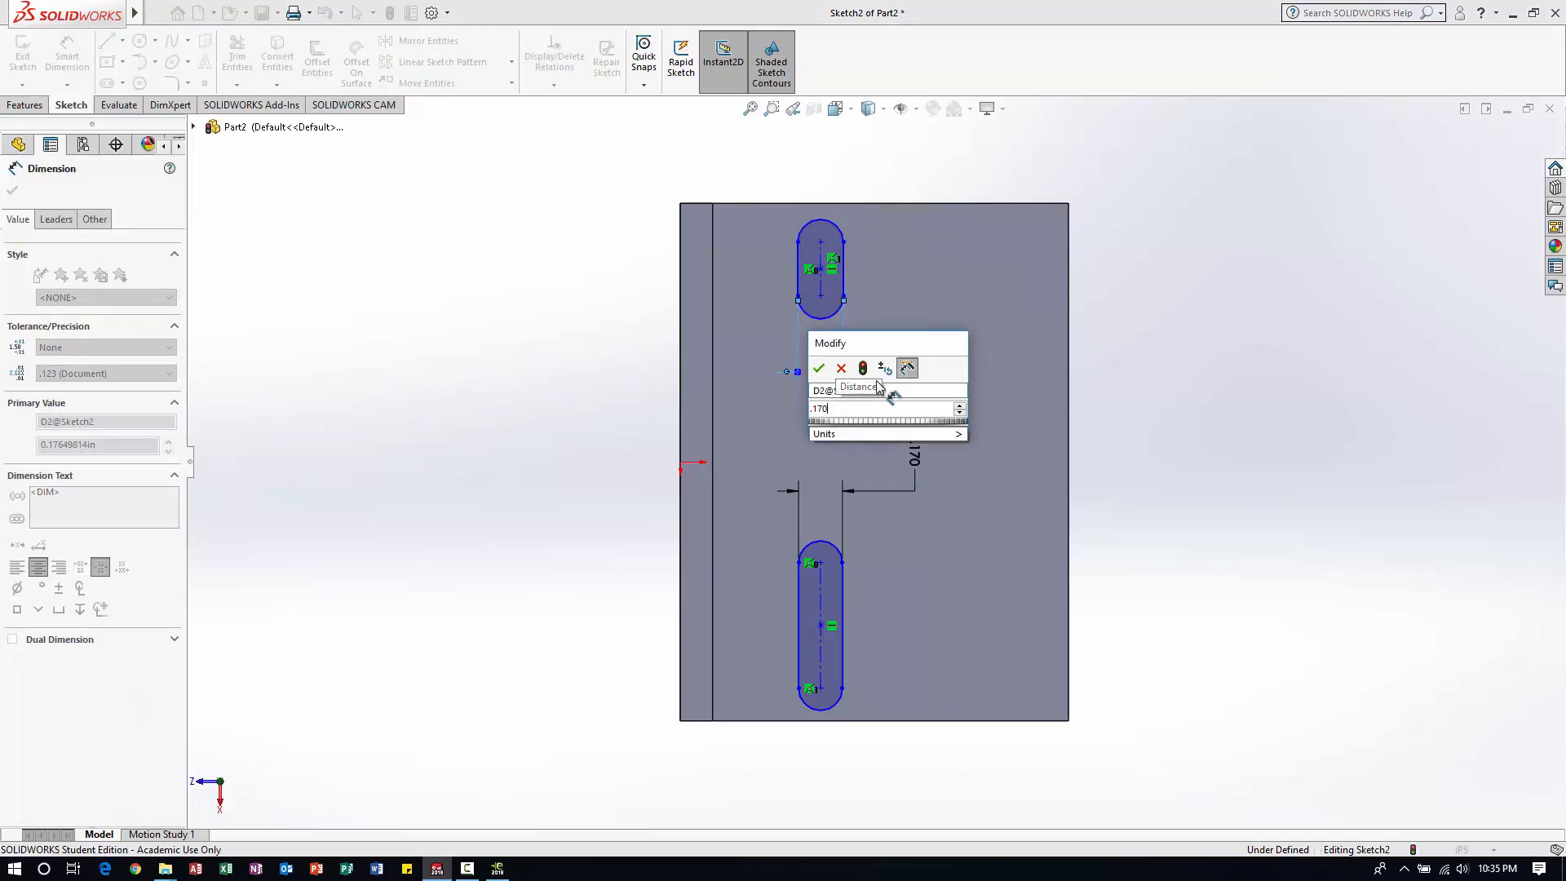
key(Return)
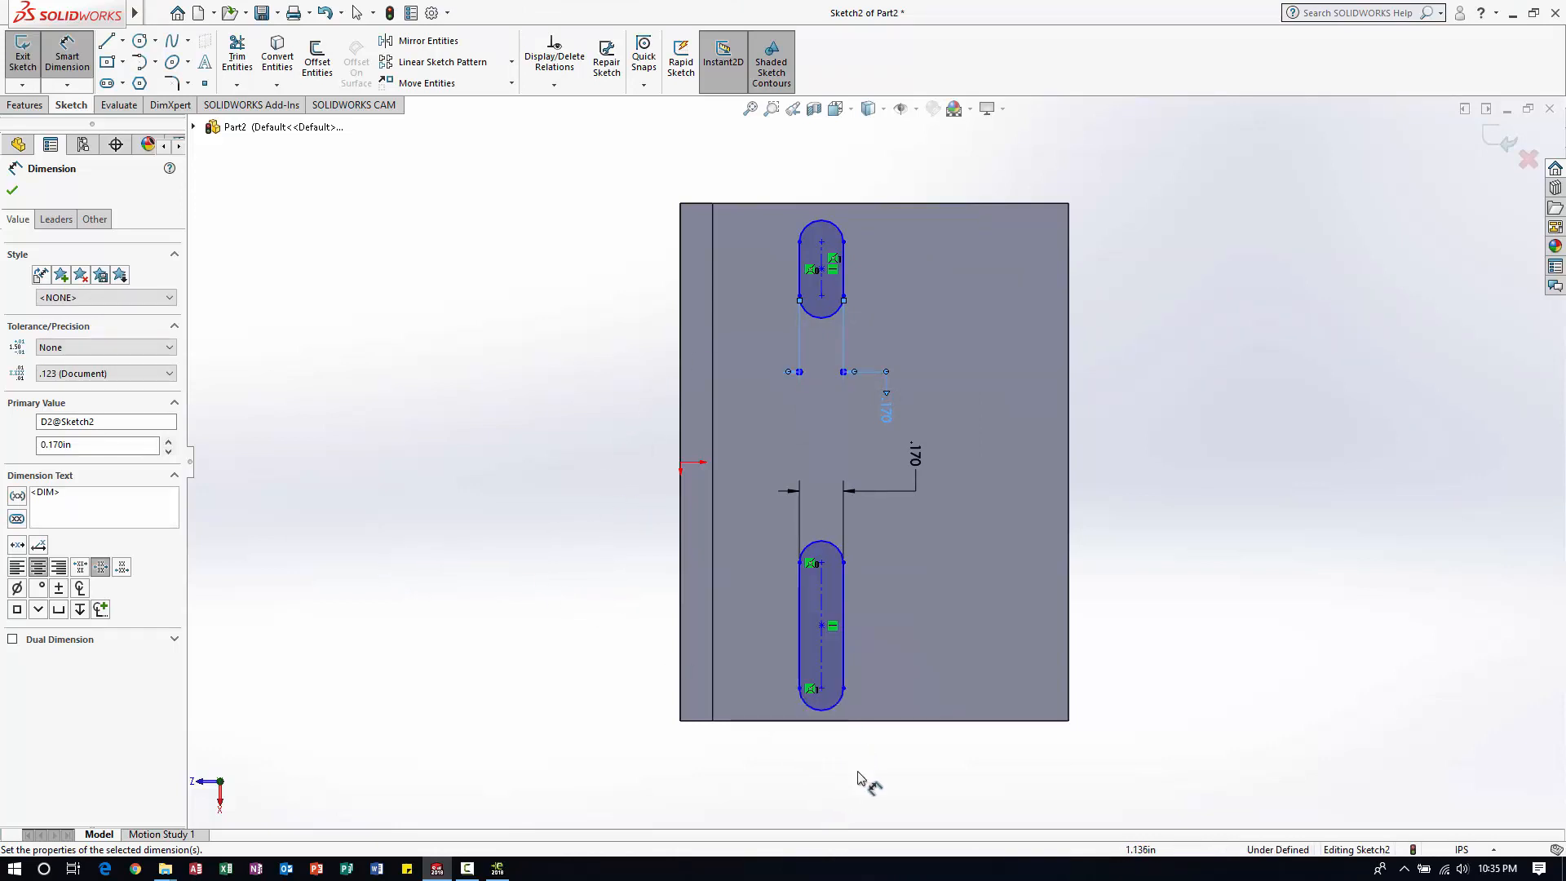
- Dimension the lower slot's lower arc center 0.180 in from the face's lower edge
click(799, 689)
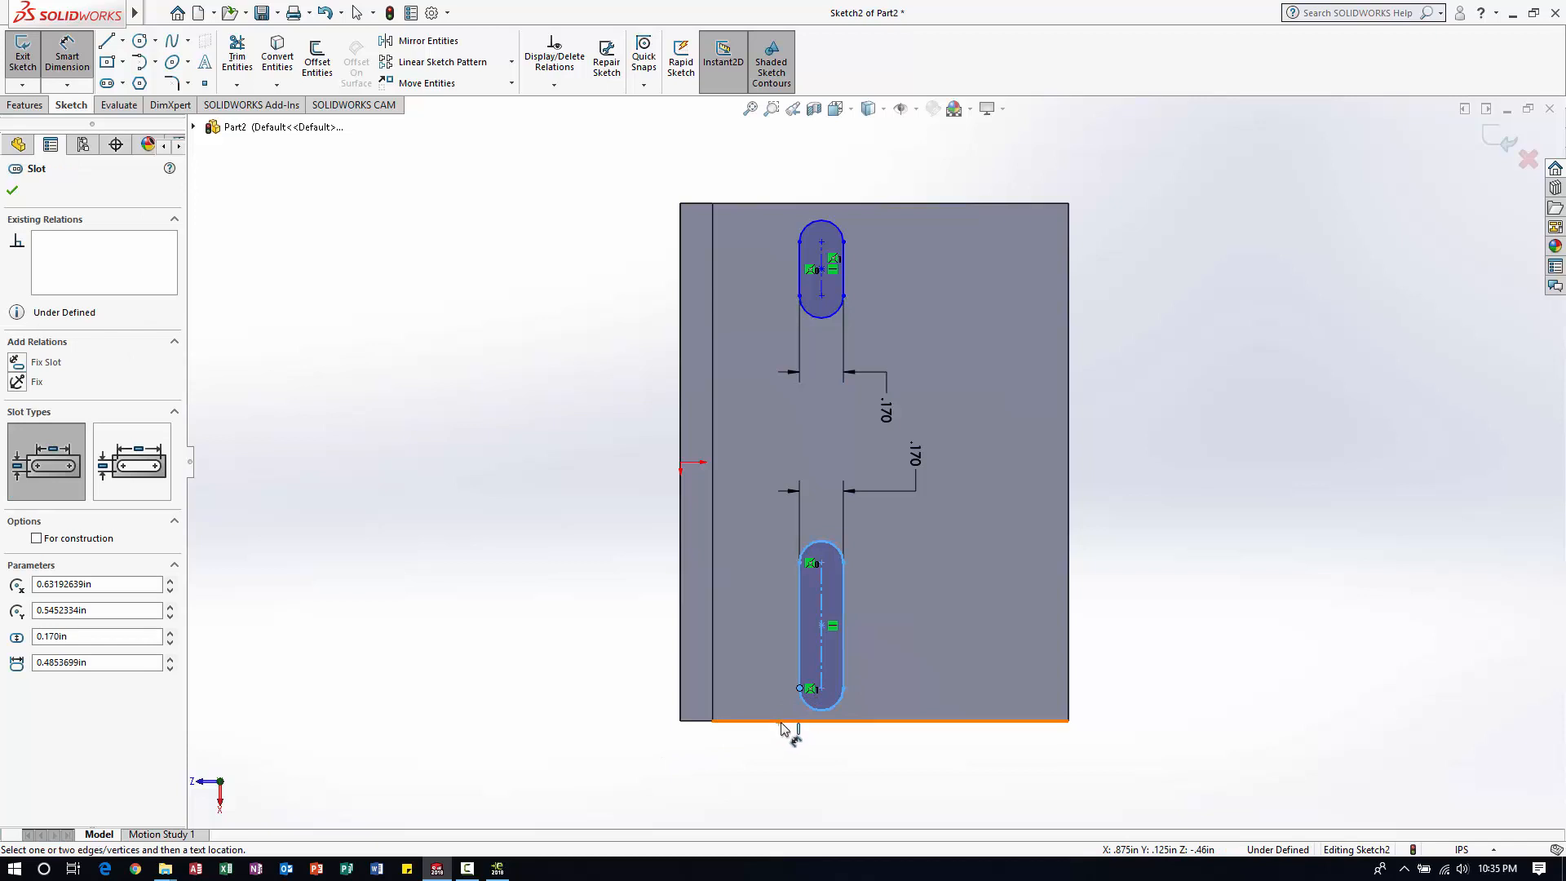
click(781, 721)
click(1165, 793)
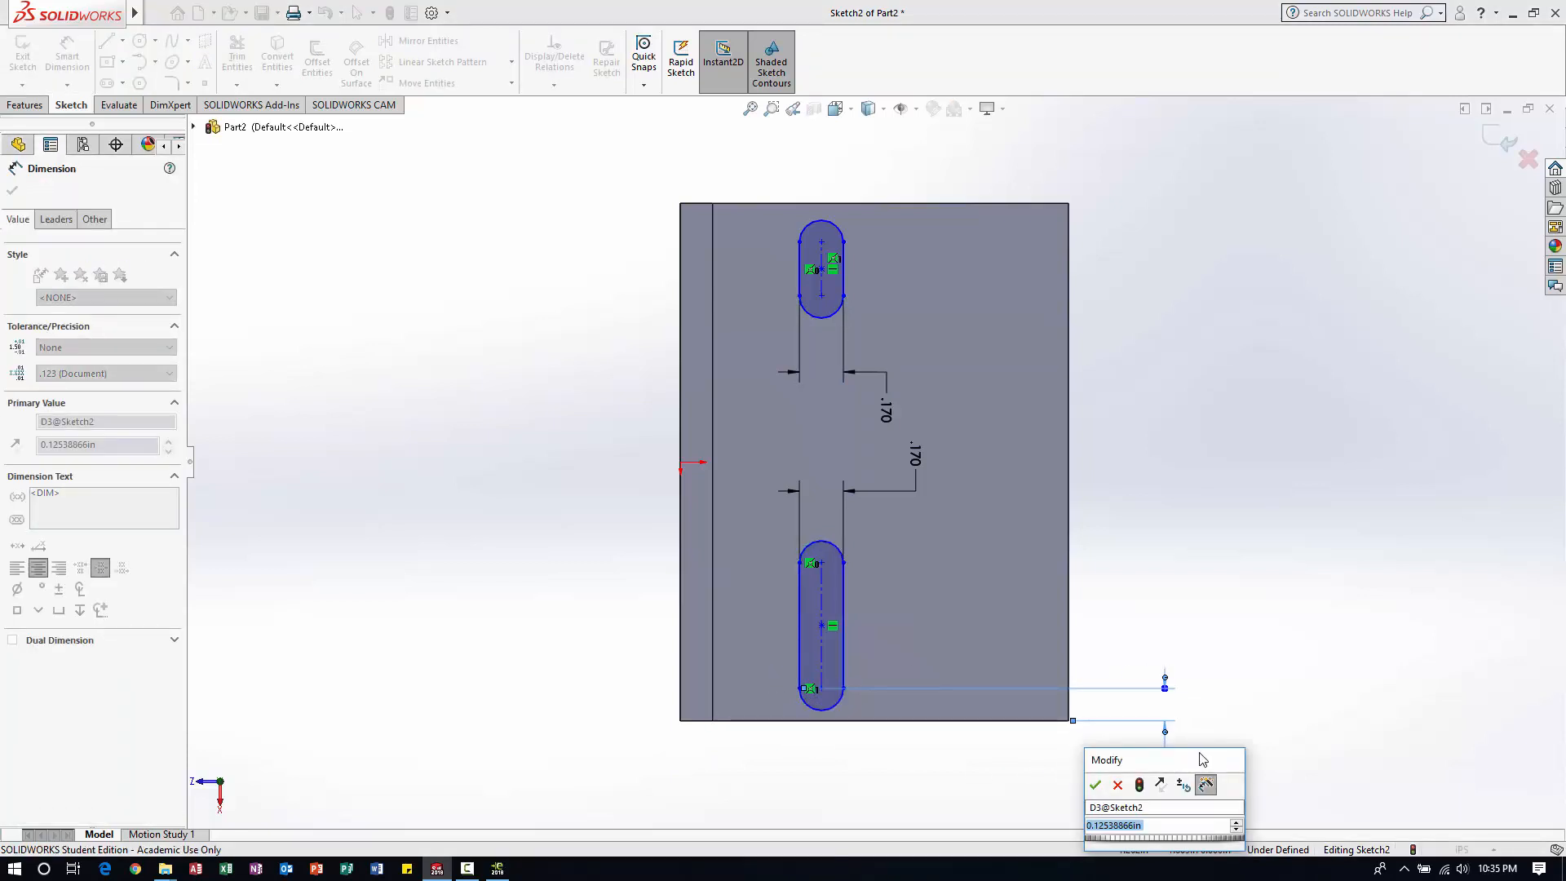
text(.18)
key(Return)
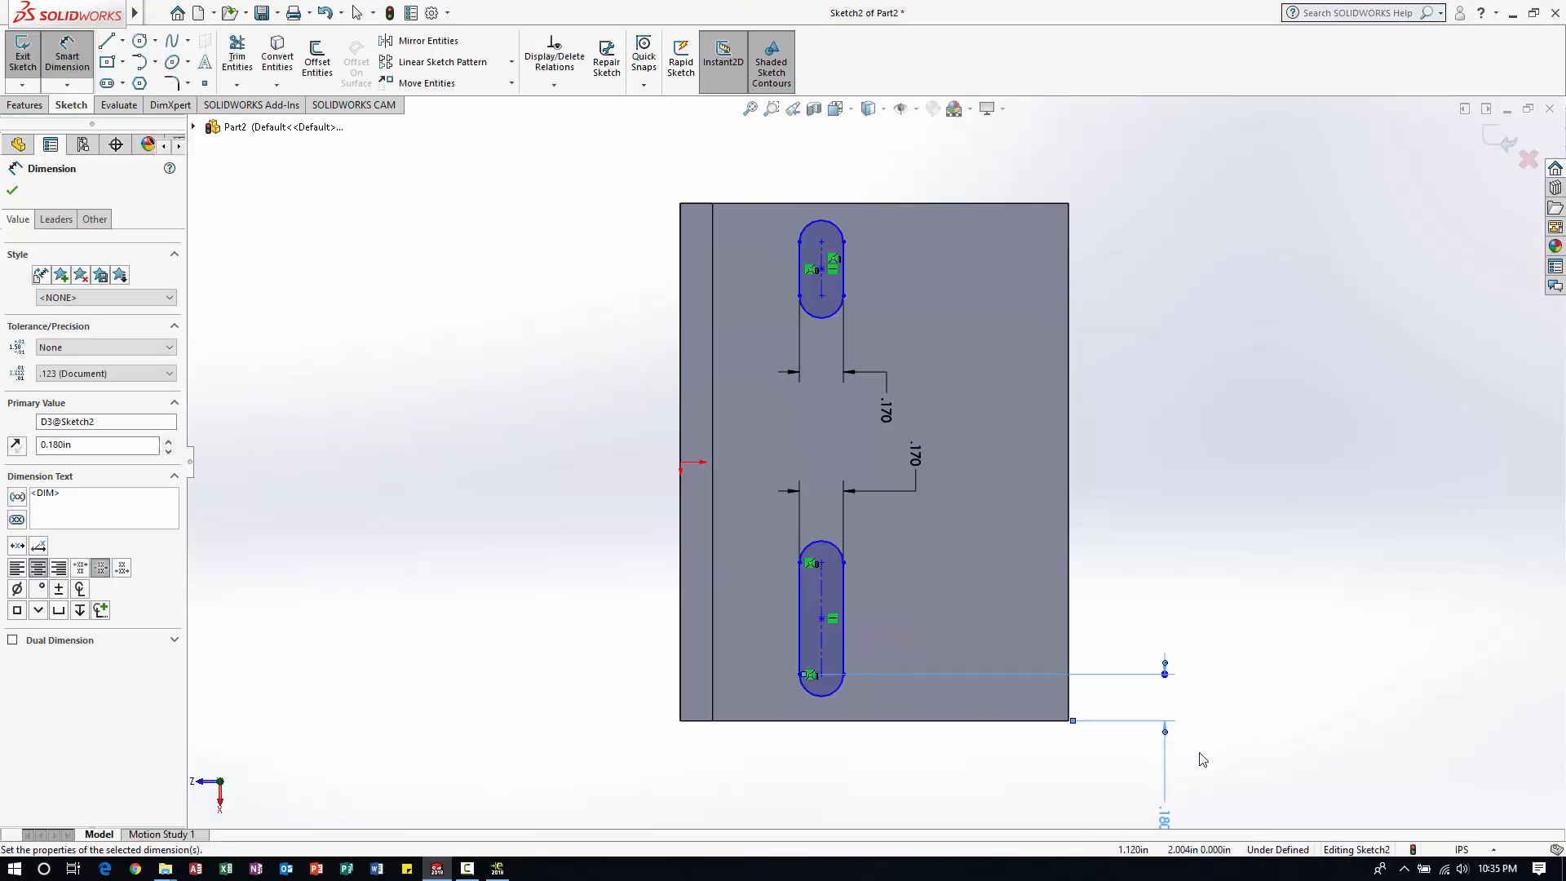
- Dimension the lower slot's upper arc center 0.530 in from the face's lower edge
click(799, 564)
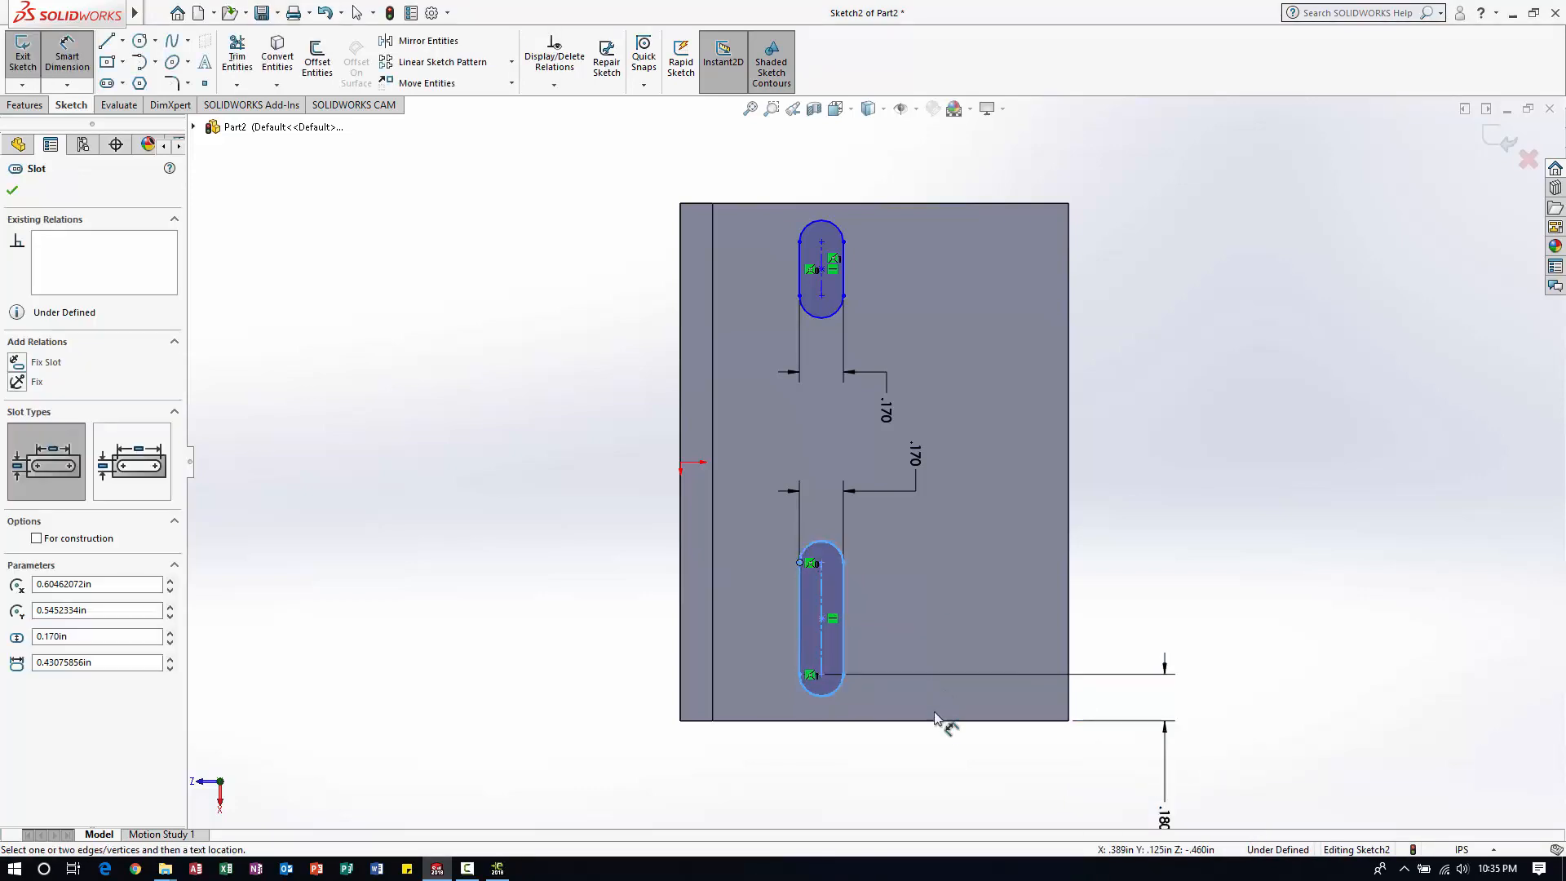
click(939, 721)
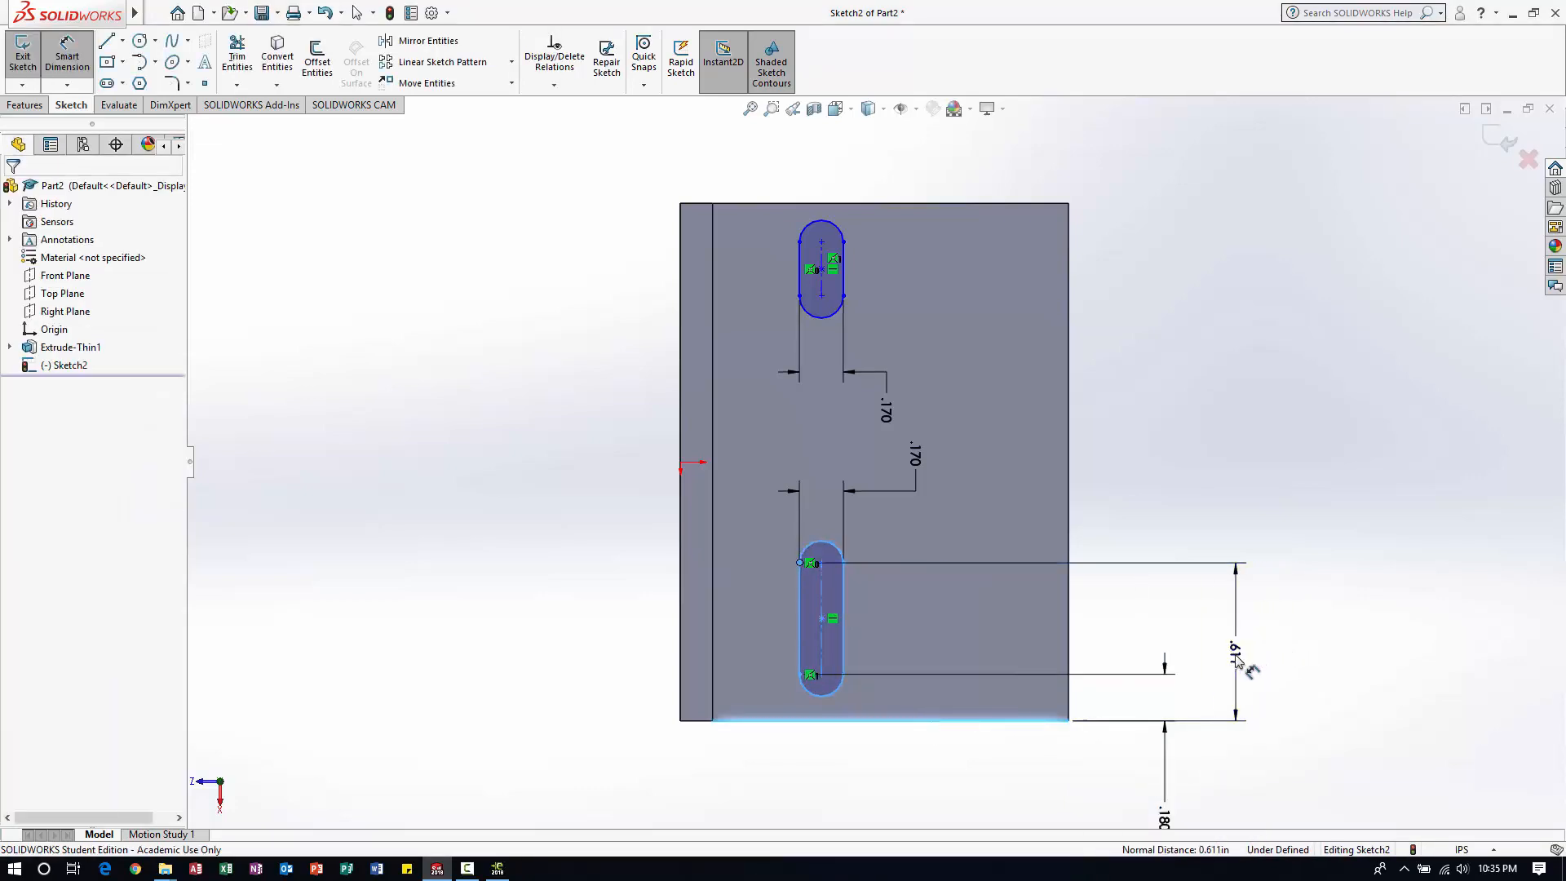
click(1236, 653)
text(.53)
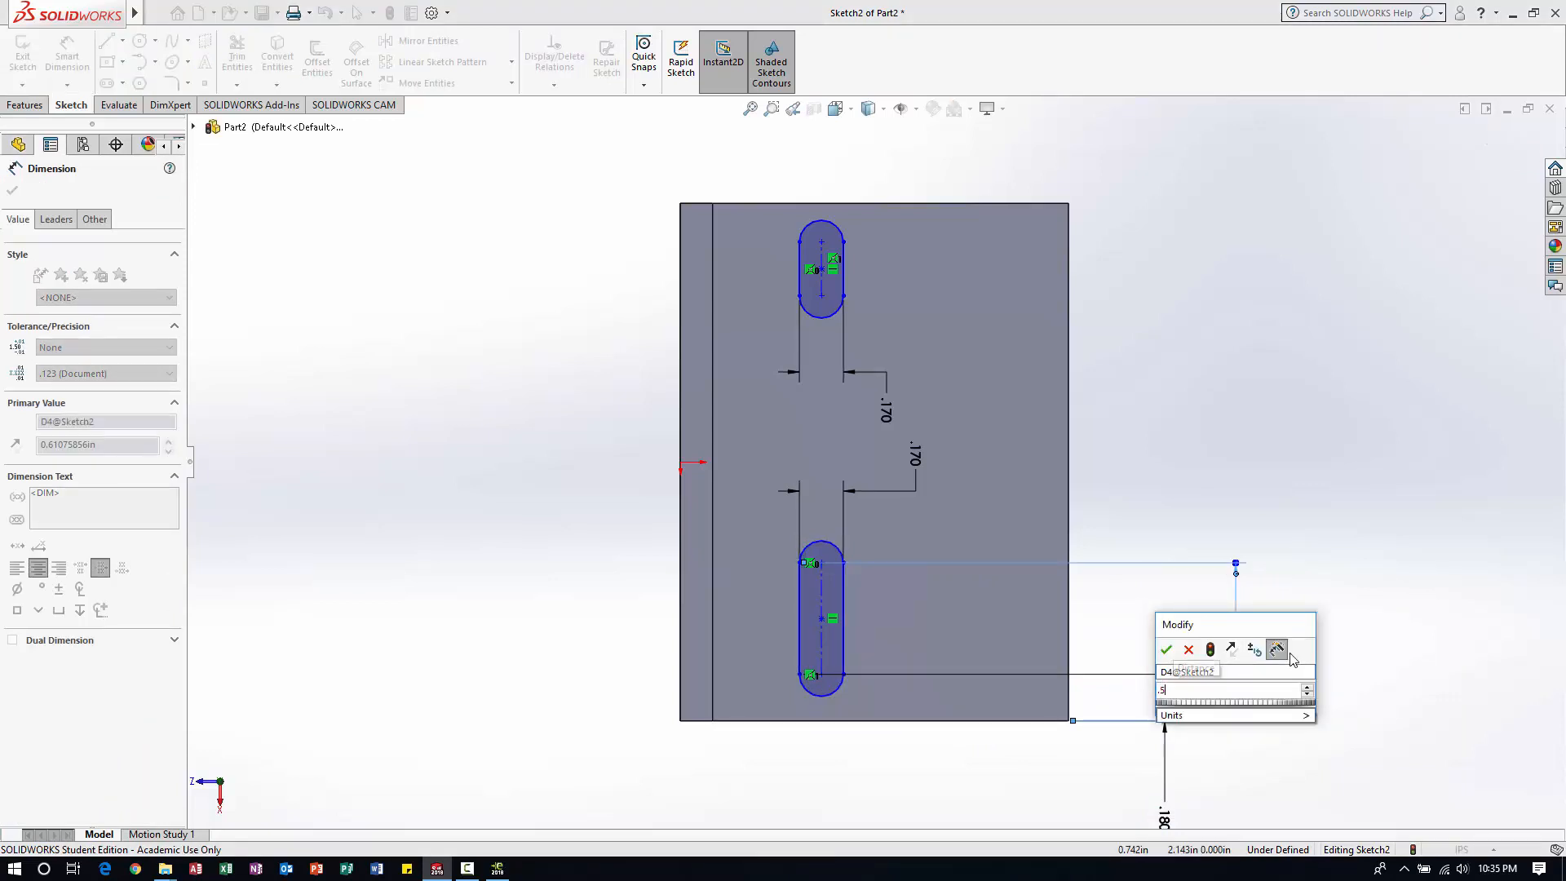
key(Return)
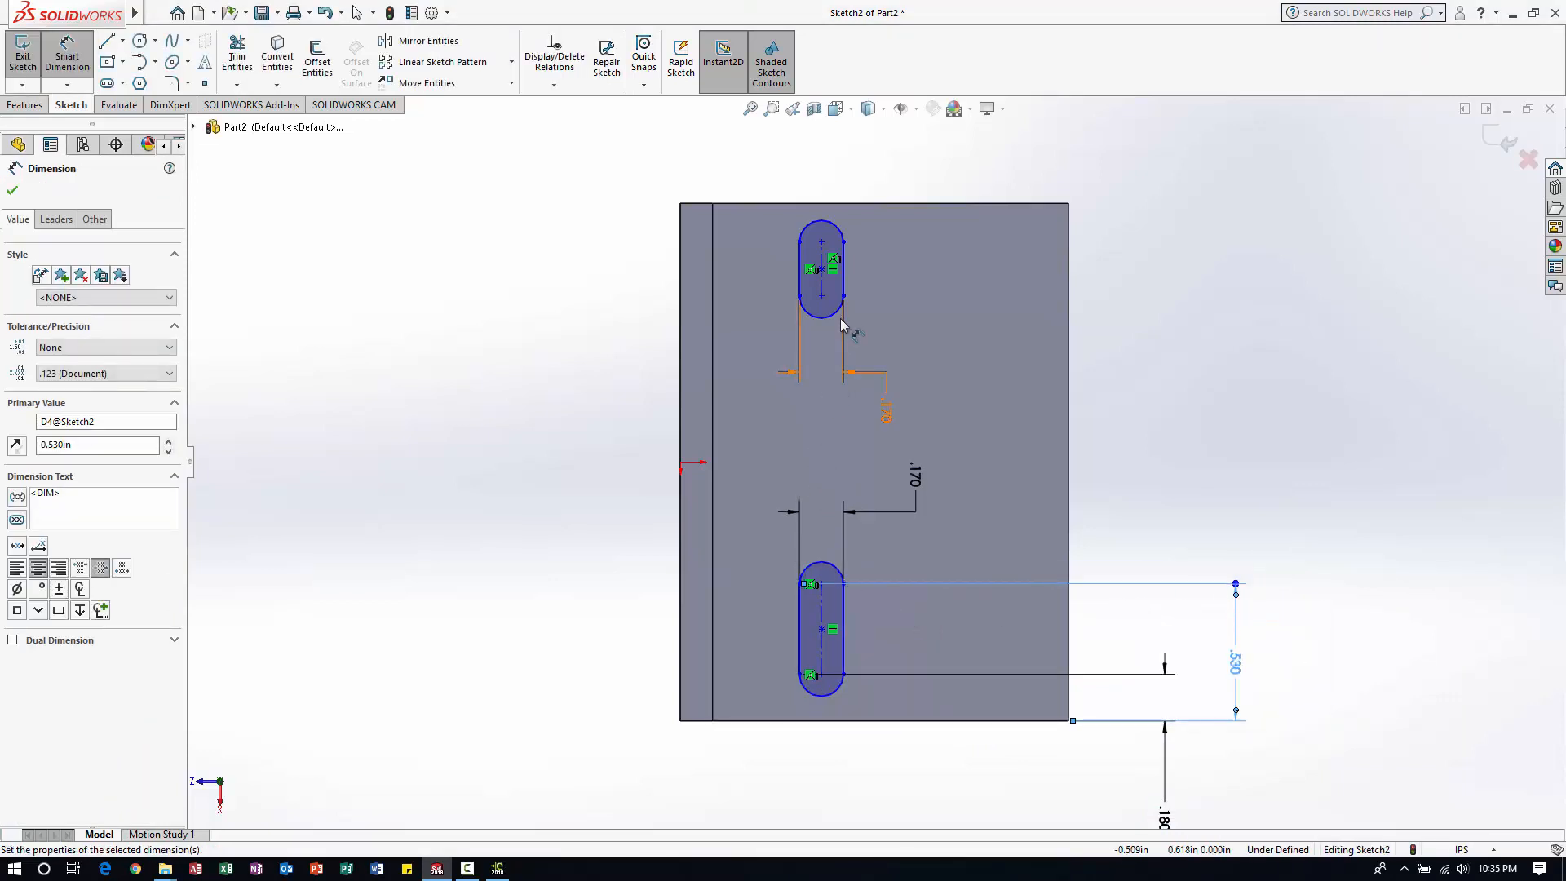
- Dimension the upper slot's lower arc center from the face's lower edge, and move the 0.180 in dimension text between its extension lines
click(821, 300)
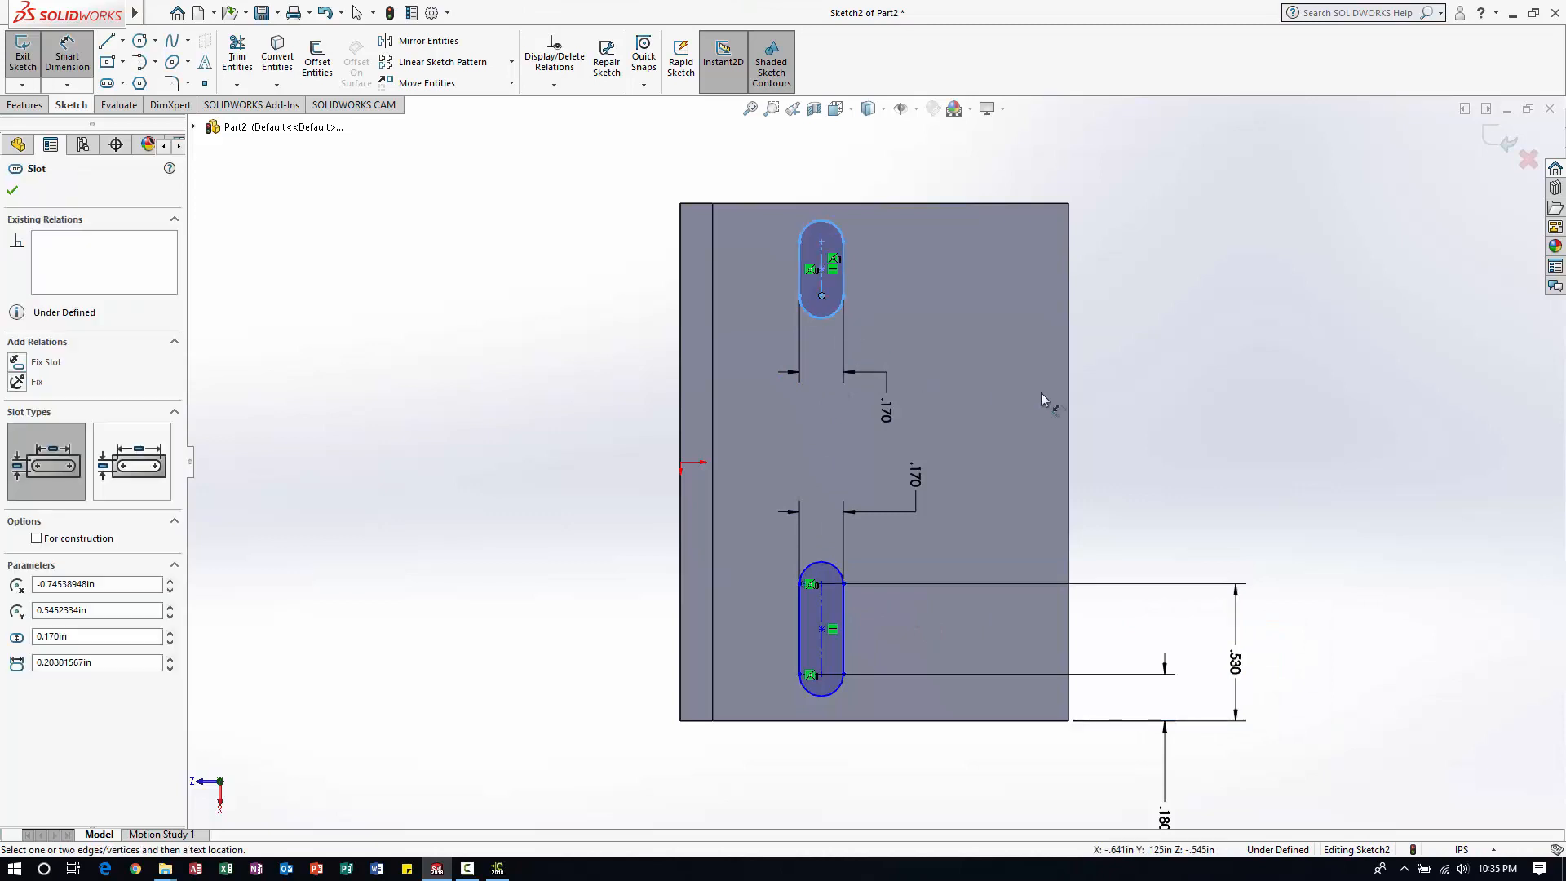
click(953, 722)
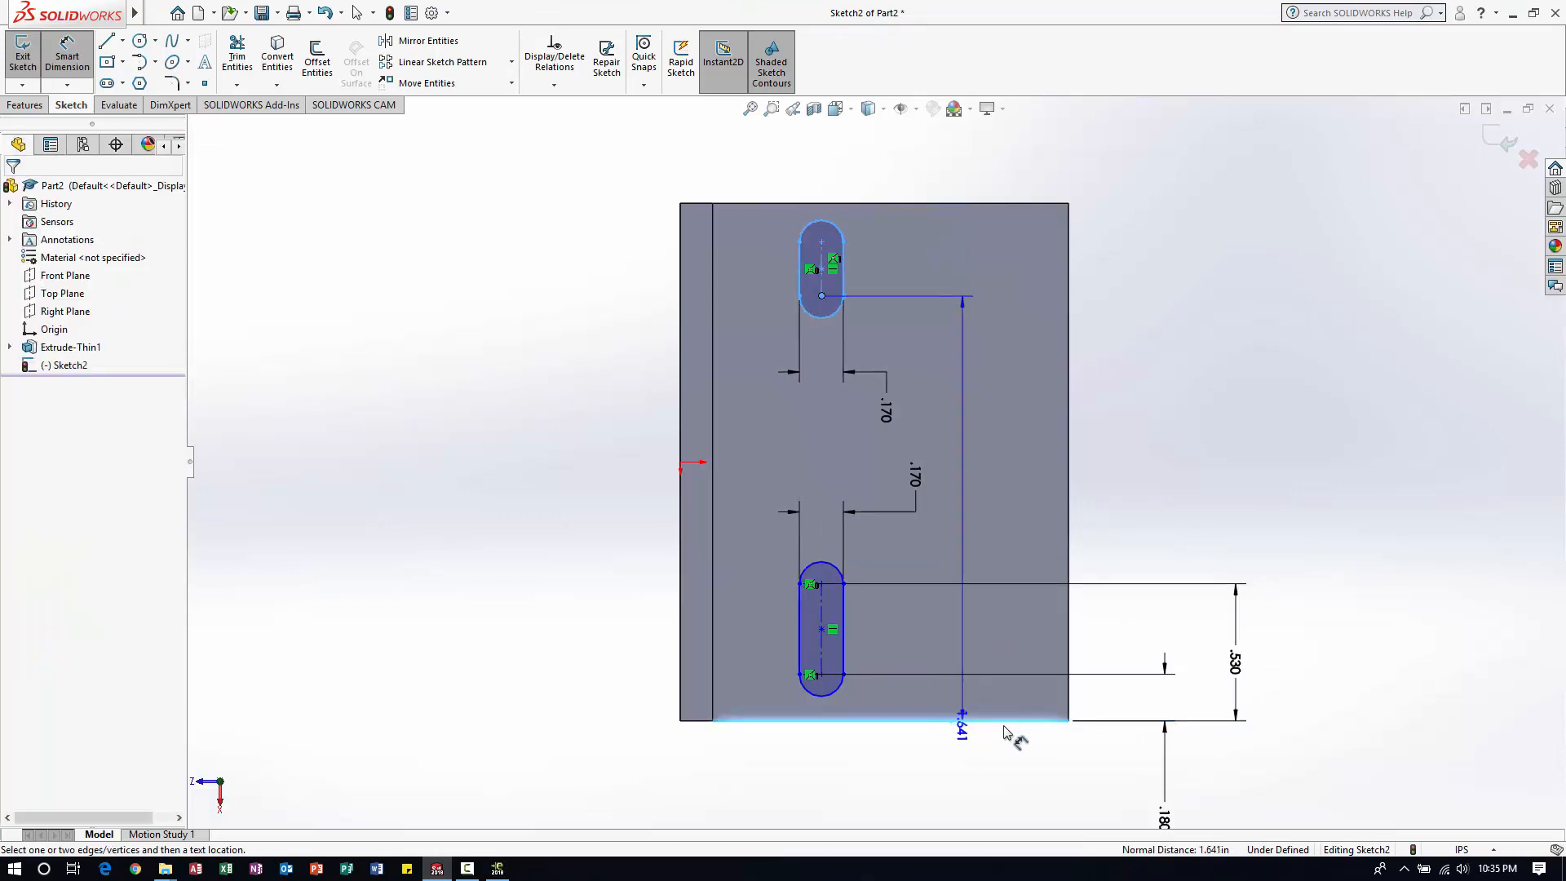
click(1374, 657)
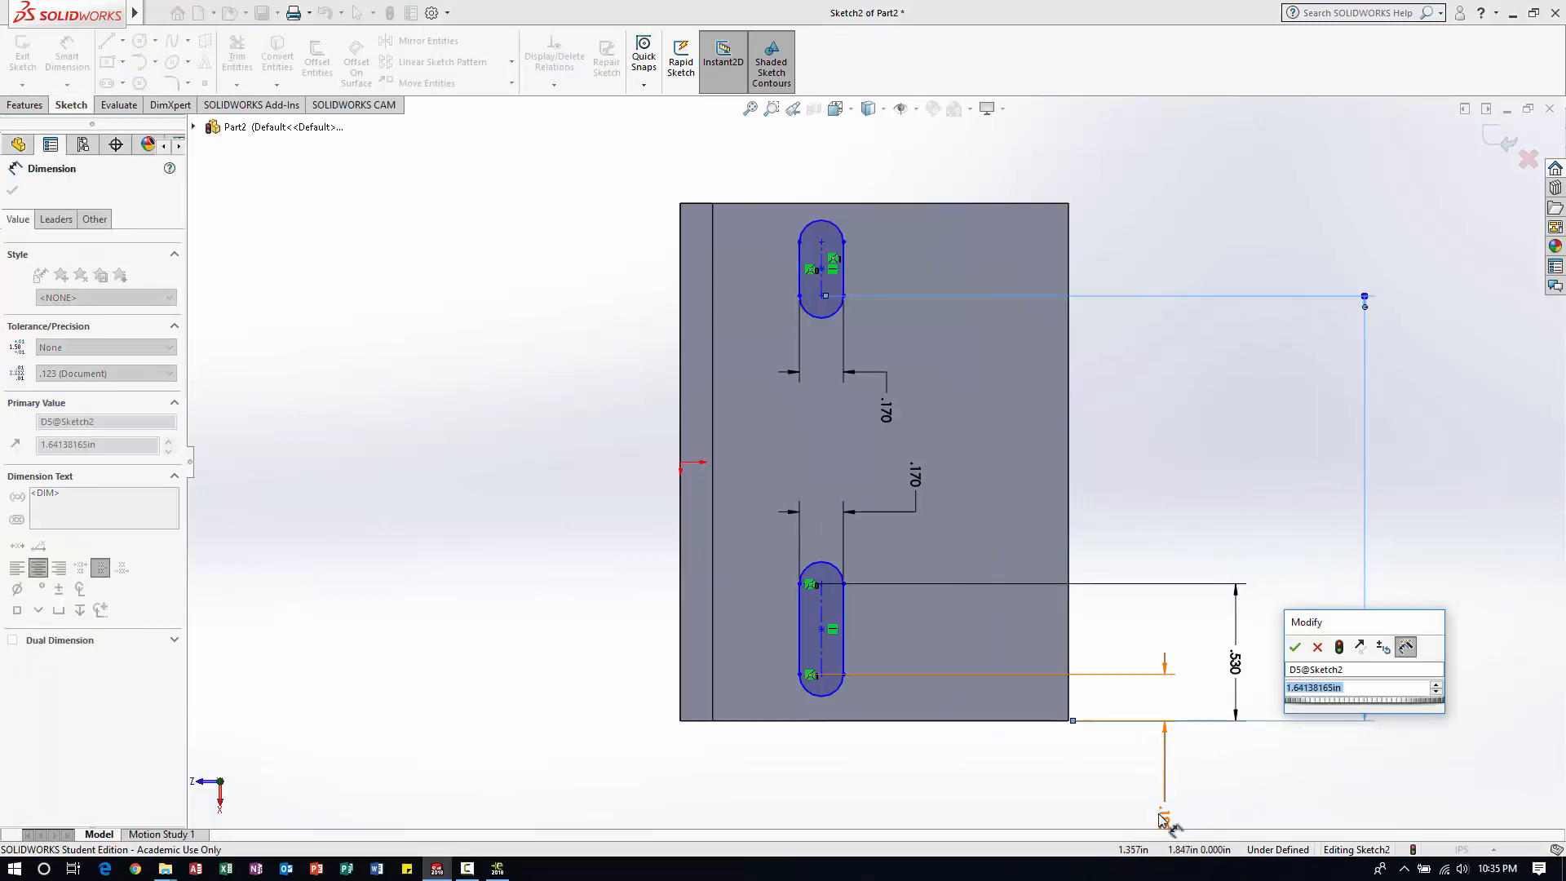
drag(1164, 818, 1169, 697)
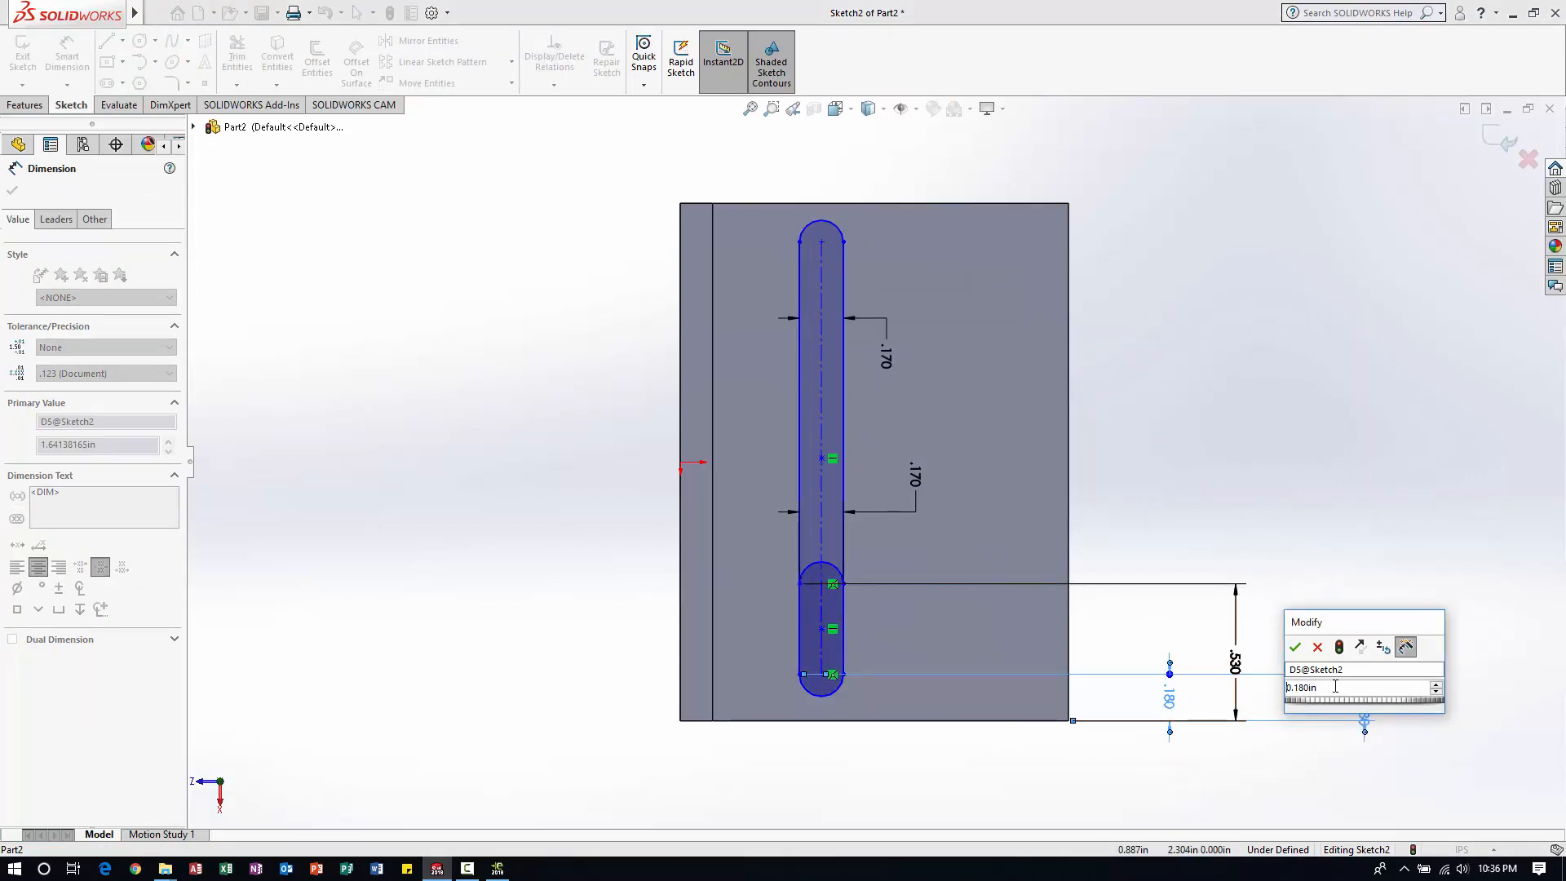
key(Return)
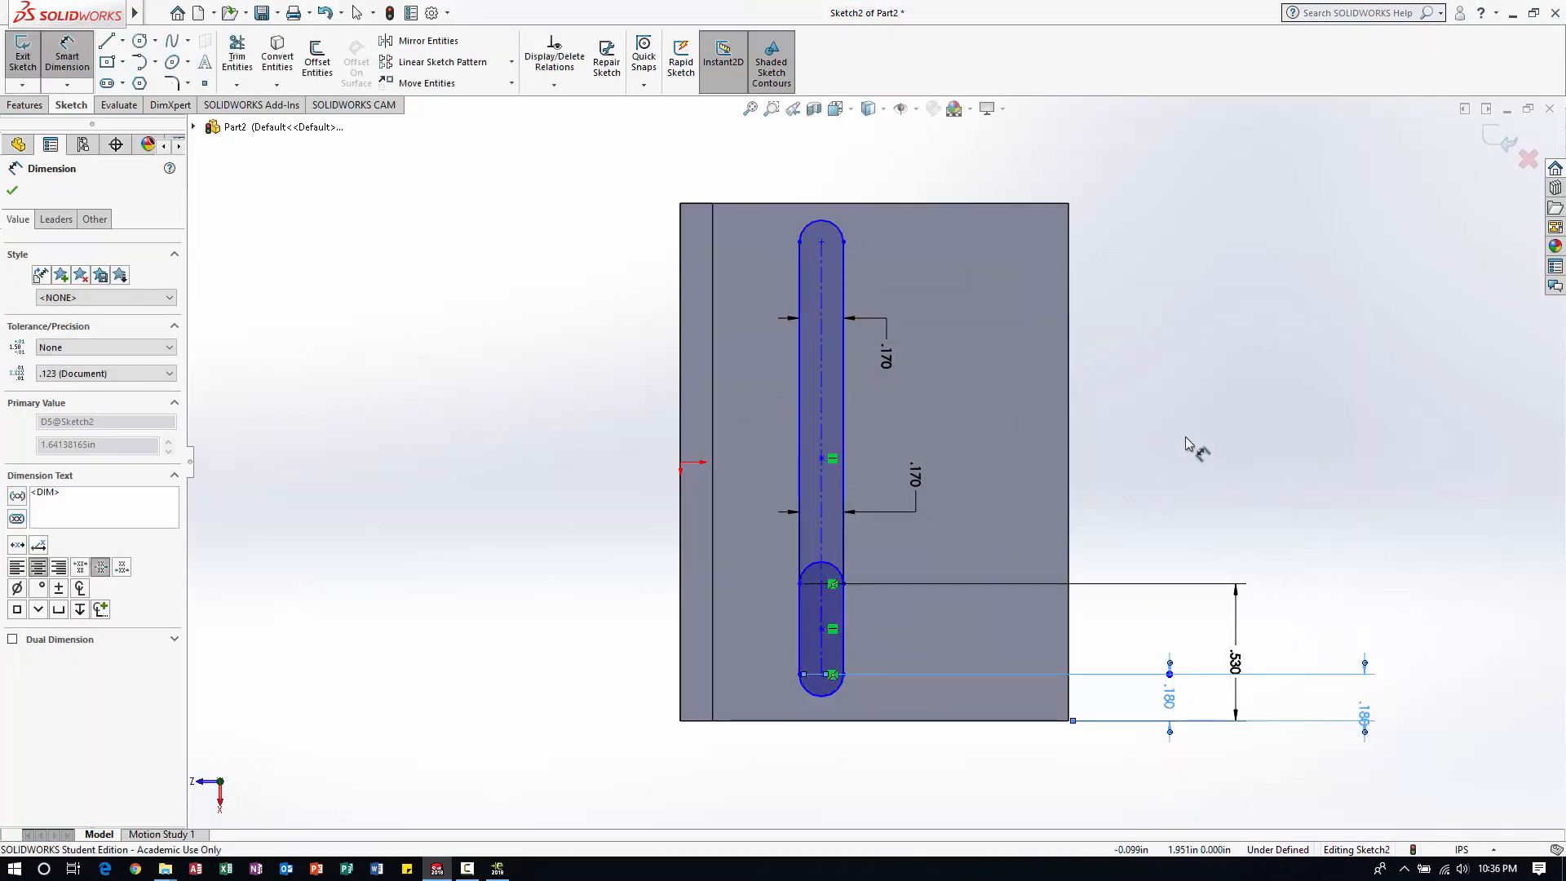
key(Escape)
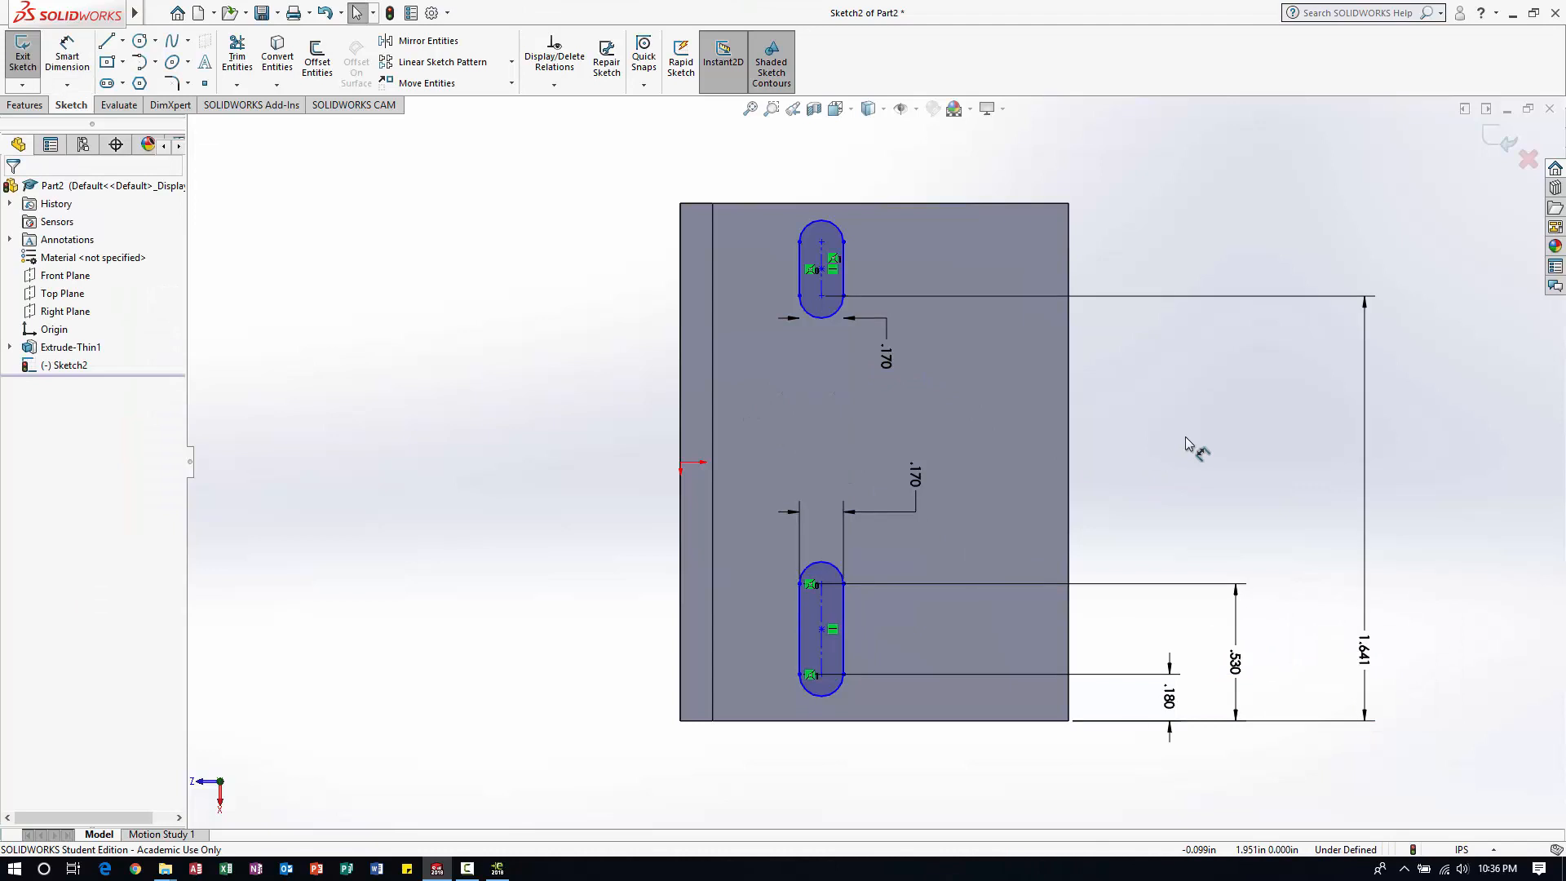
- Set the distance from the face's lower edge to the upper slot's lower arc center to 1.470 in
click(1373, 662)
double_click(1369, 654)
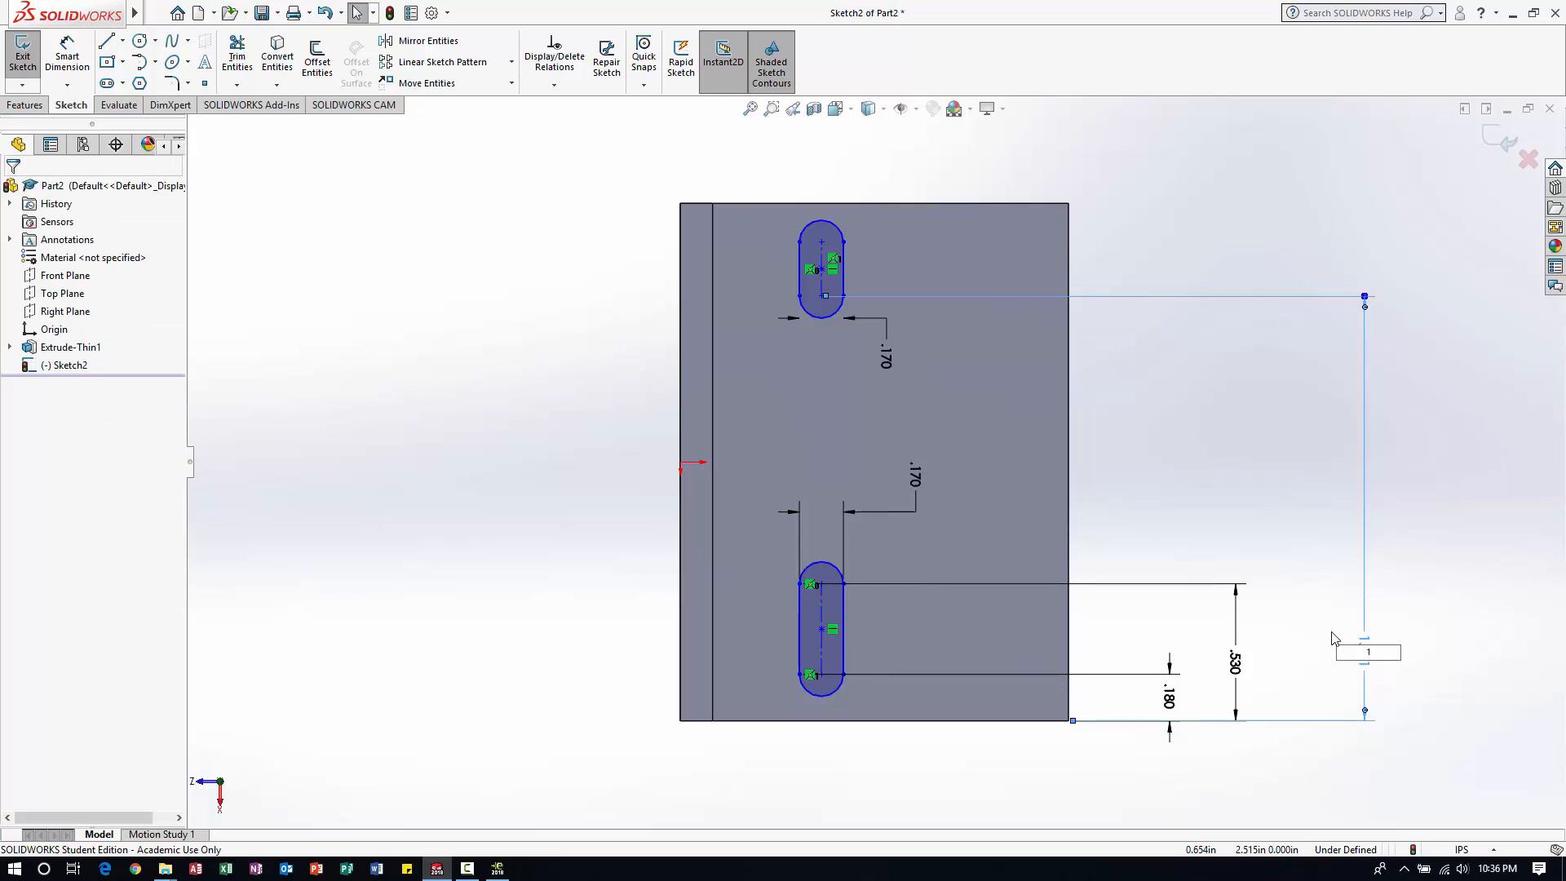
key(Return)
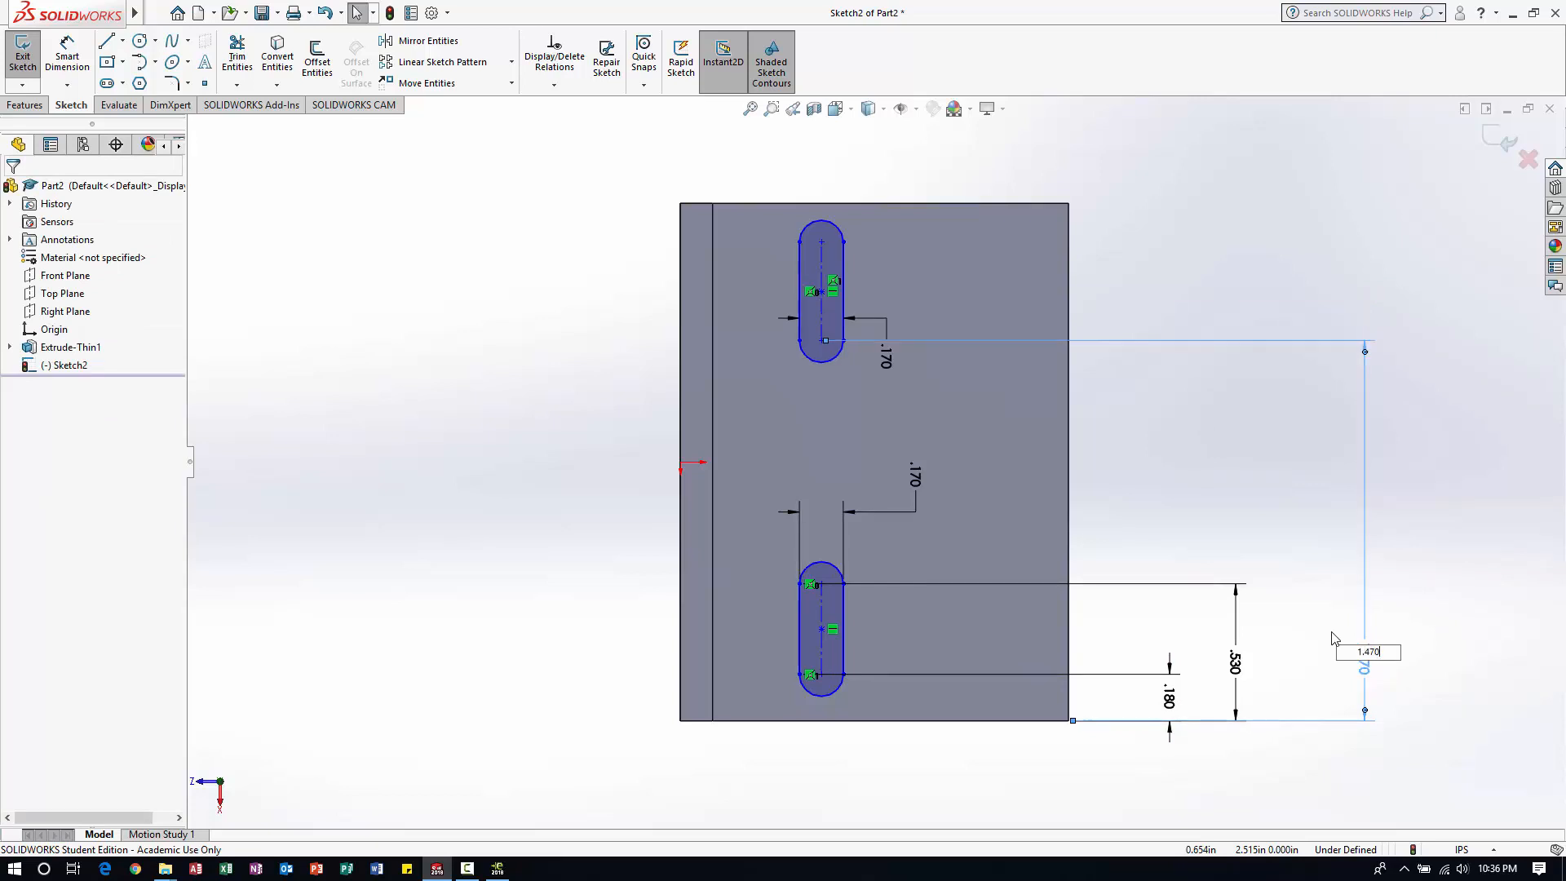
- Dimension the upper slot's upper arc center 1.820 in from the face's lower edge
click(821, 249)
click(502, 290)
click(67, 57)
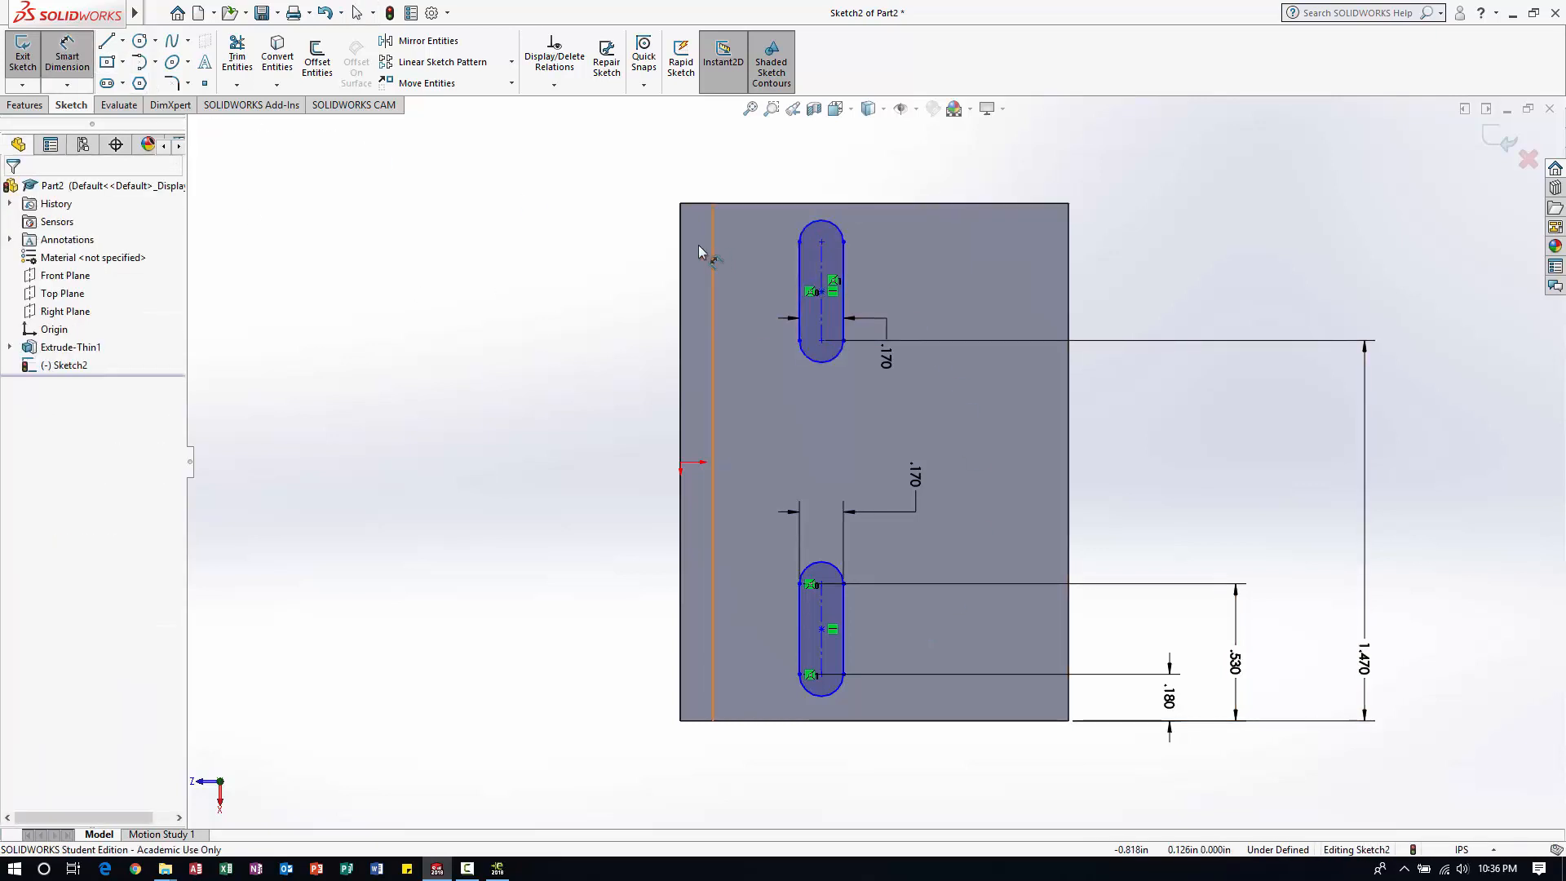
click(821, 242)
click(938, 721)
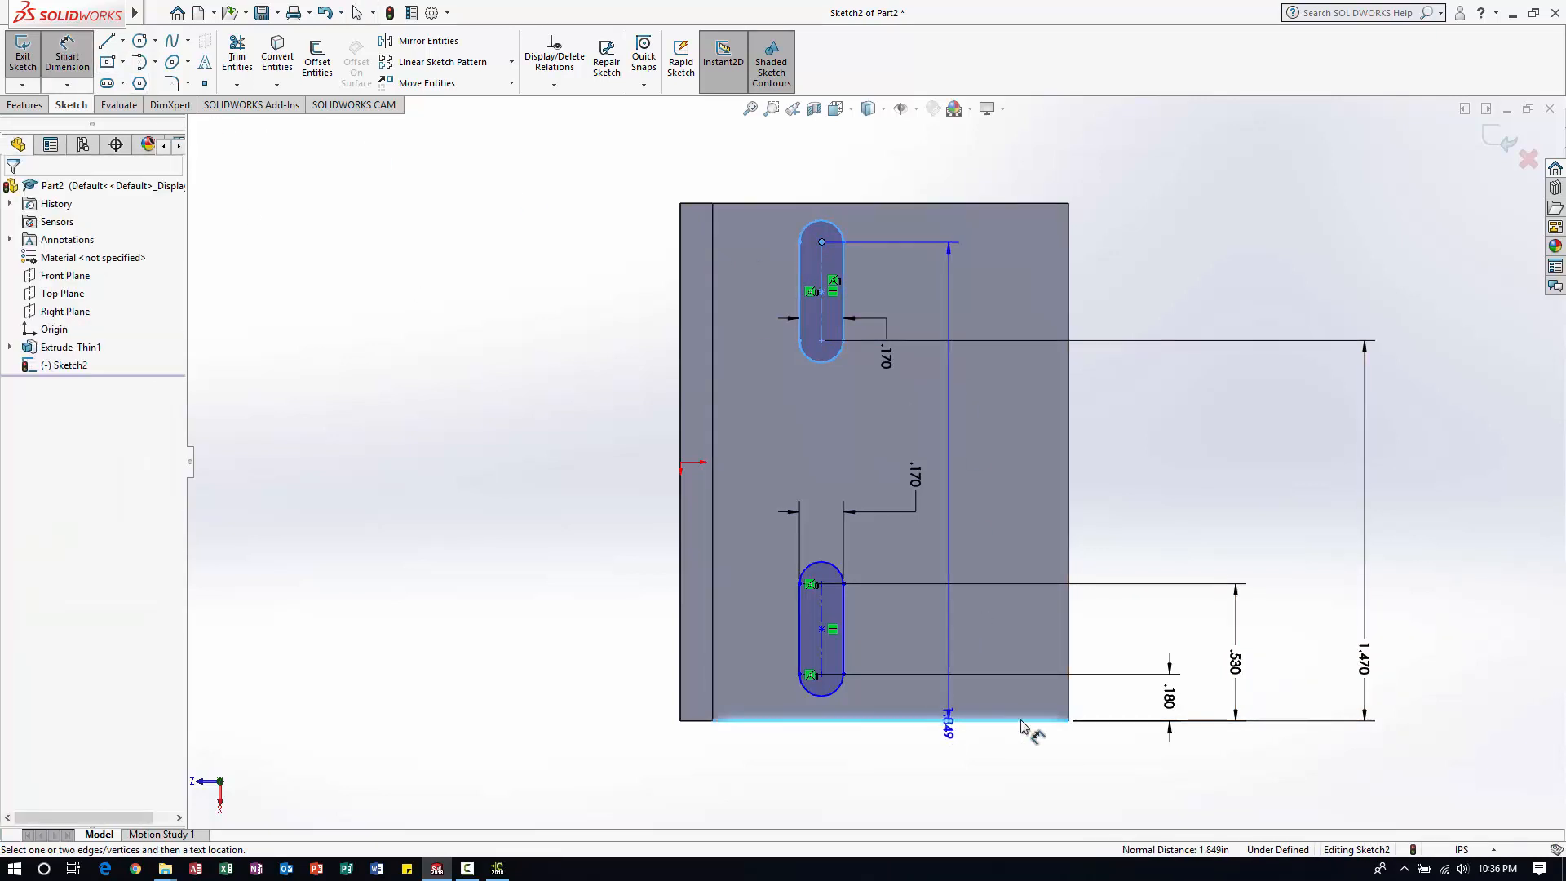
click(1439, 563)
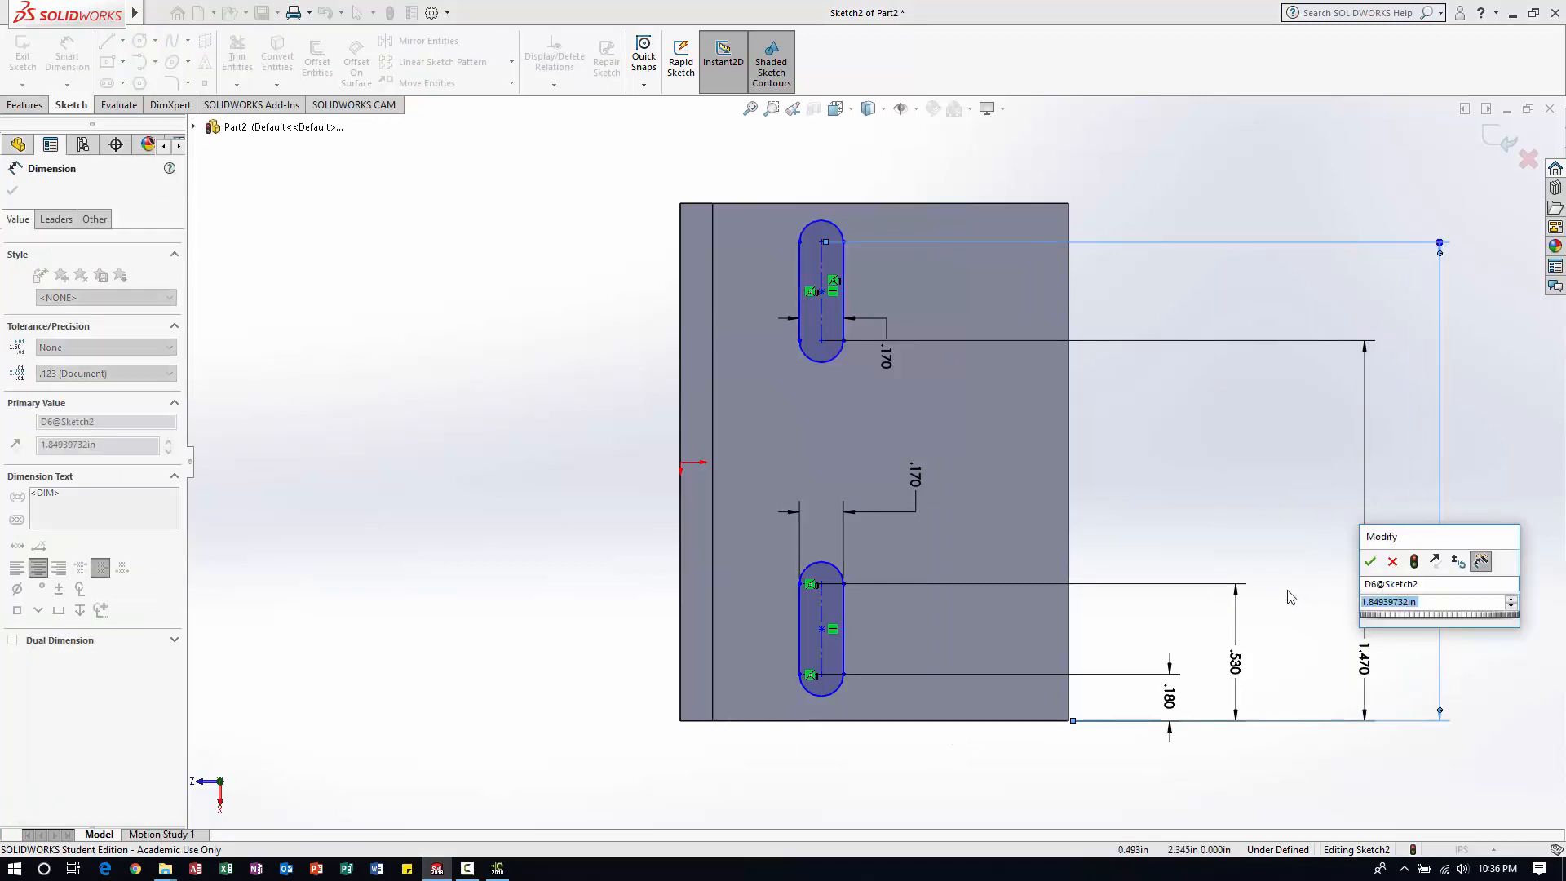
text(1.820)
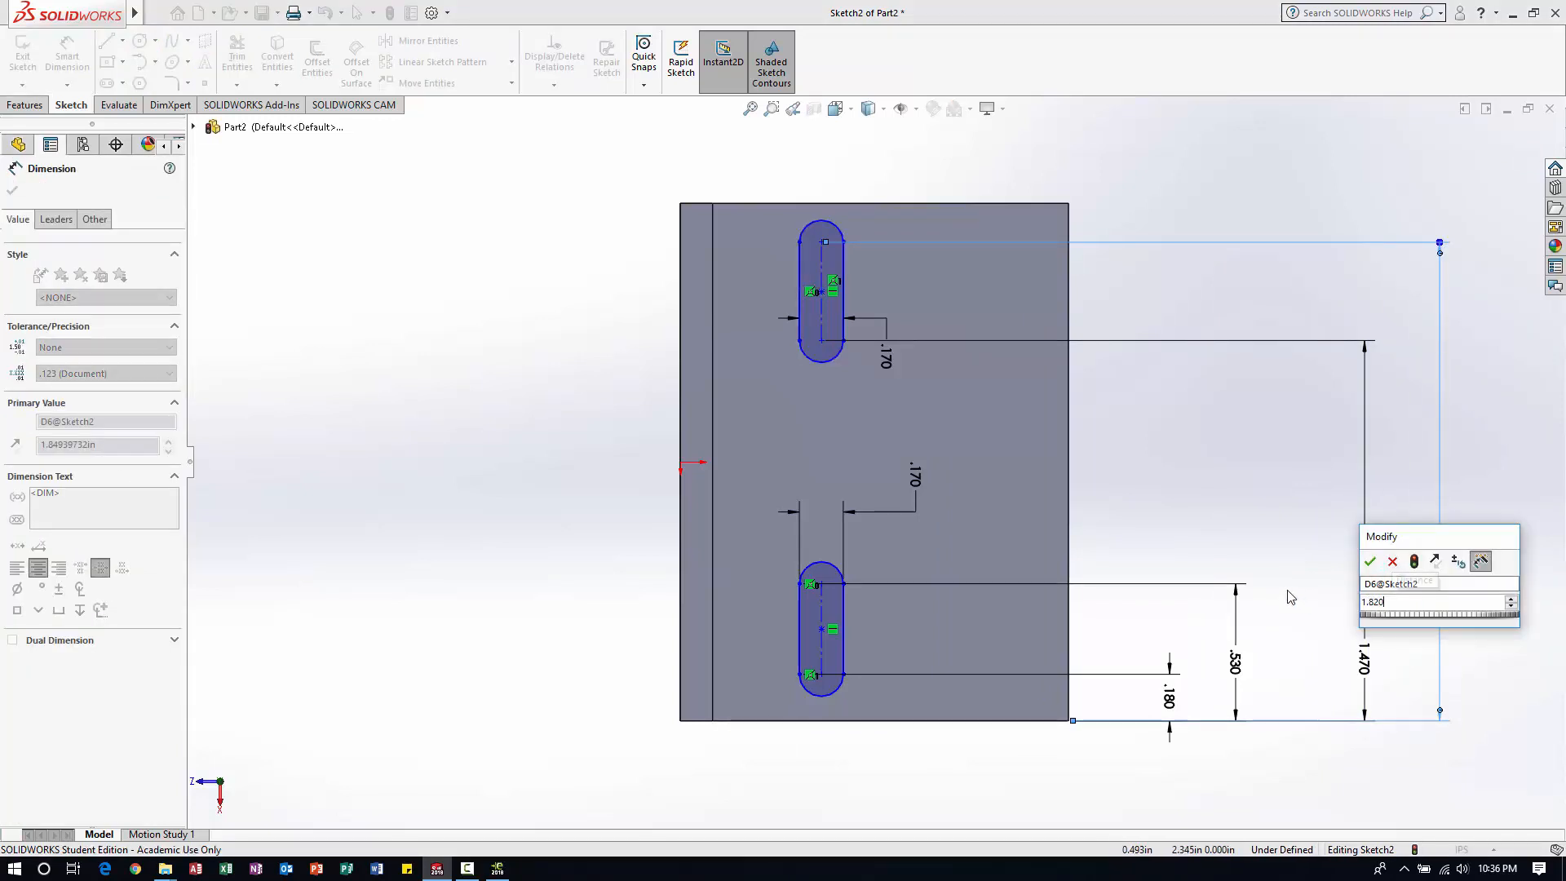
key(Return)
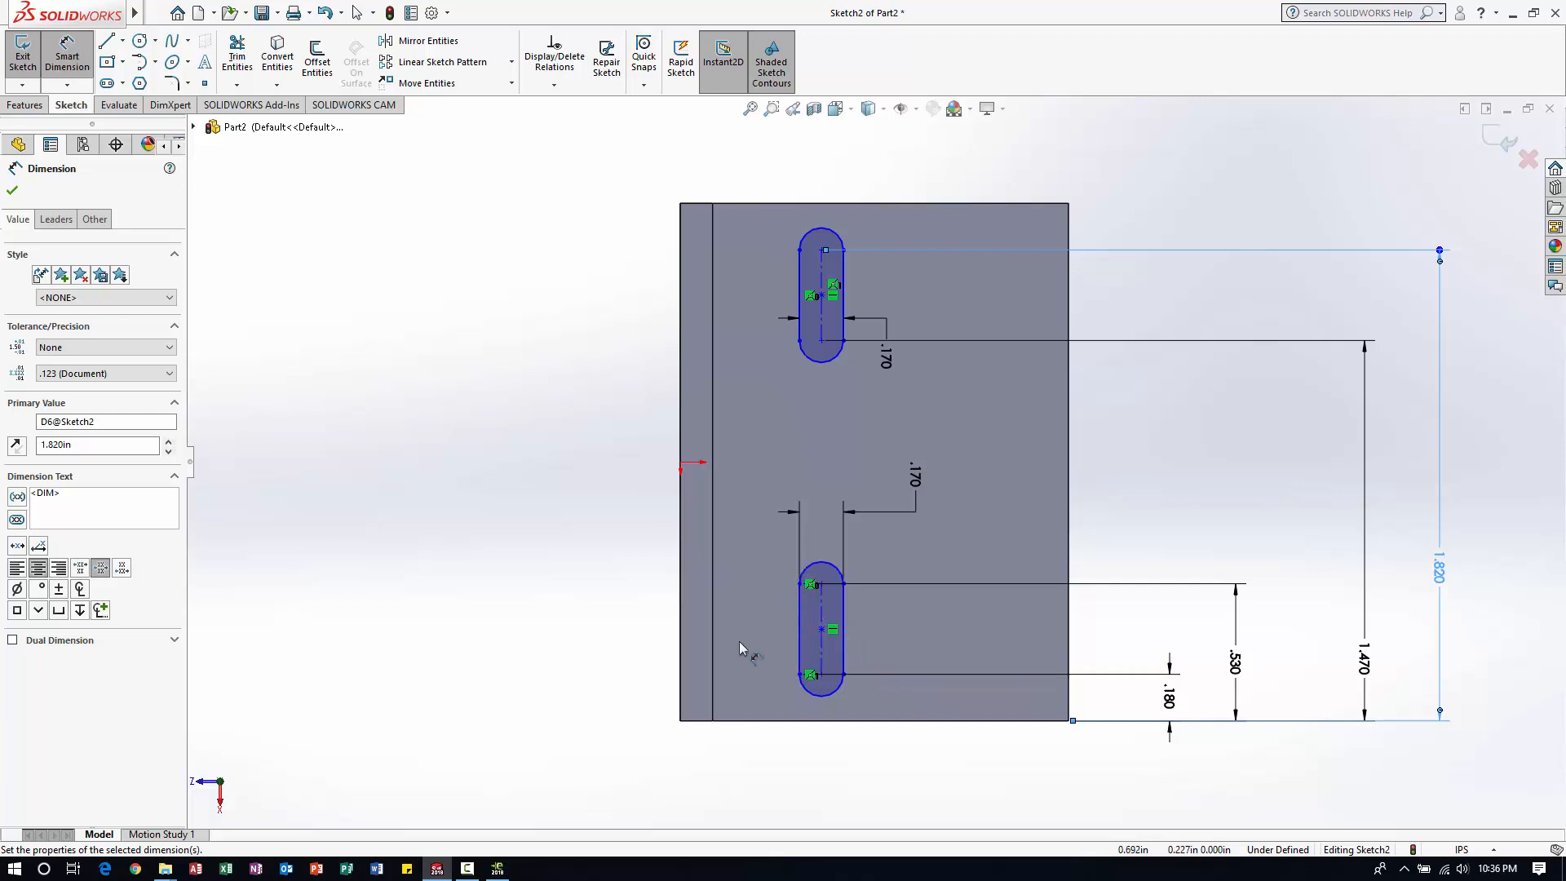
key(Escape)
key(Escape)
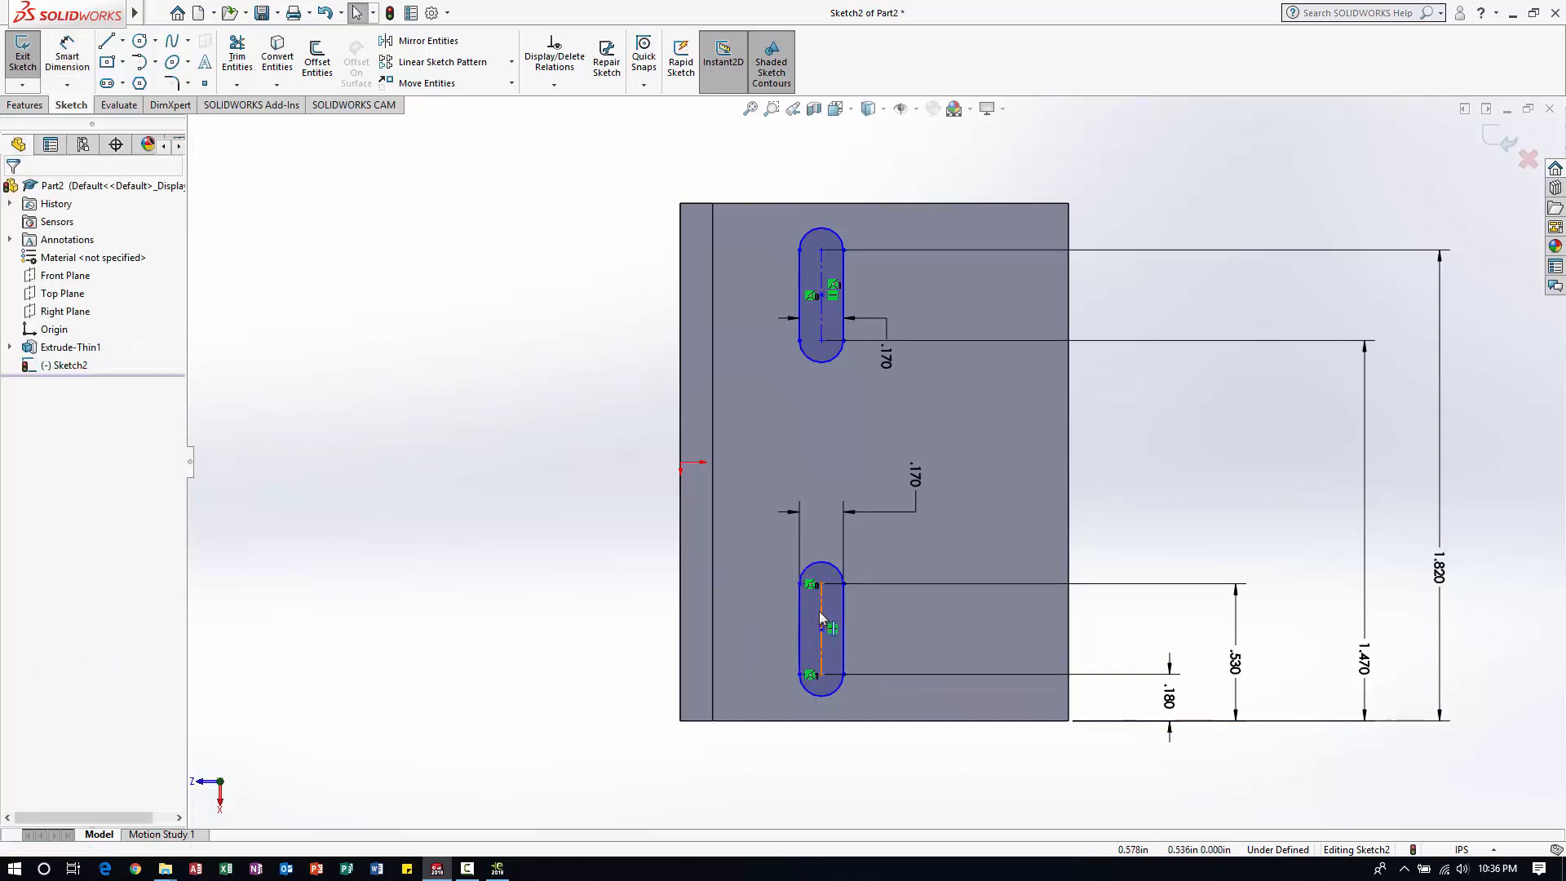
- Try to apply a Vertical relation to the centerlines of both slots, and undo it
click(819, 610)
ctrl+click(821, 321)
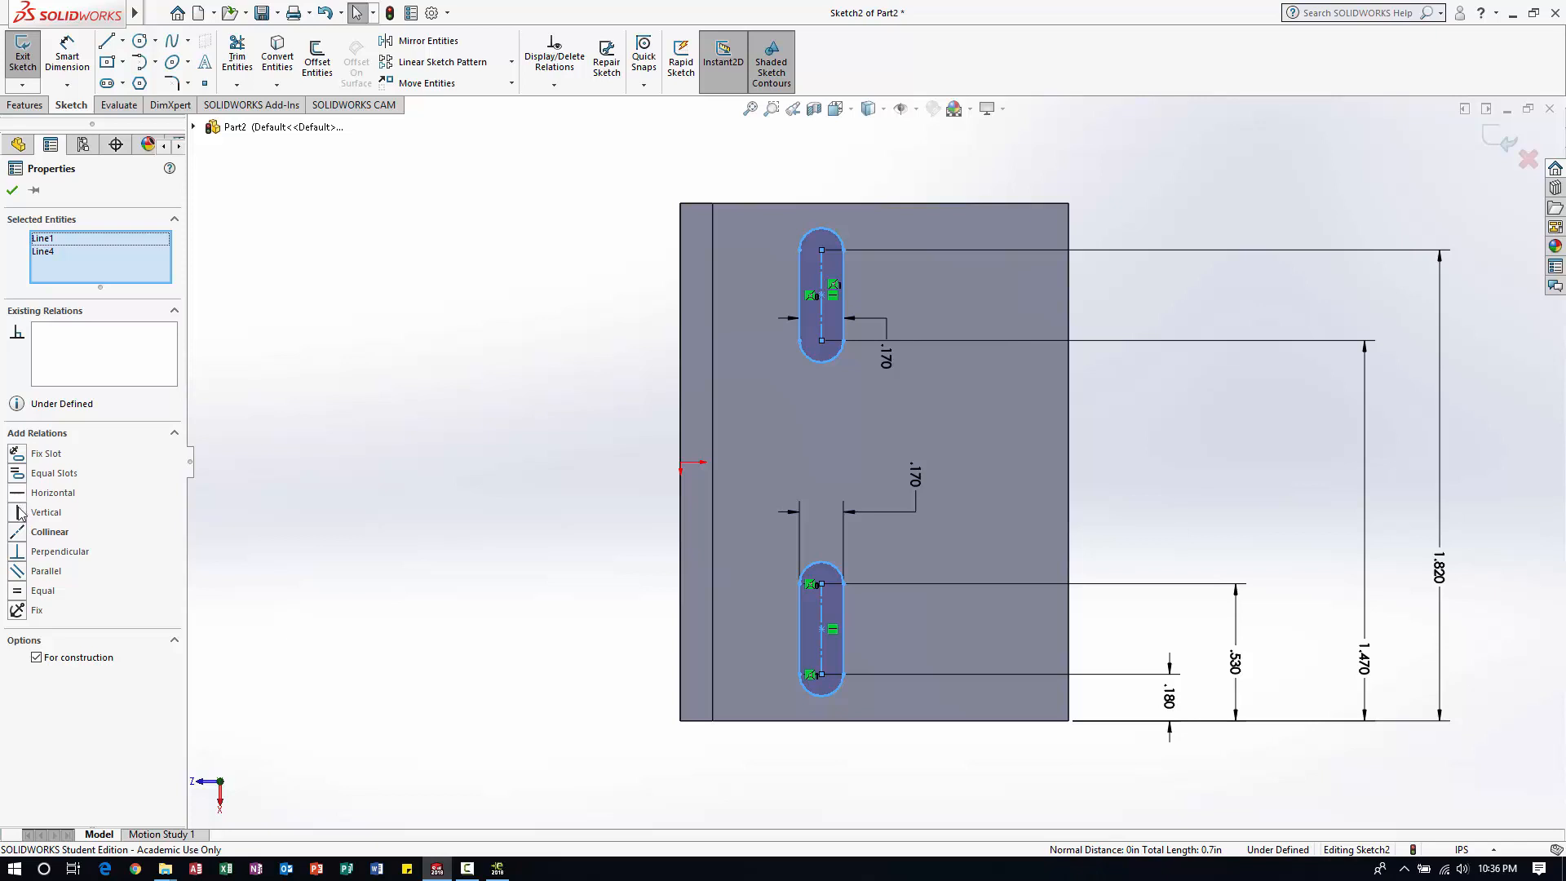
click(18, 514)
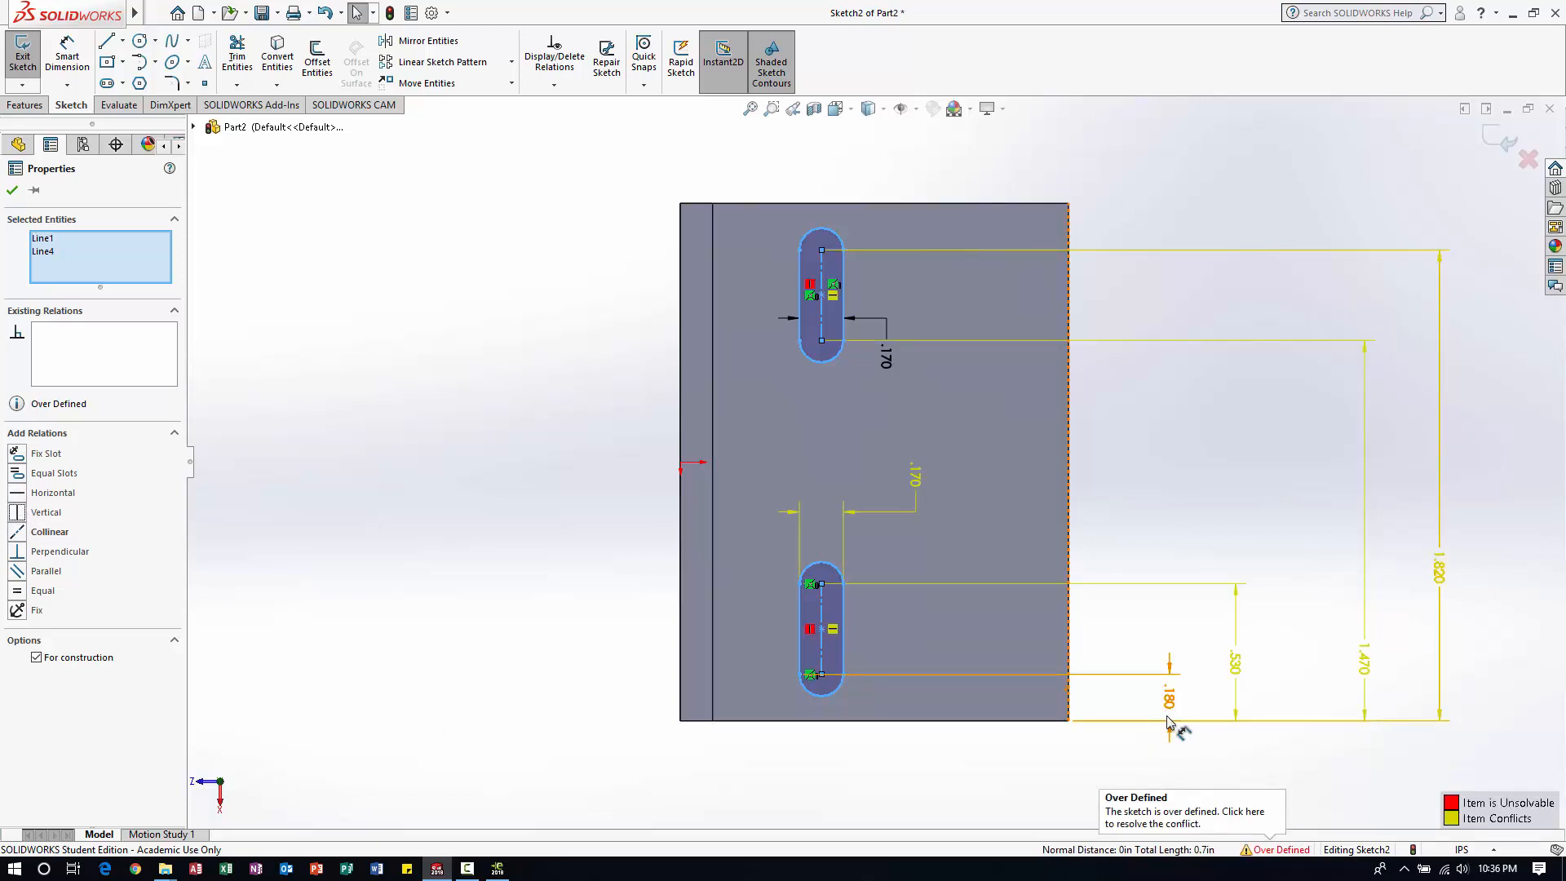
key(ctrl+z)
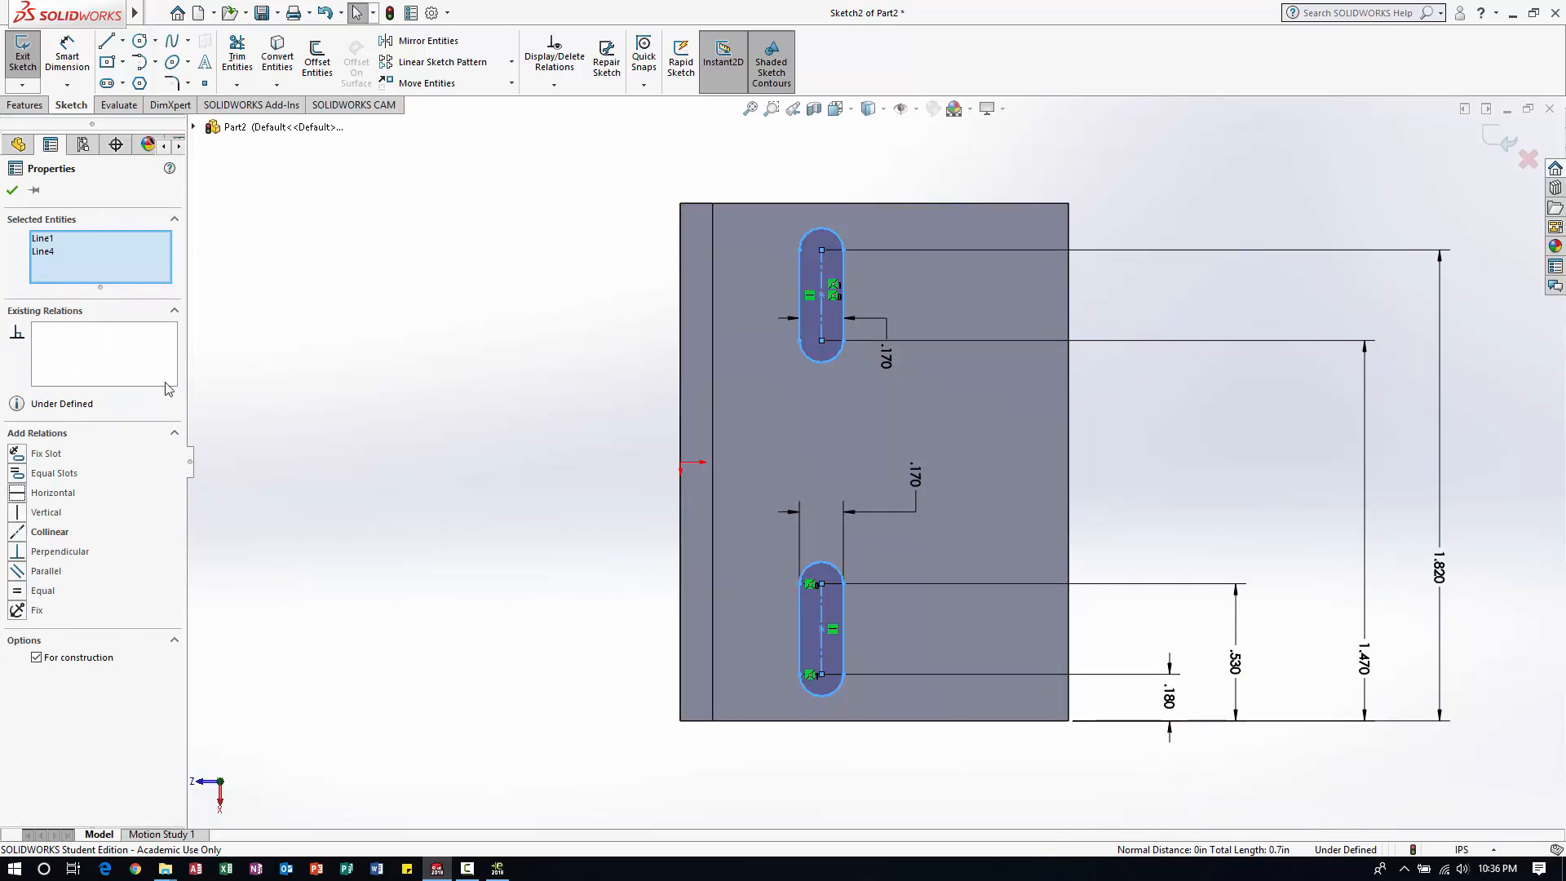
- Shift the lower slot slightly toward the bracket's vertical leg to test whether the upper slot moves with it
click(373, 433)
mouse_move(822, 618)
mouse_down()
mouse_move(790, 618)
mouse_move(869, 611)
mouse_move(817, 609)
mouse_up()
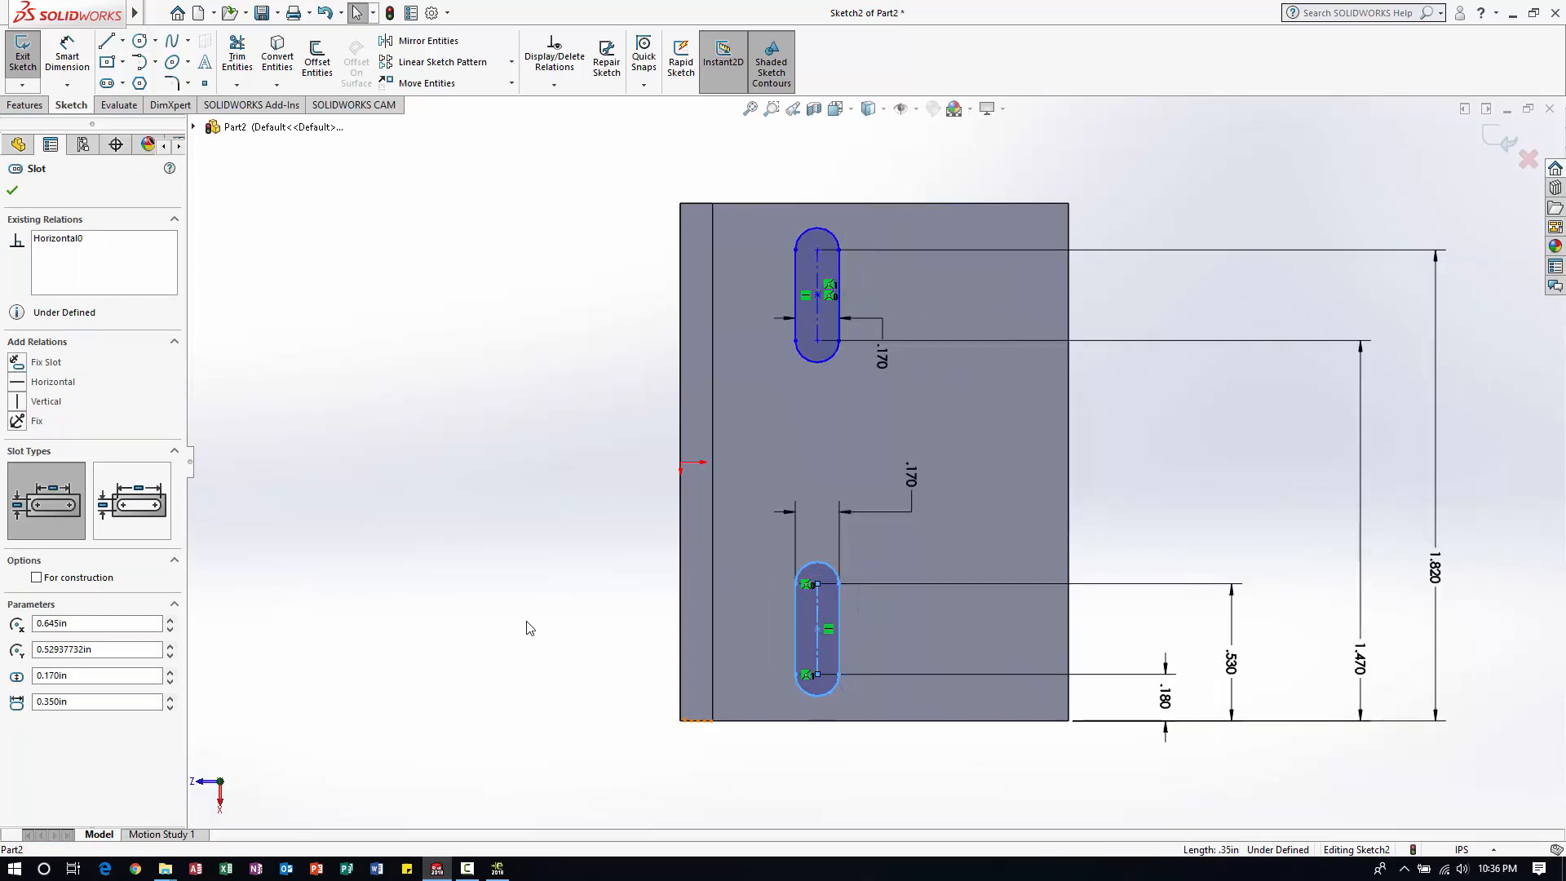
- Dimension the lower slot's centerline 0.563 in from the outer edge of the bracket's vertical leg
click(526, 628)
click(50, 60)
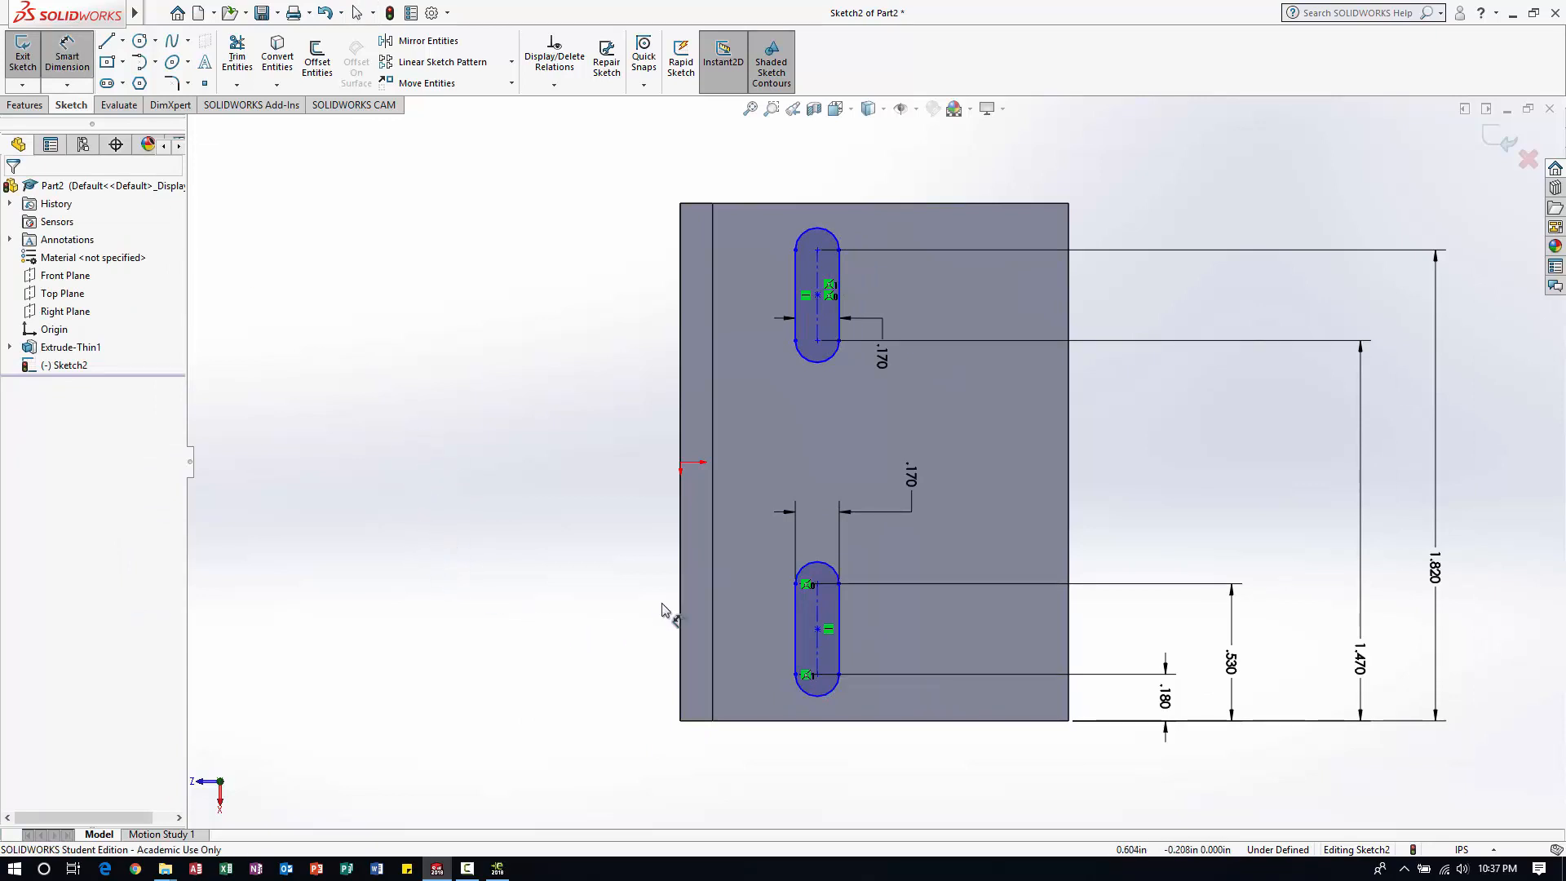
click(820, 648)
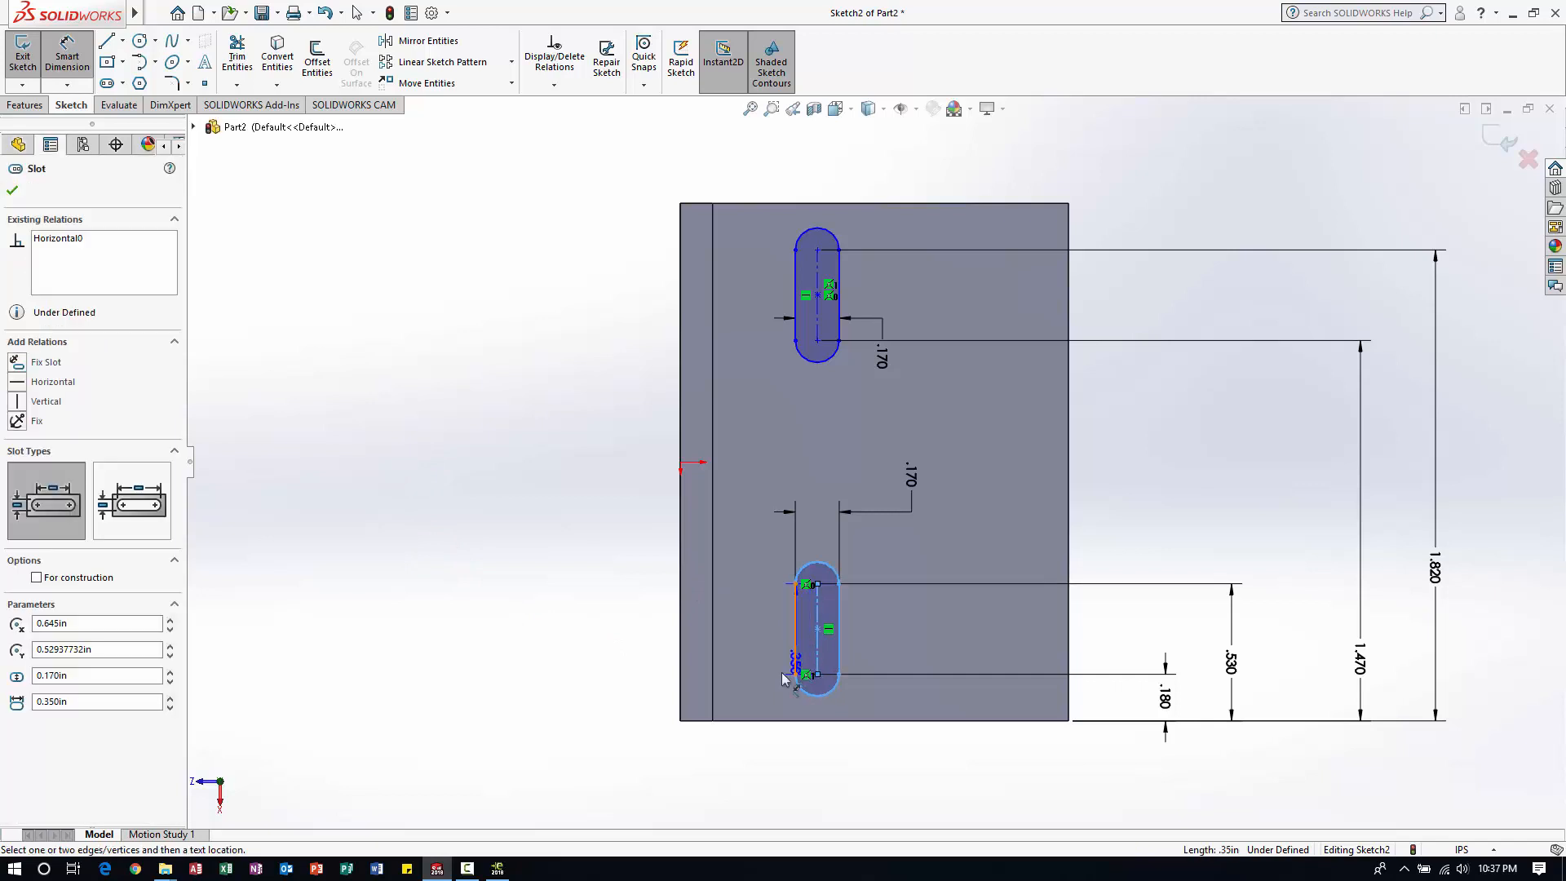
click(677, 720)
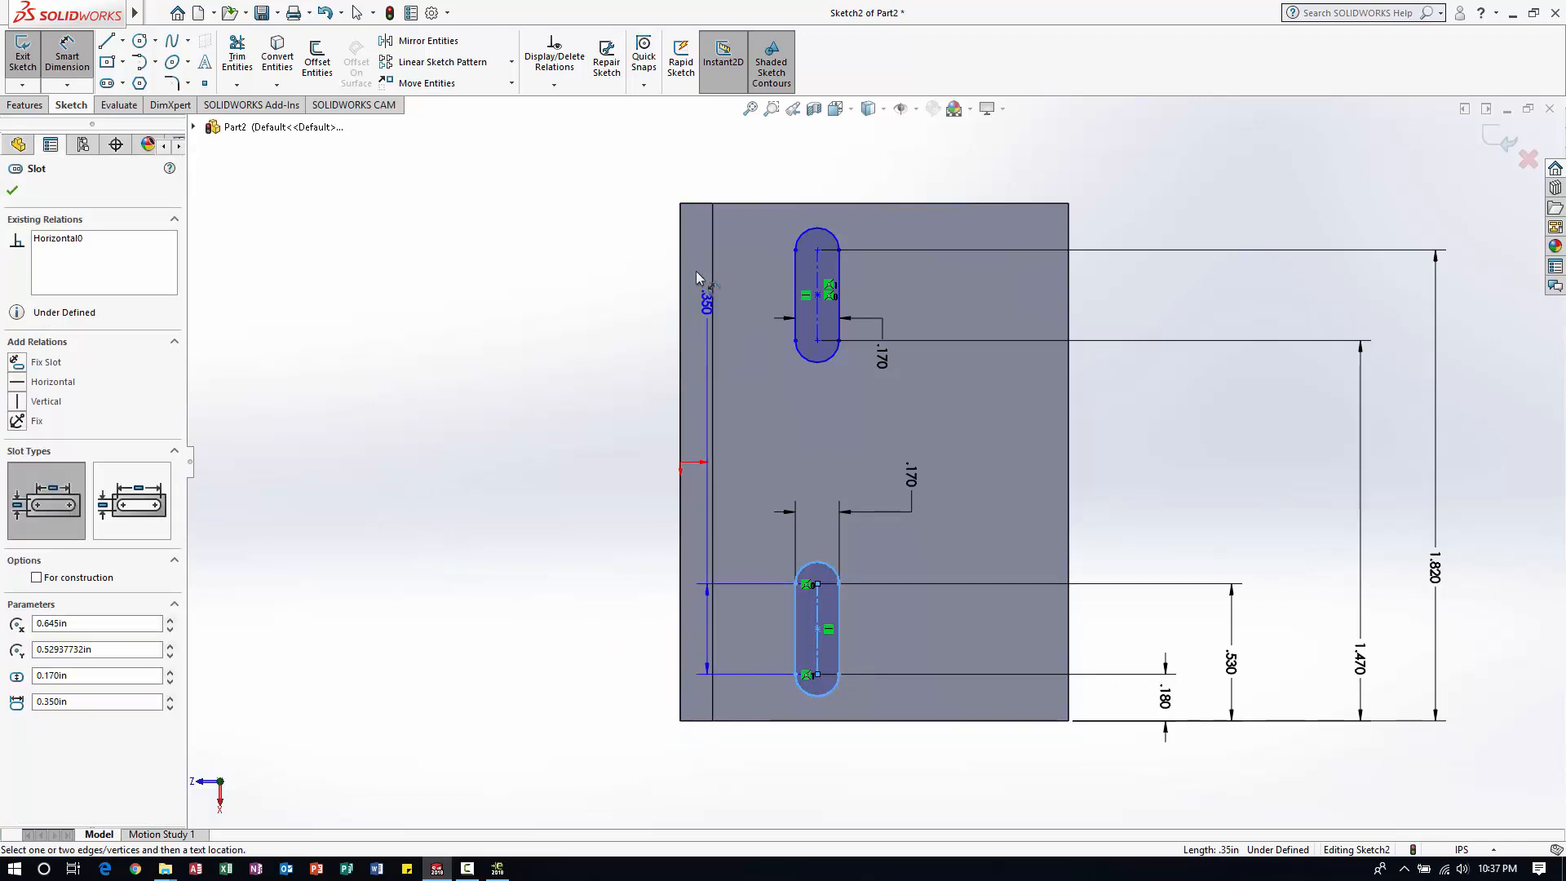
click(682, 691)
click(755, 785)
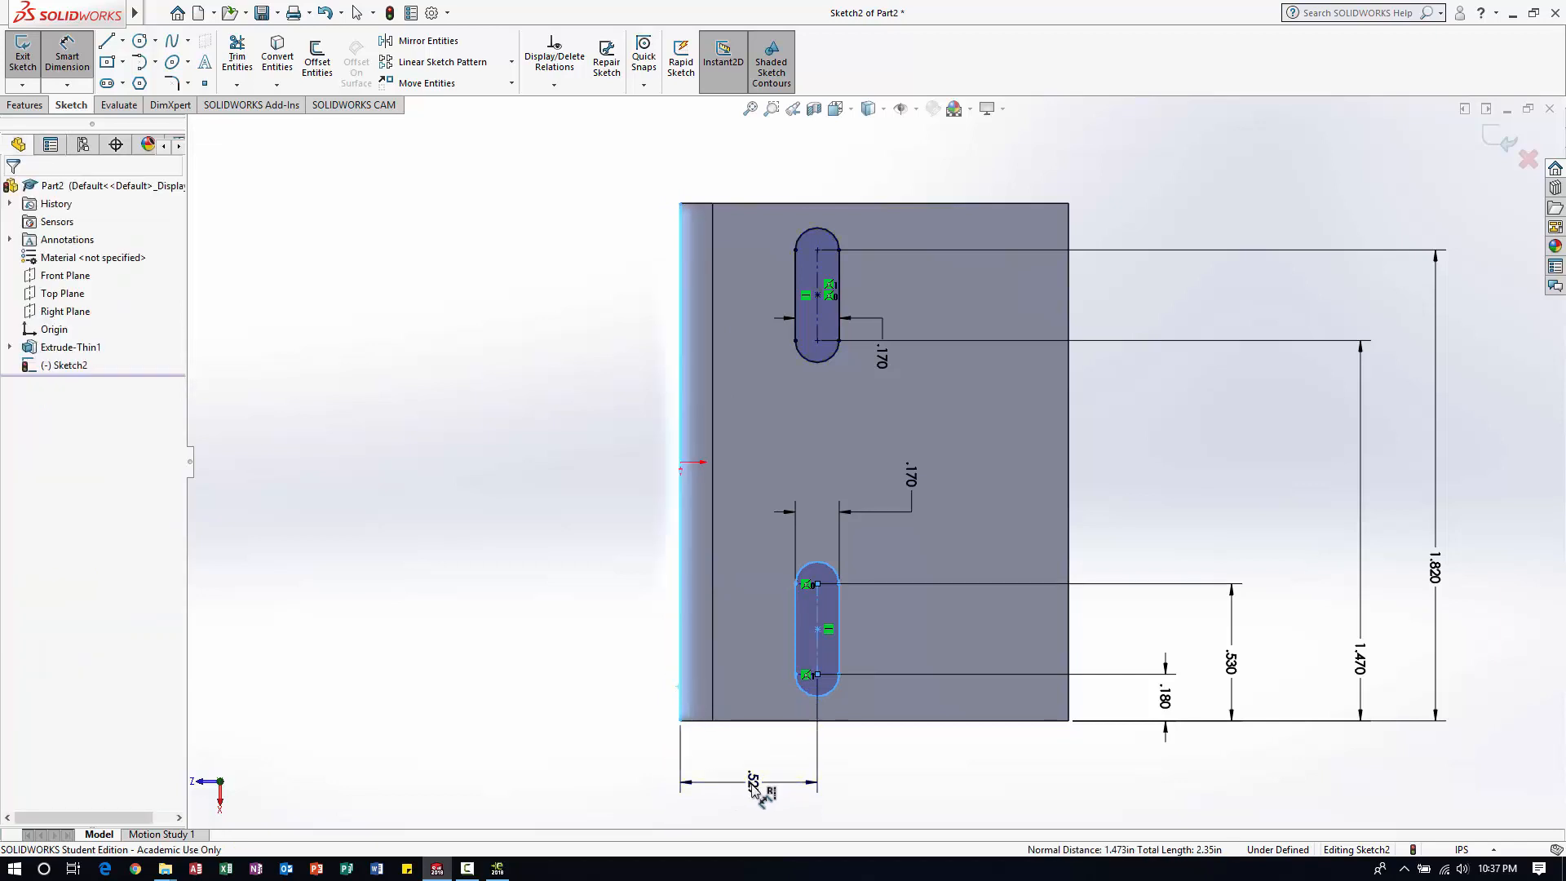
text(.53)
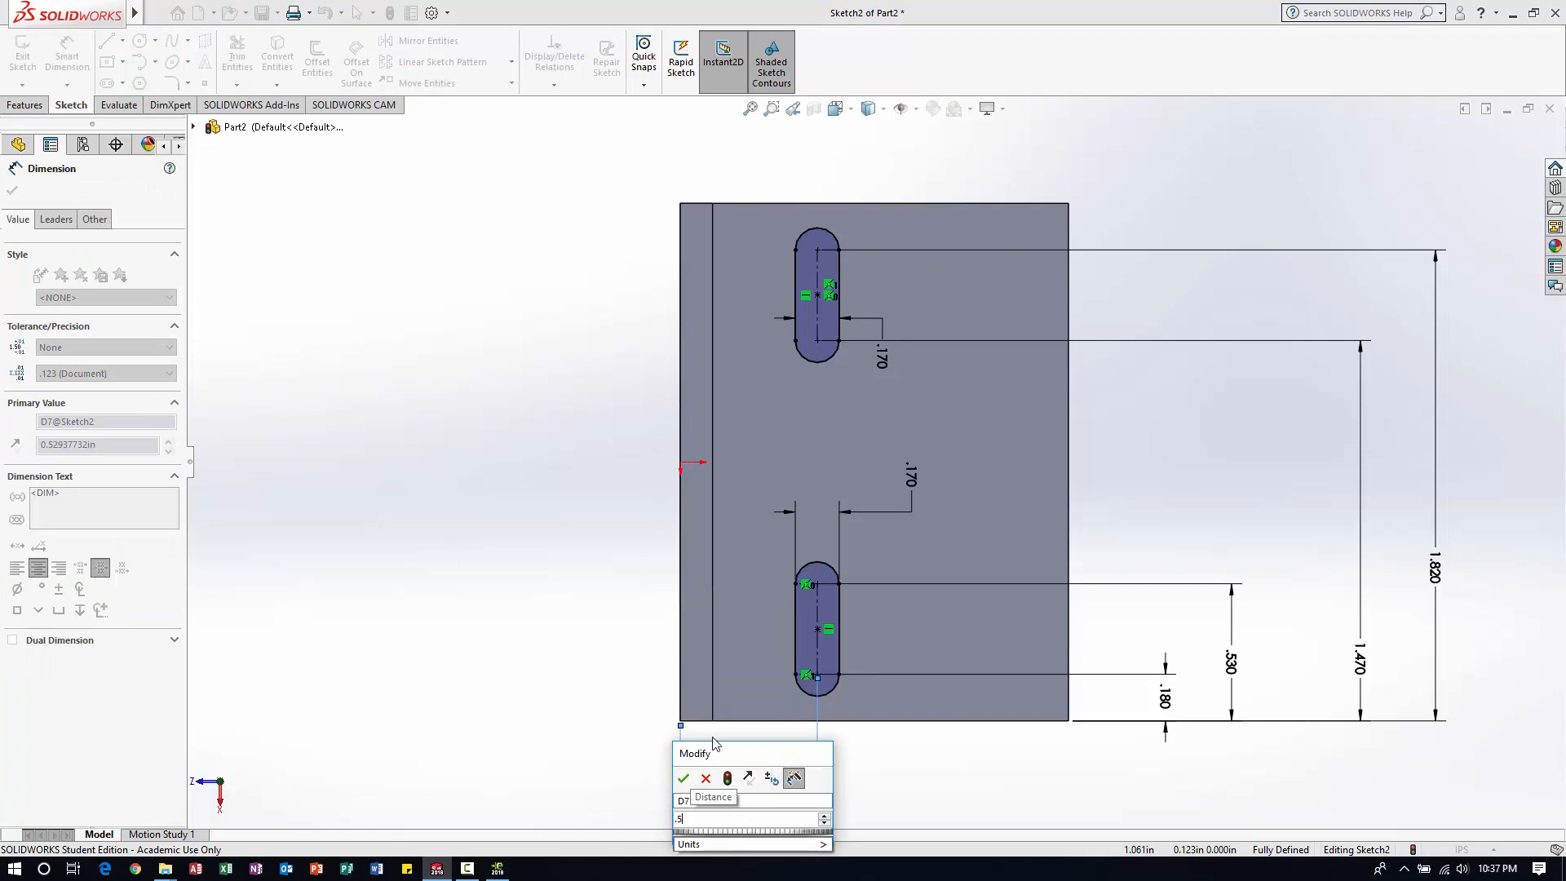
key(Return)
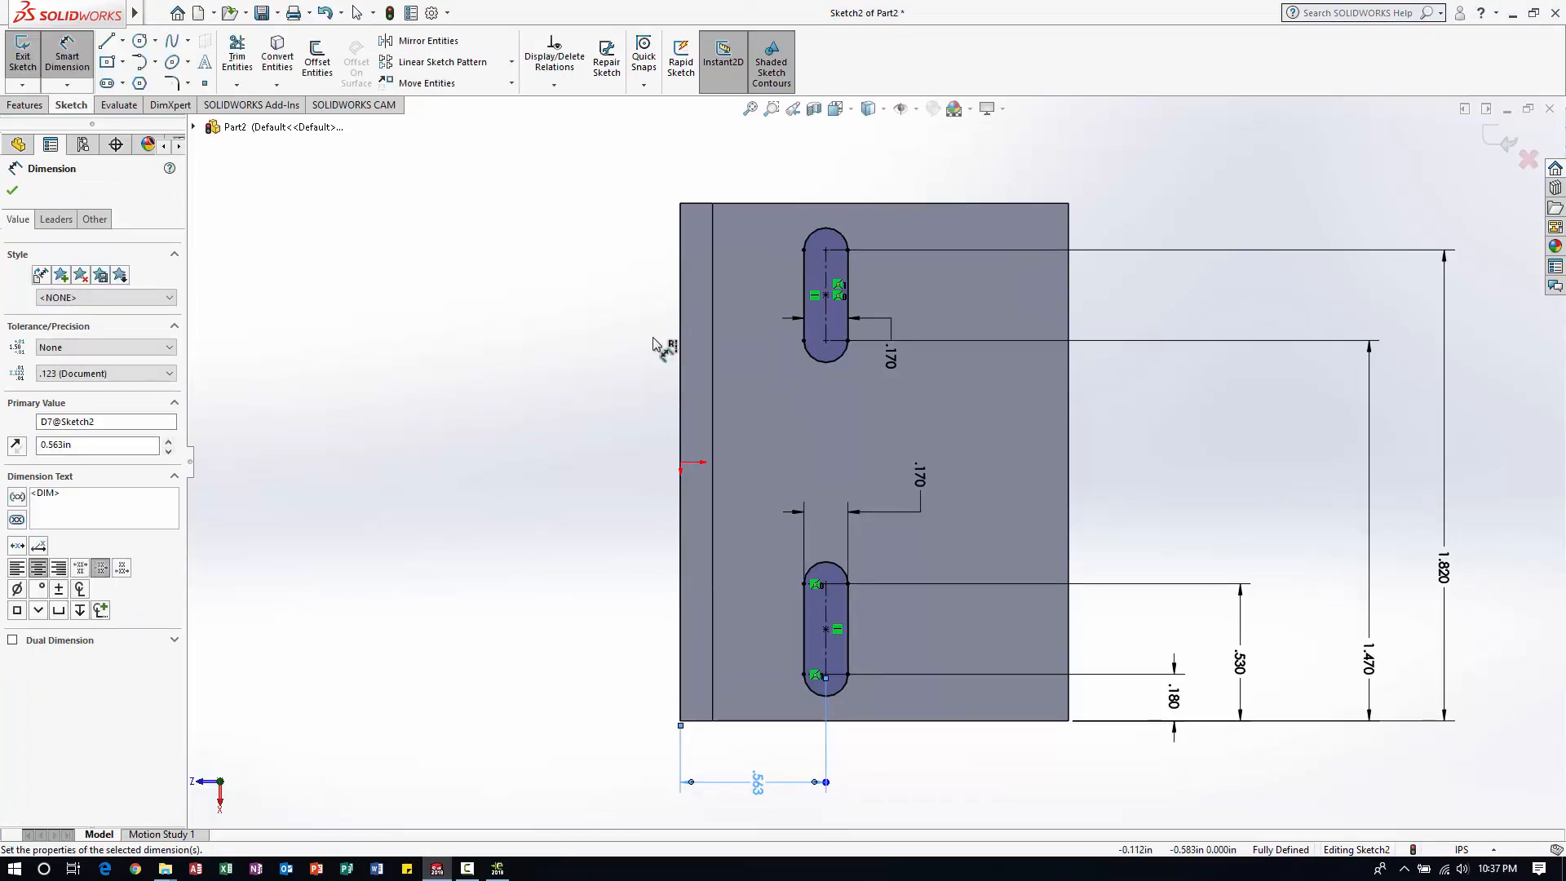
- Move the upper slot's width dimension slightly farther from the slot and finish dimensioning
scroll(583, 559, up, 1)
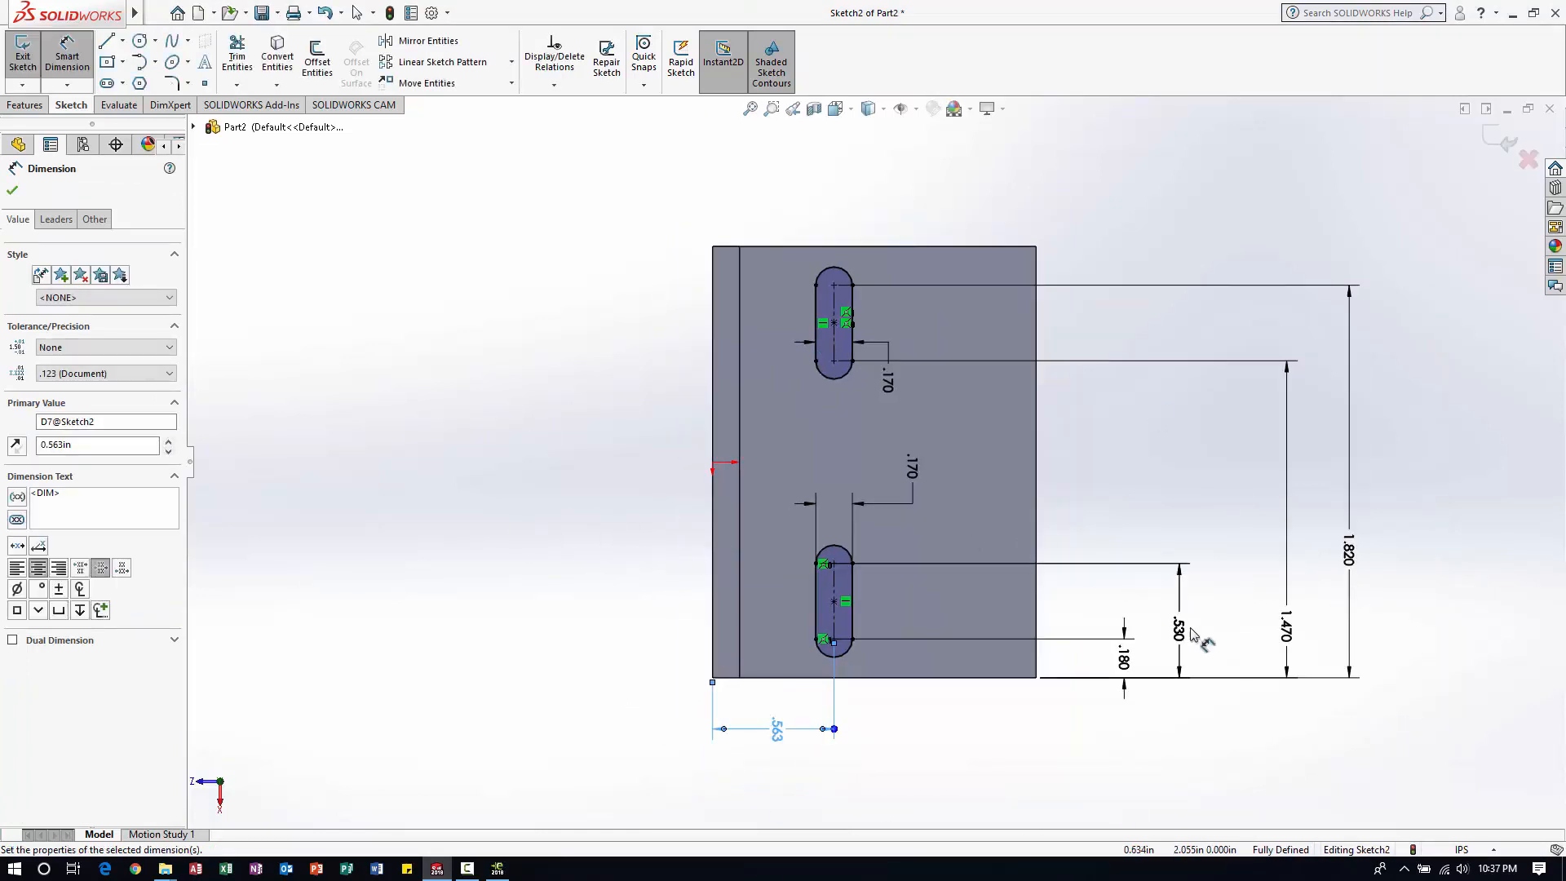
mouse_move(879, 391)
mouse_down()
mouse_move(921, 420)
mouse_move(926, 384)
mouse_move(908, 384)
mouse_up()
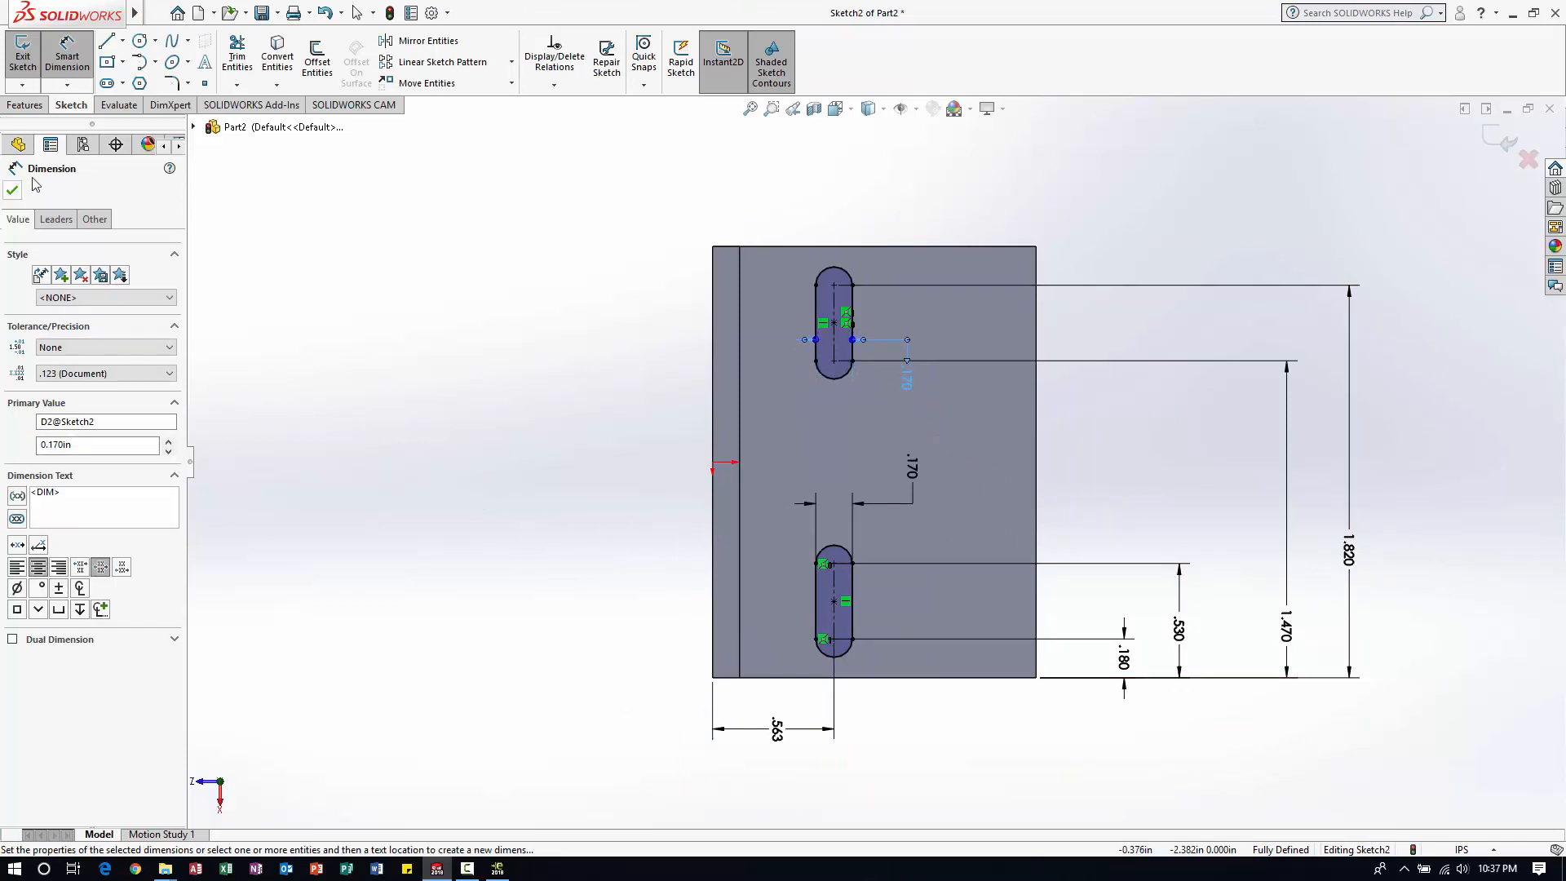
click(12, 192)
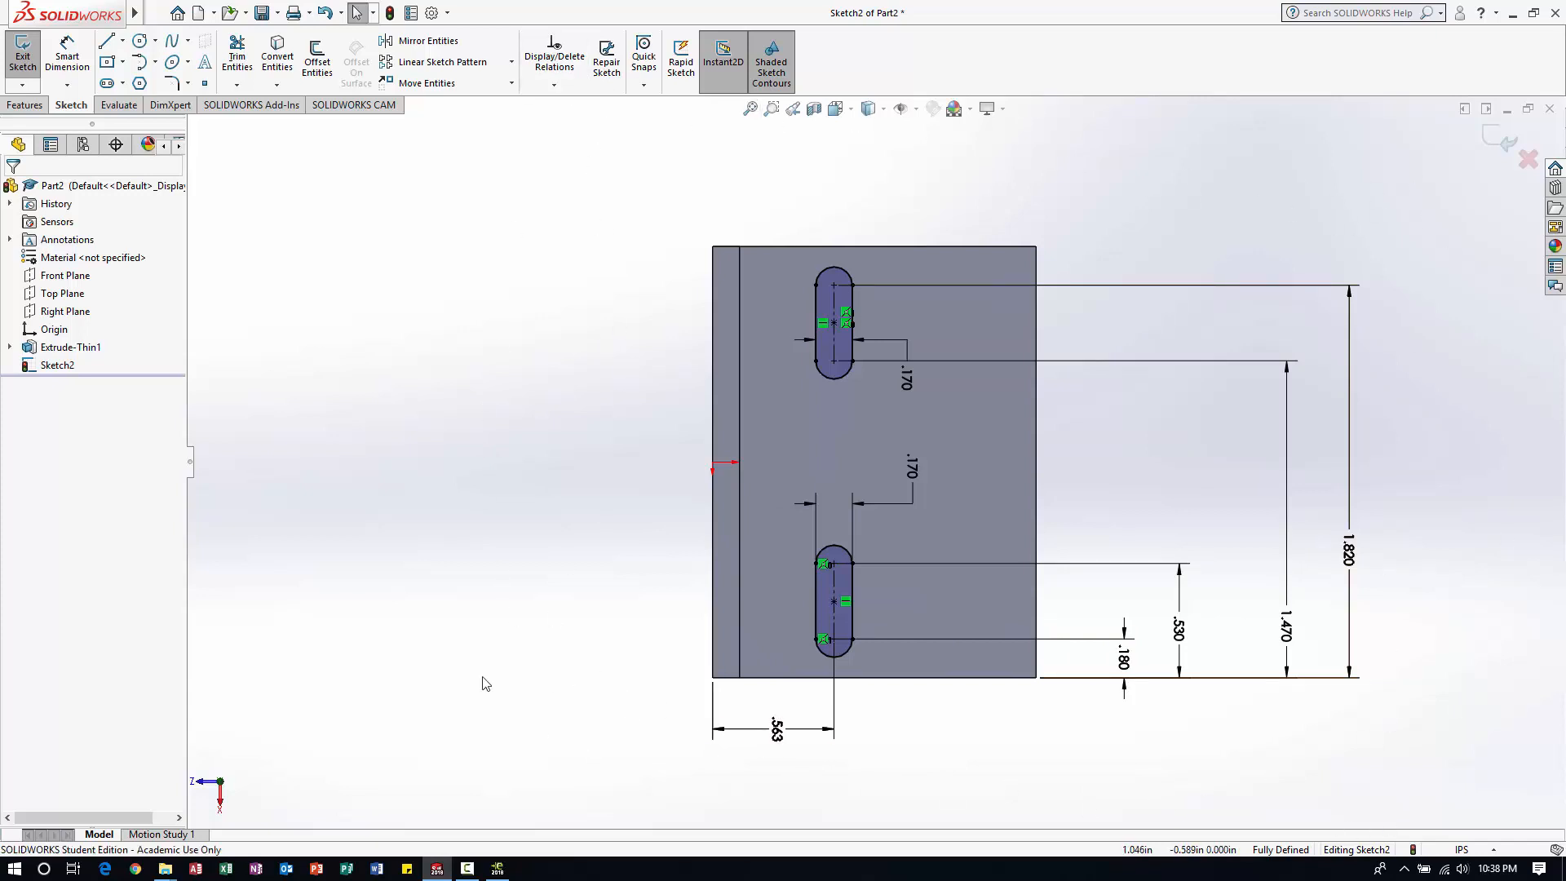
- Cut both slots through the horizontal leg with an Extruded Cut using the Through All end condition
click(25, 105)
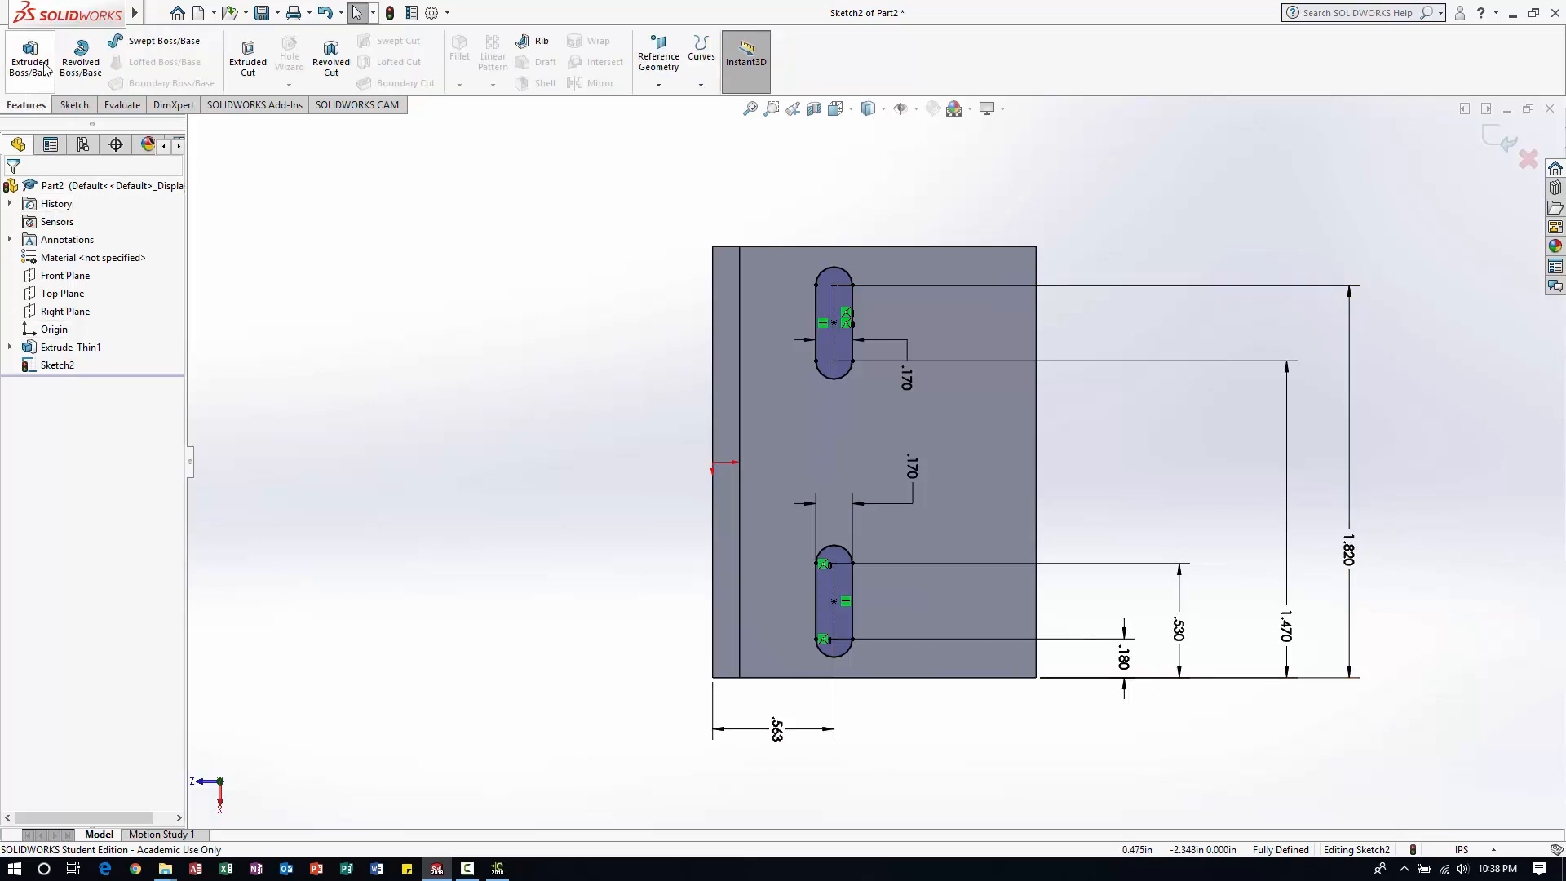
click(248, 61)
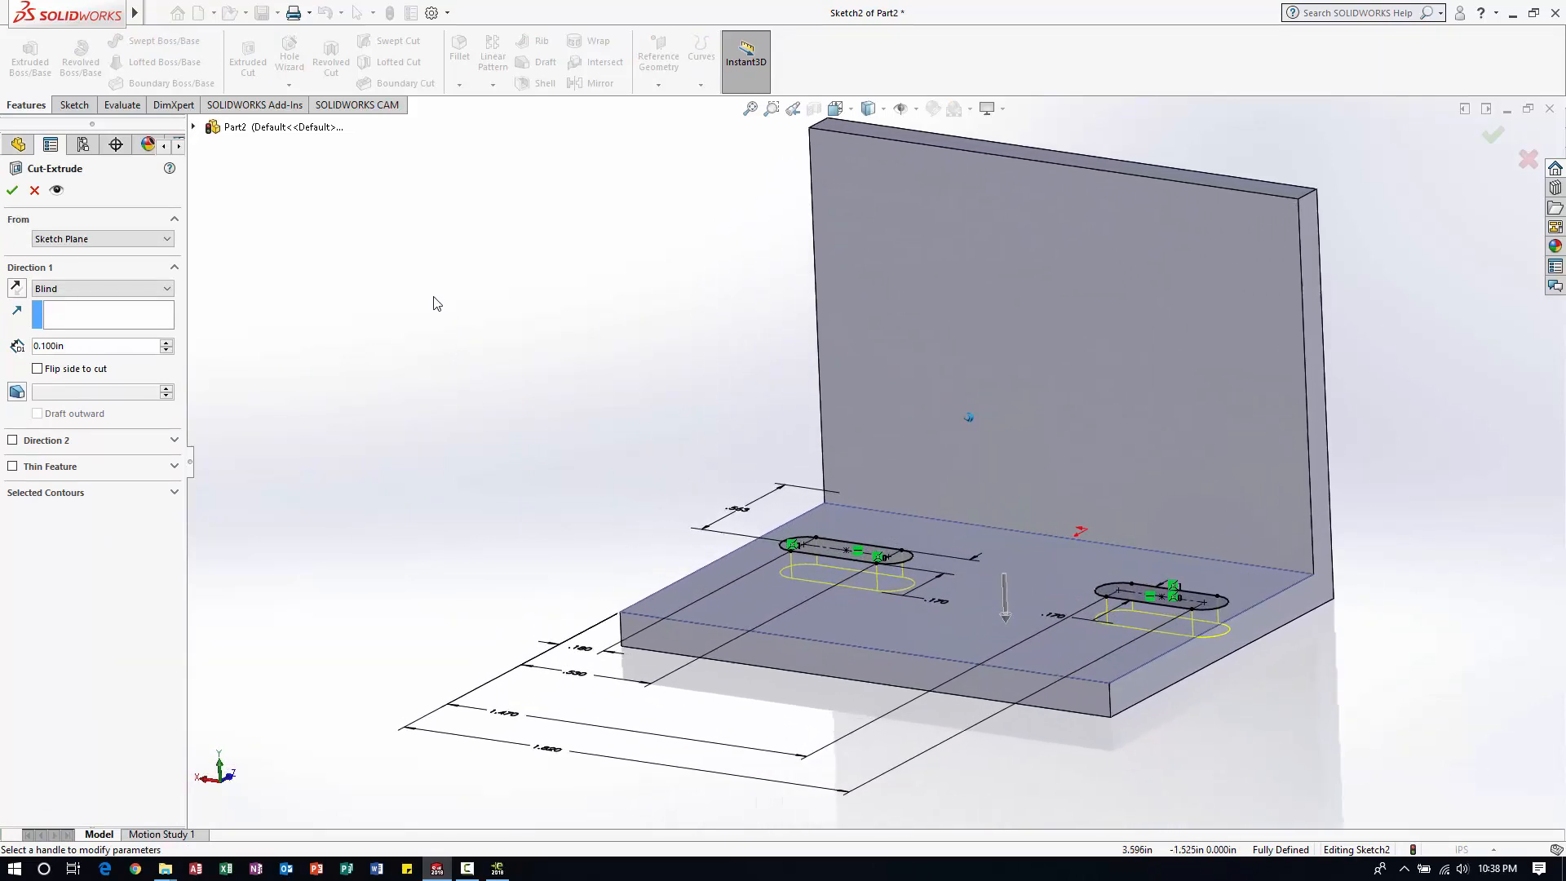
click(57, 289)
click(74, 314)
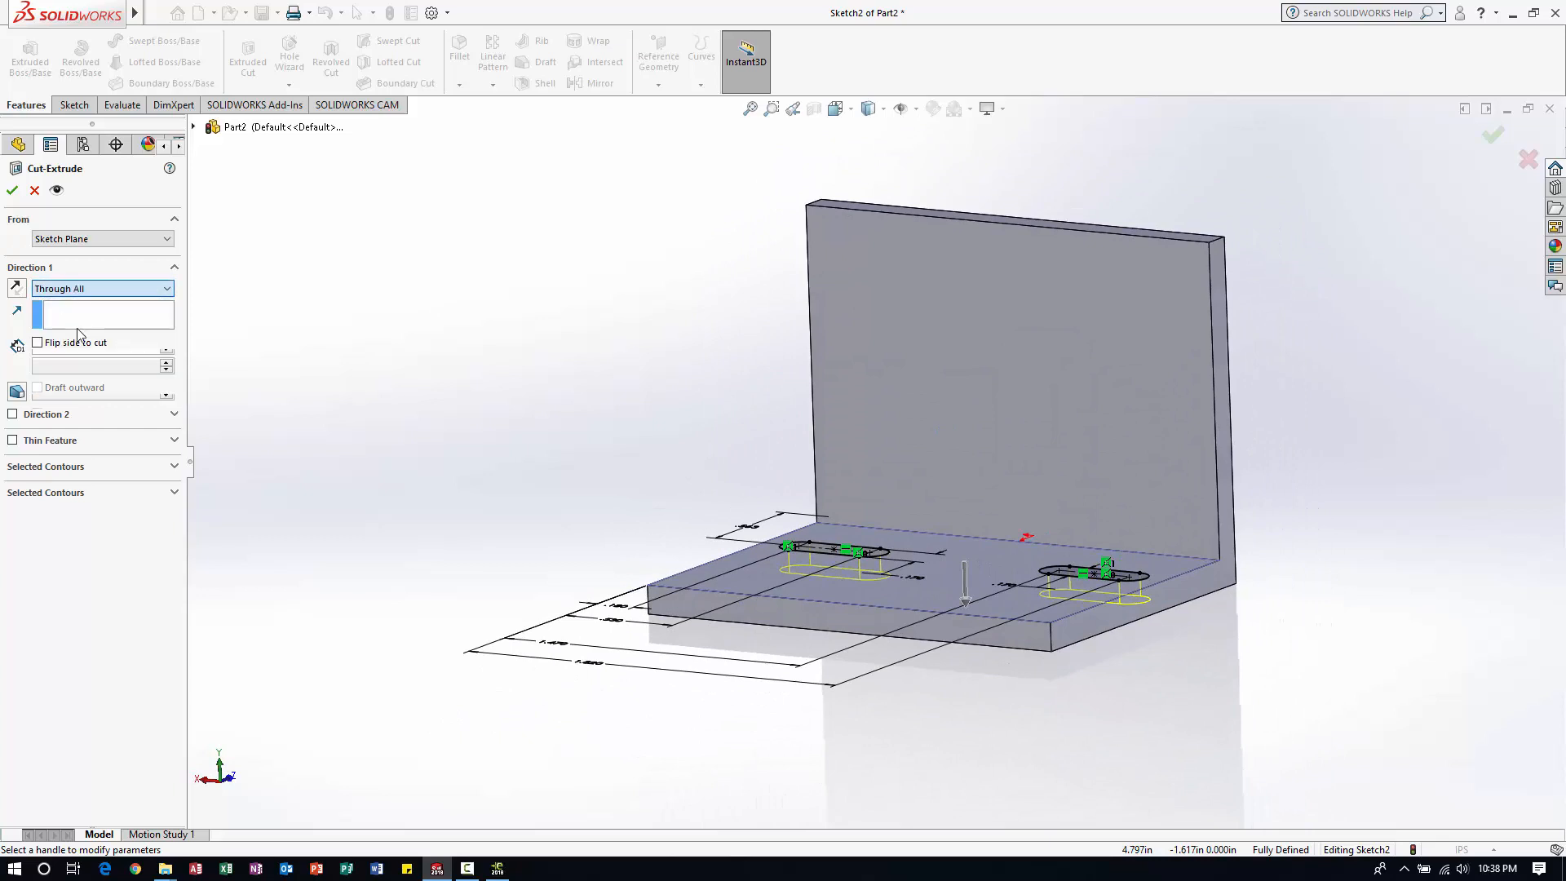
click(14, 191)
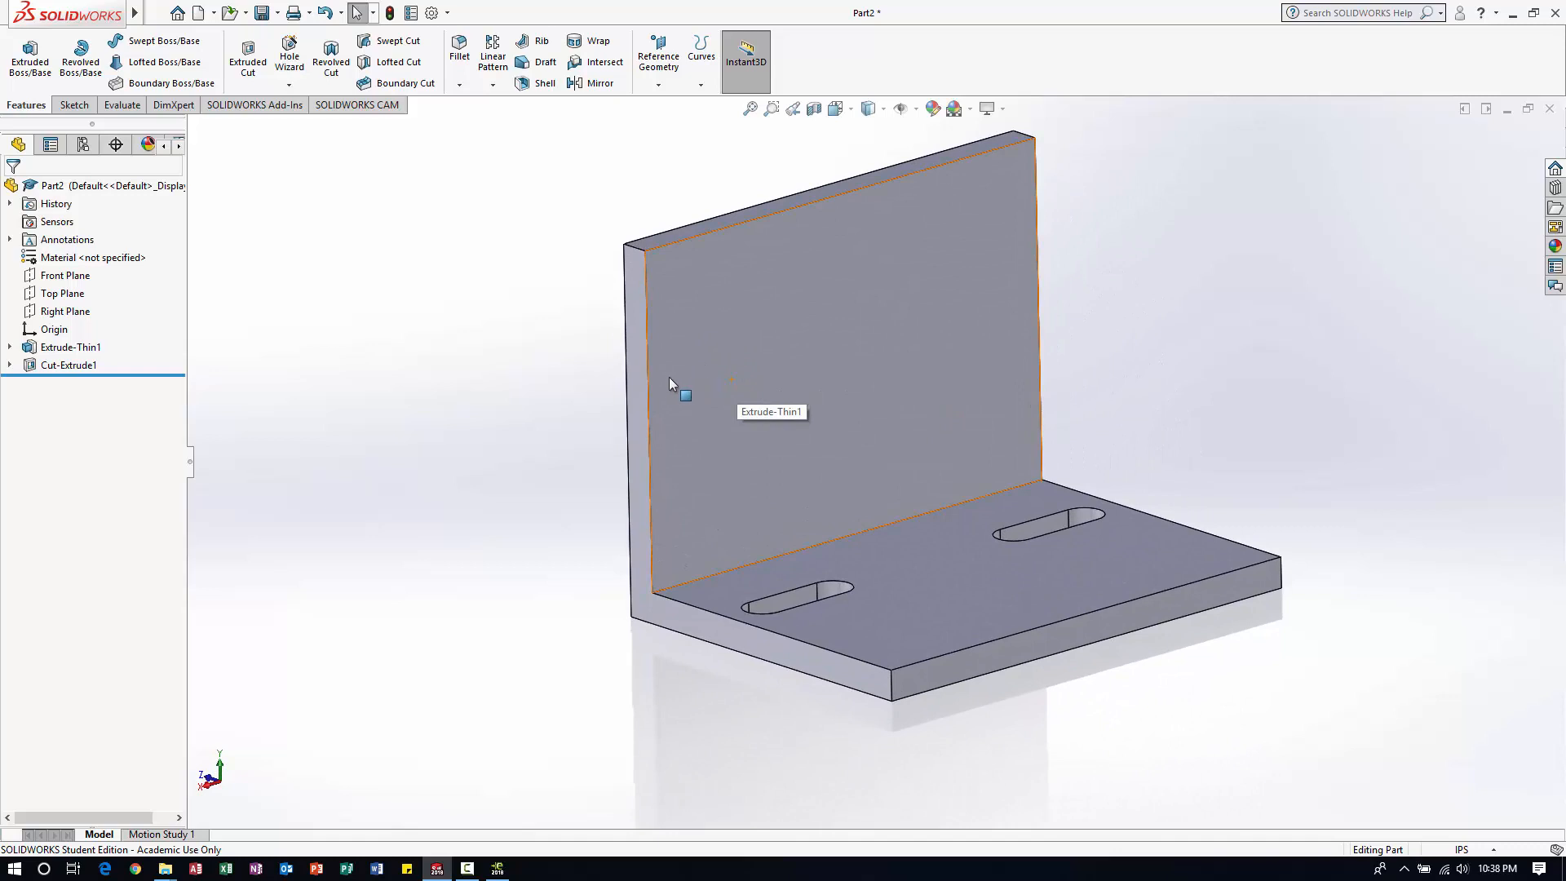
click(711, 448)
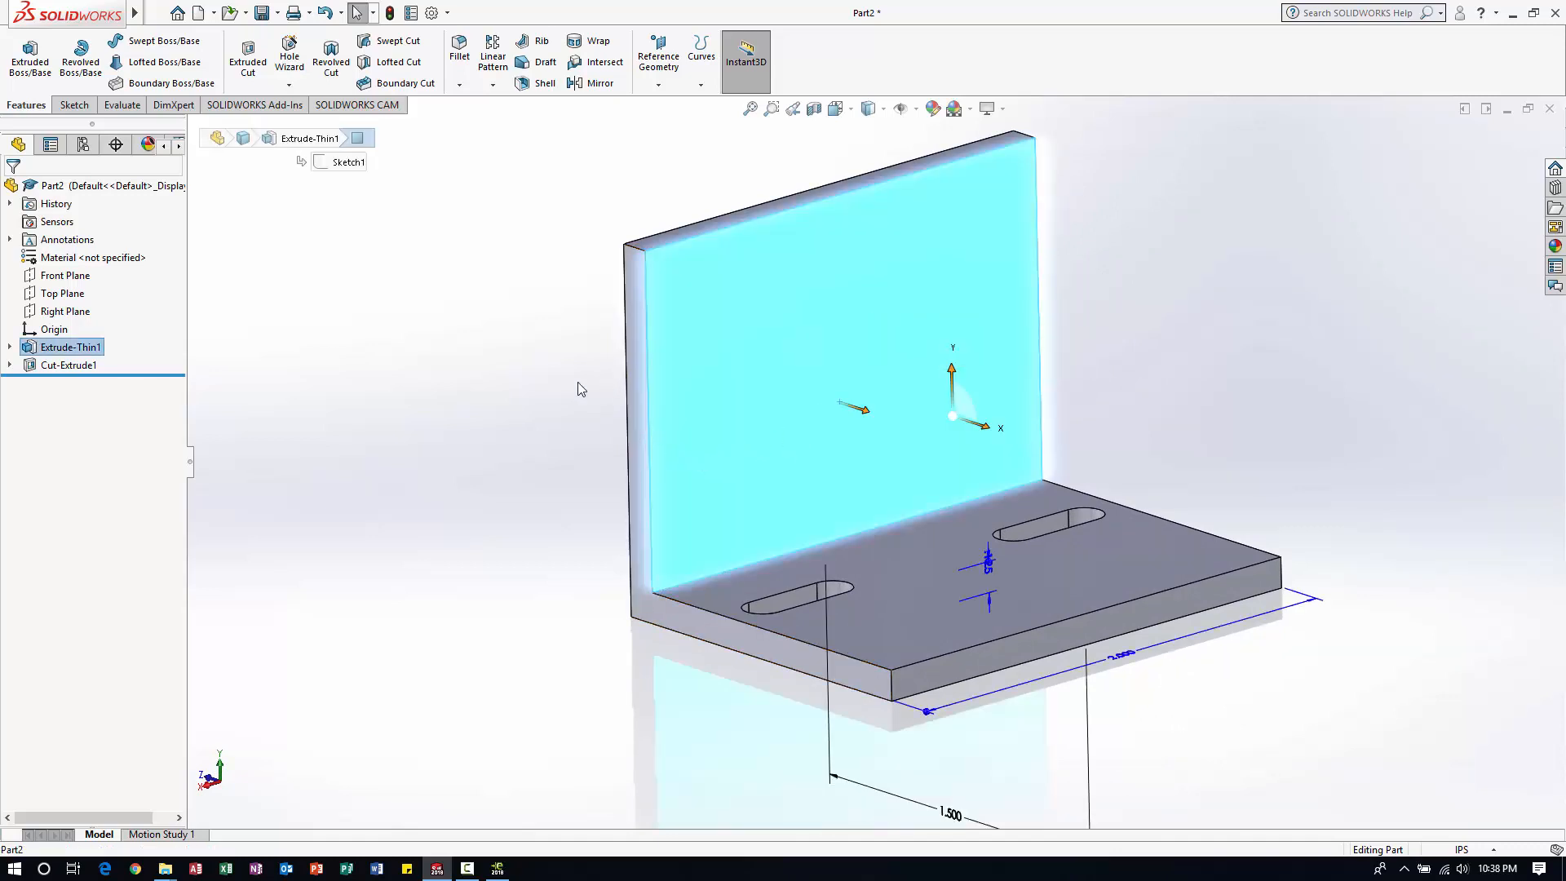
click(74, 104)
click(23, 51)
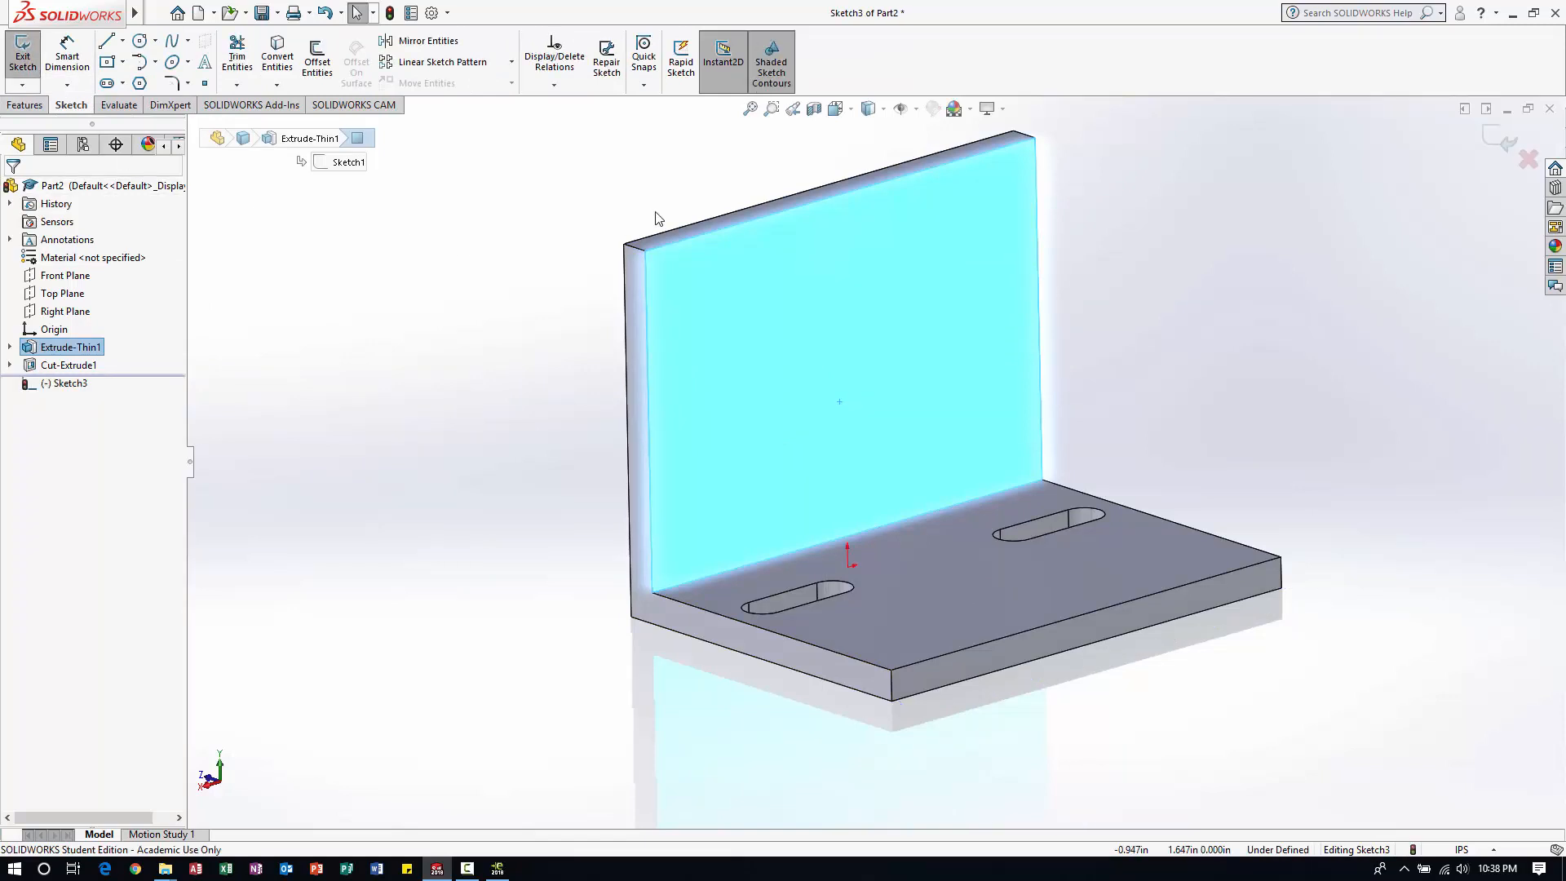
key(ctrl+8)
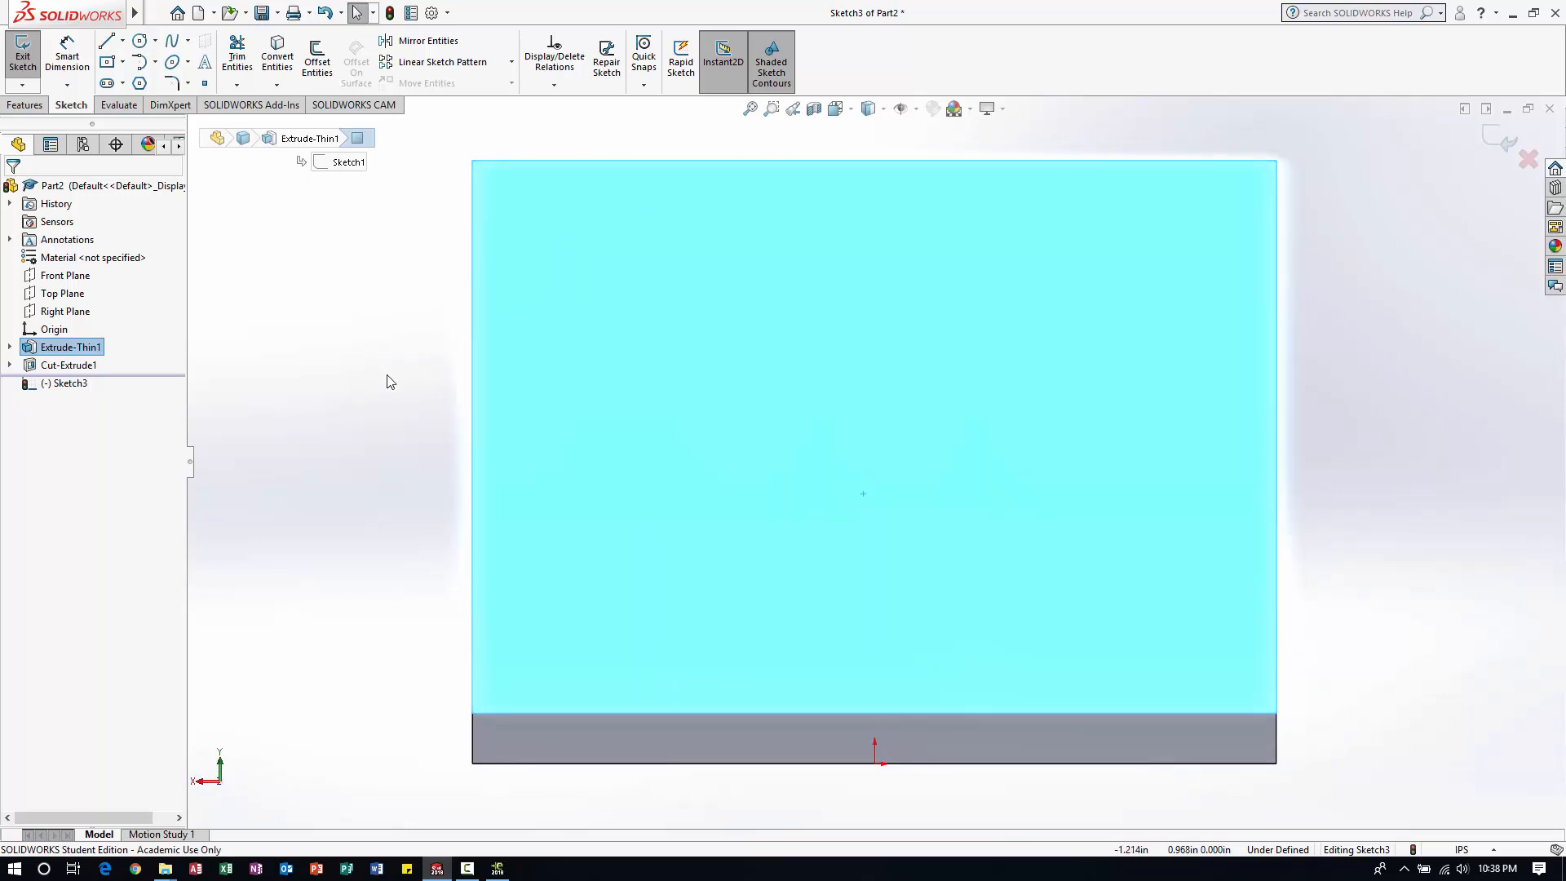
click(386, 475)
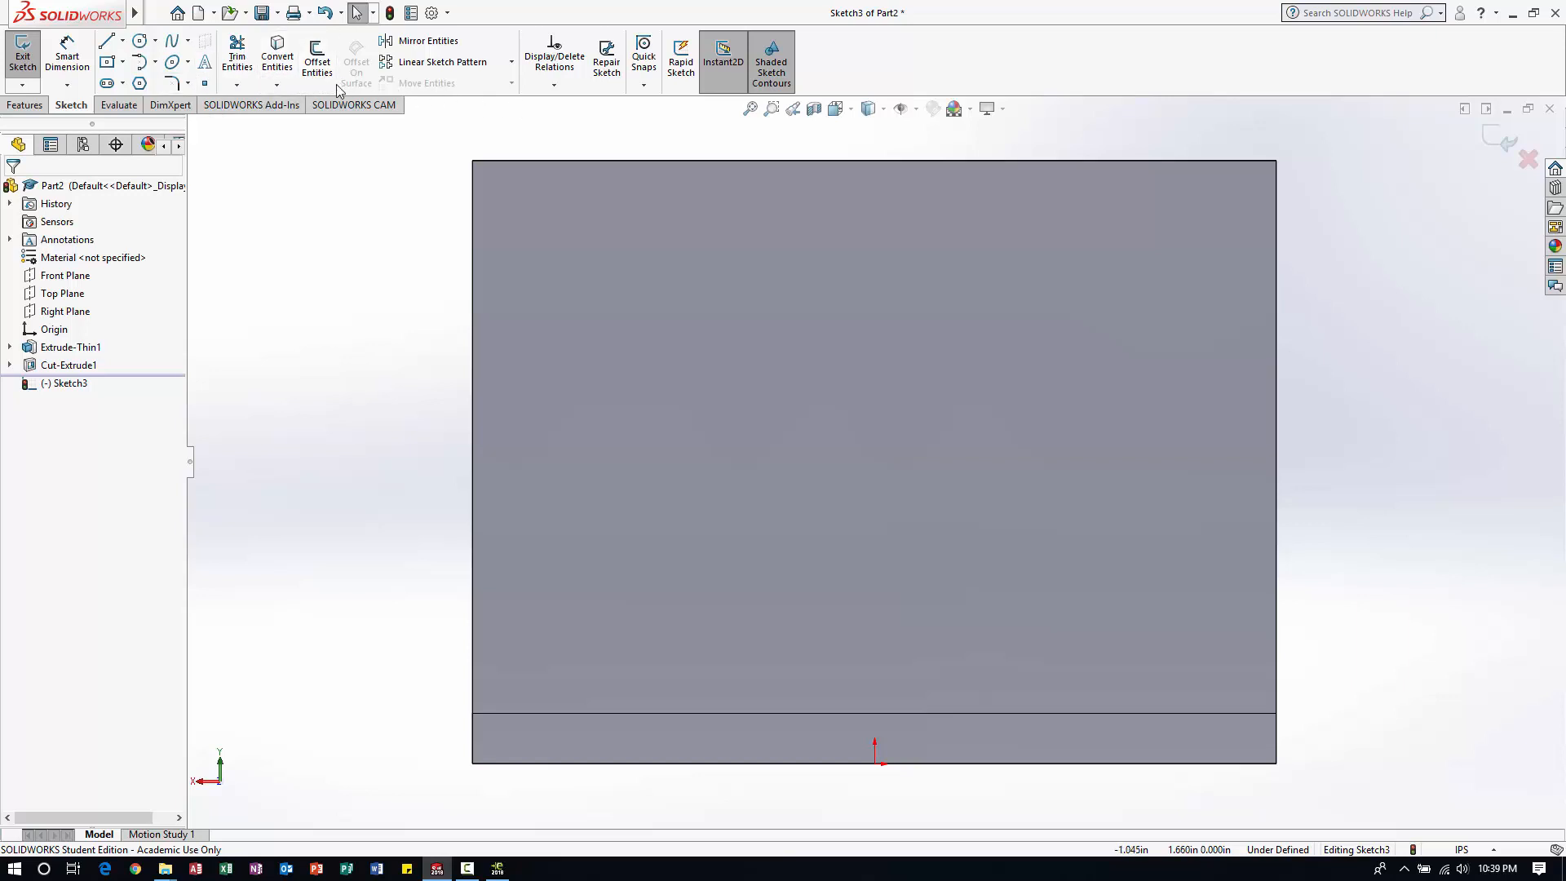
click(24, 105)
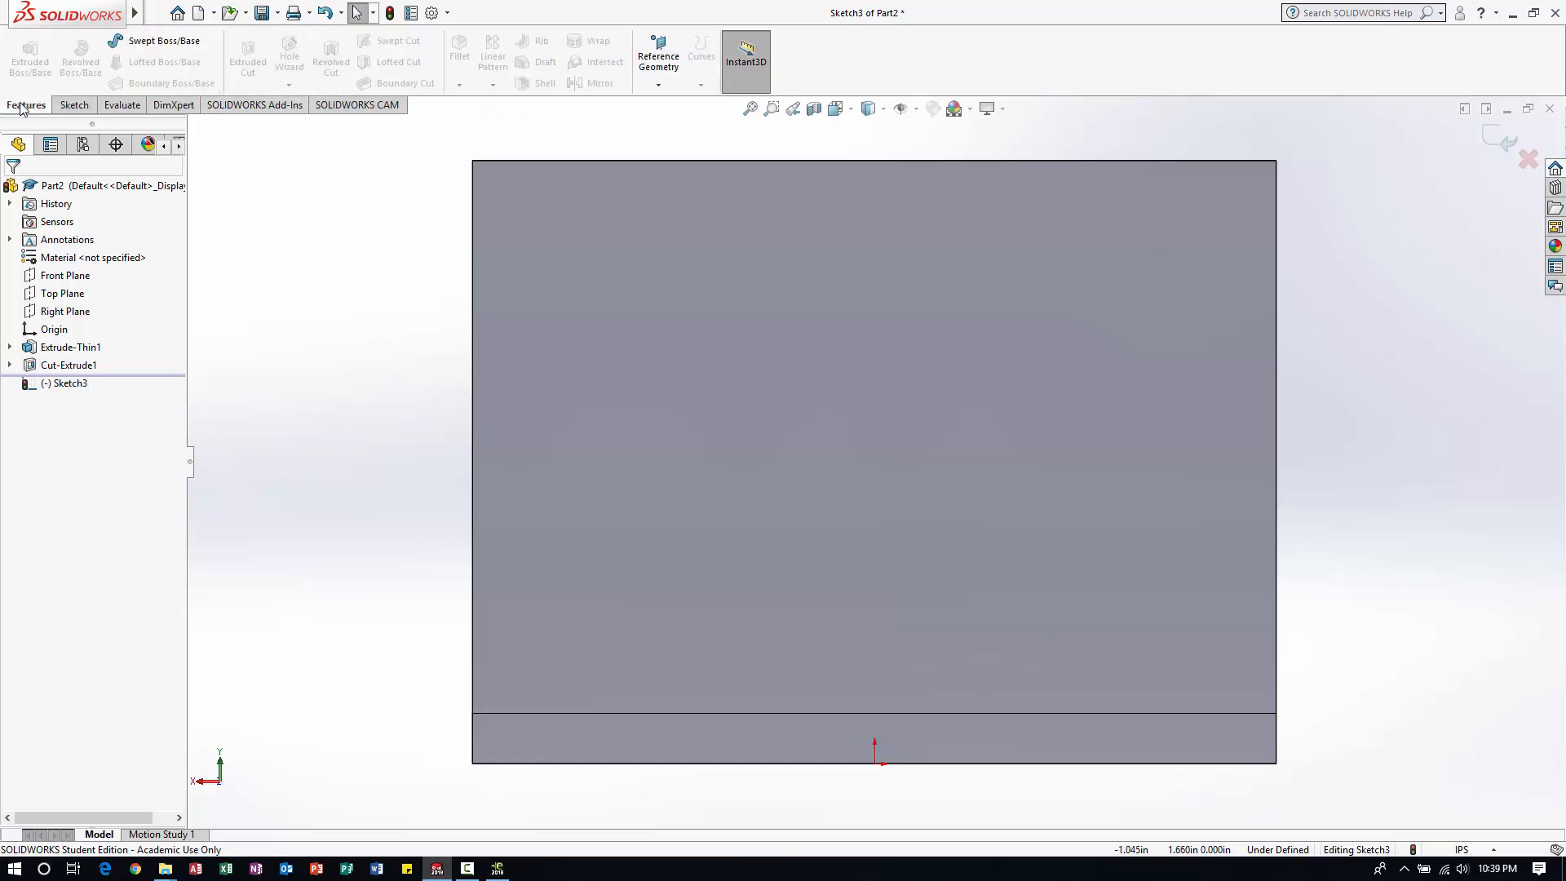
click(70, 106)
click(23, 49)
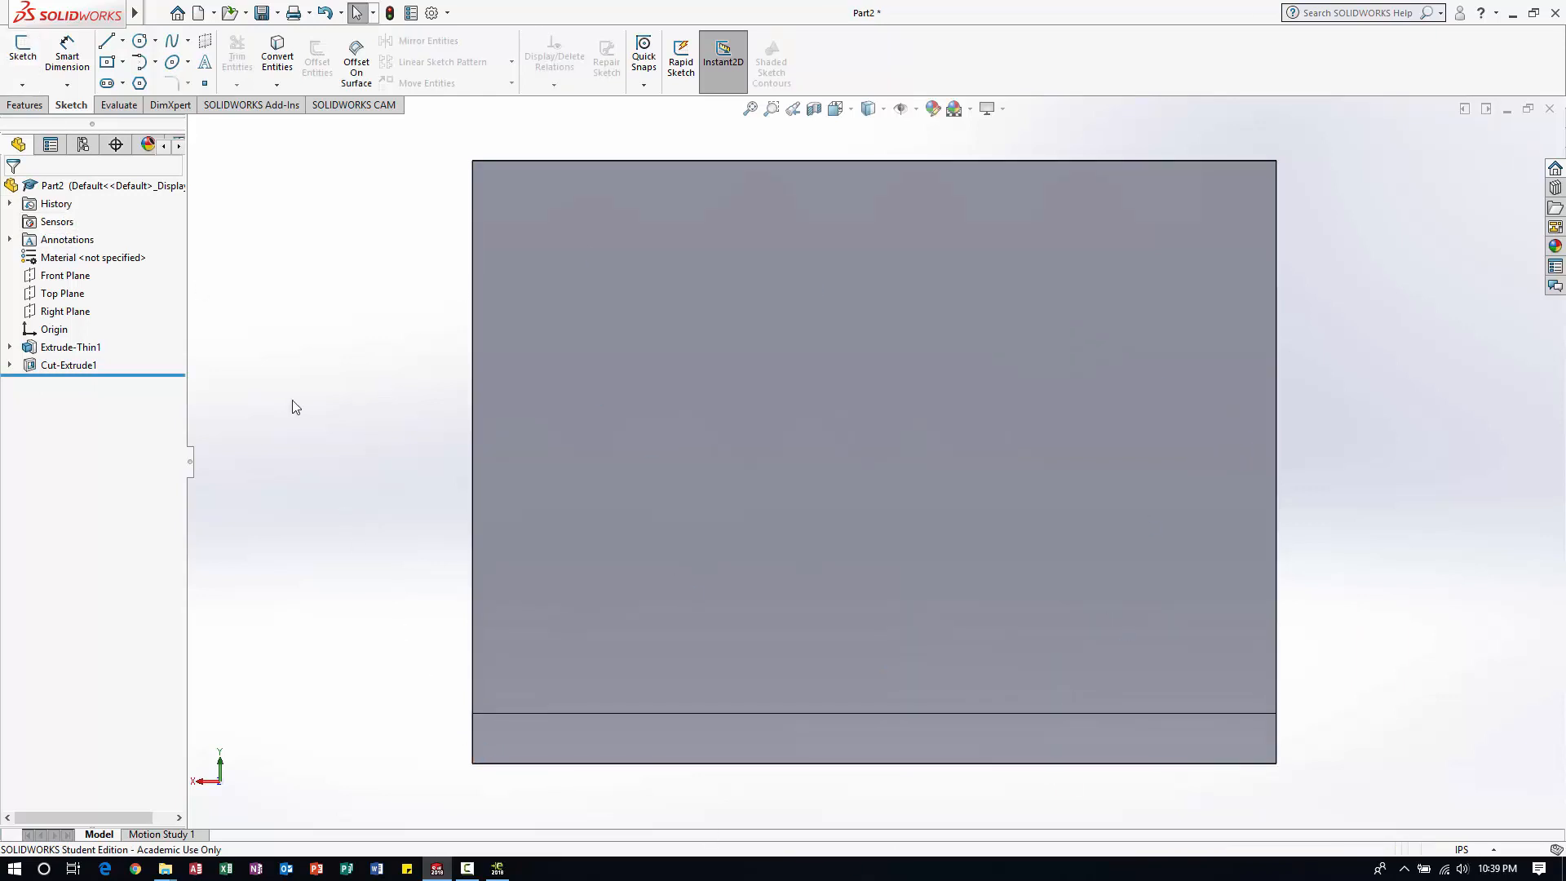
- Start a Hole Wizard feature with the ANSI Inch standard and the plain Hole type
click(41, 104)
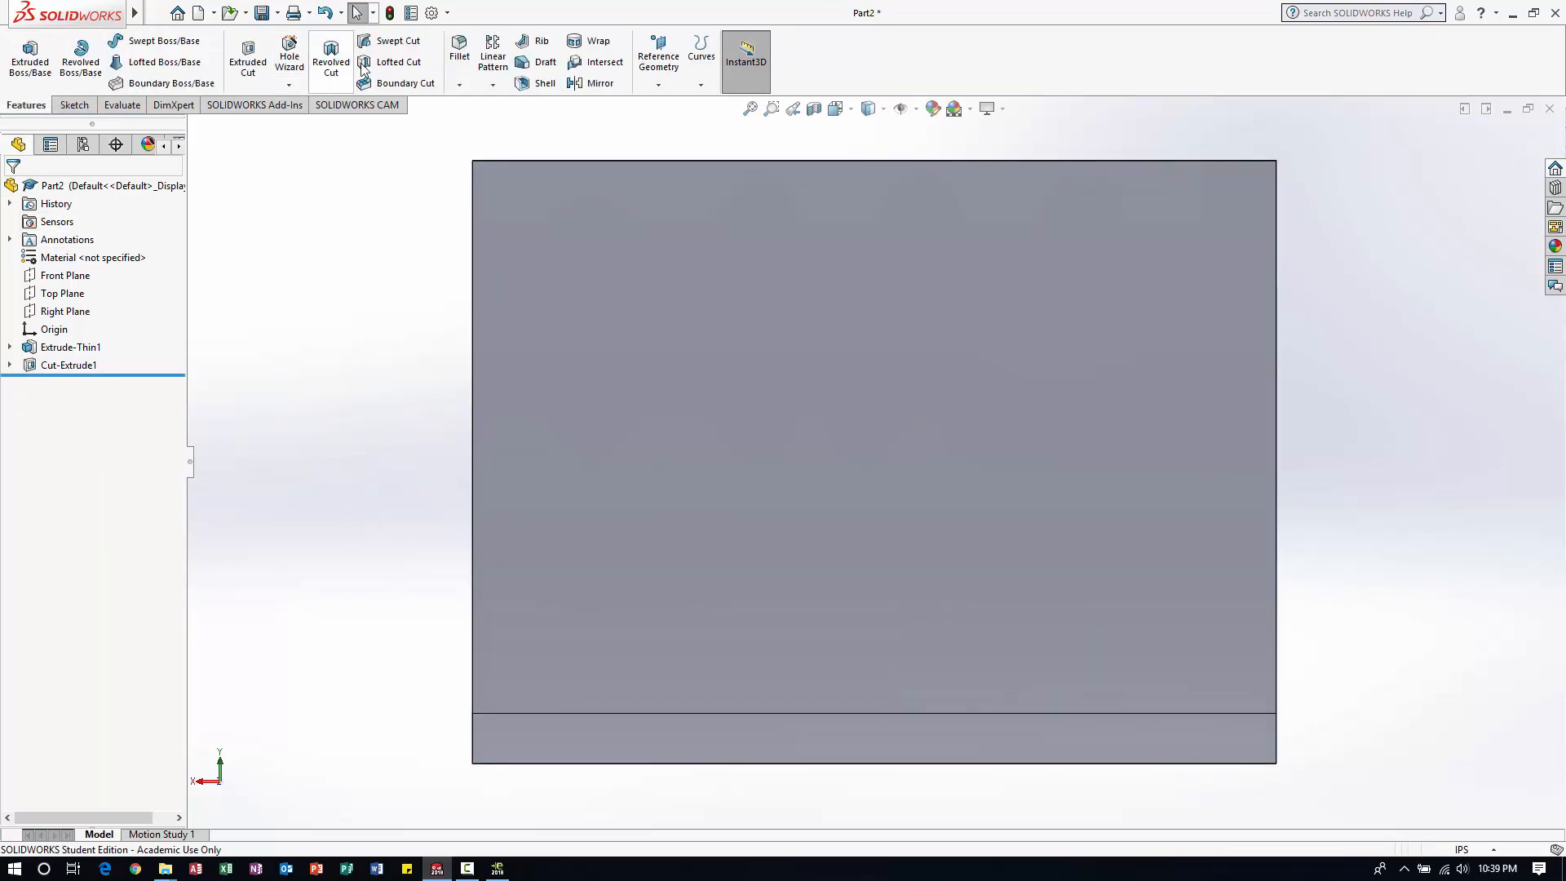
click(289, 55)
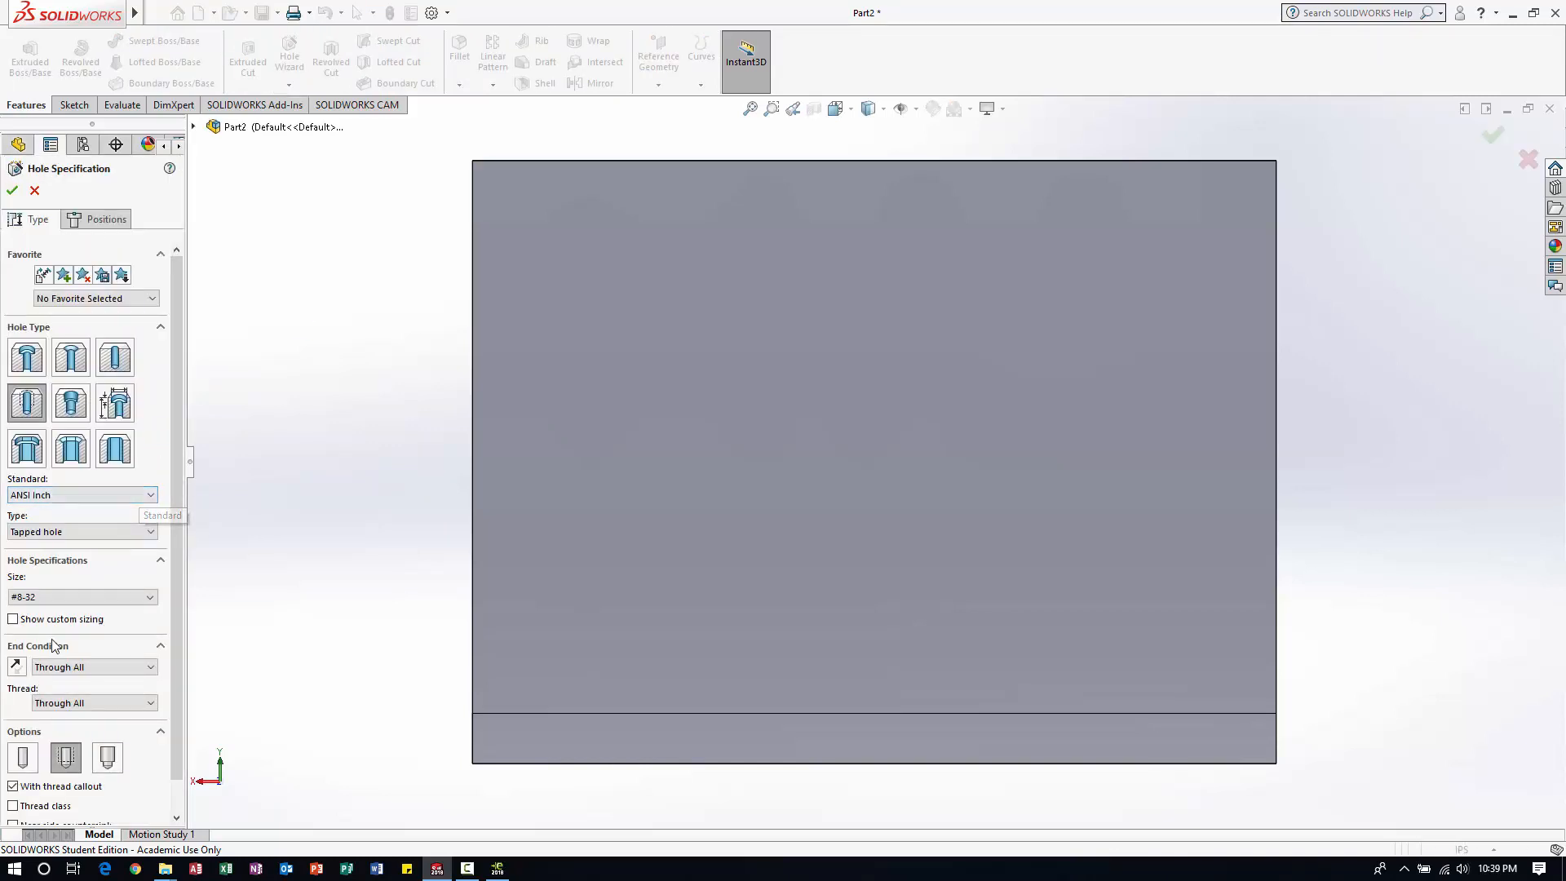
click(62, 495)
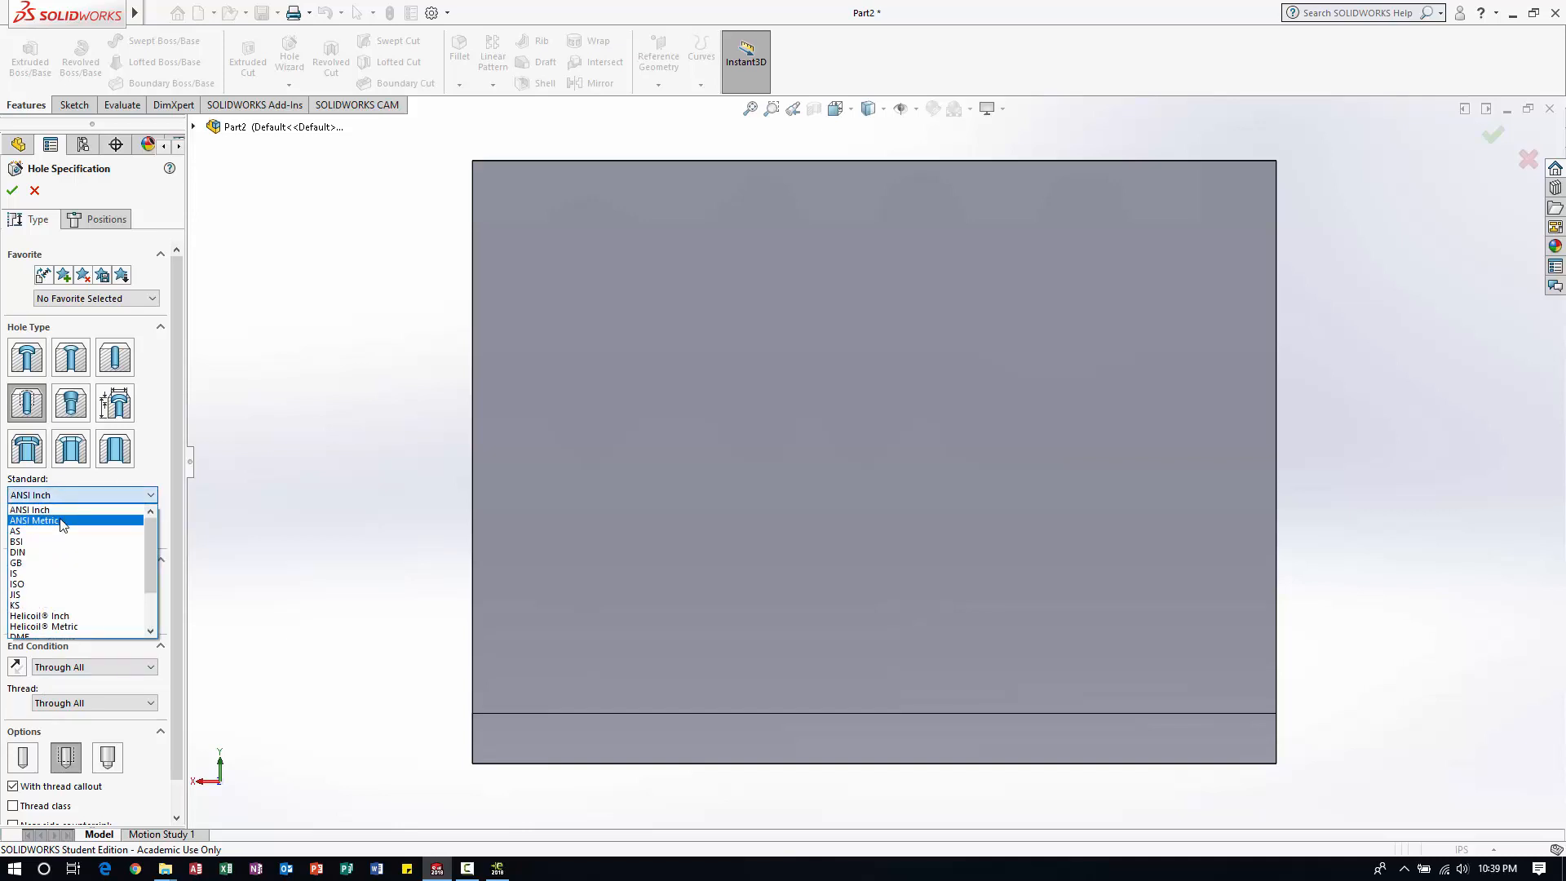
click(57, 510)
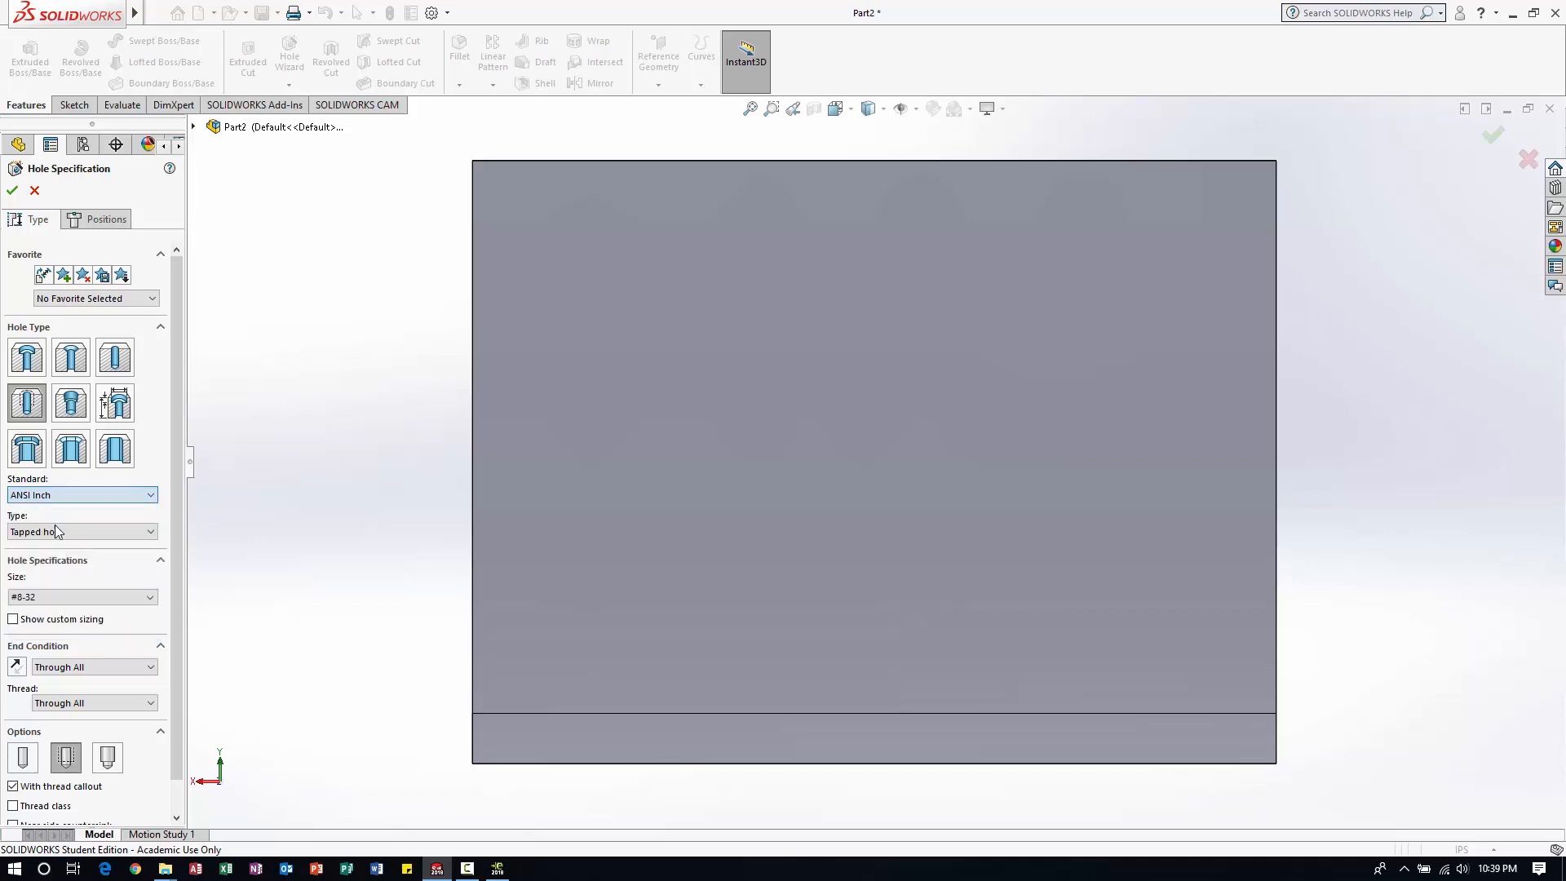
click(119, 359)
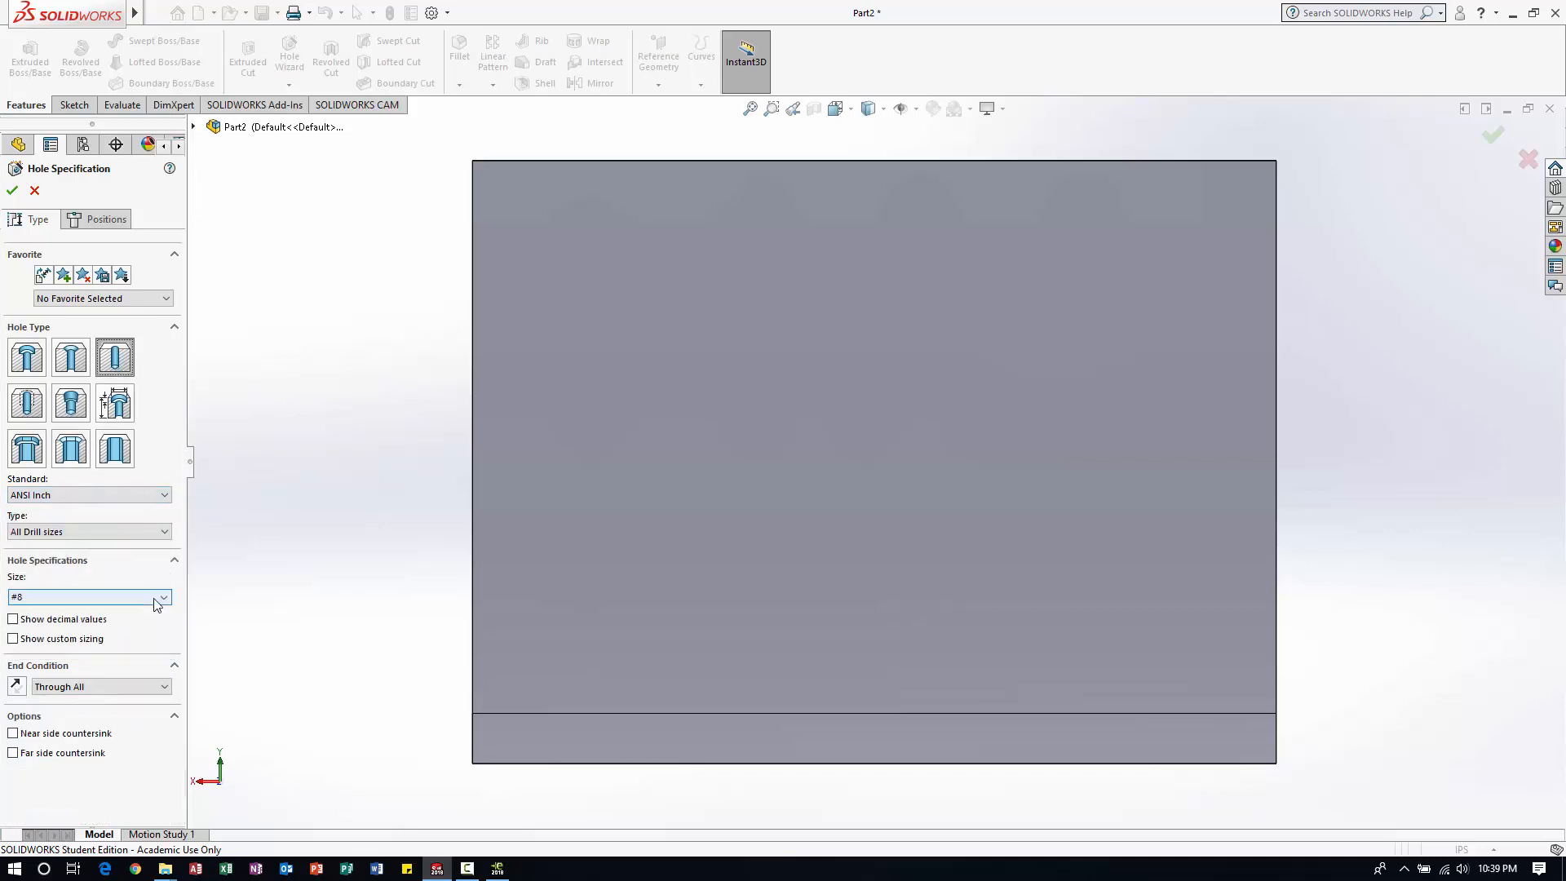
- Show decimal values for the ANSI Inch drill sizes and look through the available sizes up to 1 in
click(79, 598)
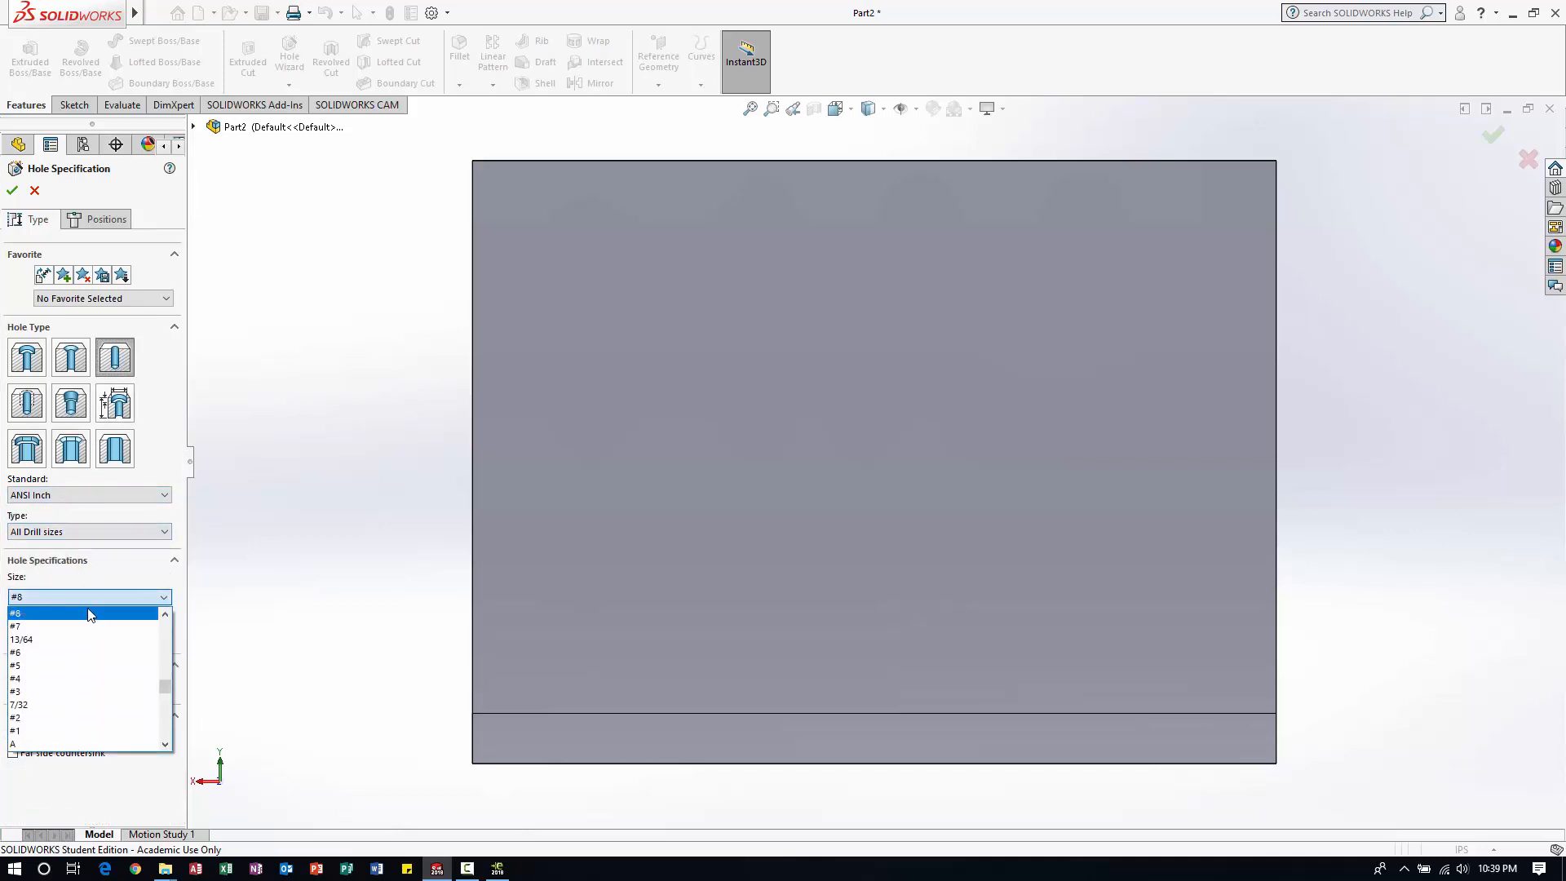
click(85, 610)
click(61, 622)
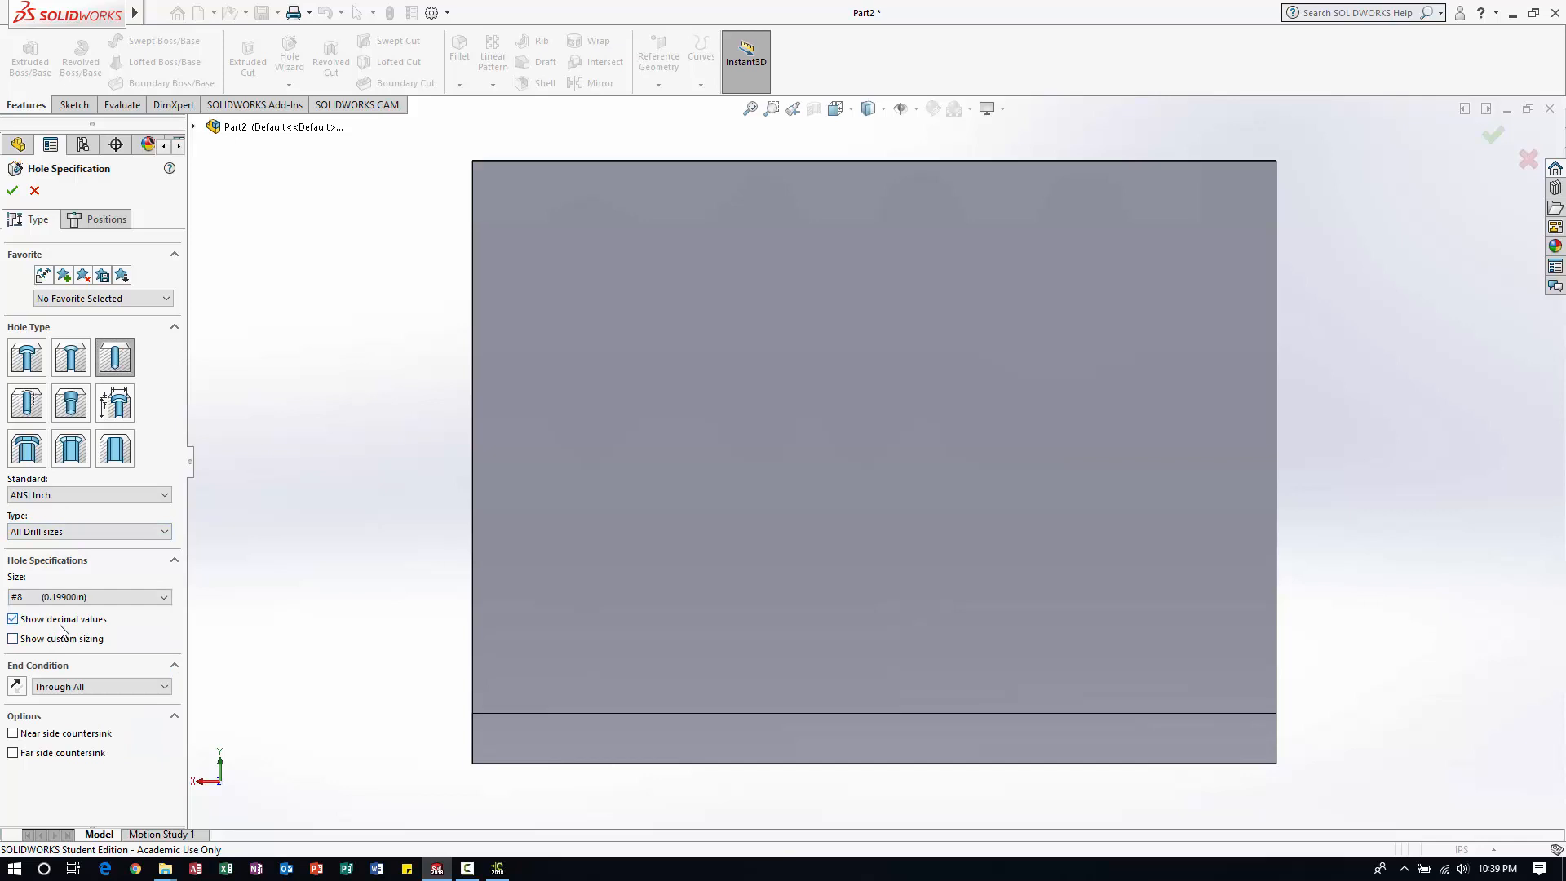
click(94, 599)
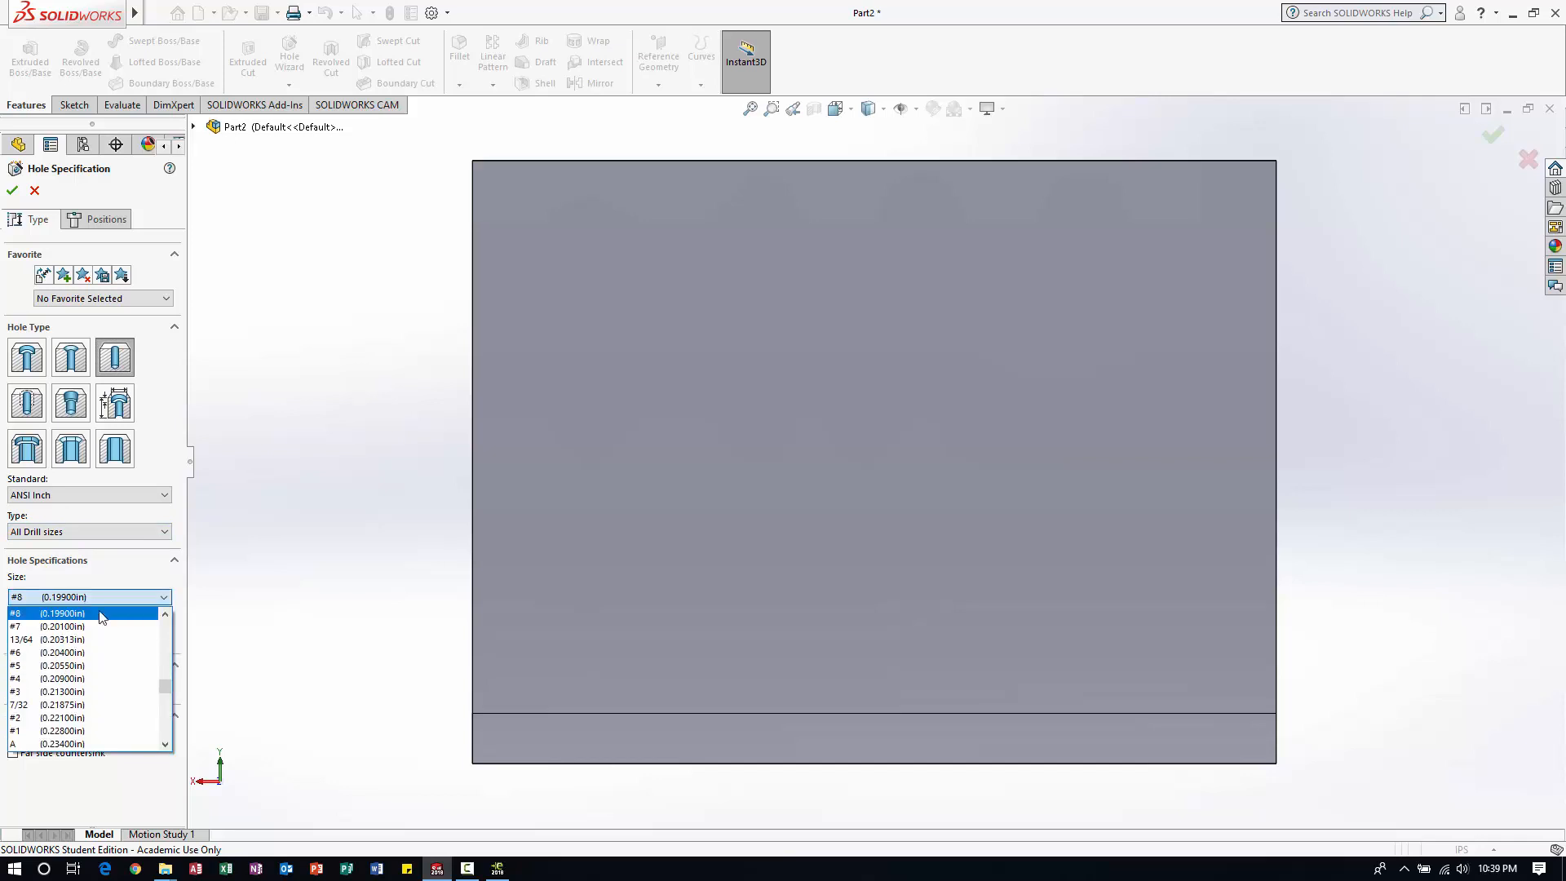
drag(166, 694, 167, 719)
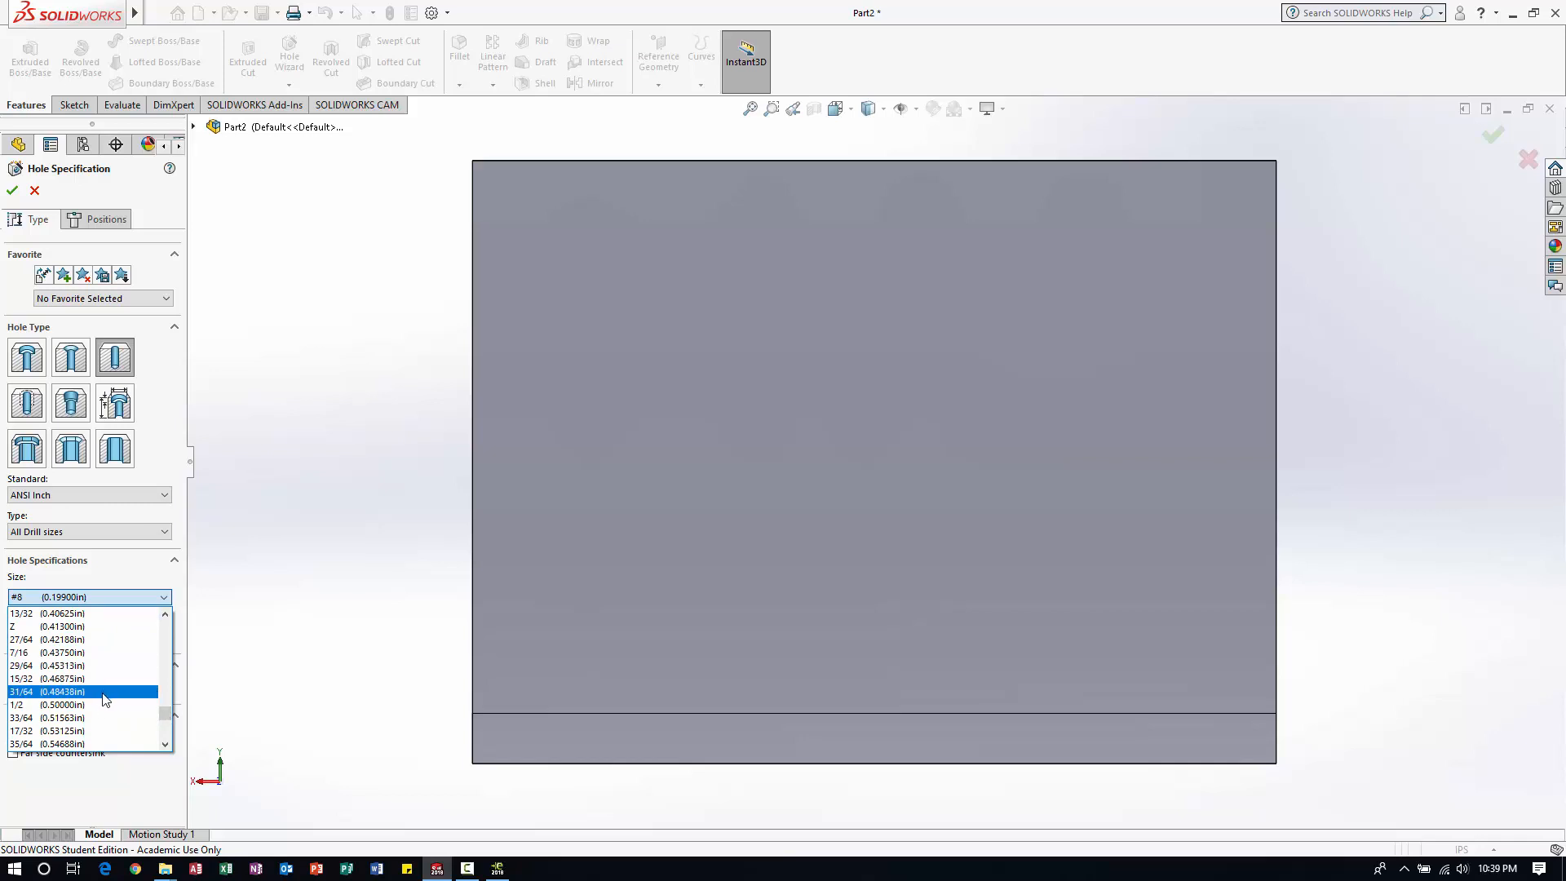
drag(166, 718, 166, 736)
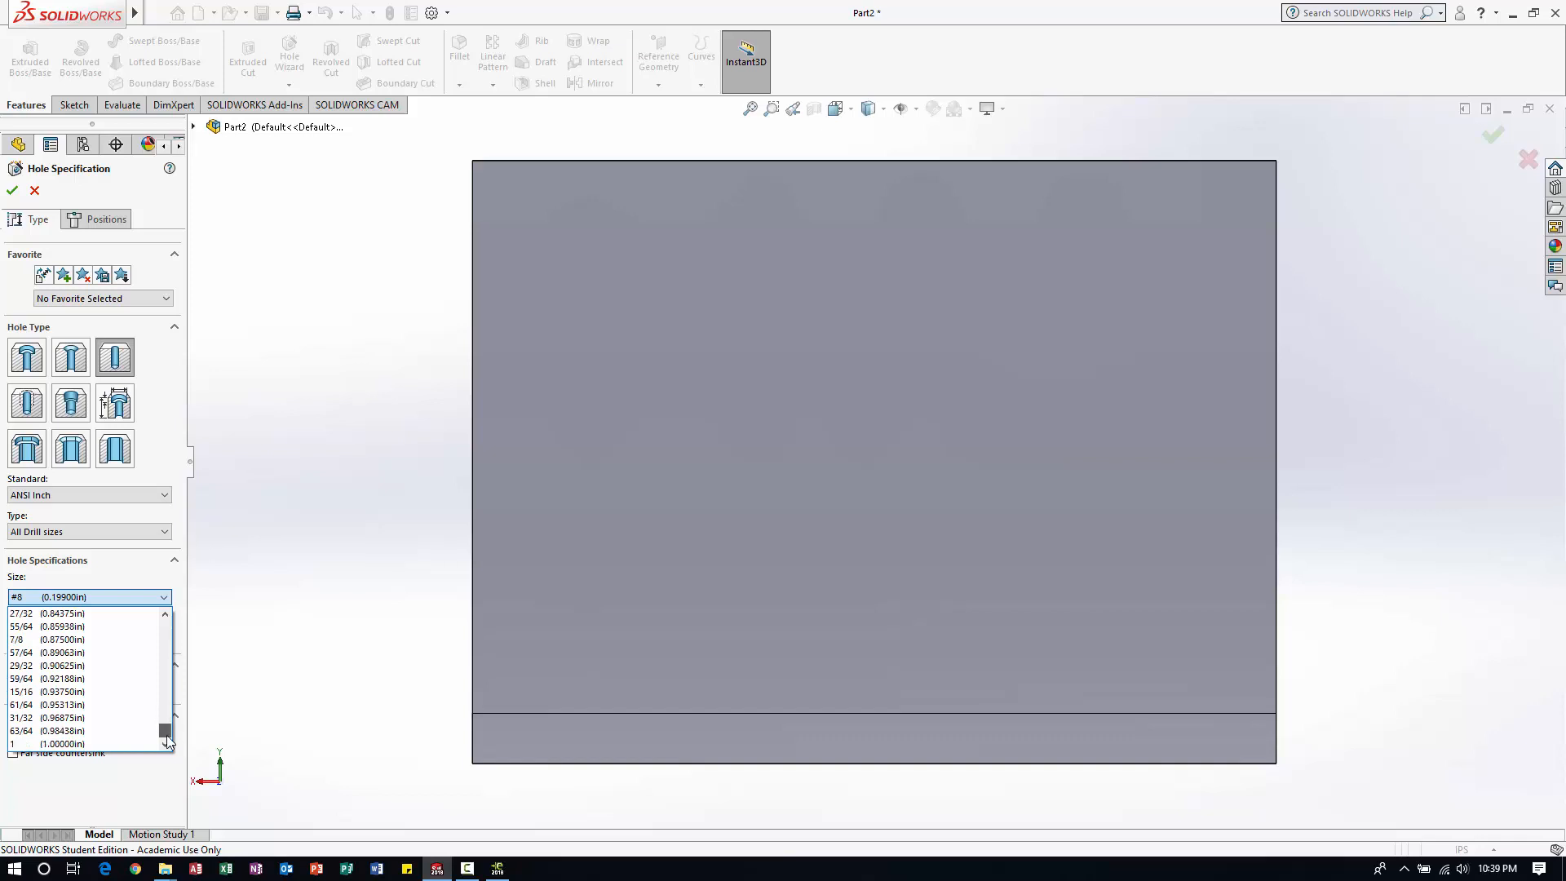
click(130, 560)
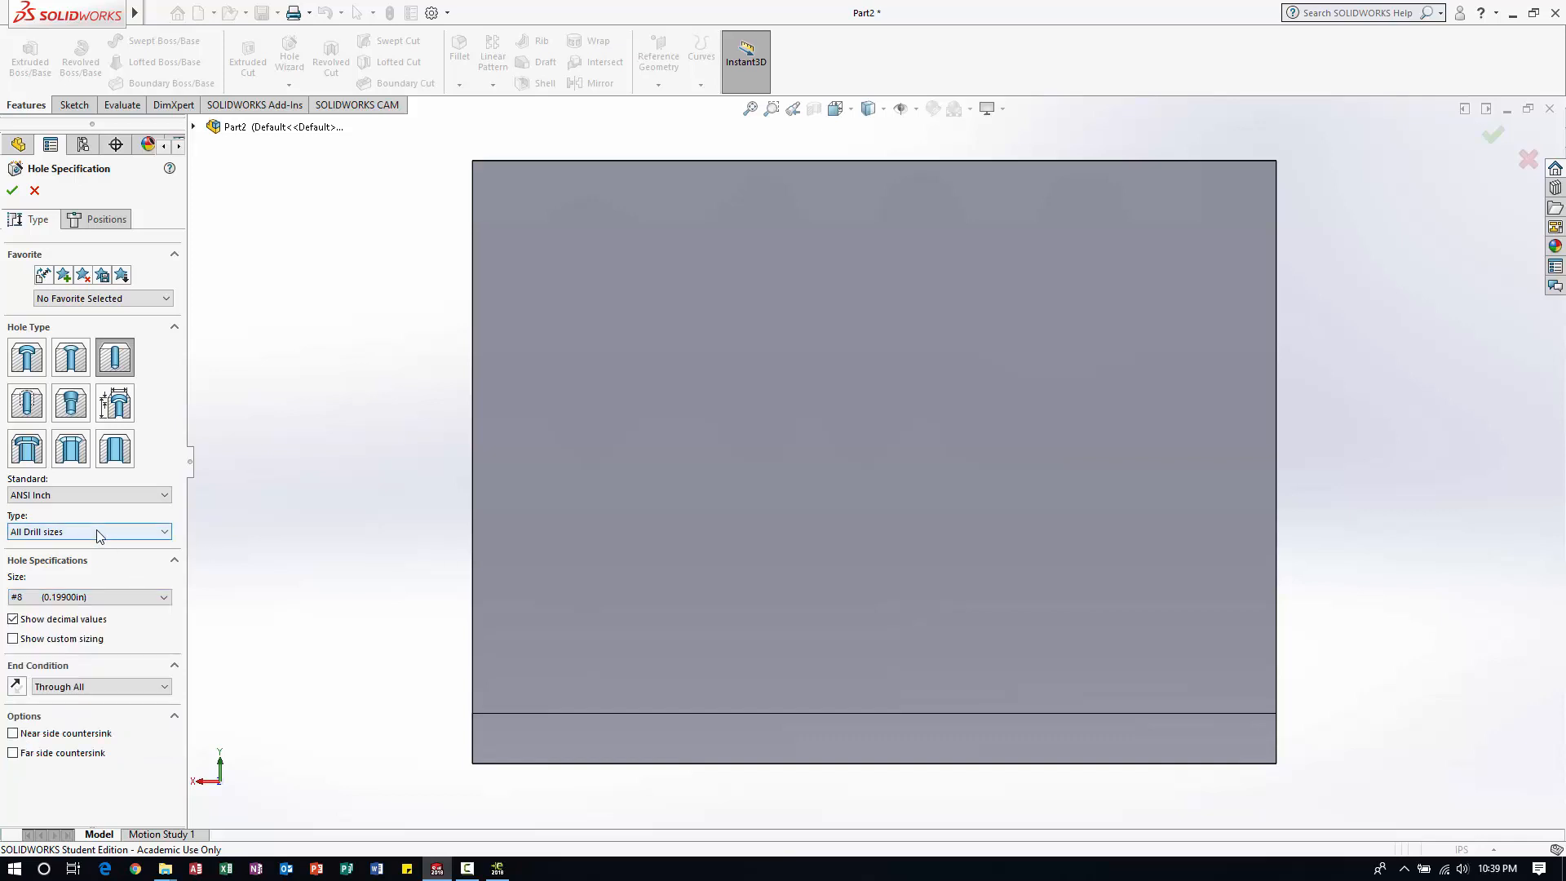
- Switch the hole to the ANSI Metric standard with the Drill sizes type and choose size Ø12.0
click(95, 496)
click(91, 518)
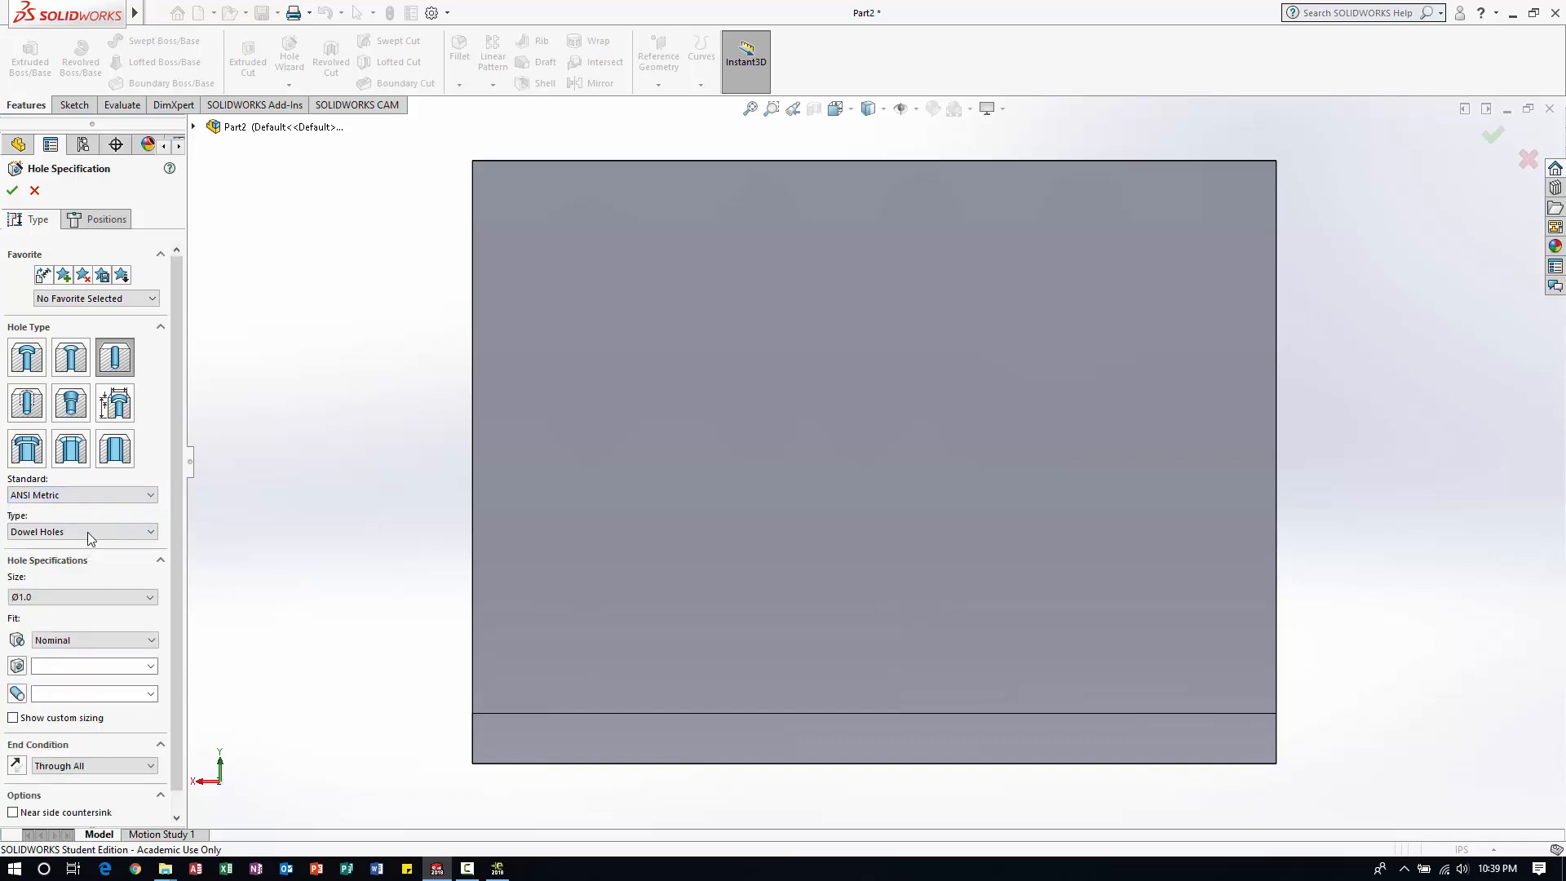
click(87, 531)
click(81, 558)
click(90, 598)
click(134, 597)
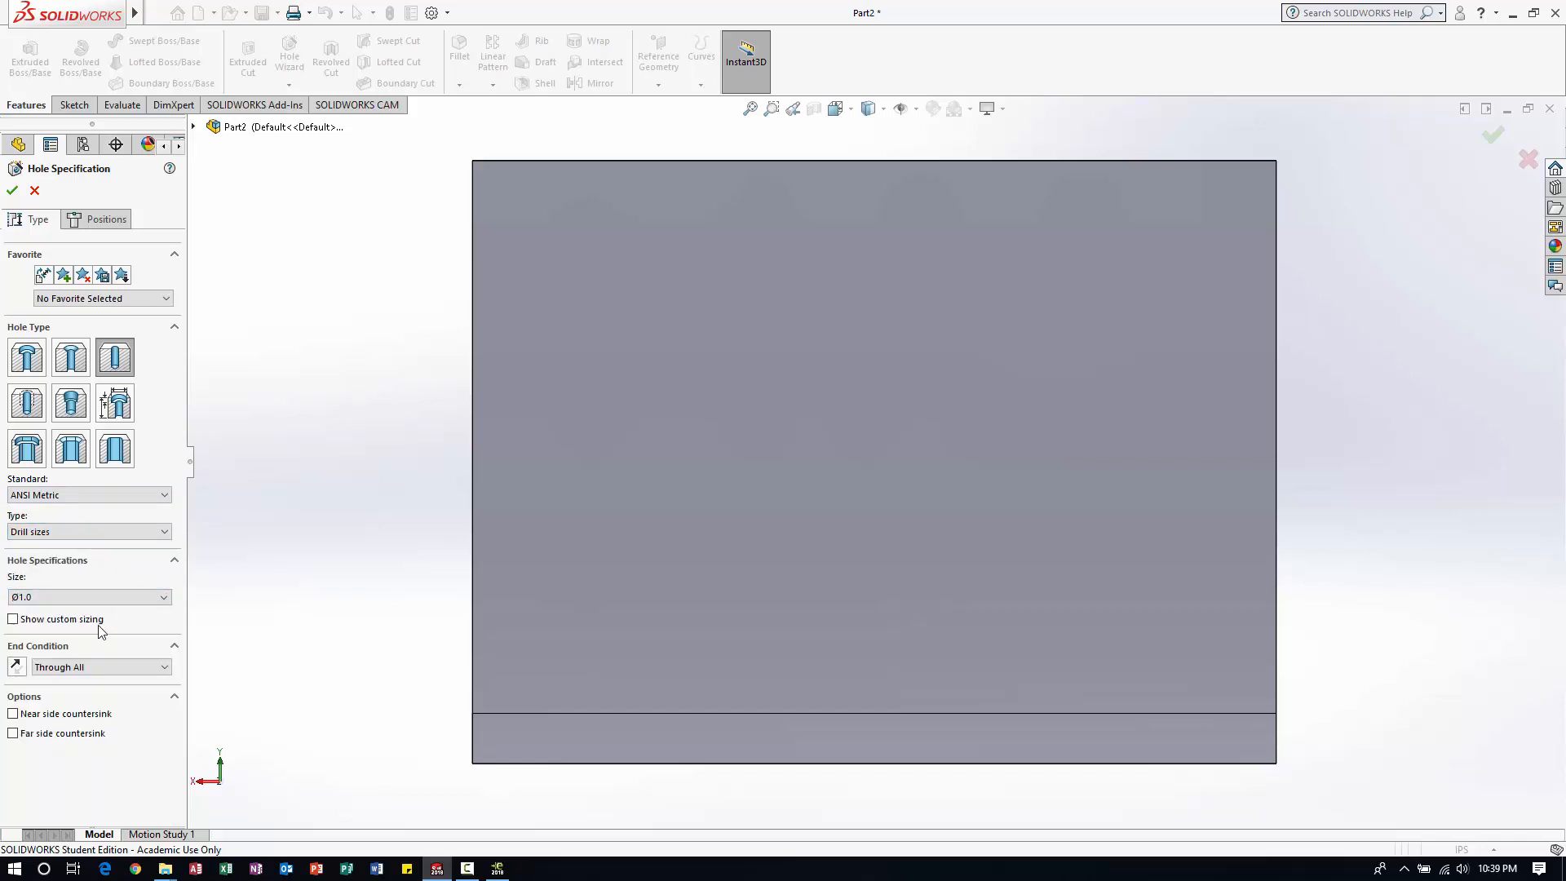
click(105, 597)
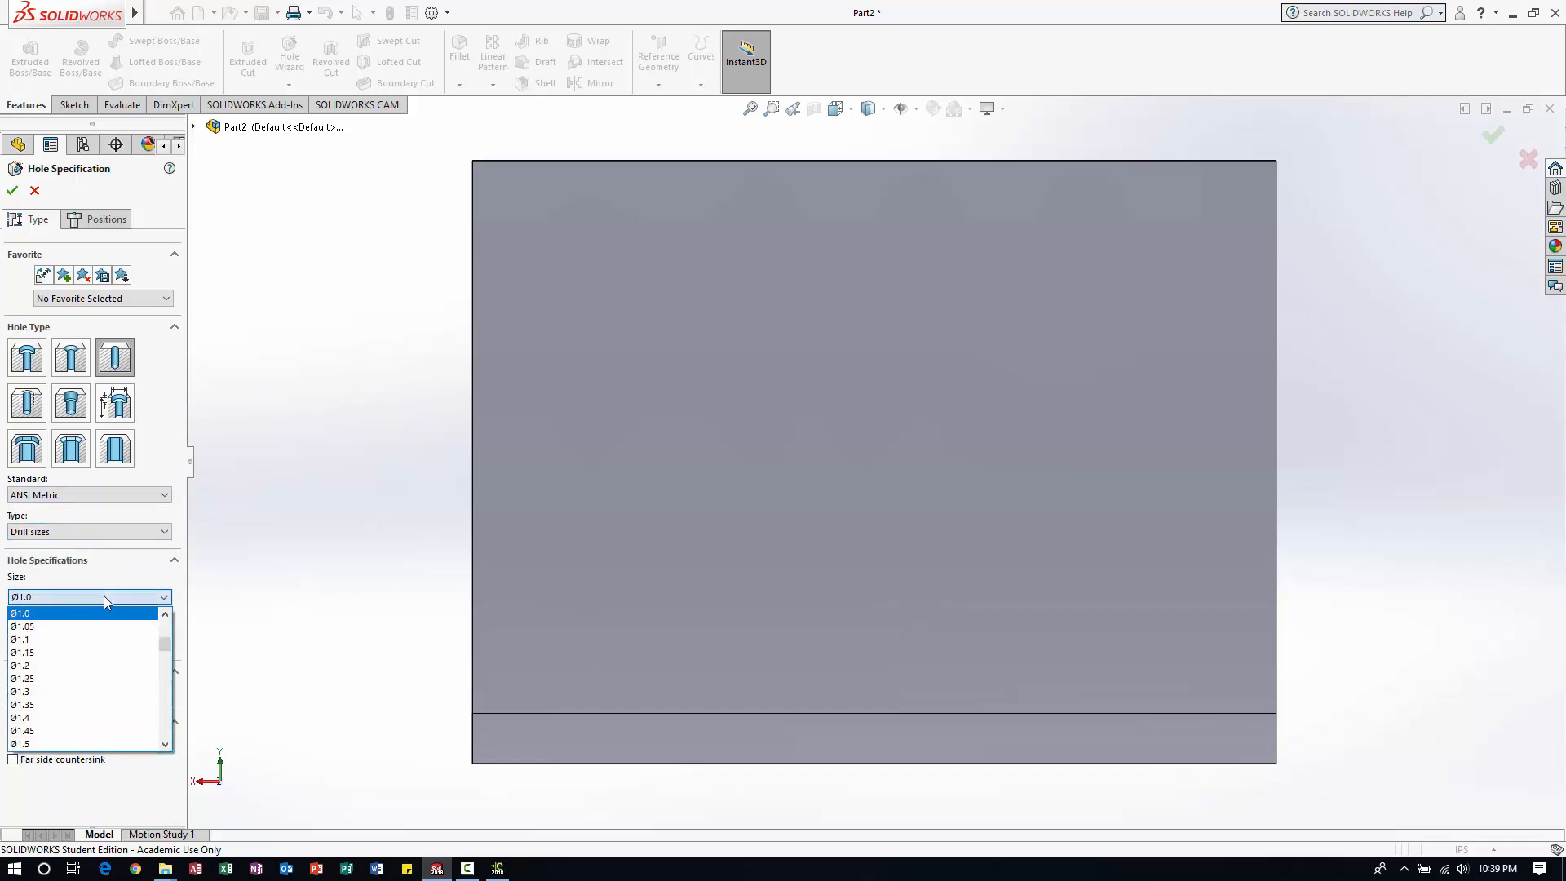
drag(164, 628, 160, 715)
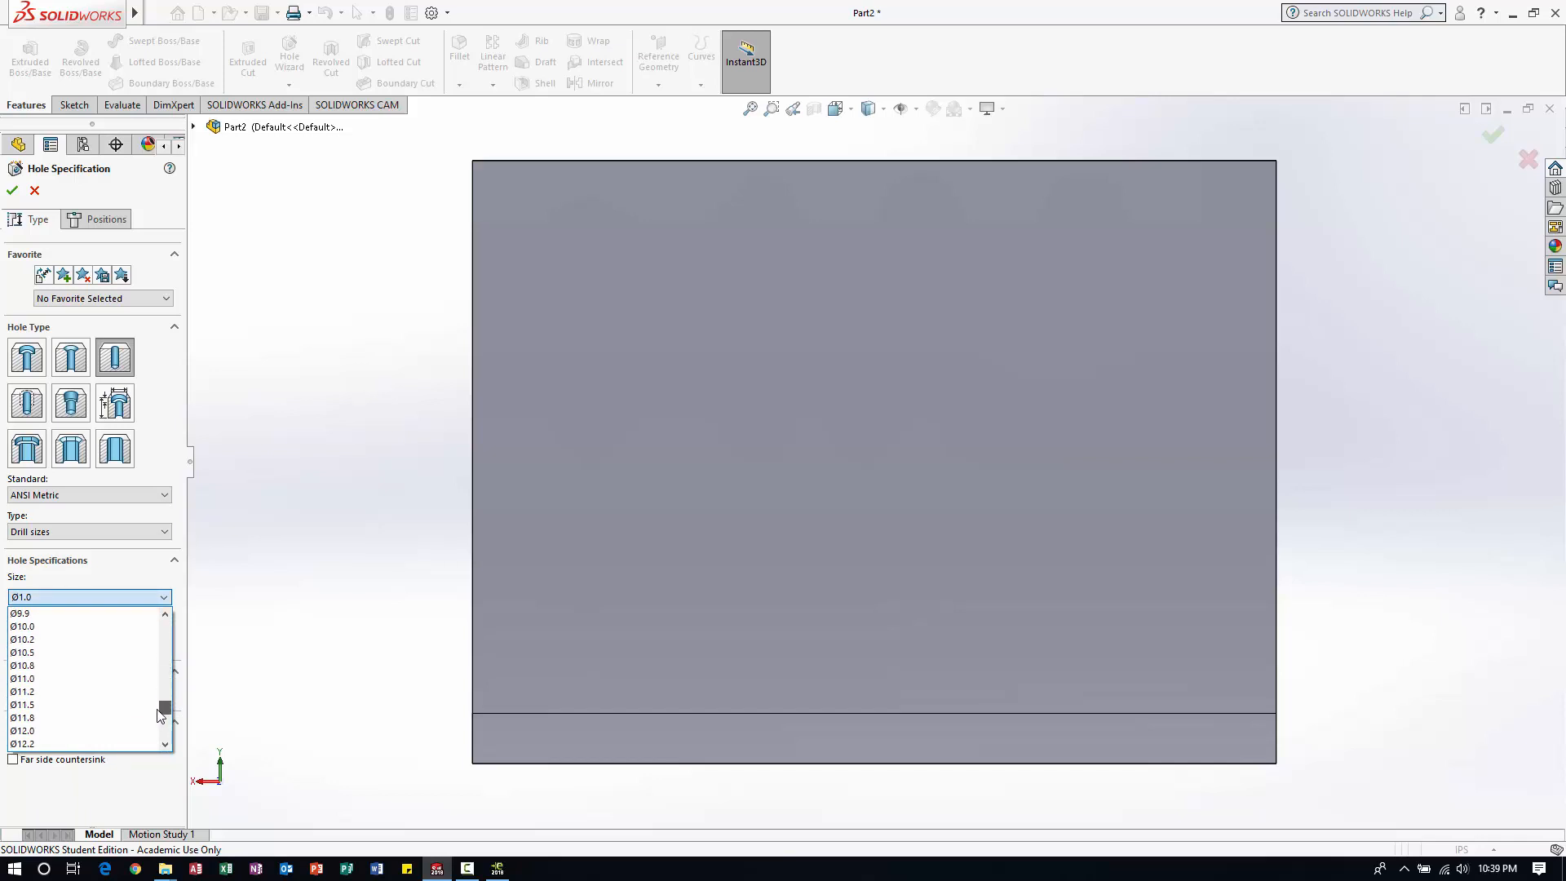
click(95, 732)
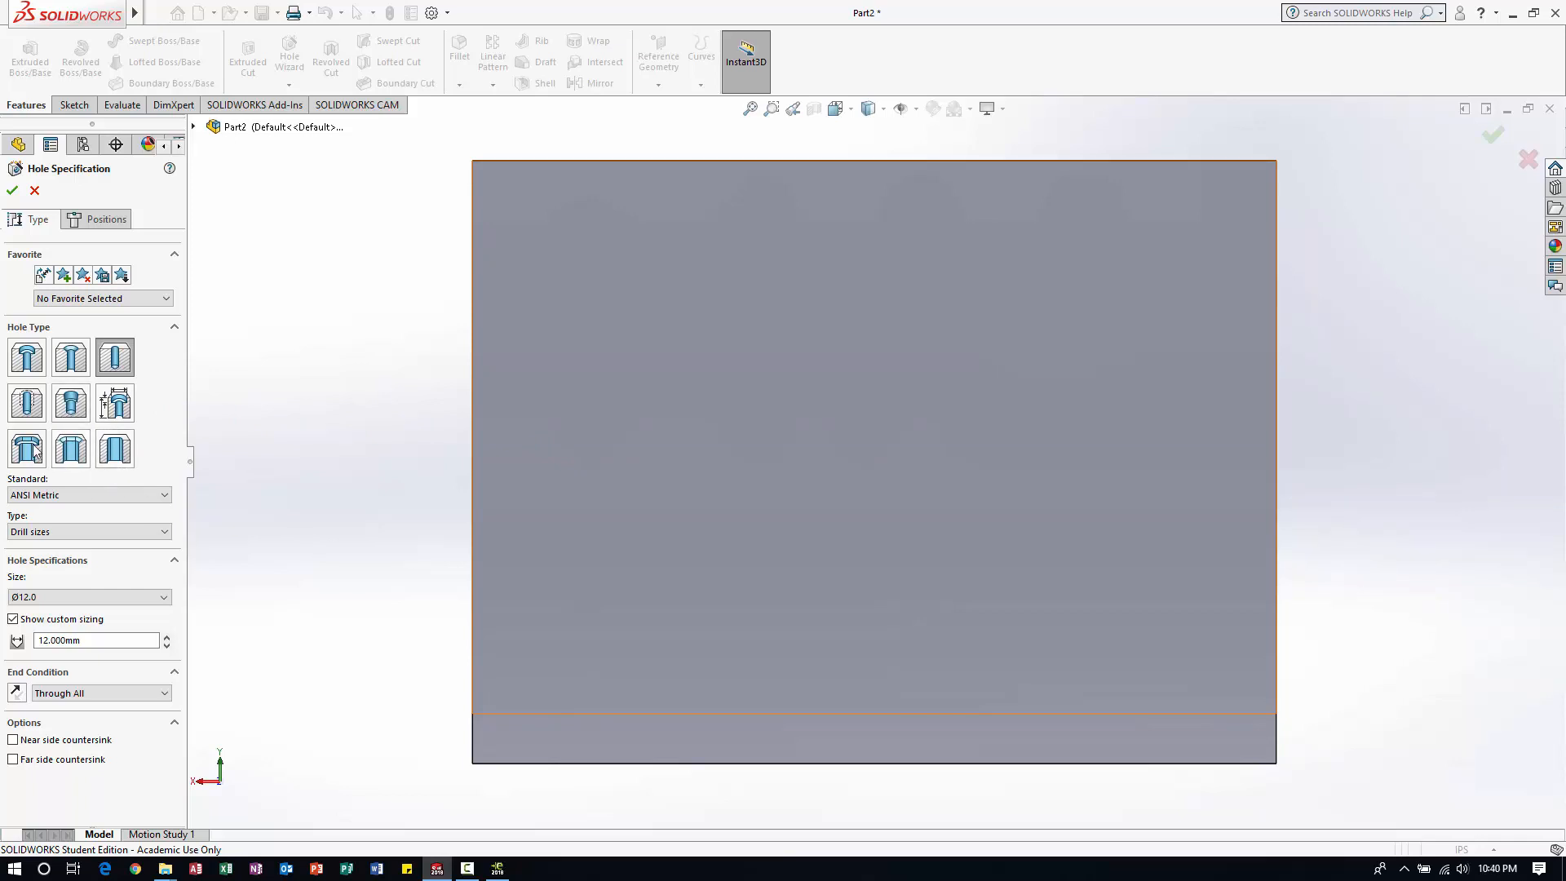
- Place the Ø12.0 hole's centre on the vertical leg's face and move it to about 0.24 in sideways and 0.88 in above the origin
click(97, 218)
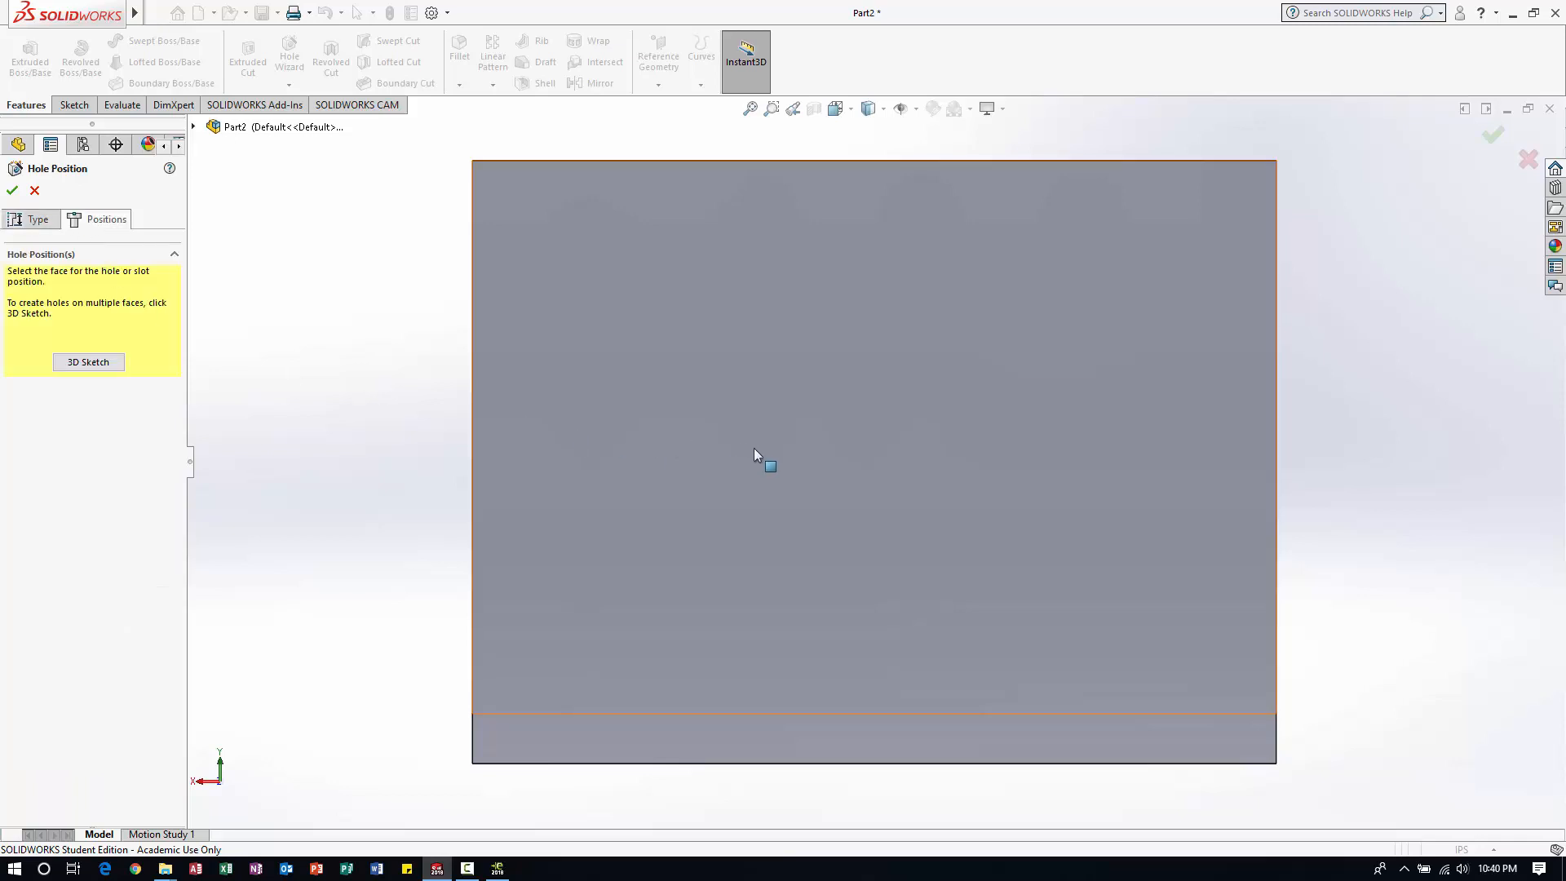
click(854, 459)
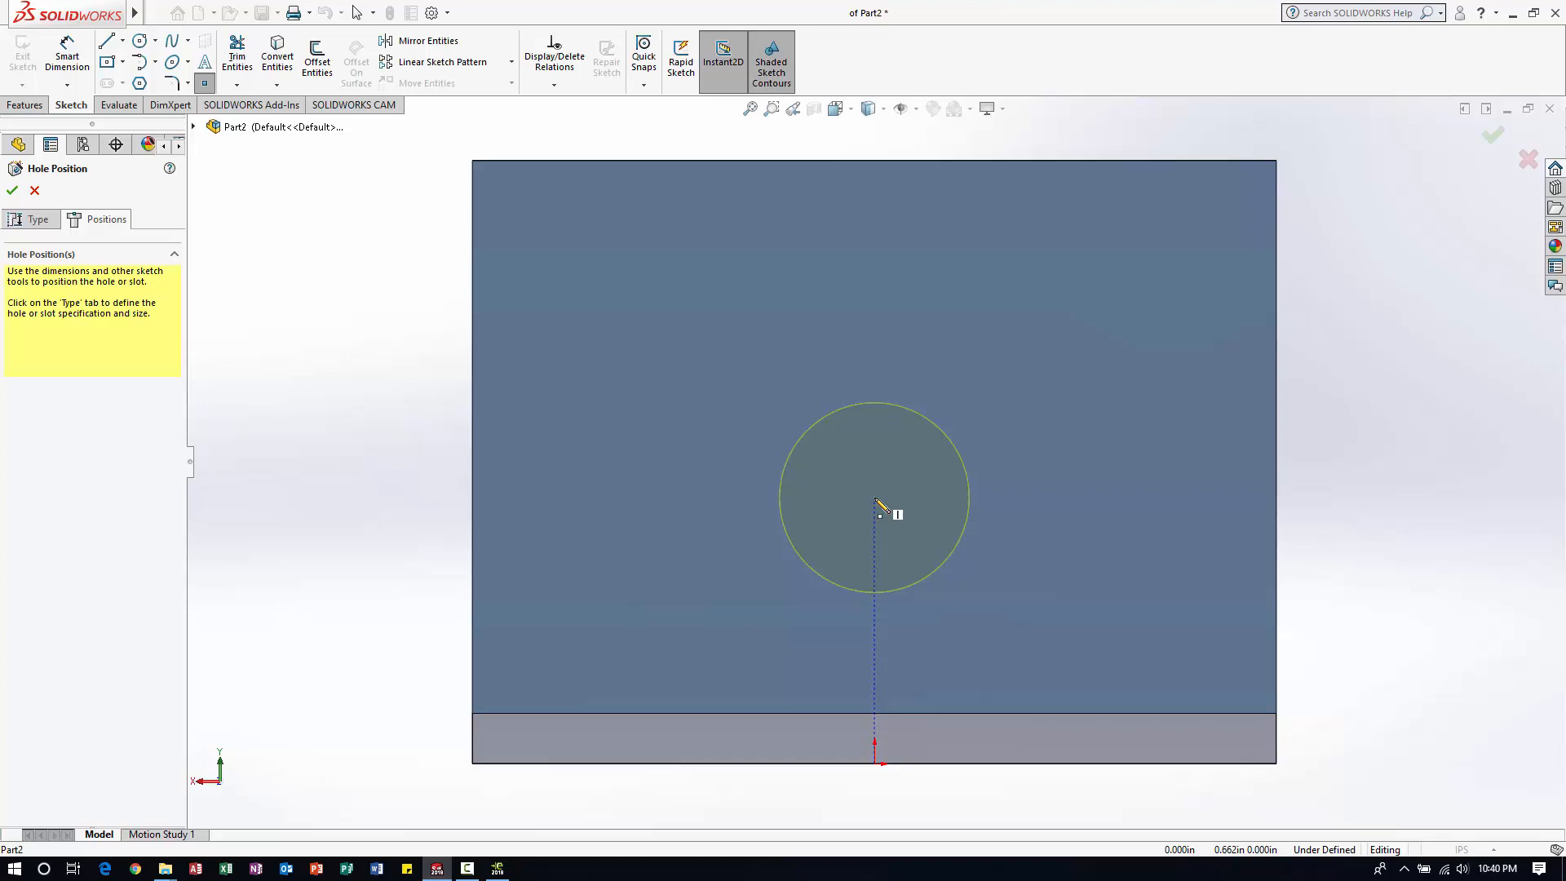
click(875, 498)
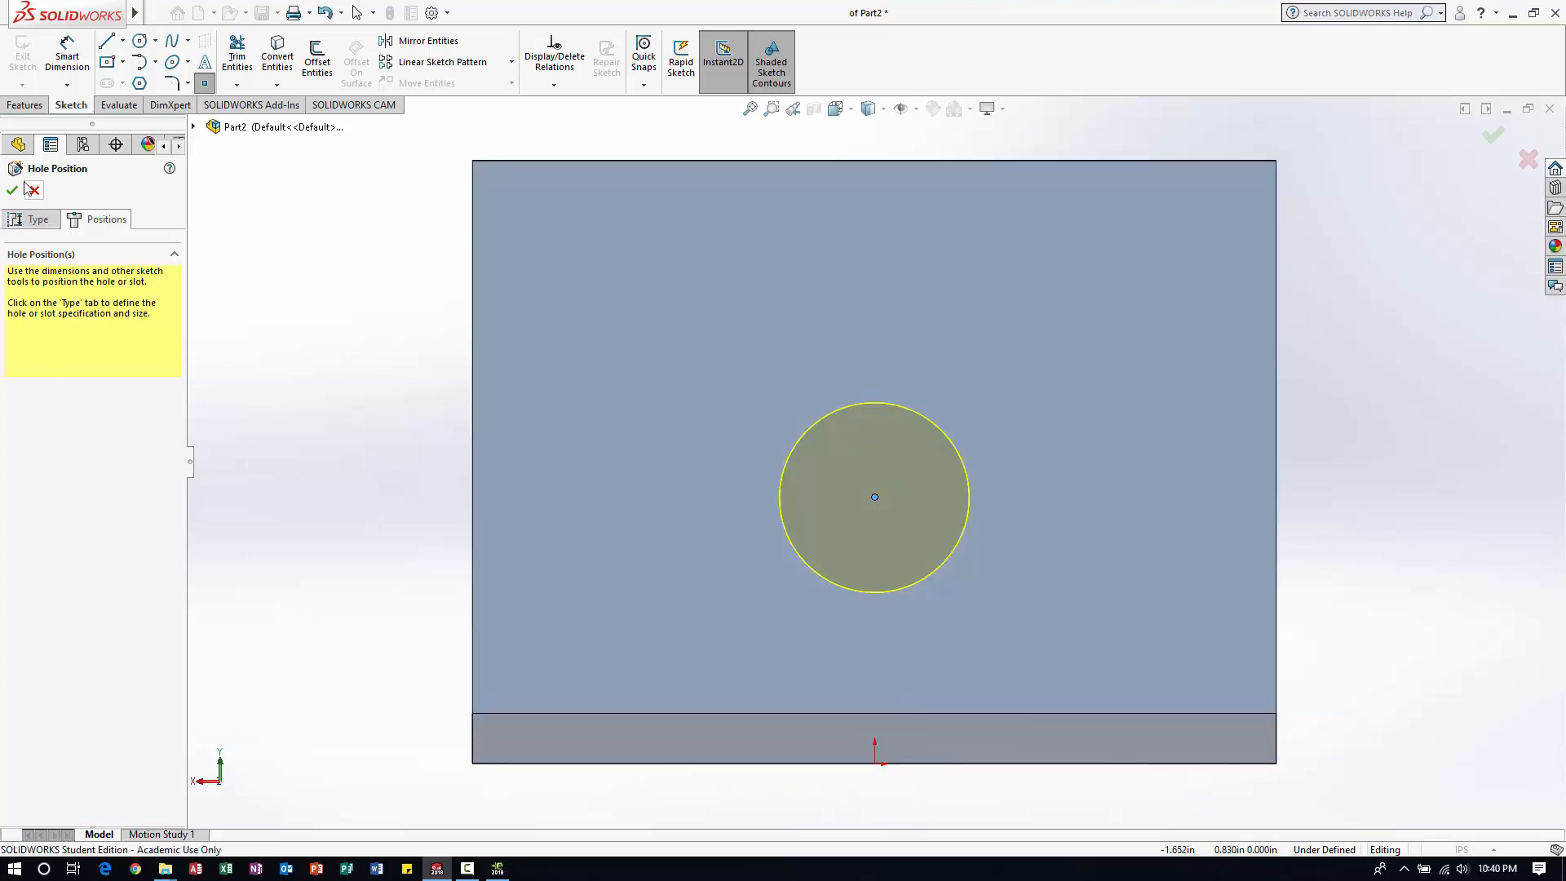
click(66, 57)
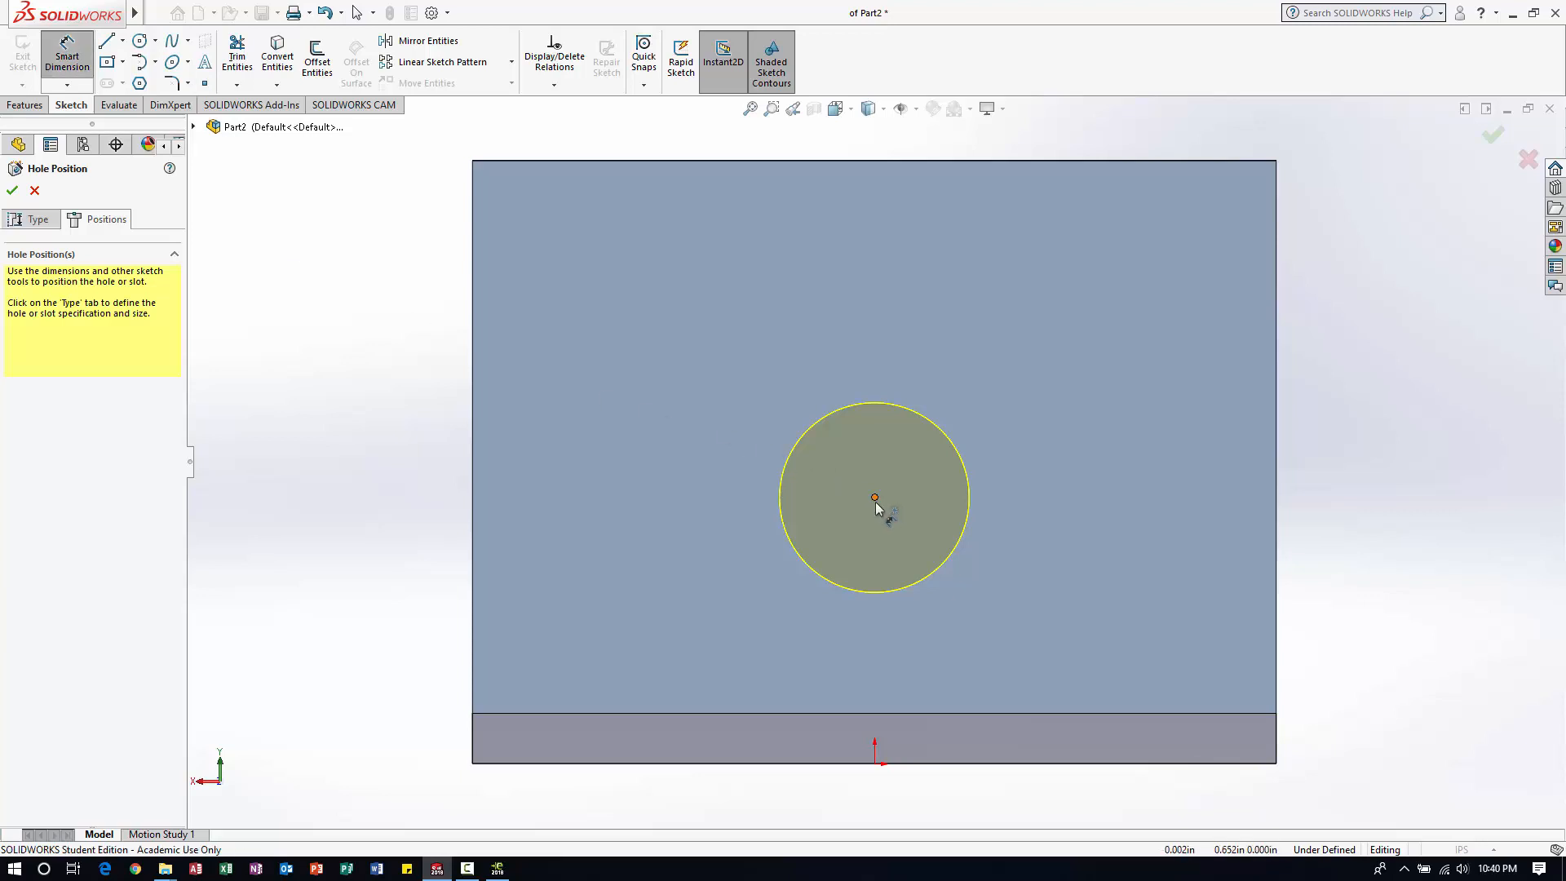
click(78, 65)
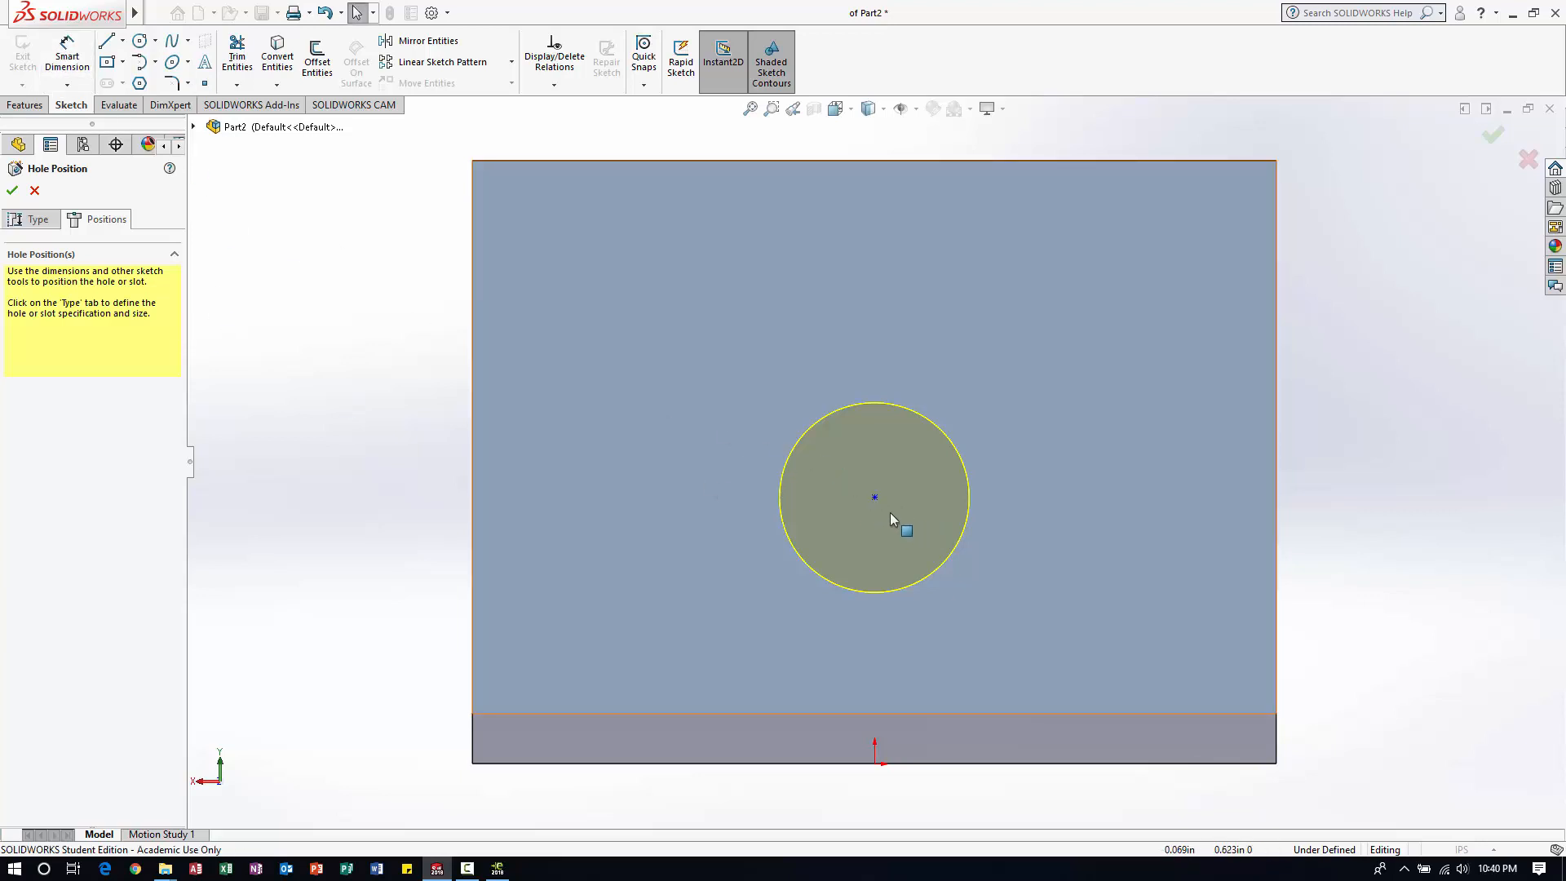
click(712, 430)
click(889, 504)
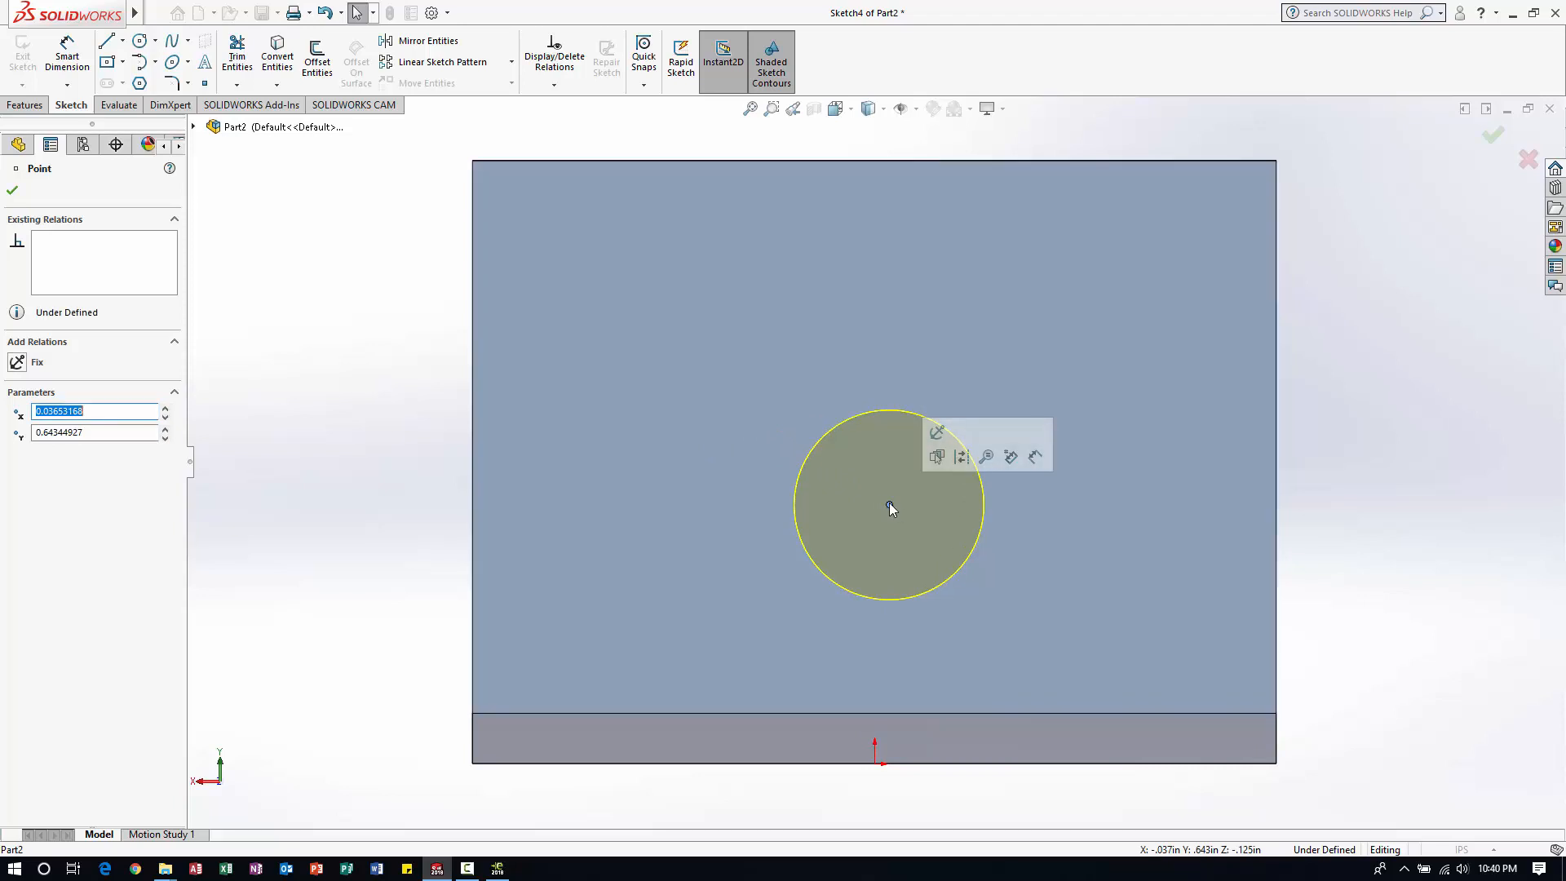
drag(888, 503, 972, 409)
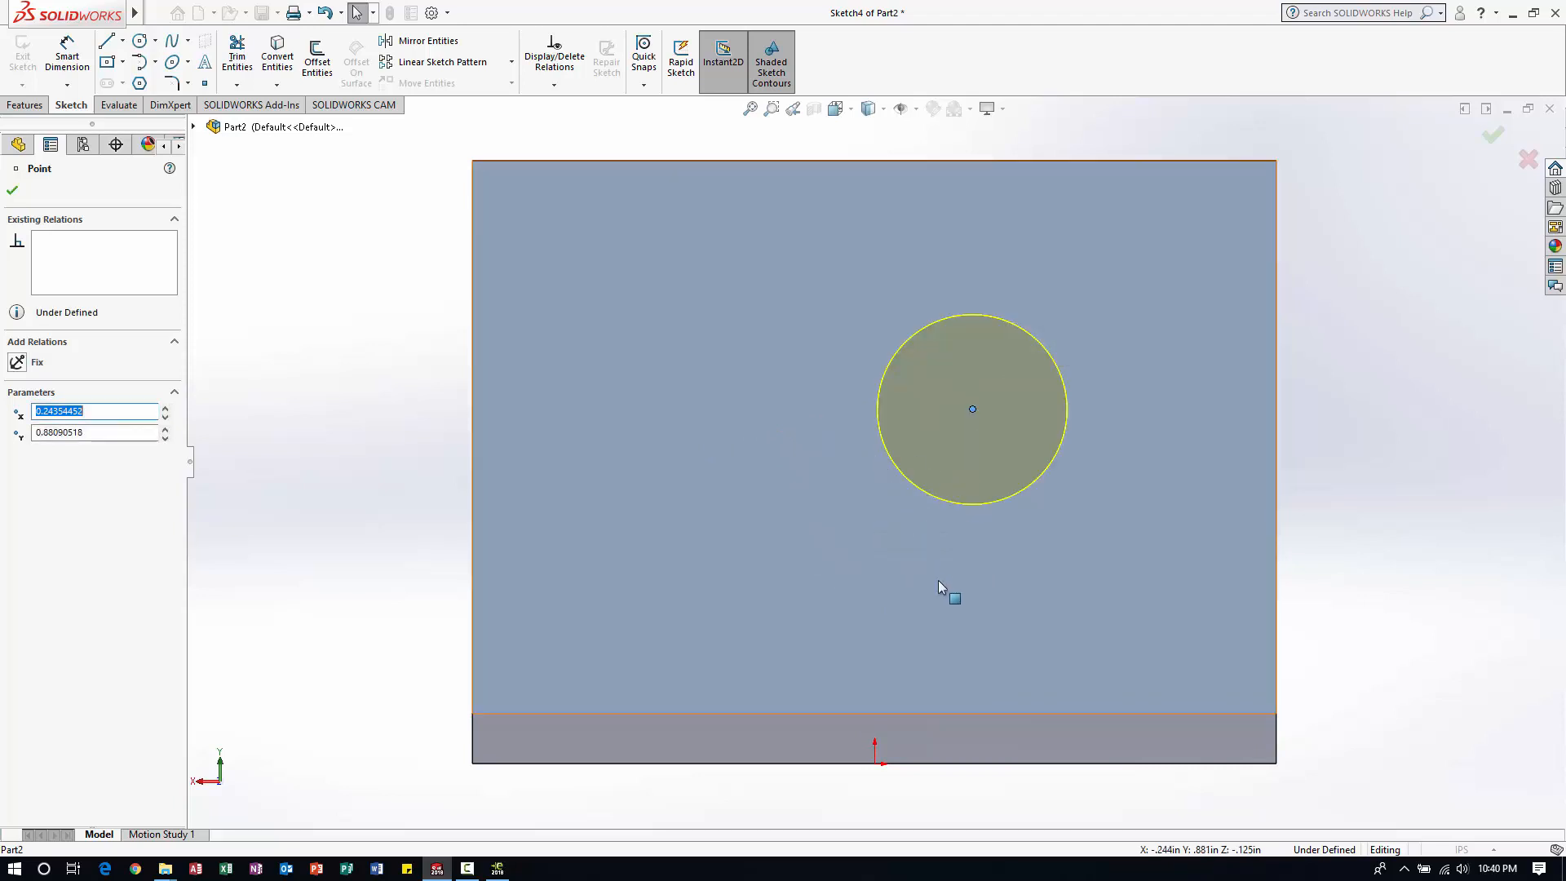
- Align the hole centre with the origin using a Vertical relation and move it down to about 0.67 in above the origin
ctrl+click(874, 764)
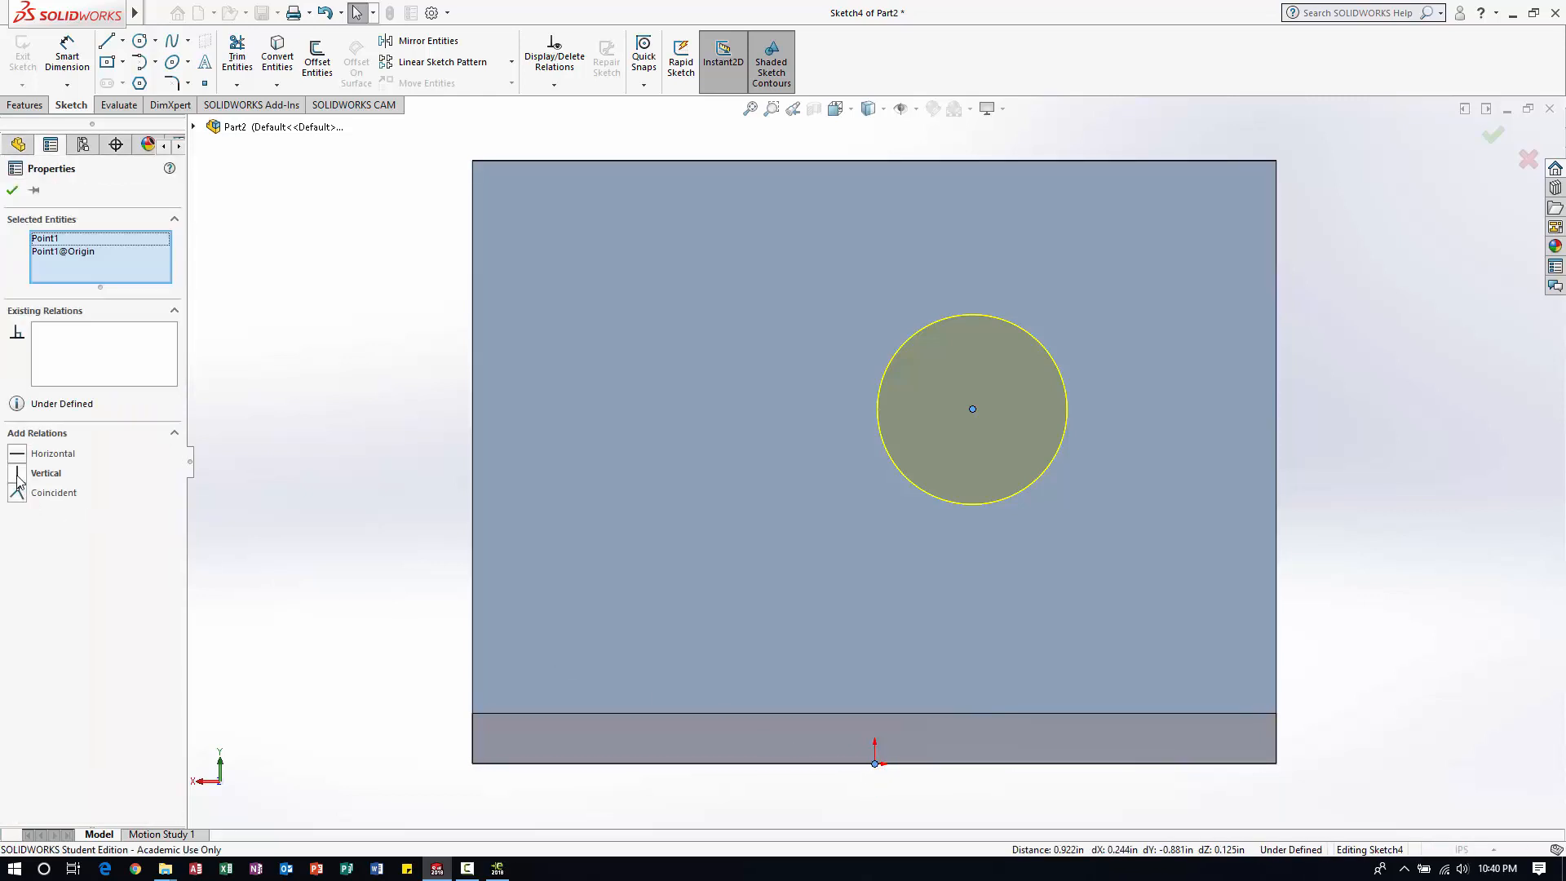
click(17, 479)
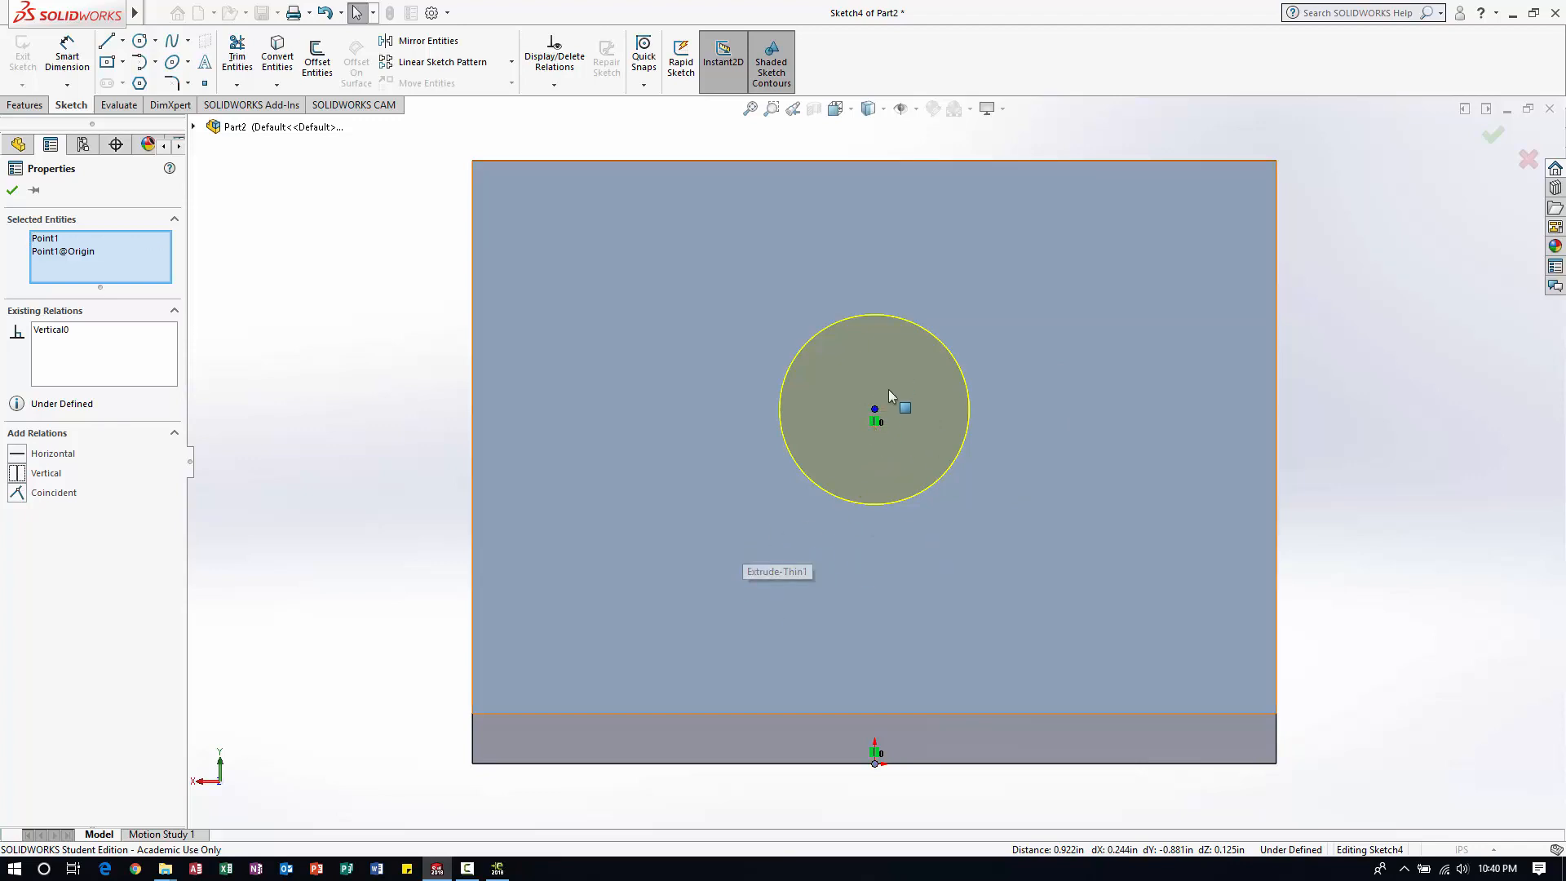
mouse_move(876, 412)
mouse_down()
mouse_move(897, 639)
mouse_move(931, 533)
mouse_move(933, 396)
mouse_move(872, 463)
mouse_up()
click(873, 462)
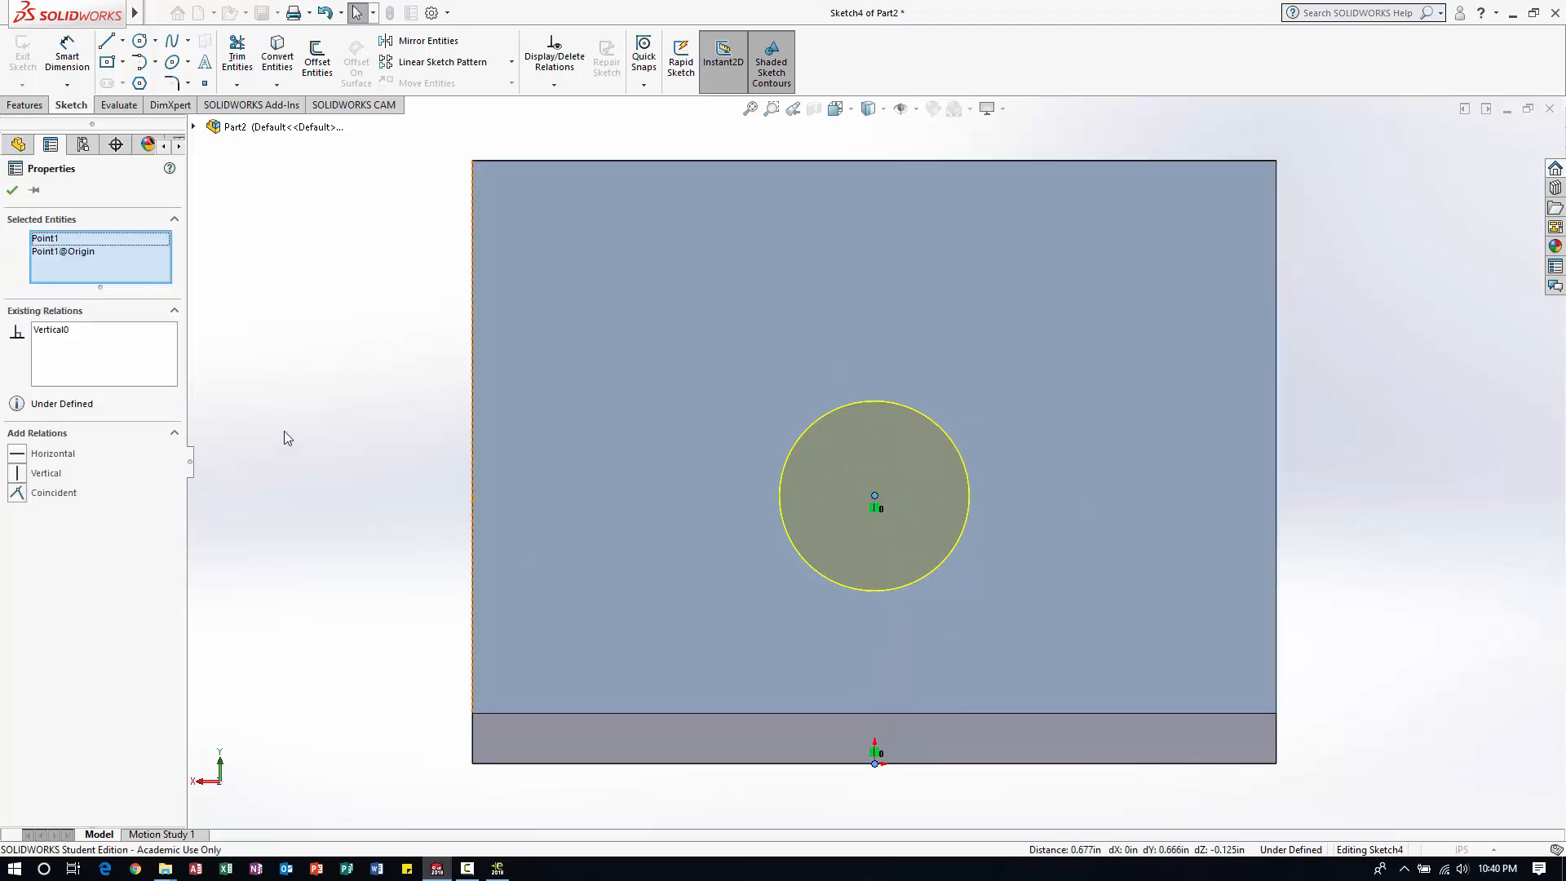
click(284, 438)
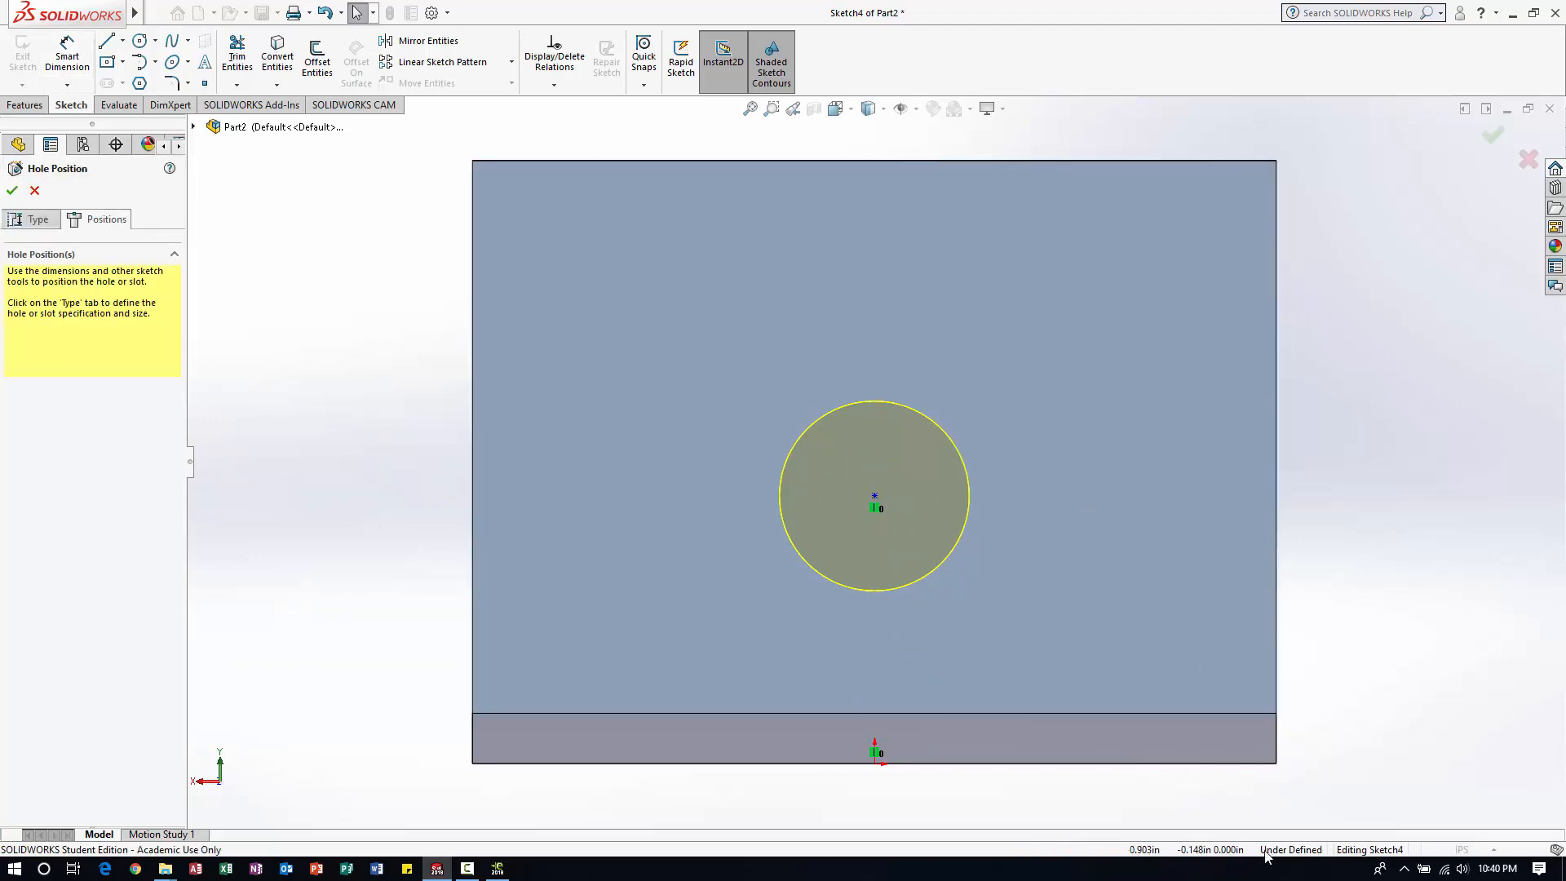
- Dimension the hole centre 0.614 in above the bracket's bottom edge and finish the Hole Wizard feature
click(69, 59)
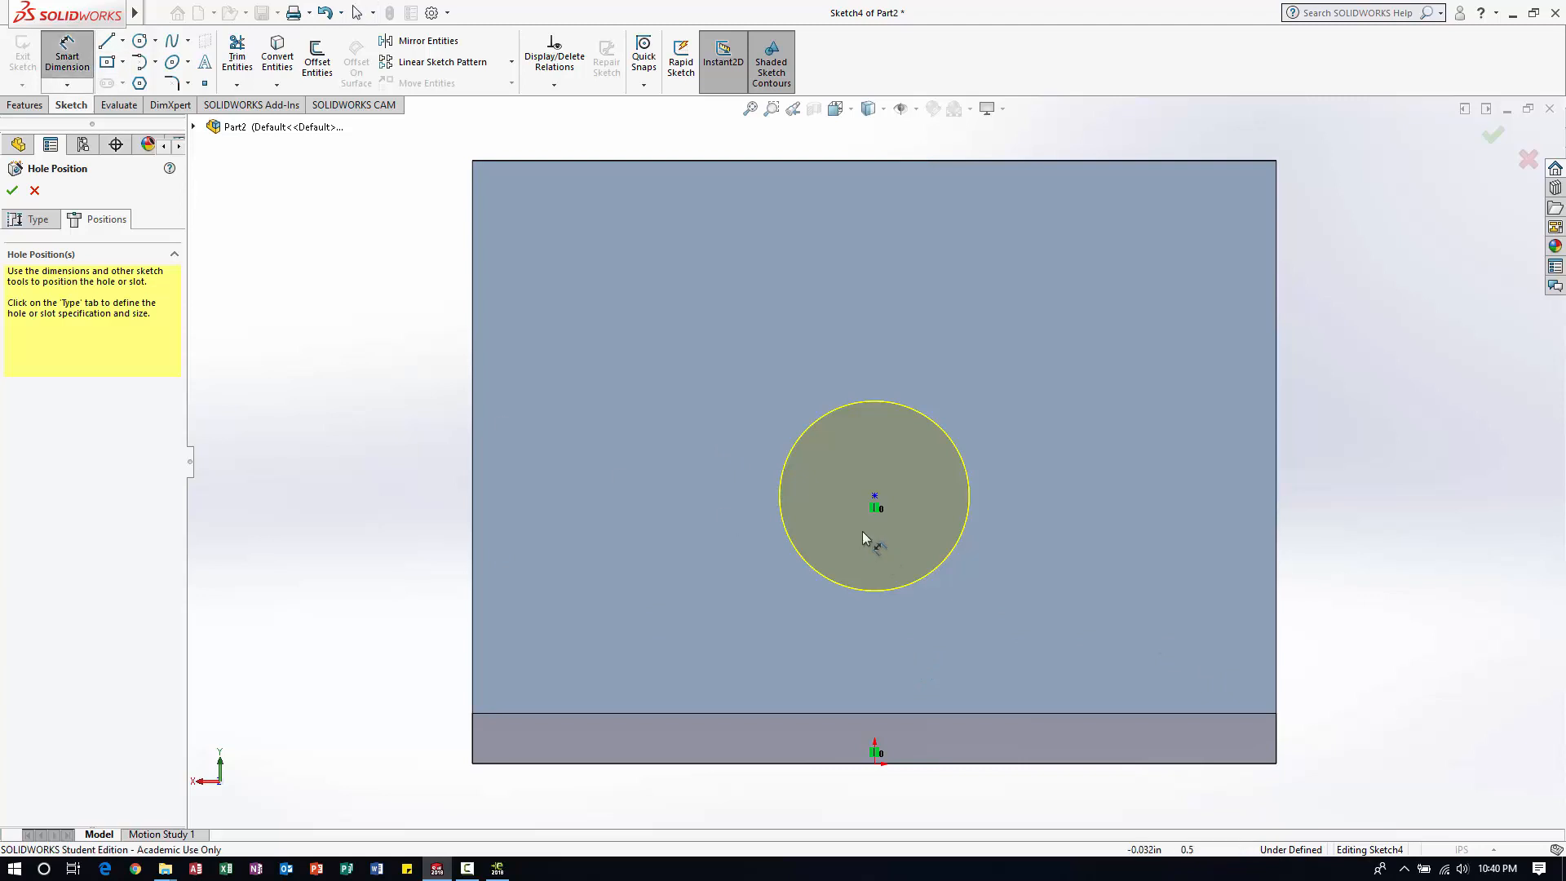
click(874, 497)
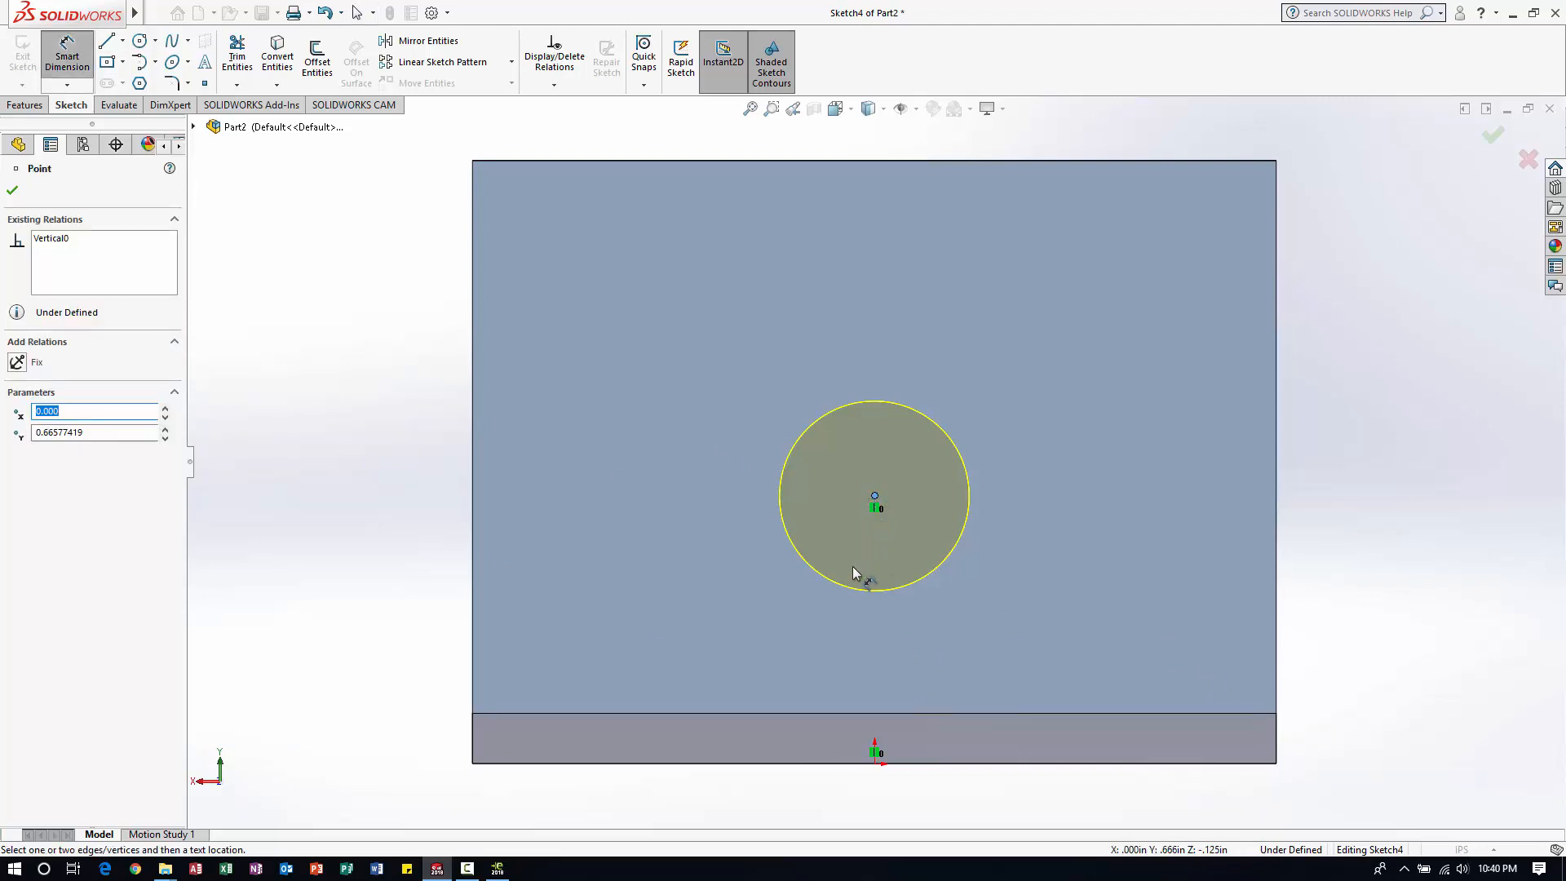
click(737, 766)
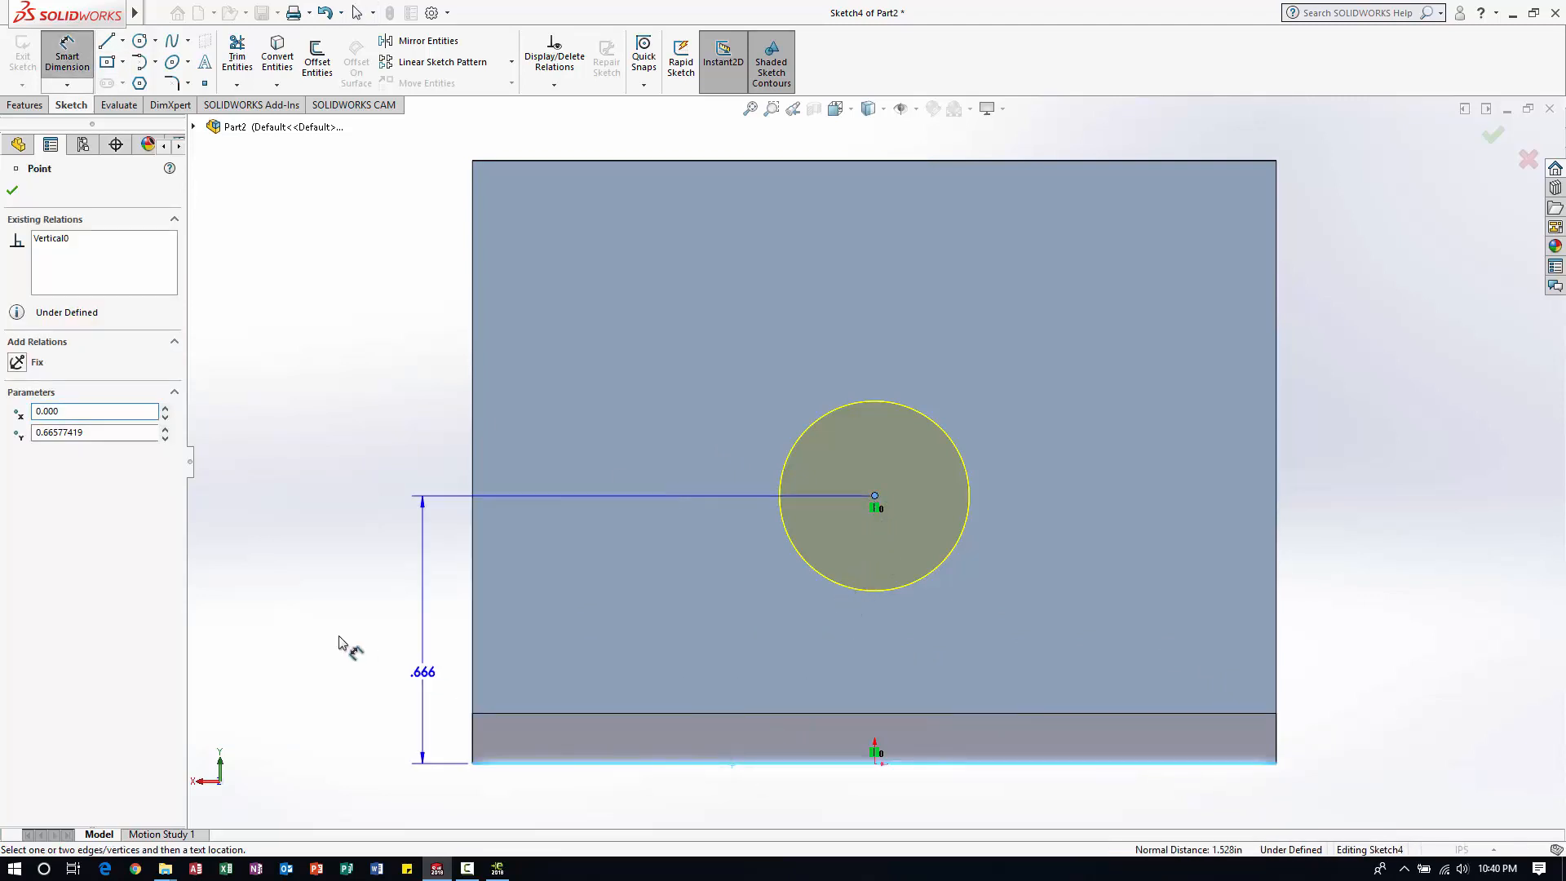
click(318, 632)
text(.614)
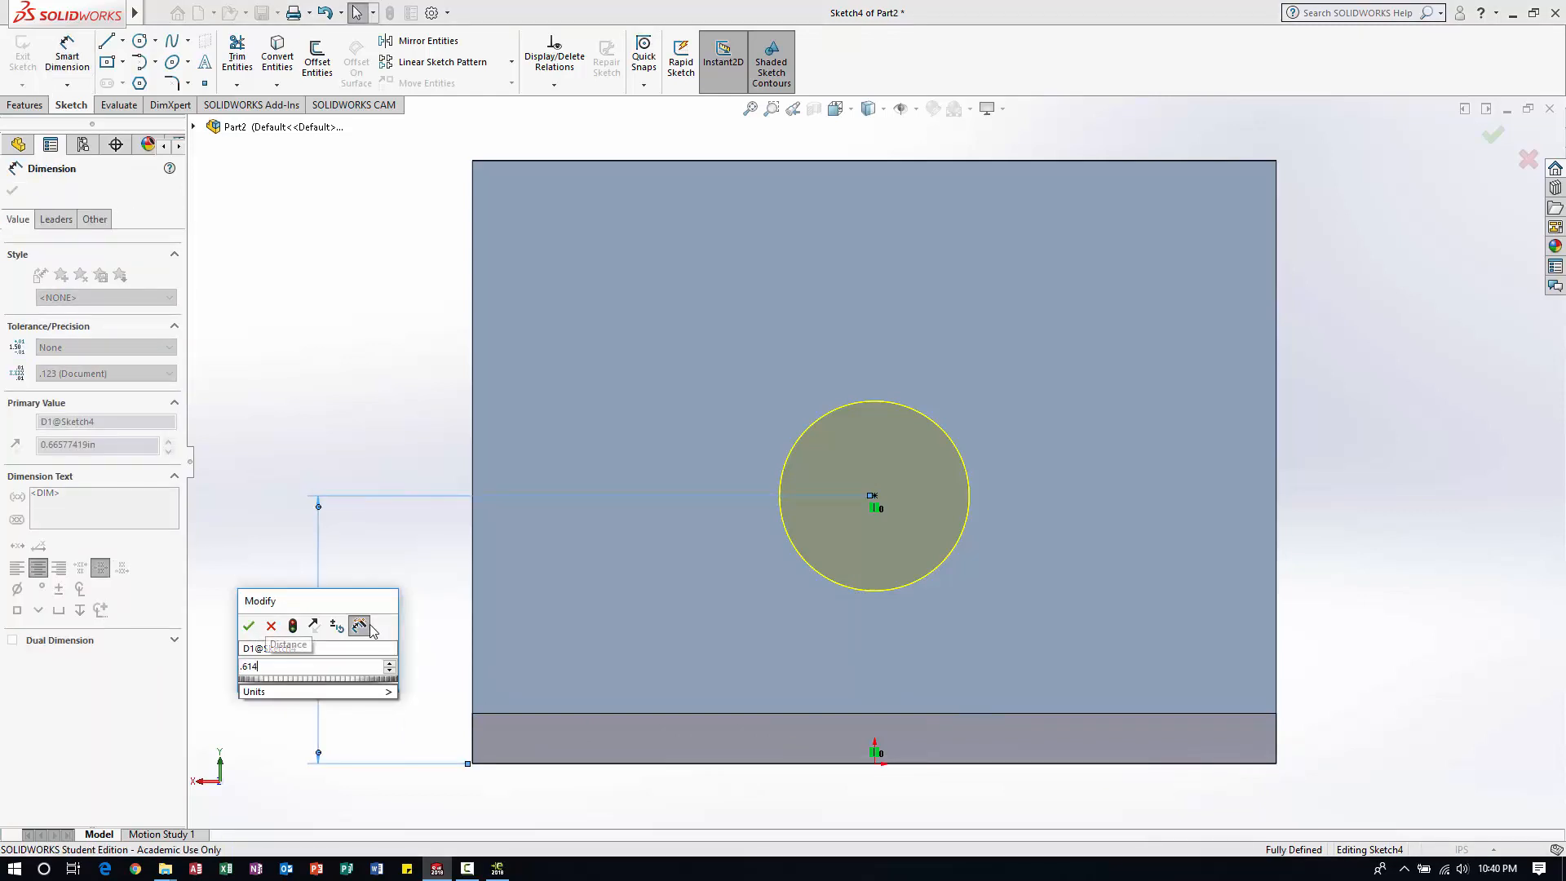
key(Return)
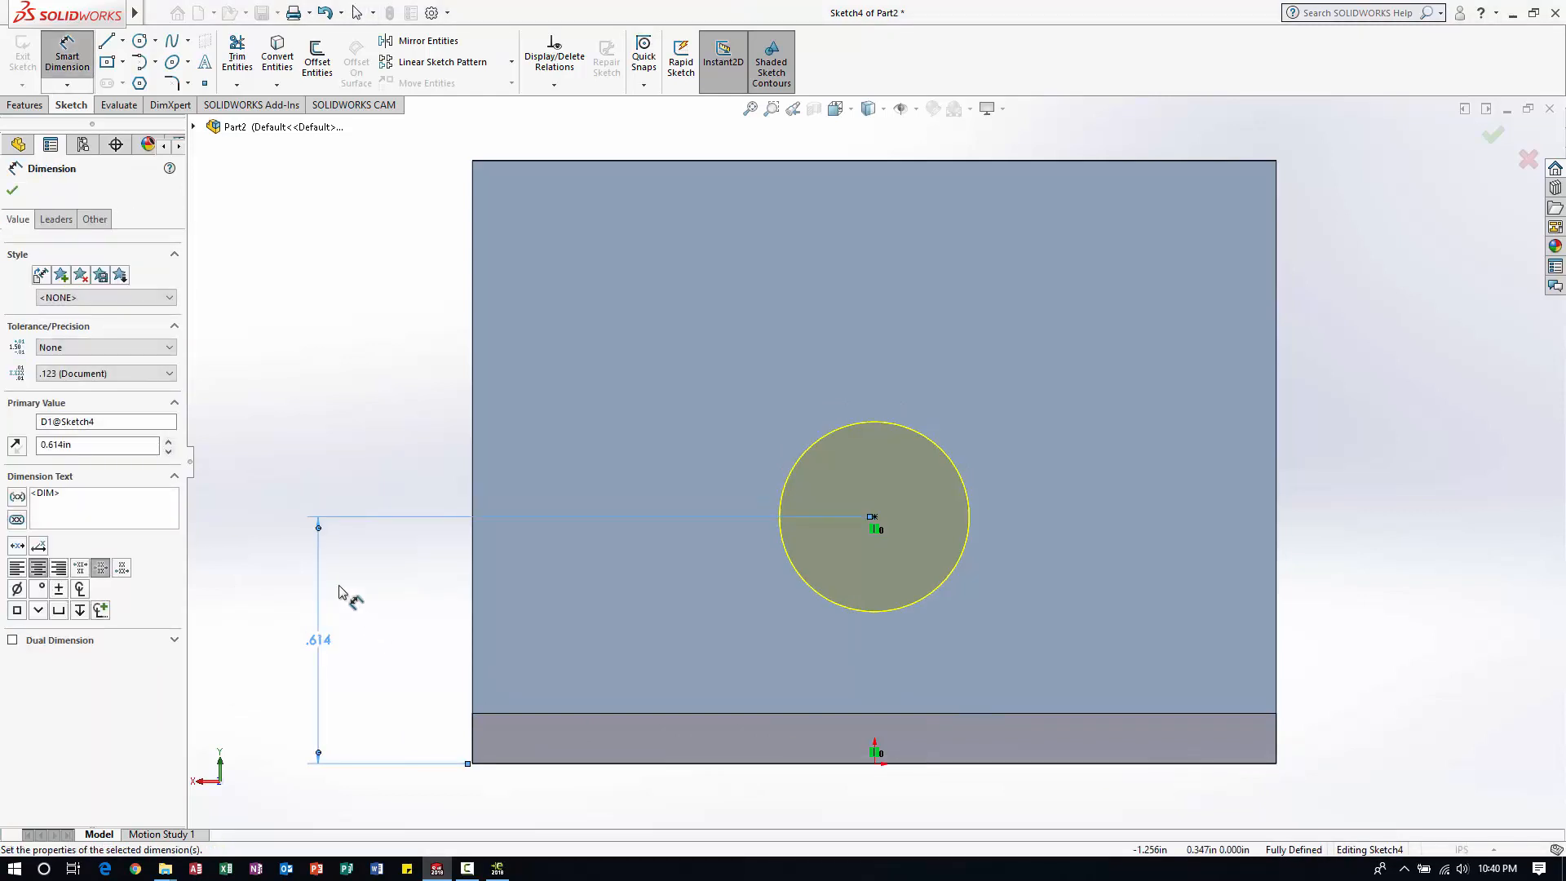
click(15, 190)
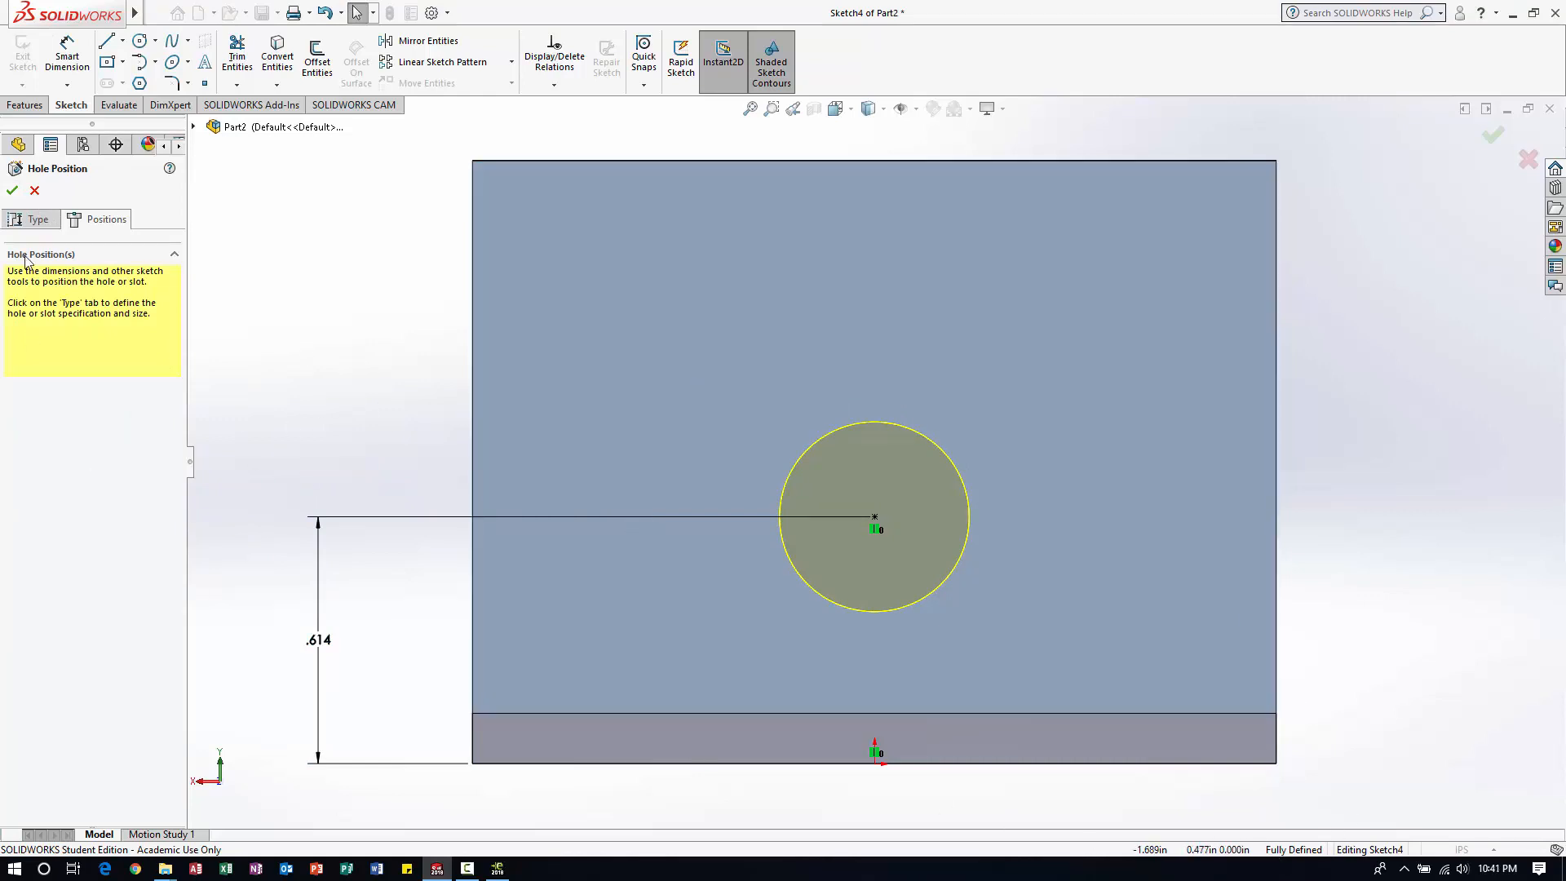
click(13, 191)
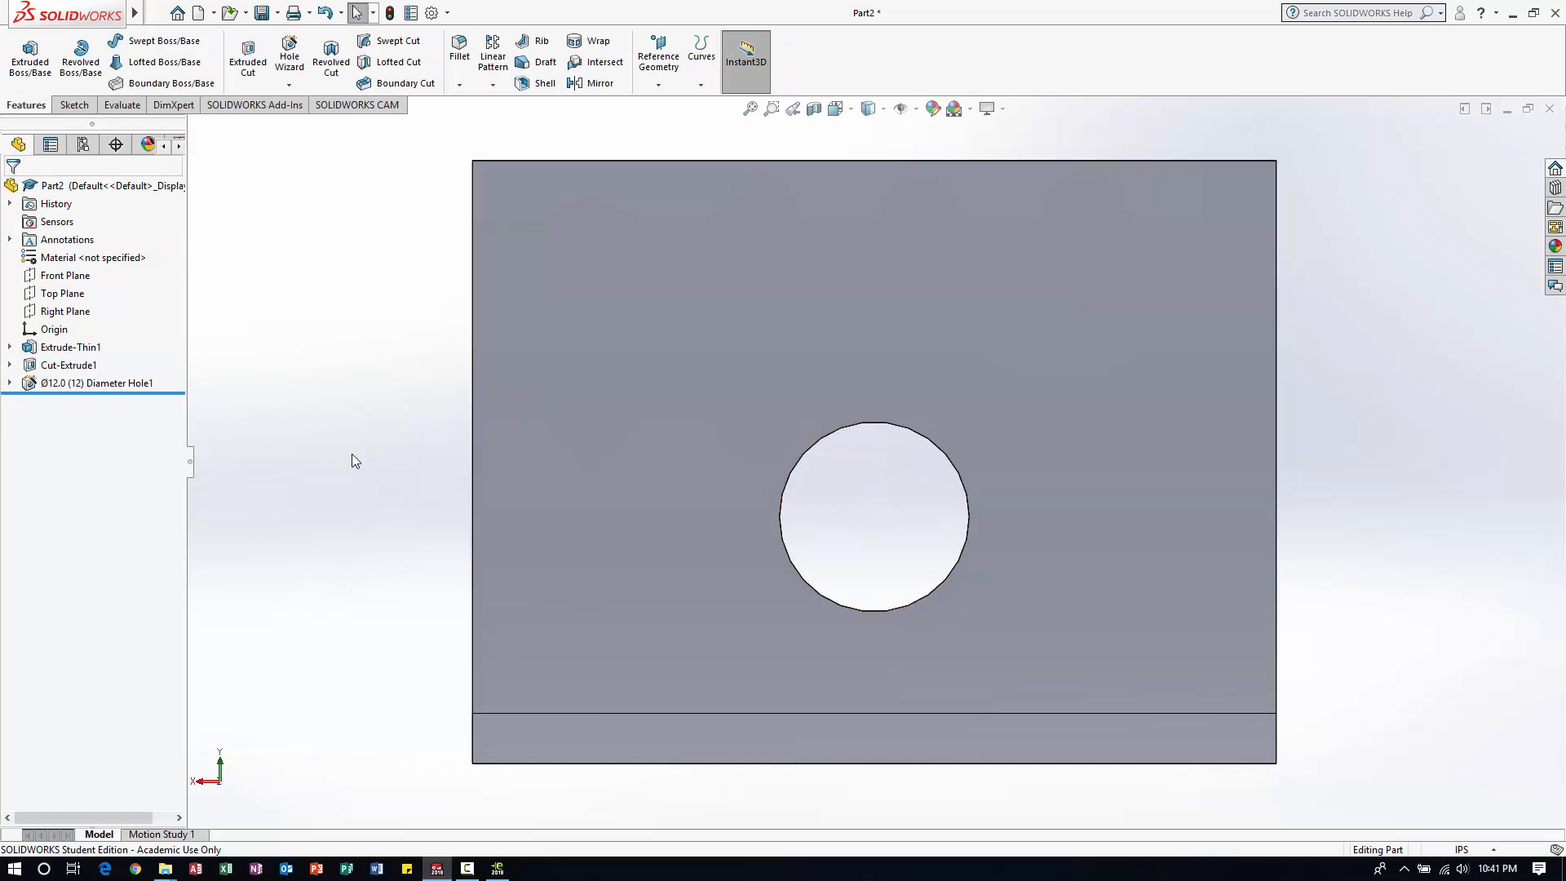
- Start a second Hole Wizard feature facing the vertical leg and switch its standard to ANSI Inch
middle_drag(352, 454, 397, 489)
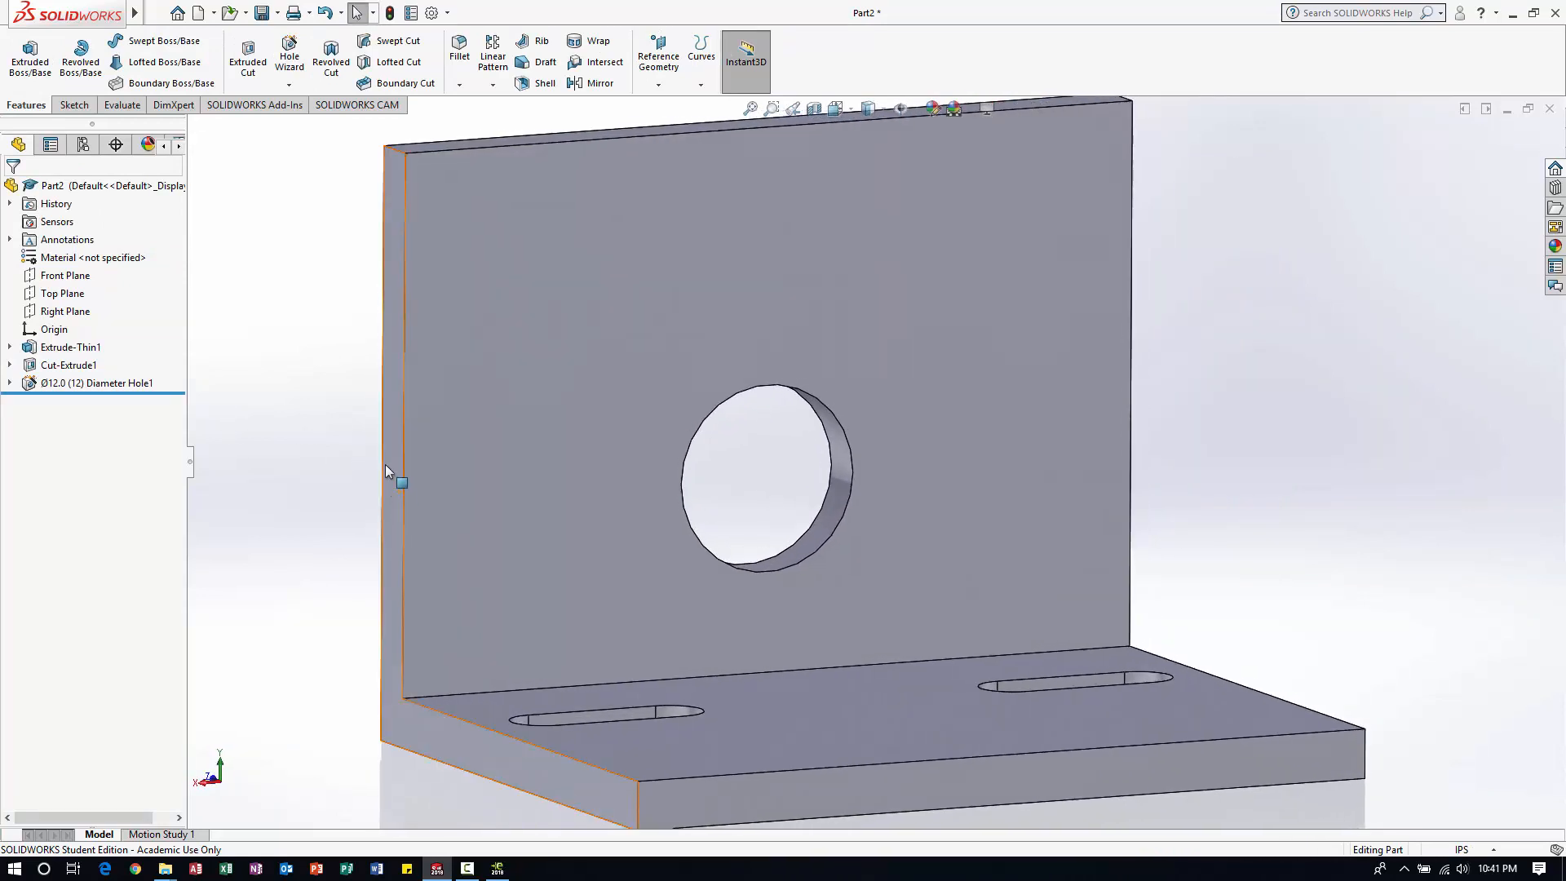
key(f)
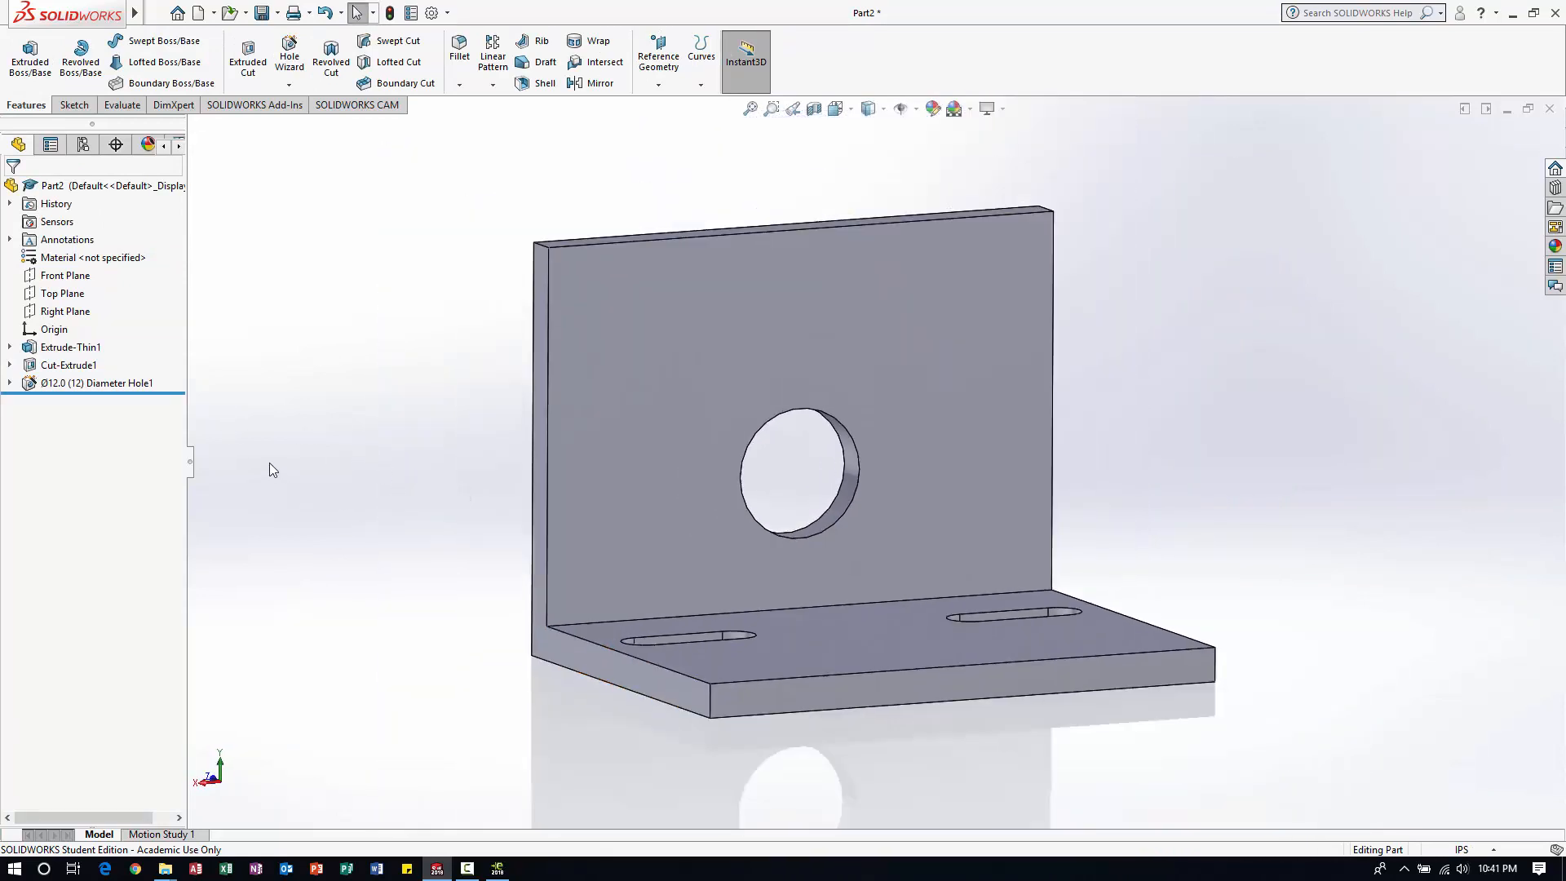
click(696, 510)
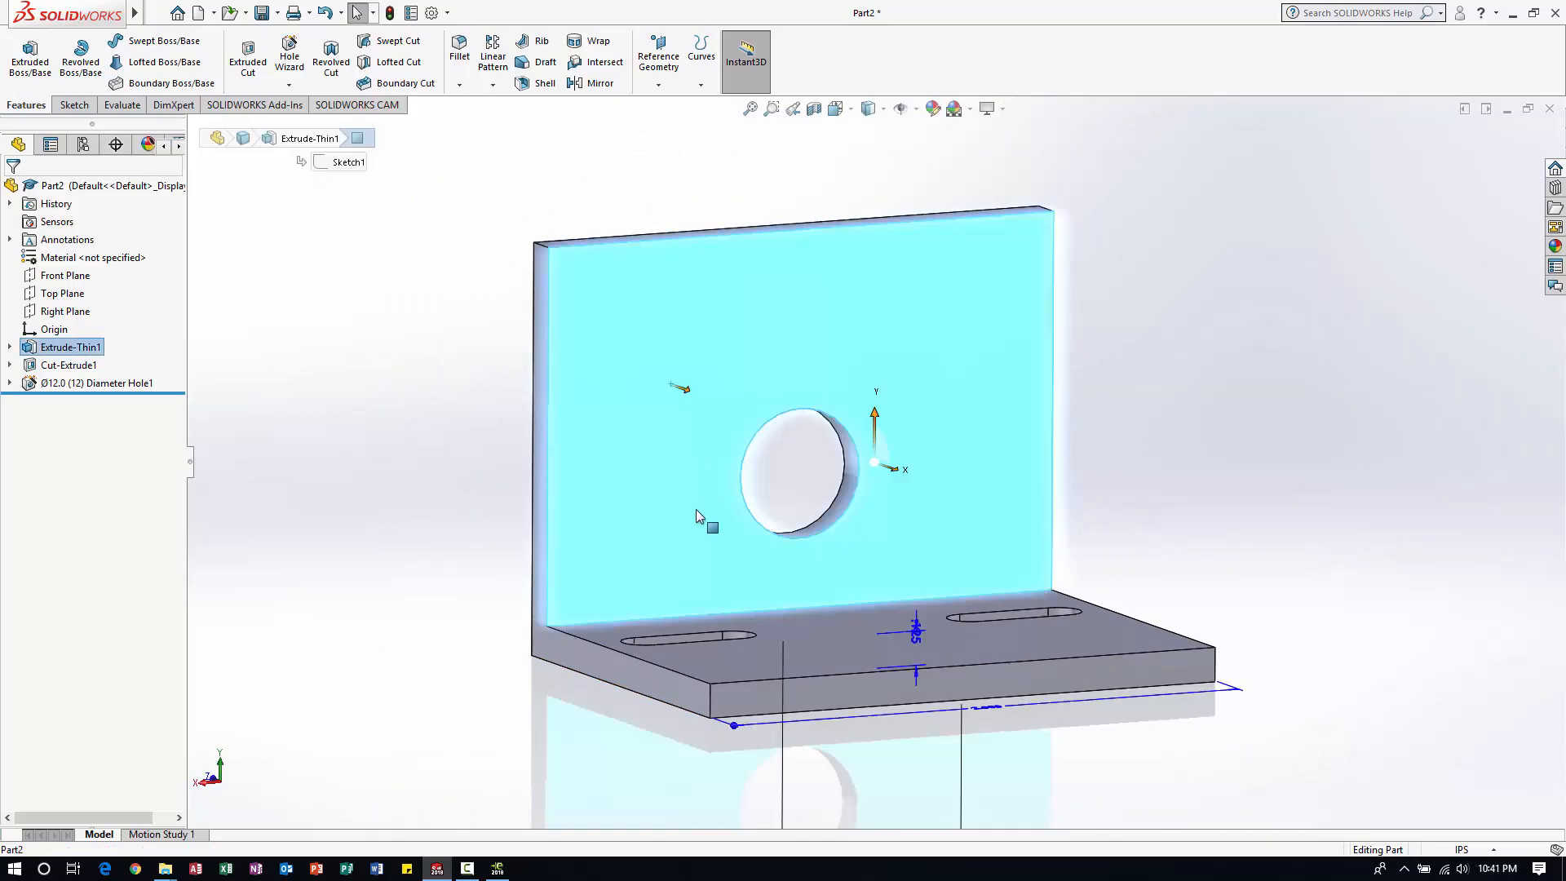
click(835, 109)
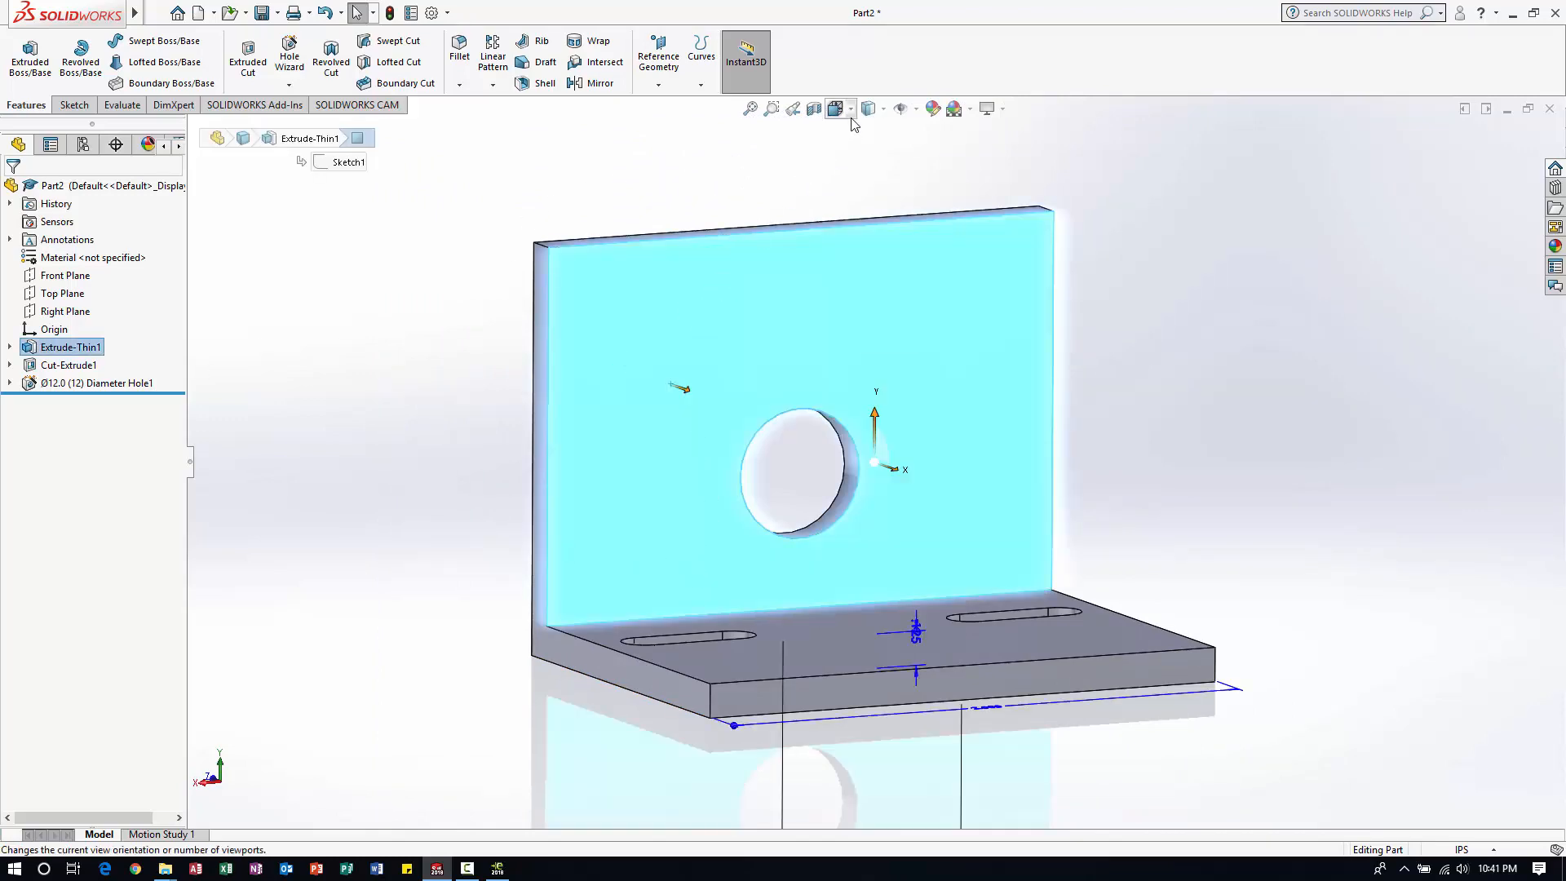
click(928, 201)
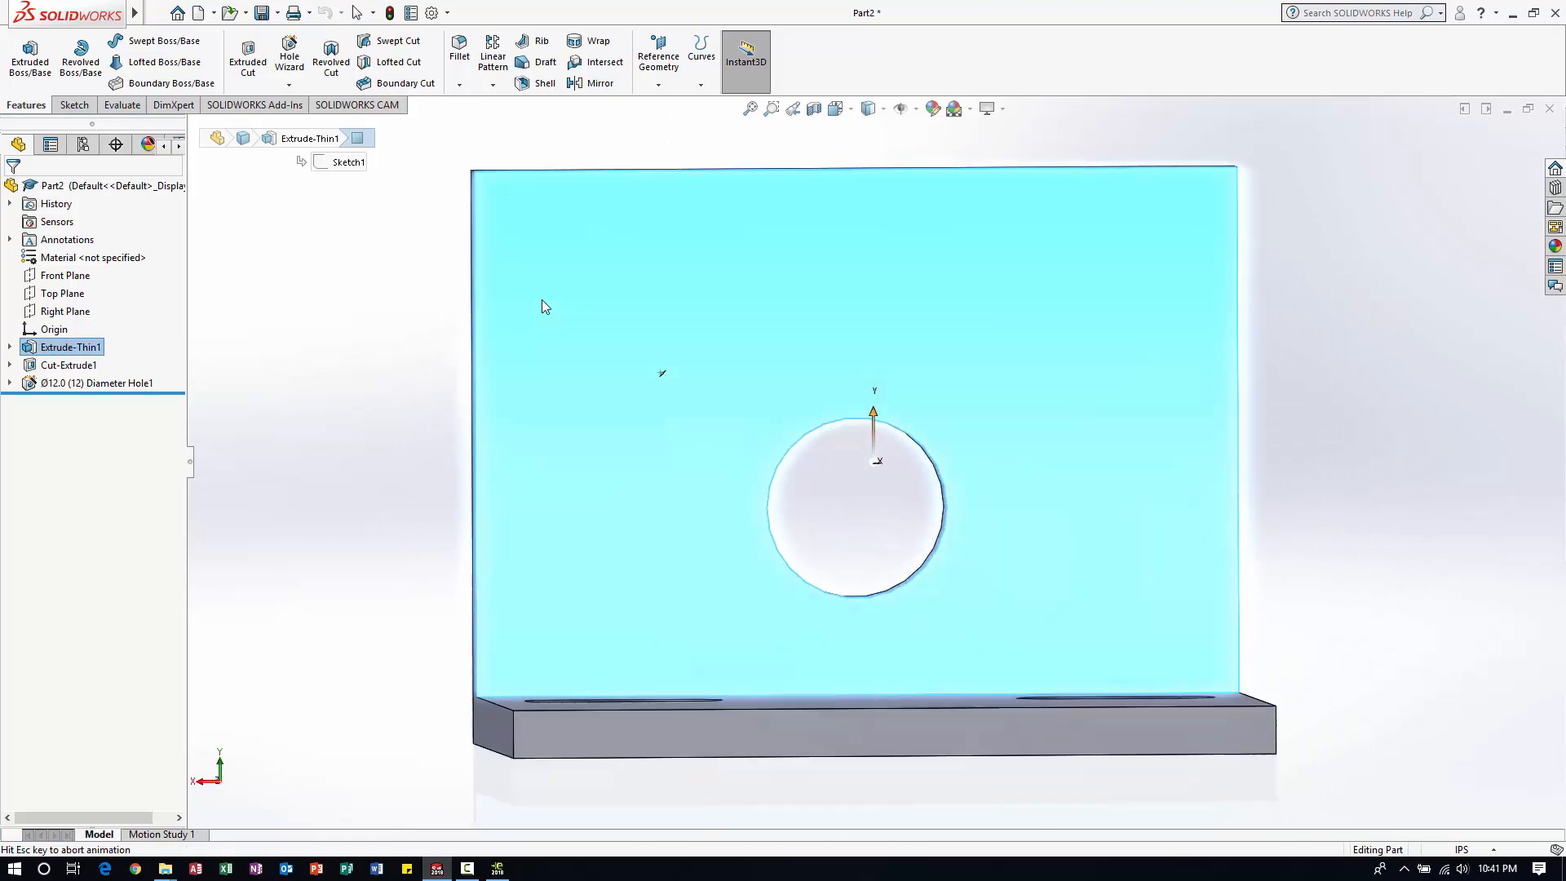
click(391, 358)
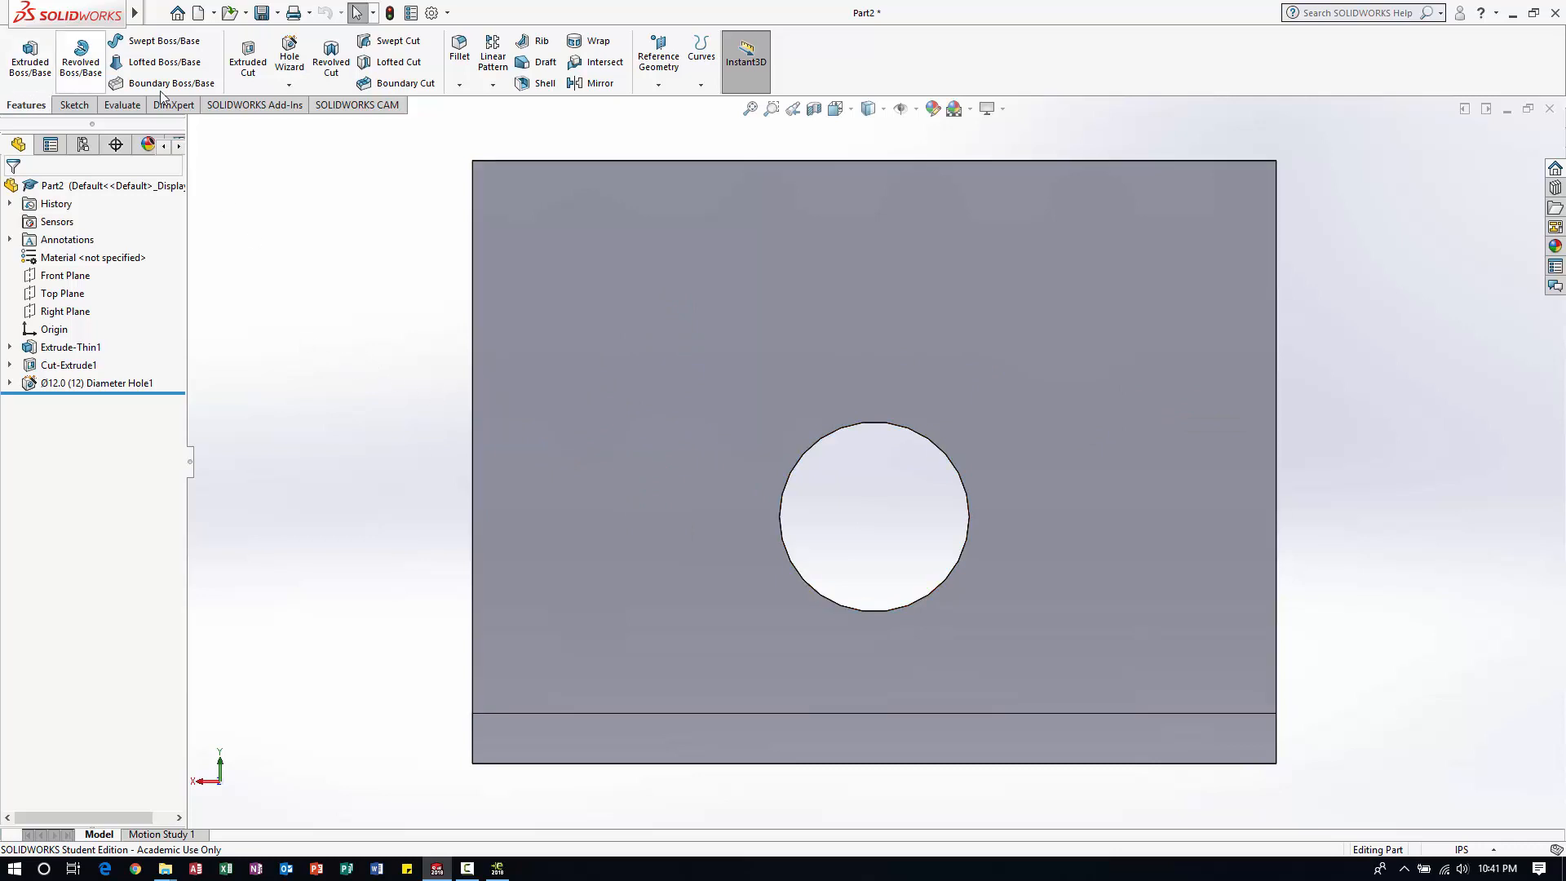
click(288, 55)
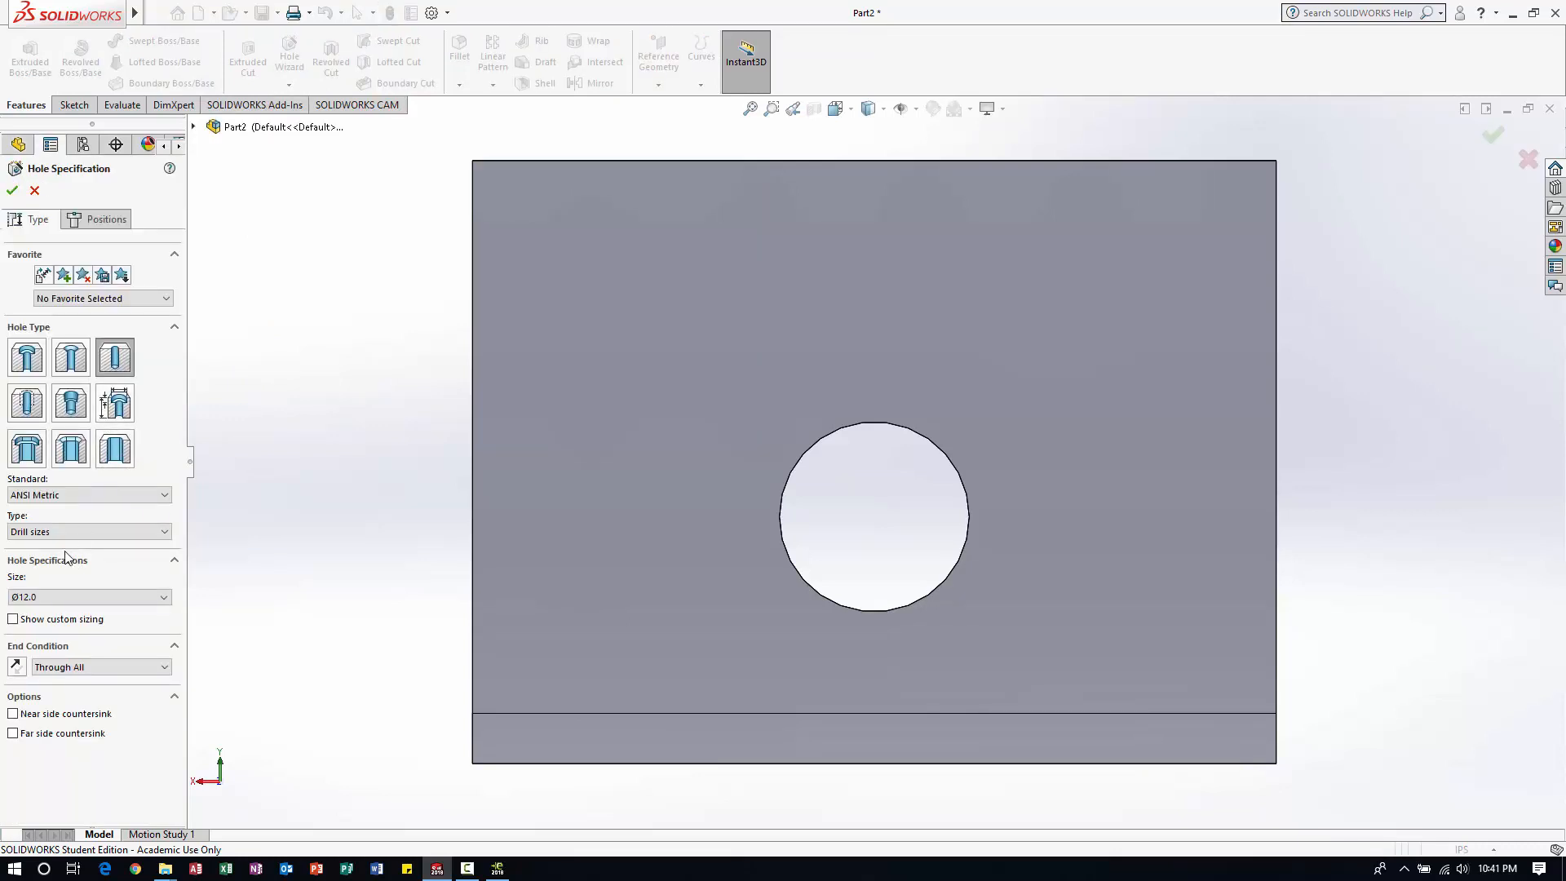
click(73, 497)
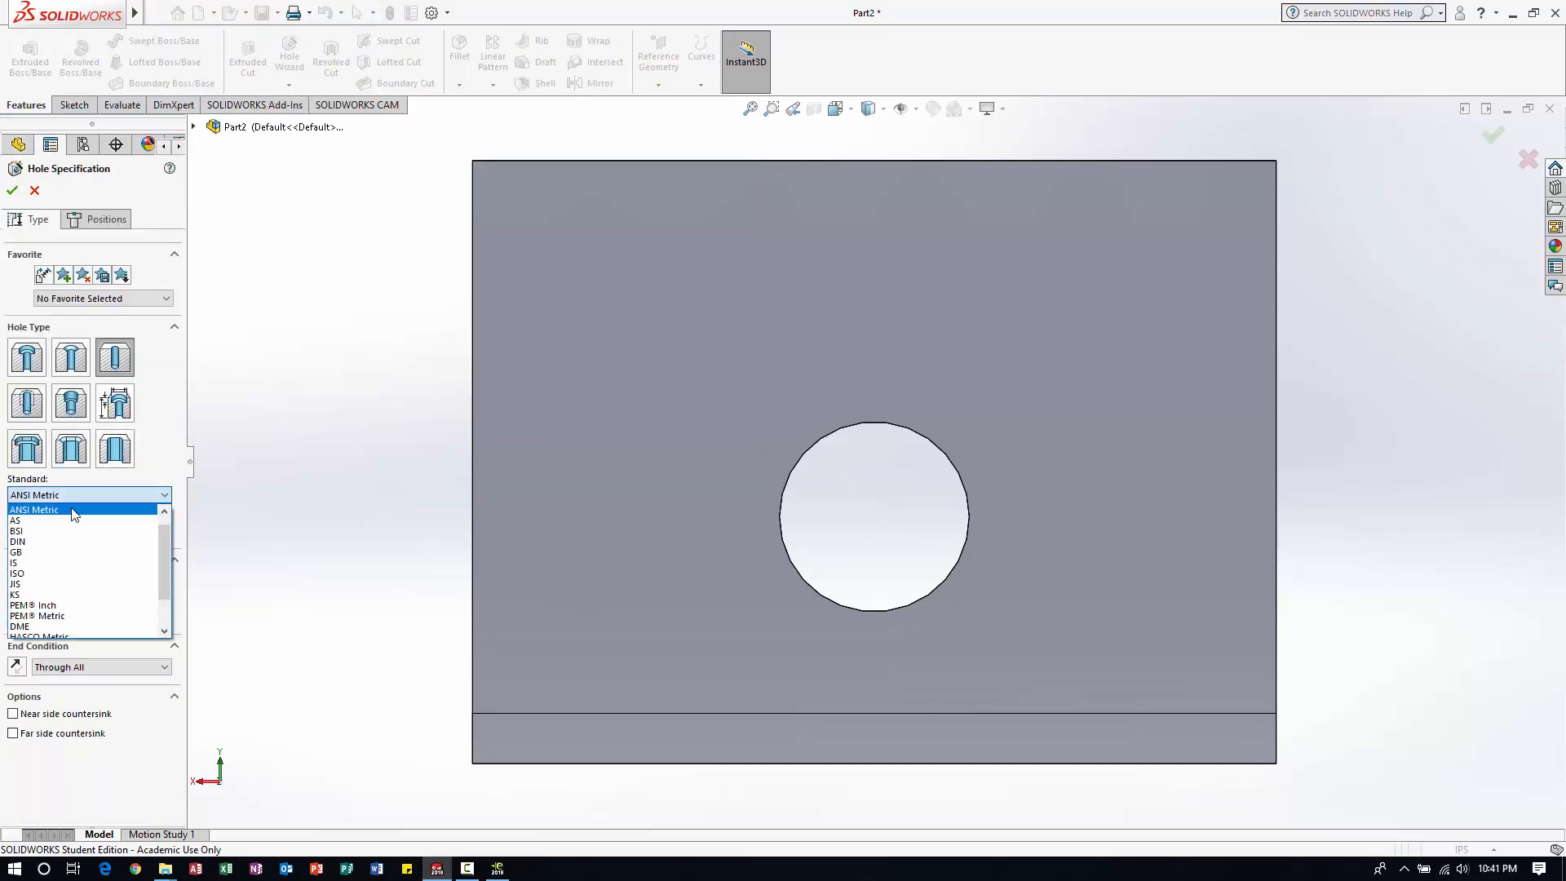
scroll(73, 518, up, 1)
click(74, 509)
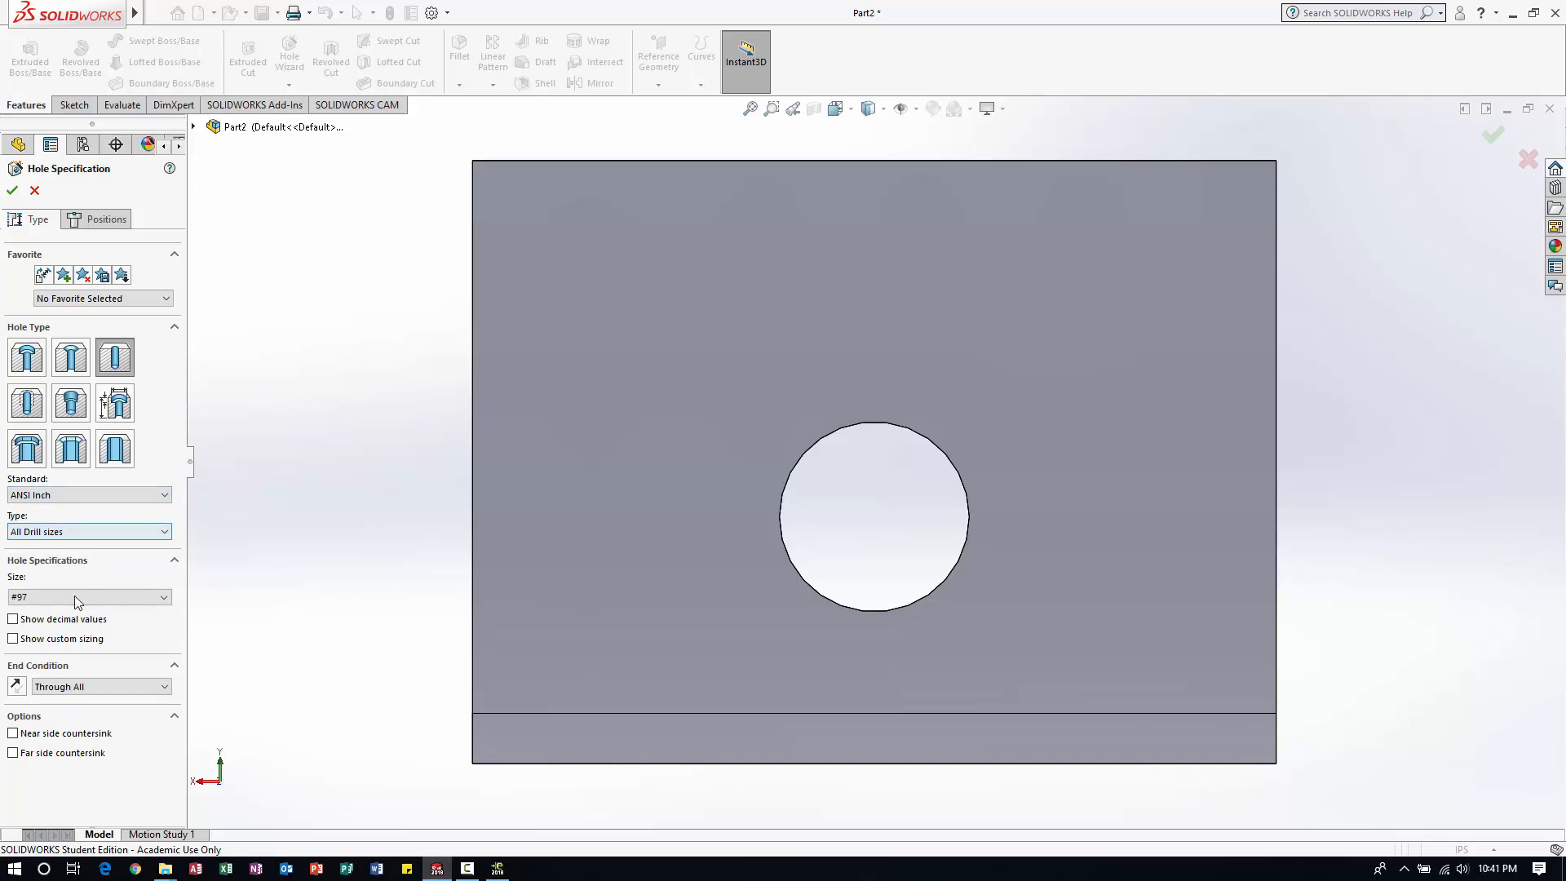
- Choose drill size #30 with decimal values shown and set its custom diameter to 0.129 in
click(67, 621)
click(106, 596)
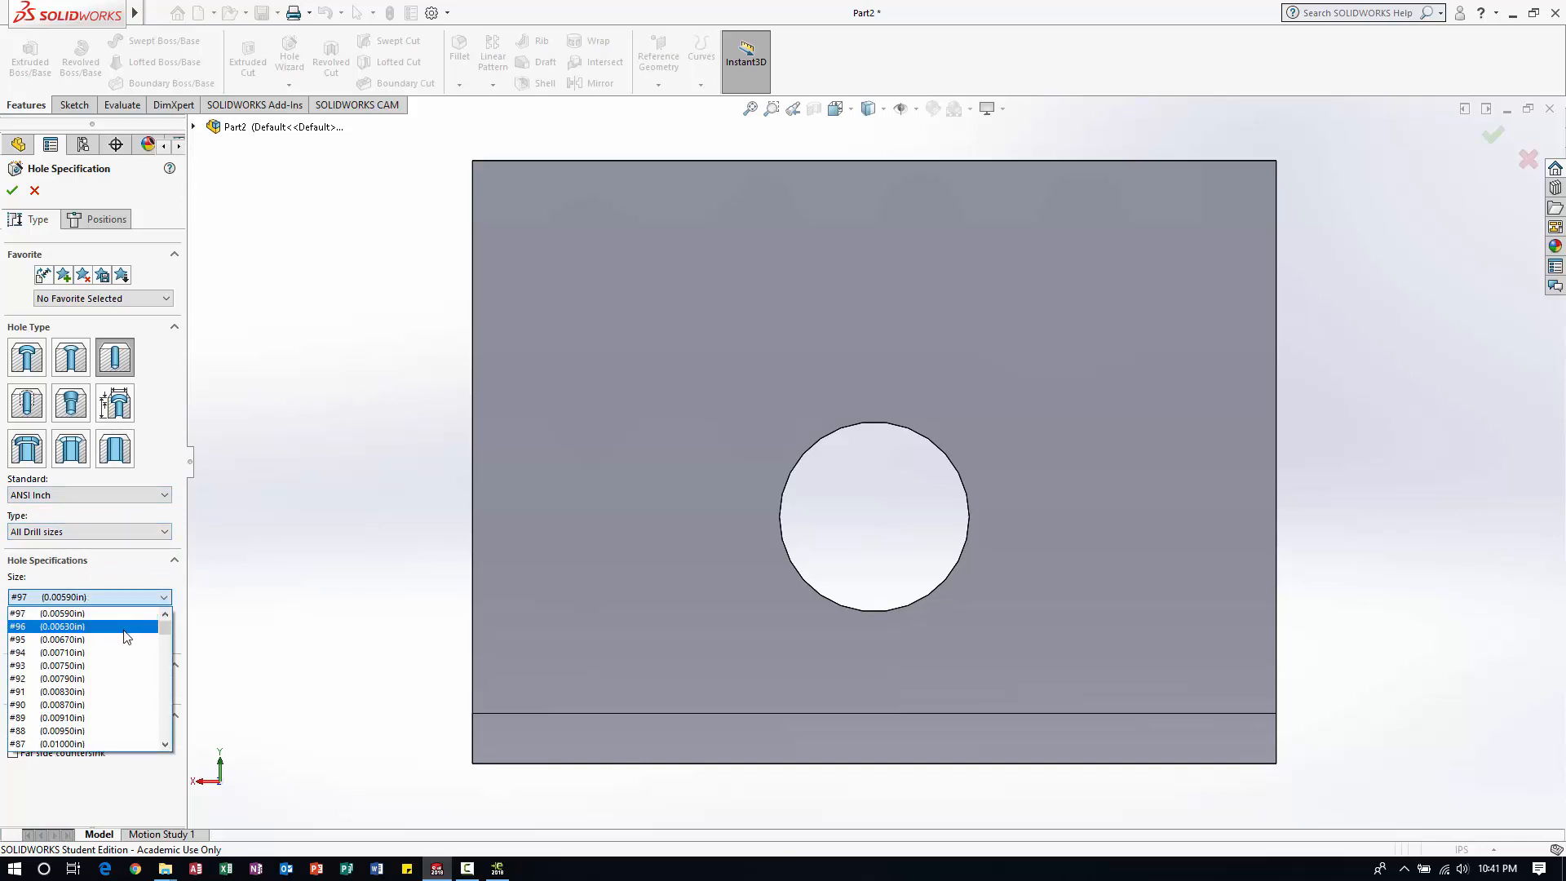
drag(169, 628, 172, 670)
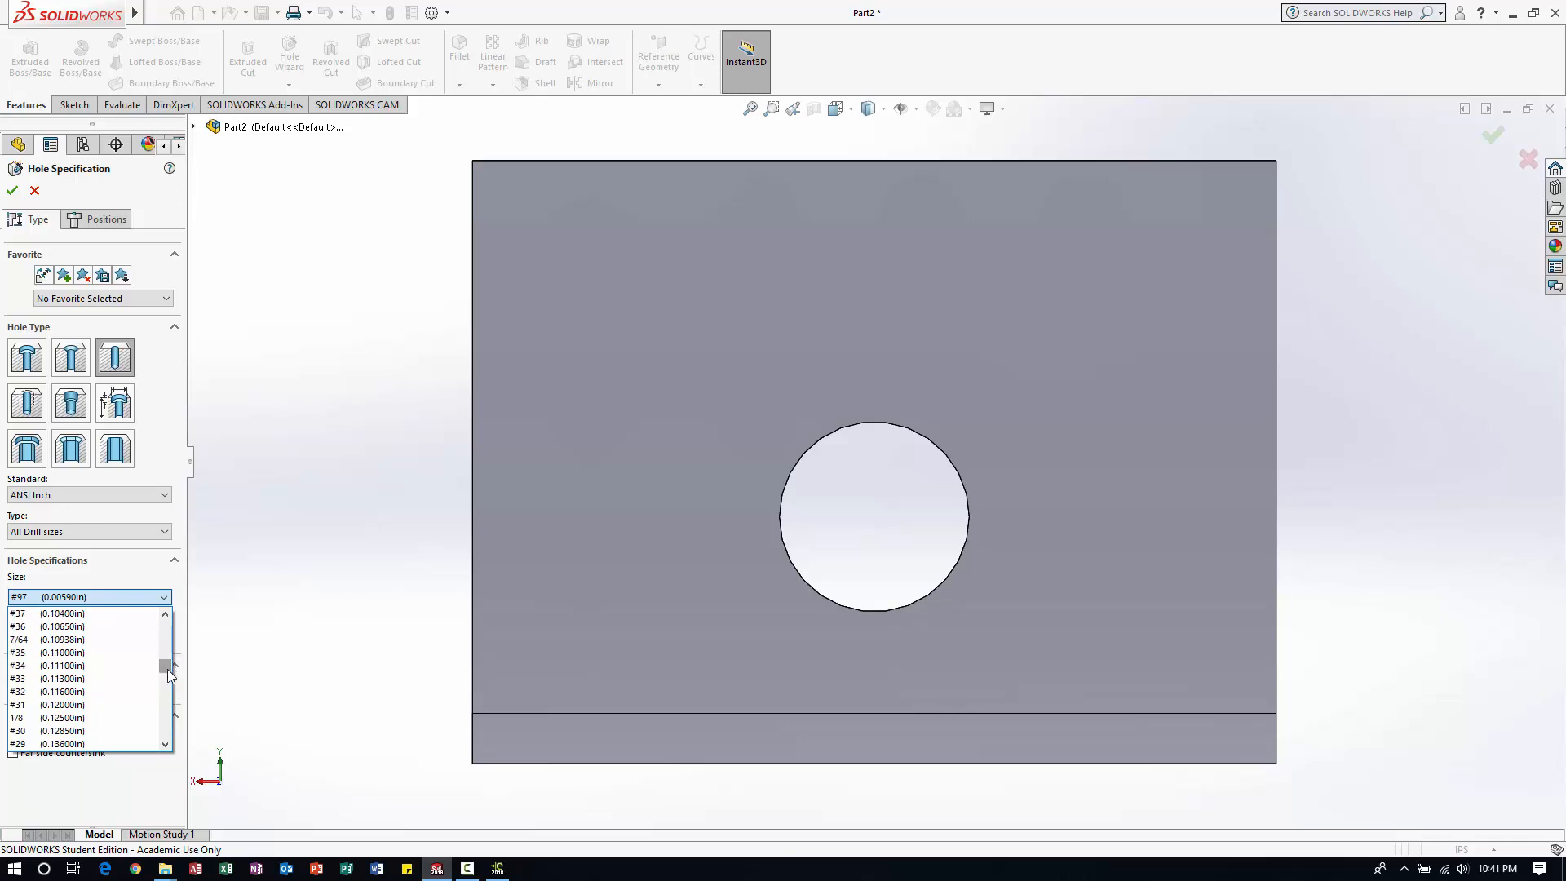
click(90, 732)
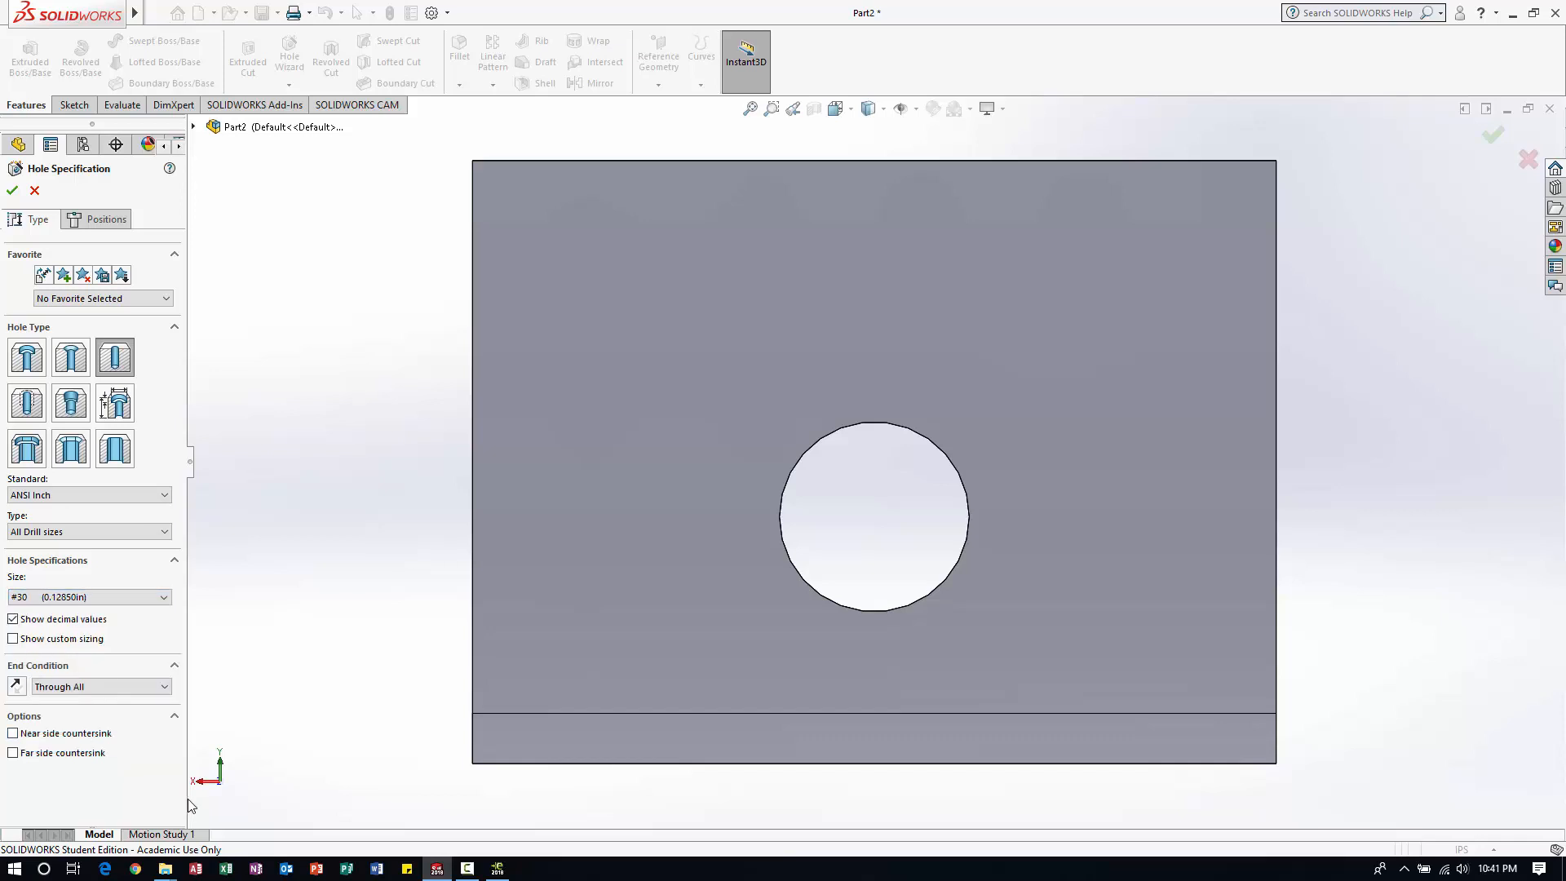
click(48, 643)
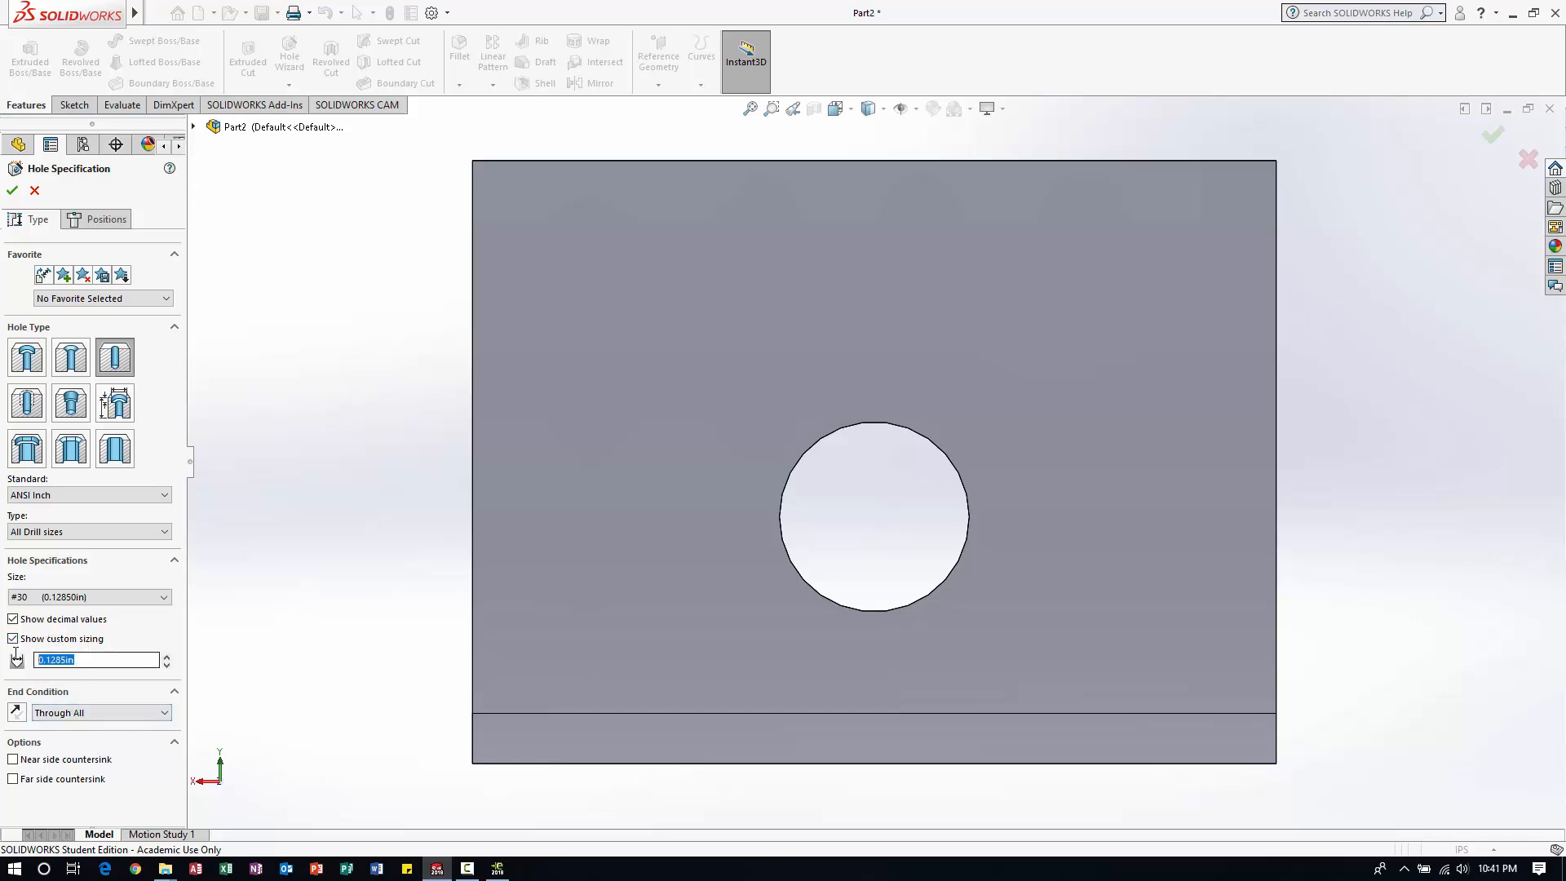
text(.129)
key(Return)
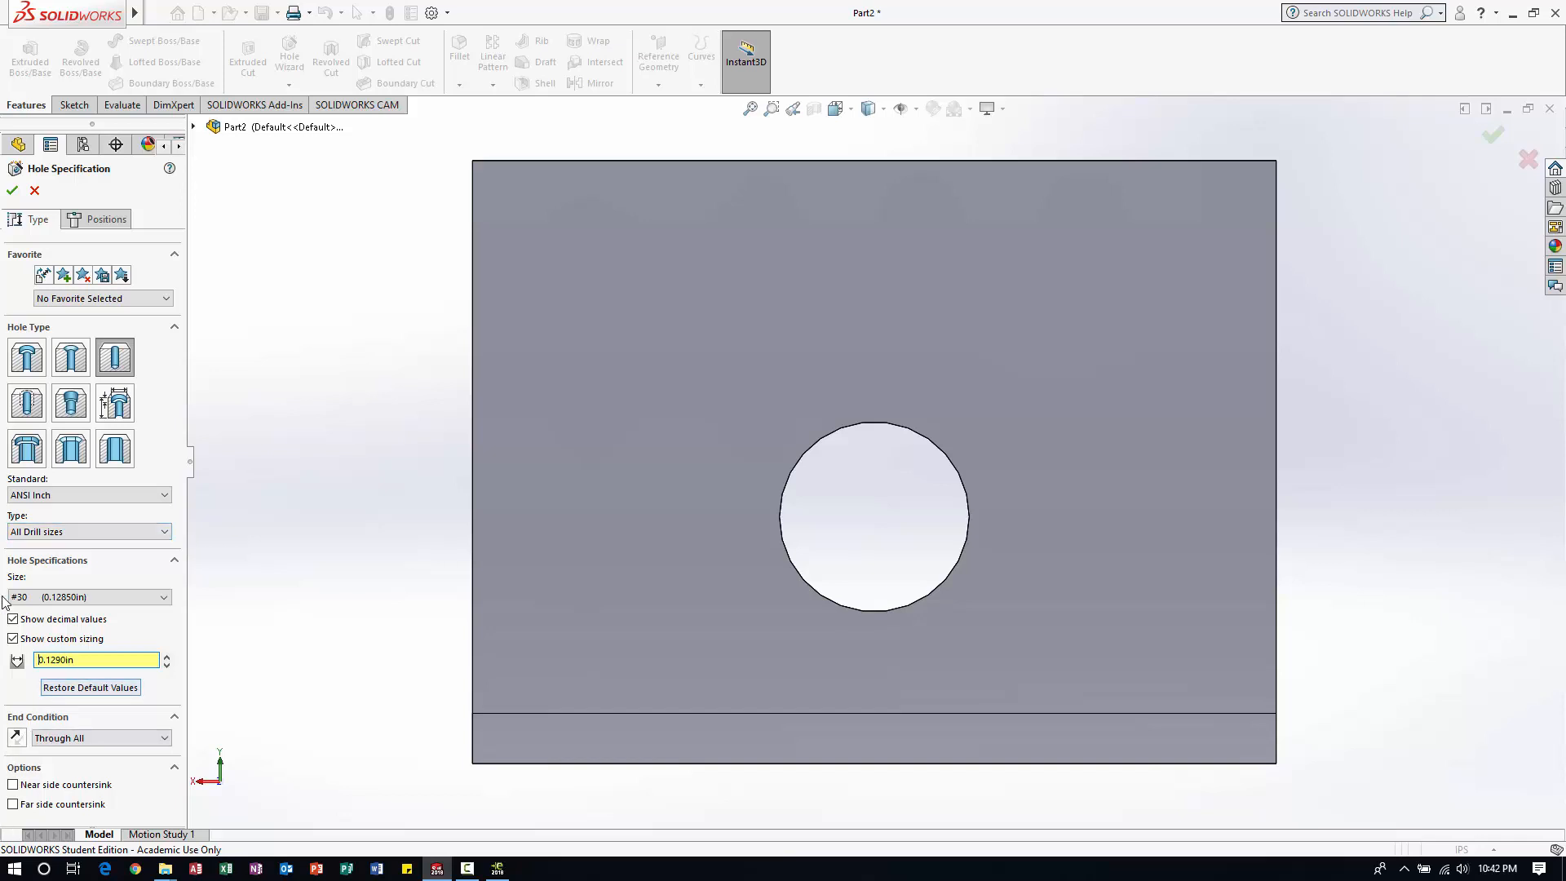
- Place two hole points at the same height on the vertical leg's face, one on each side above the Ø12.0 hole
click(107, 220)
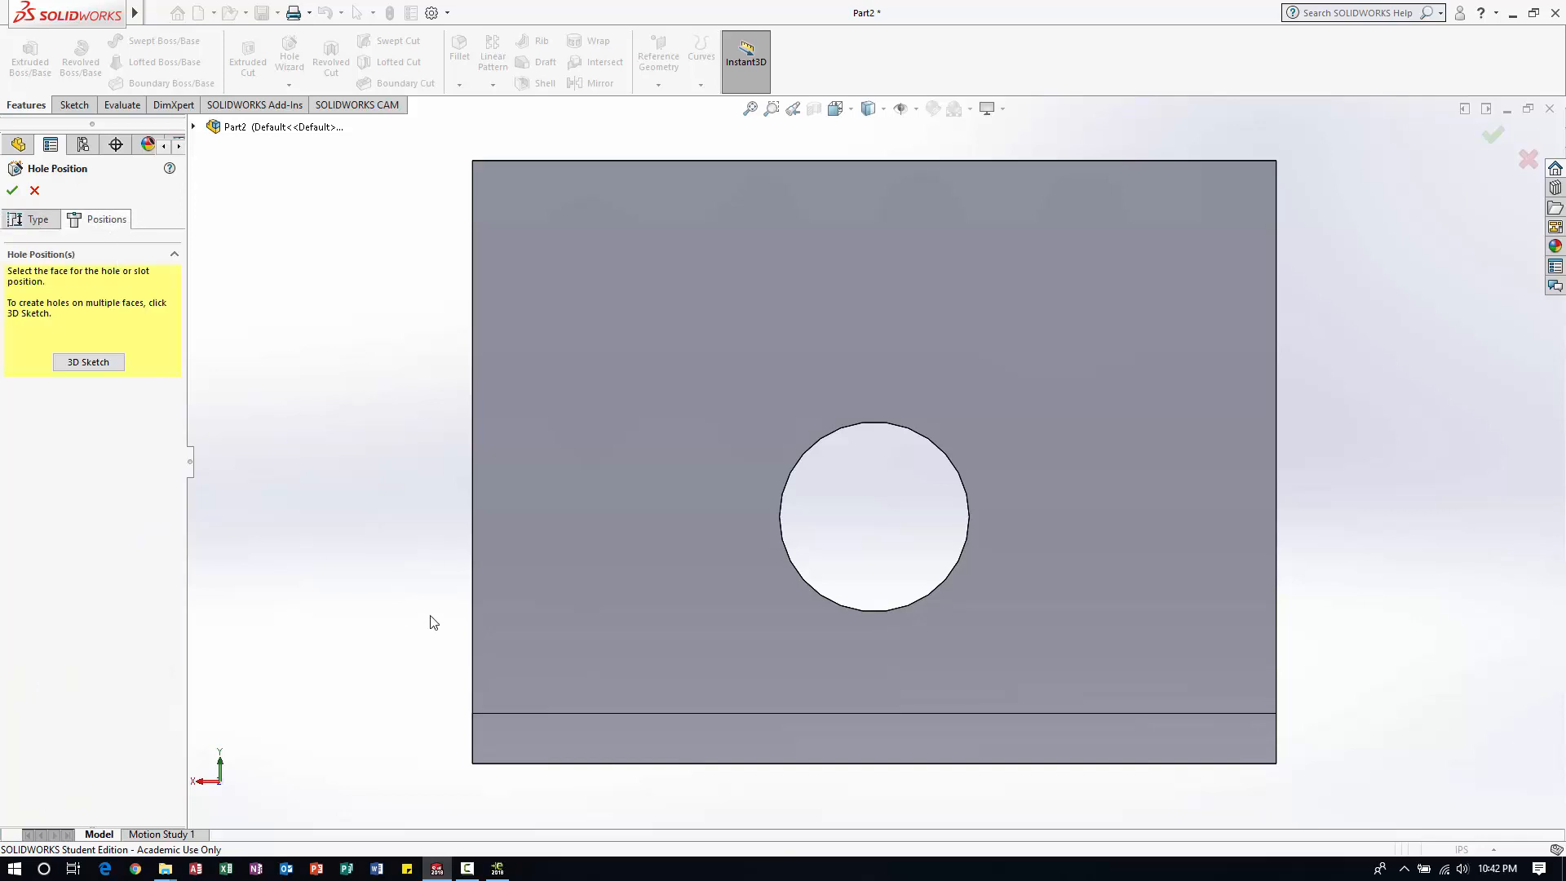
click(632, 324)
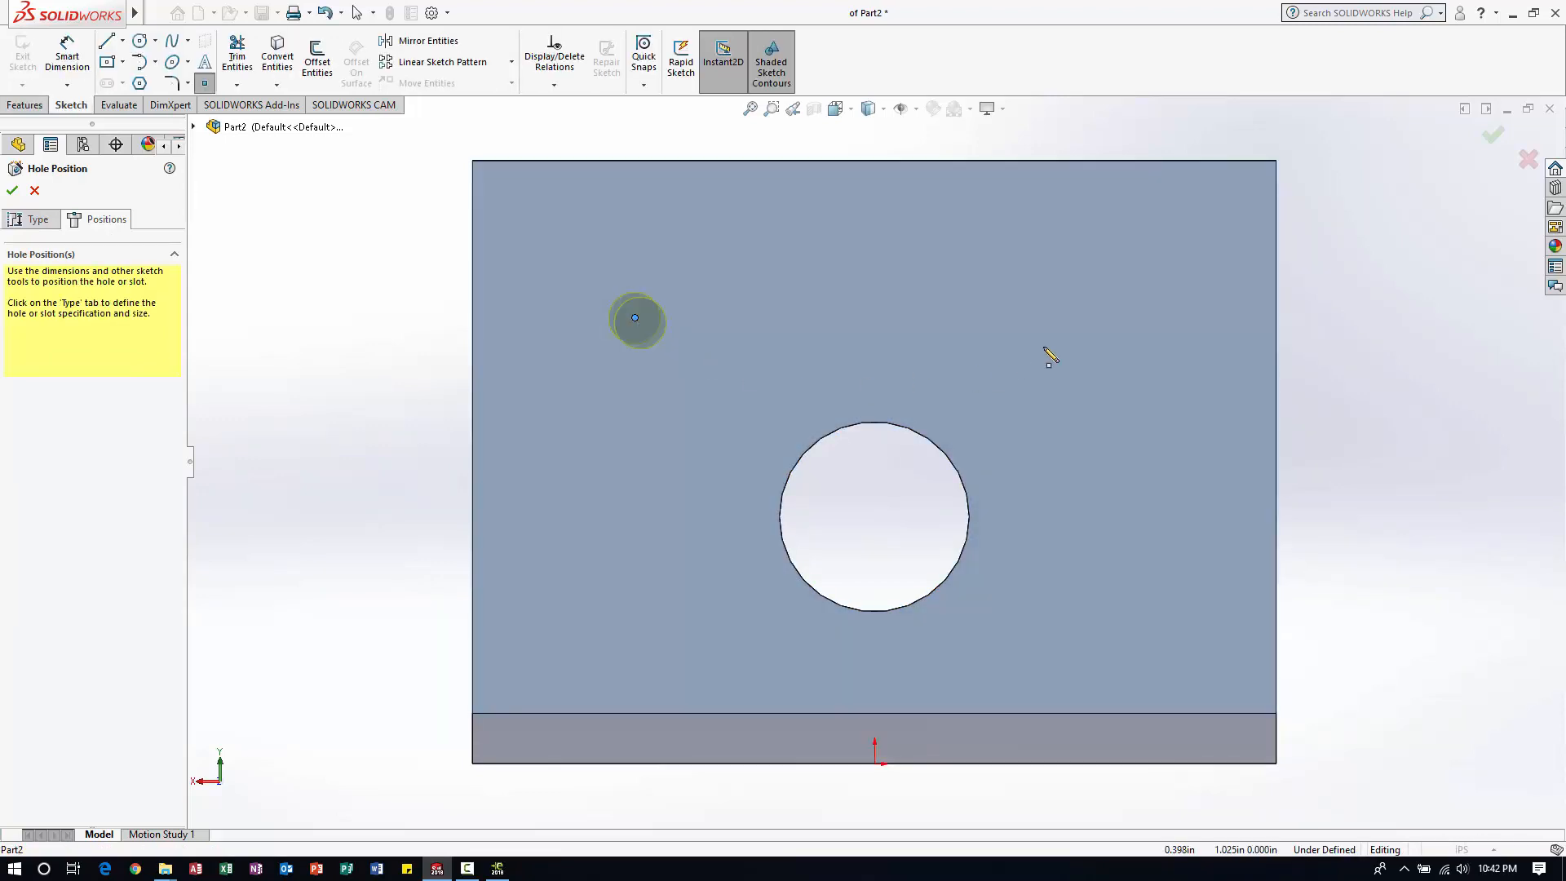
click(1072, 318)
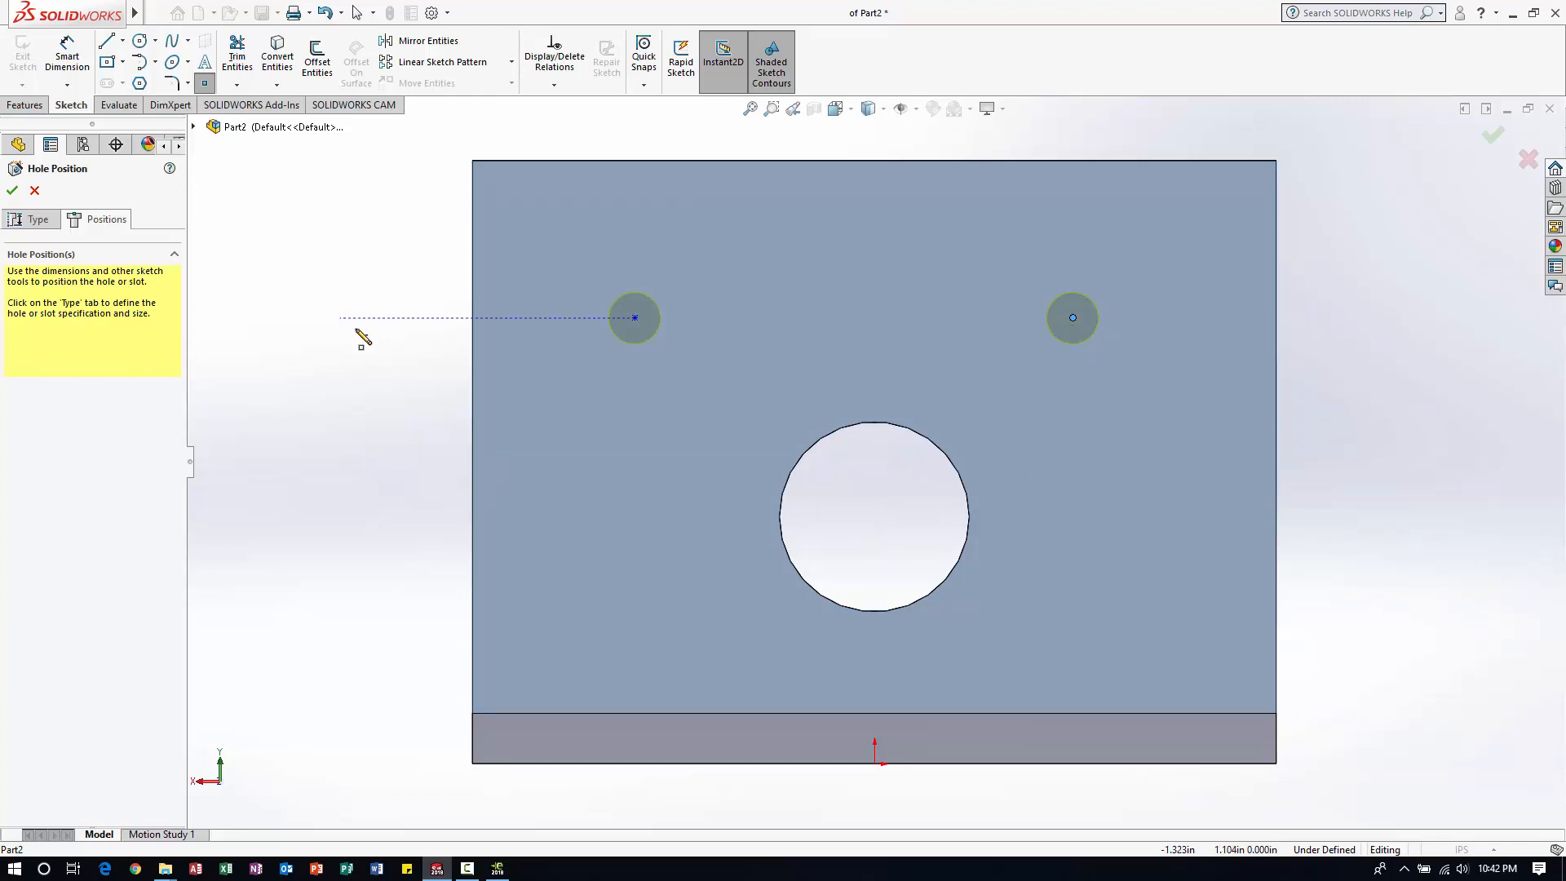
- Add a Horizontal relation between the two small hole points on the vertical leg and test it by shifting one point sideways
right_click(346, 253)
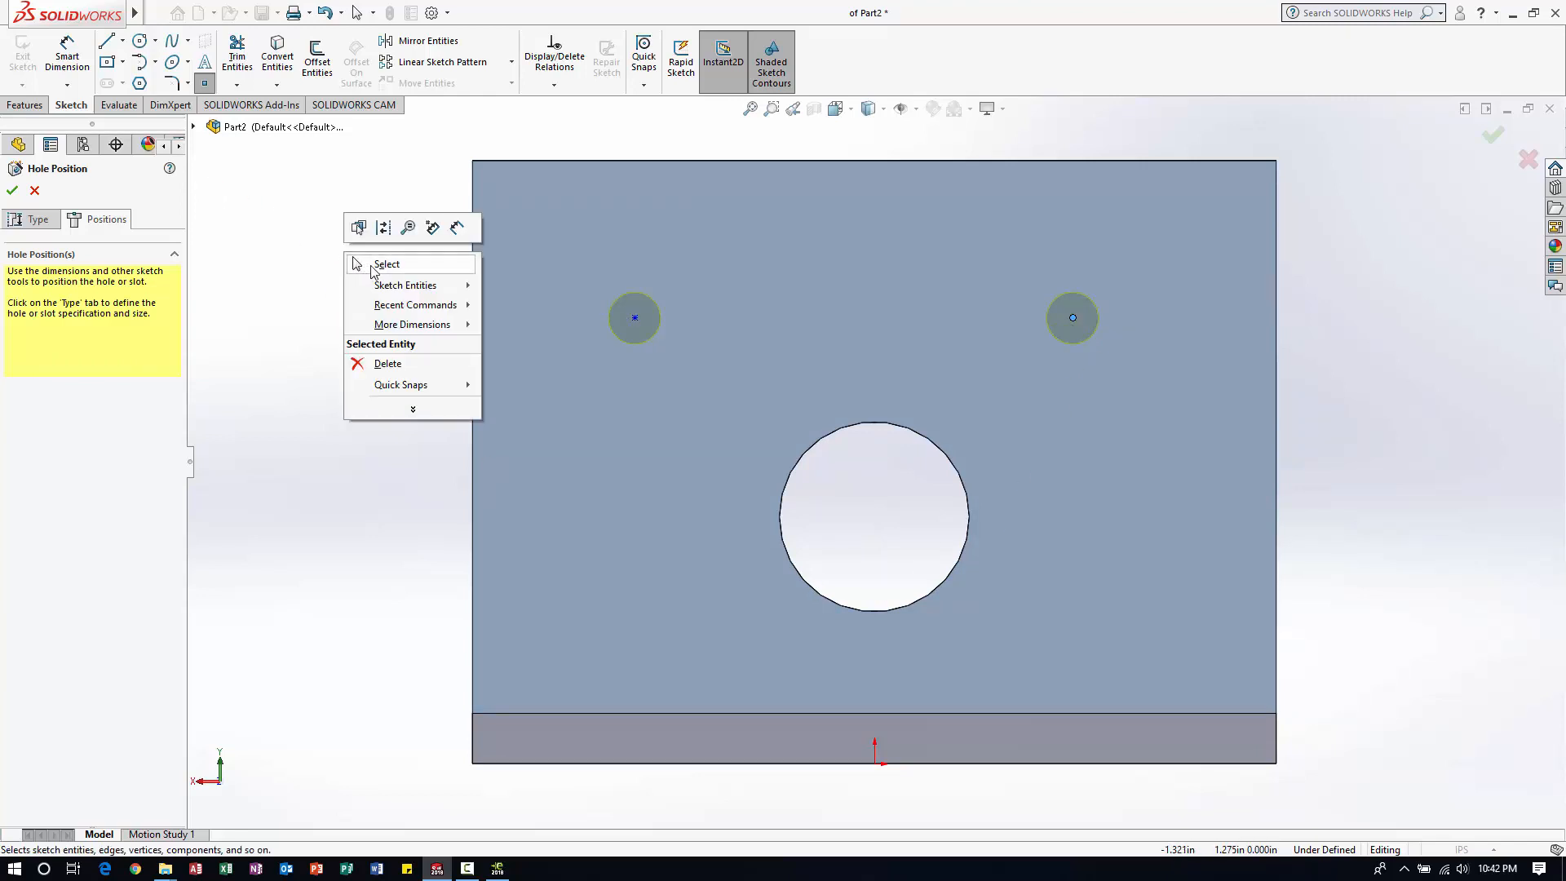
click(362, 267)
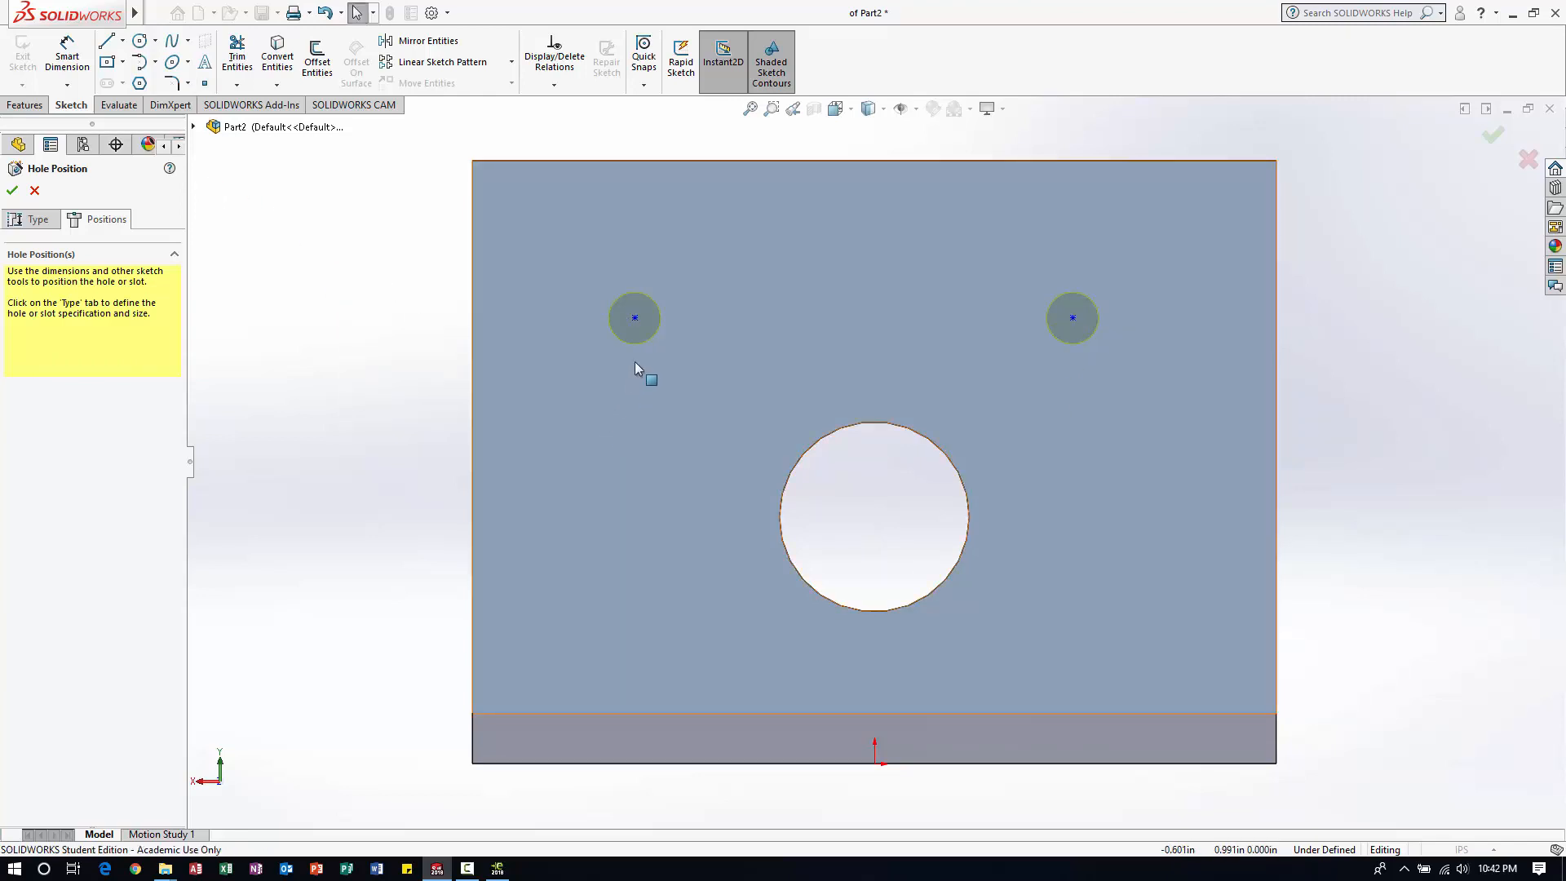
click(635, 318)
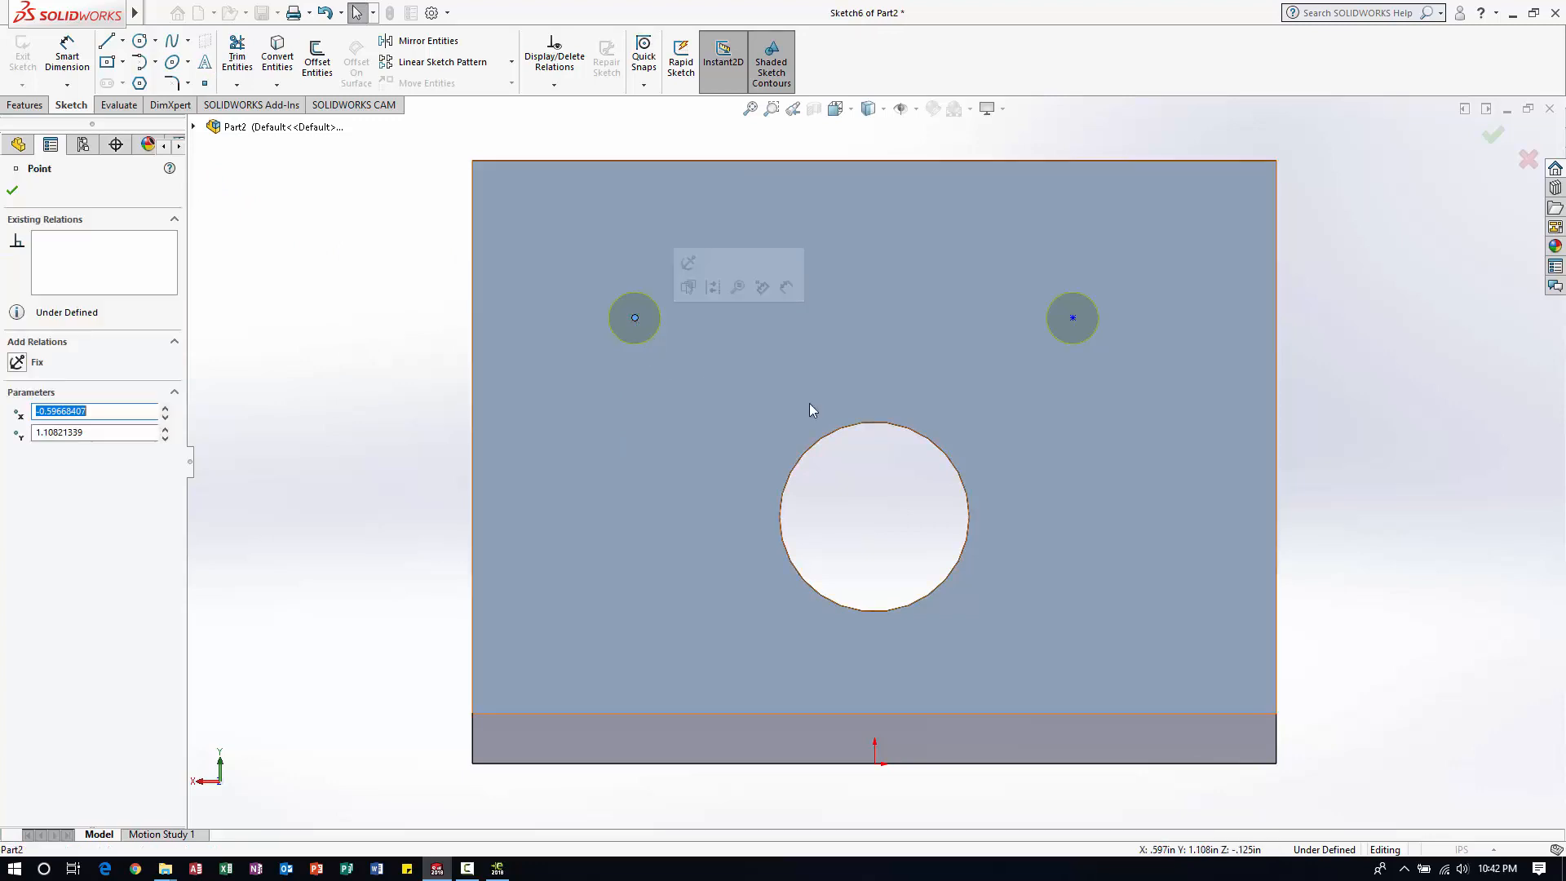
ctrl+click(1072, 318)
click(24, 454)
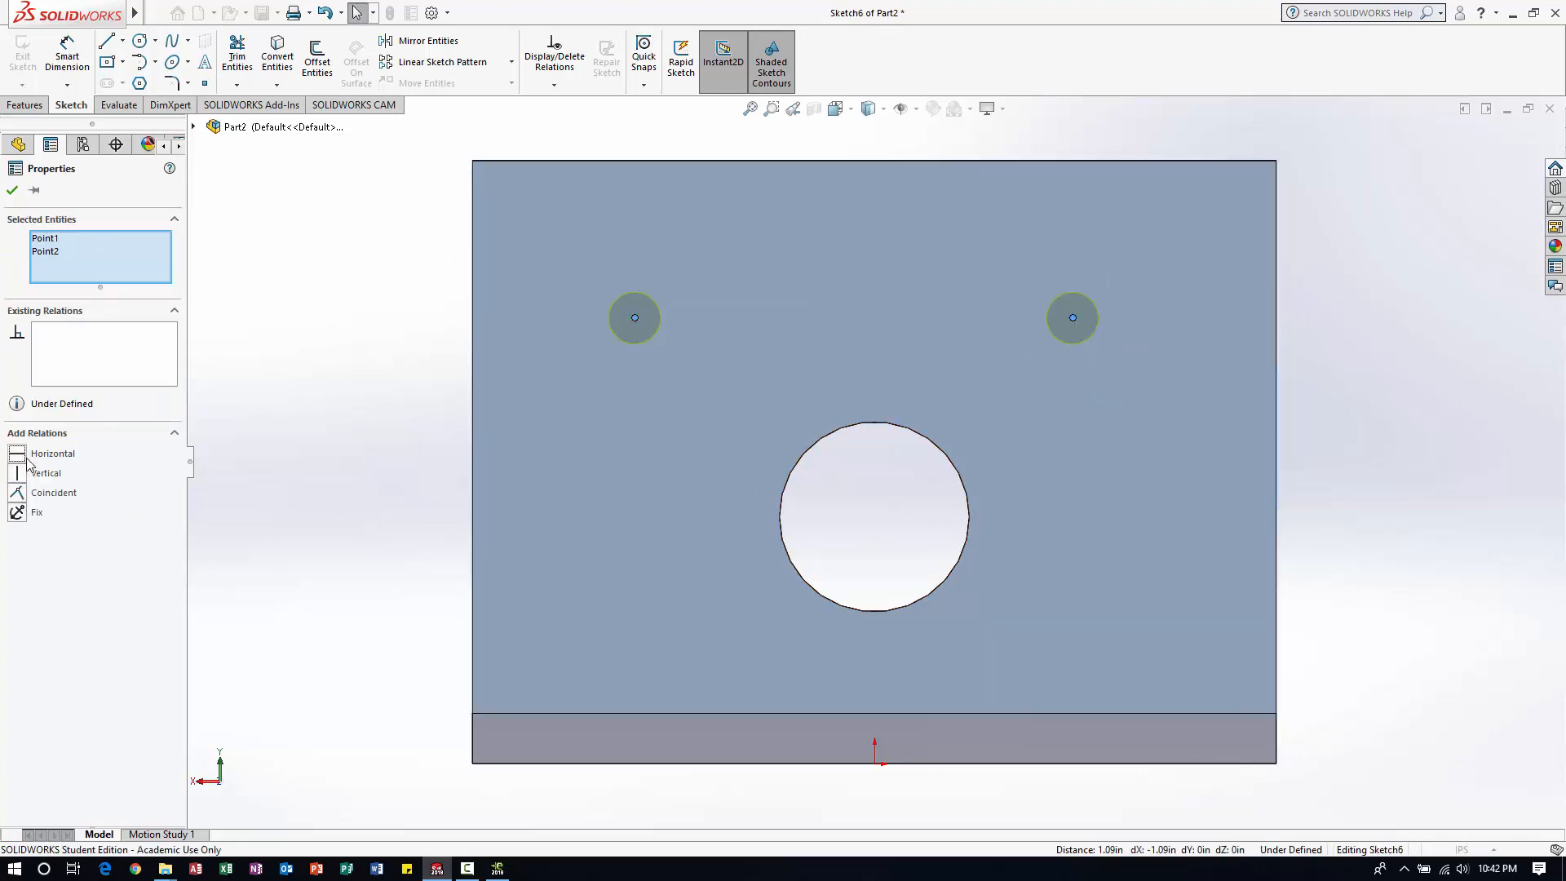
click(13, 191)
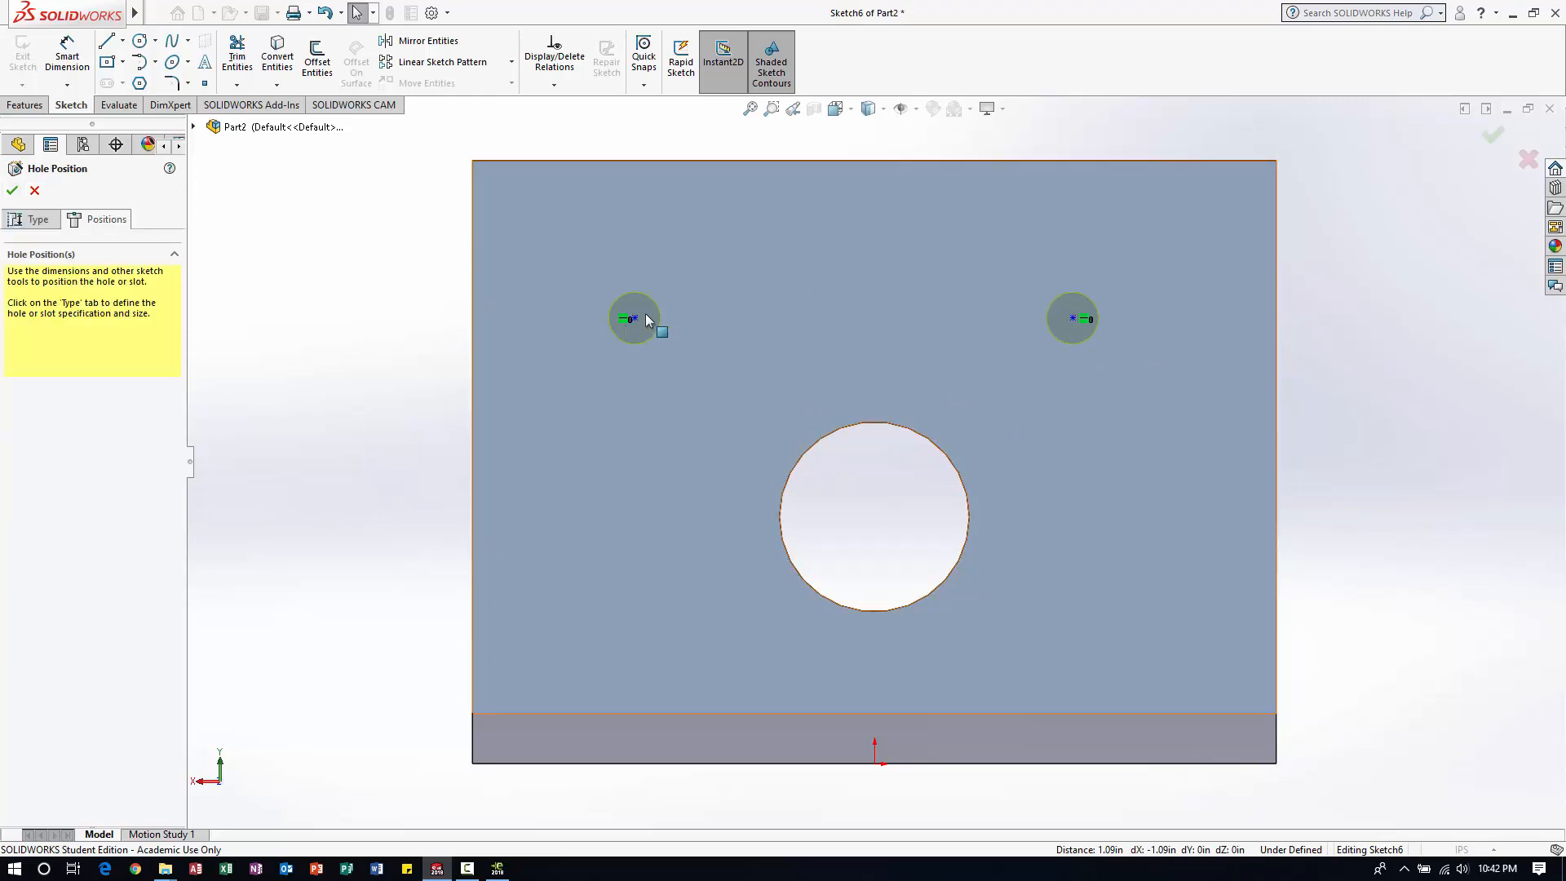
mouse_move(636, 319)
mouse_down()
mouse_move(641, 481)
mouse_move(652, 317)
mouse_up()
click(296, 482)
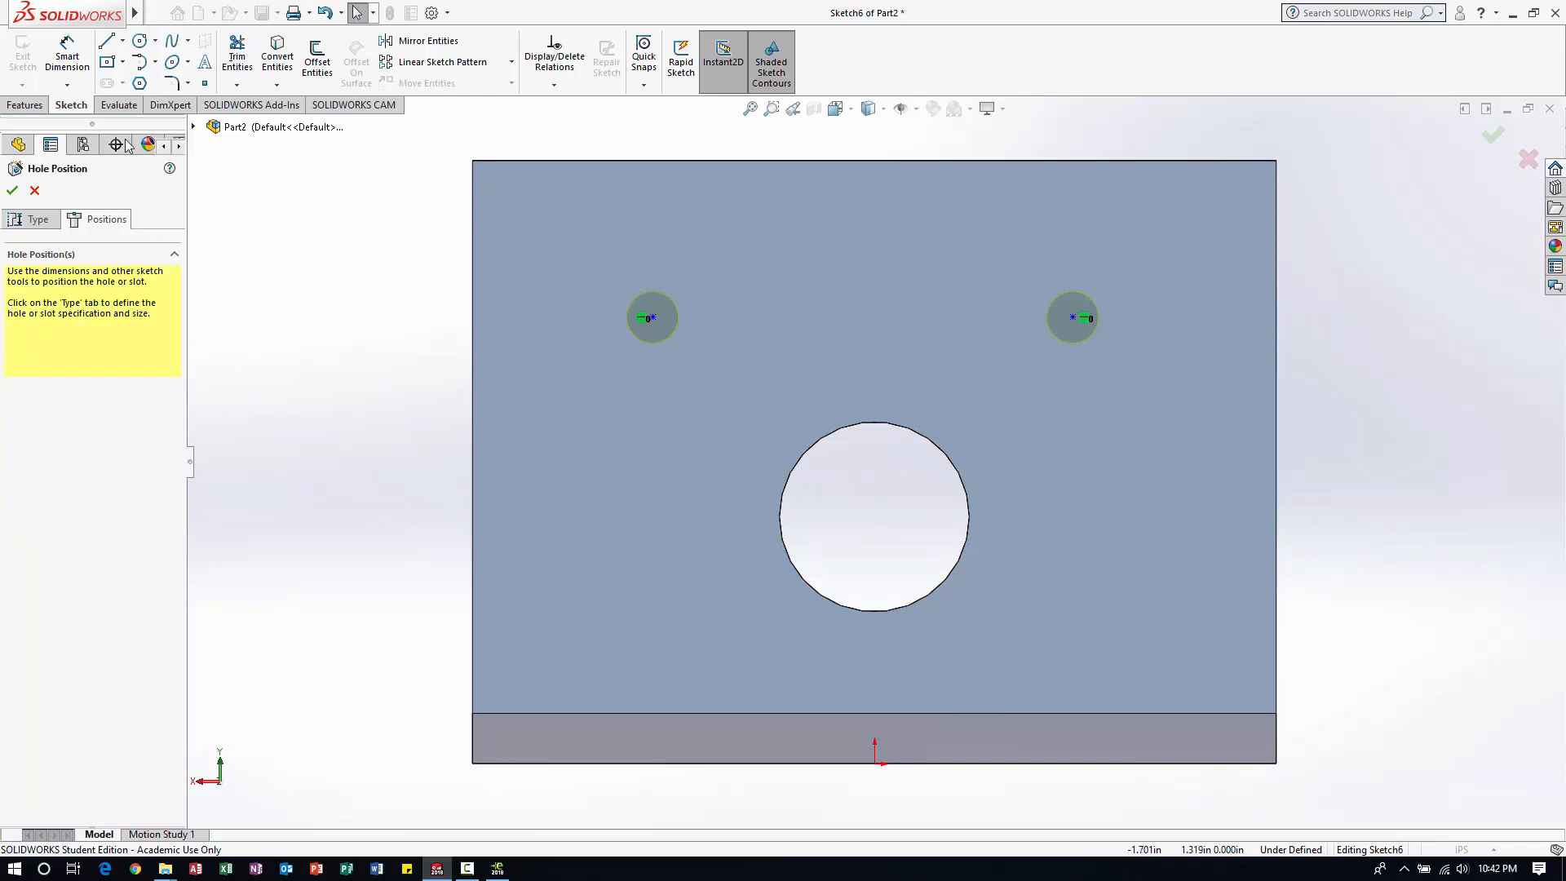
- Dimension the nearer small hole's centre 0.390 in from the vertical leg's left edge
click(81, 65)
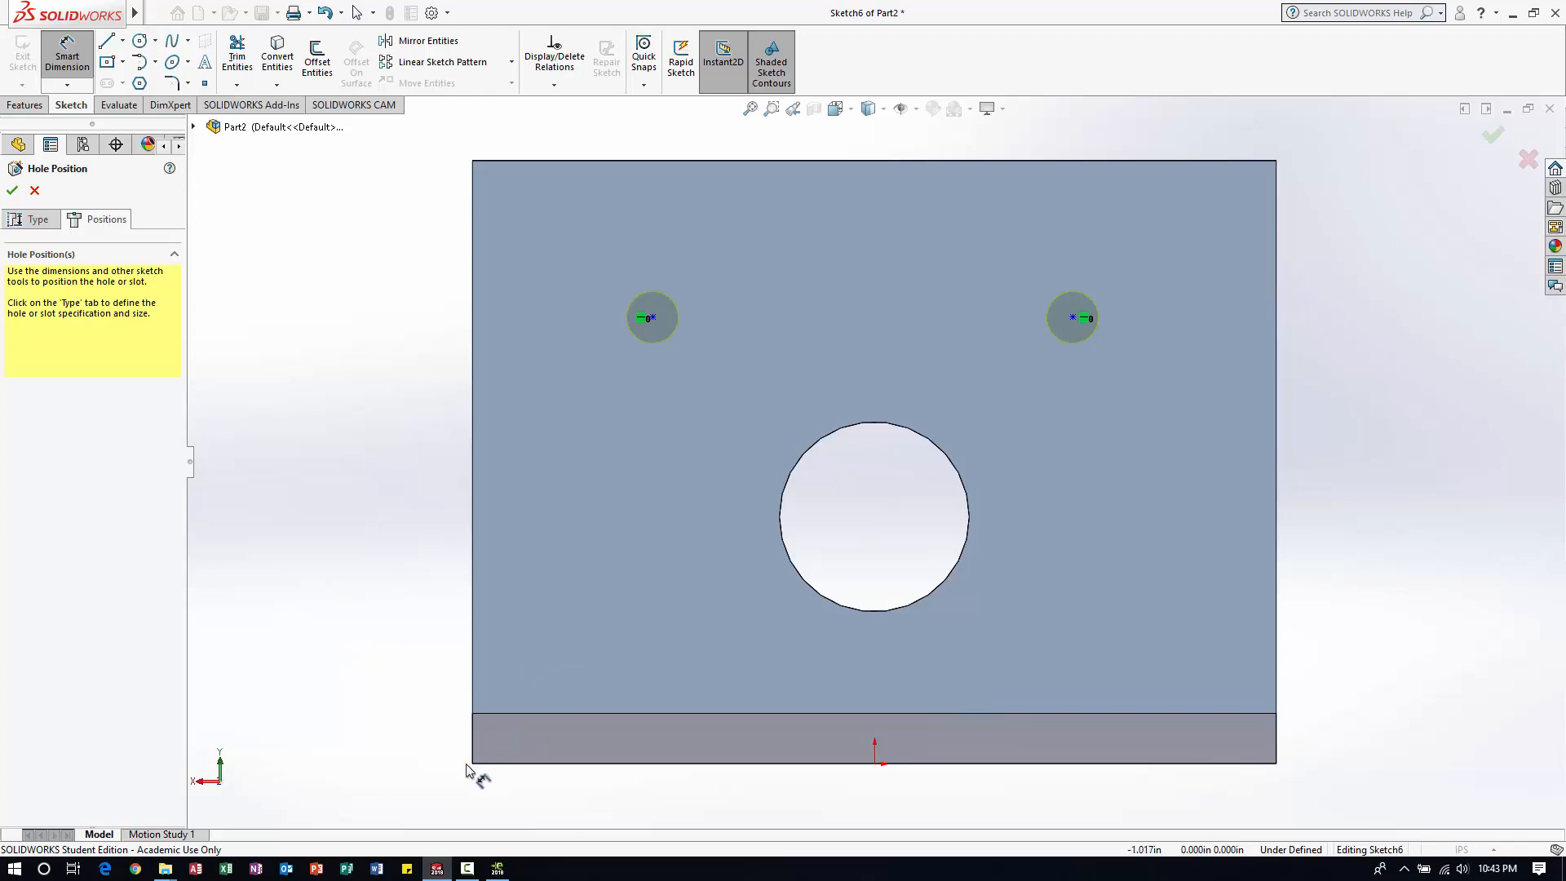
click(474, 455)
click(652, 317)
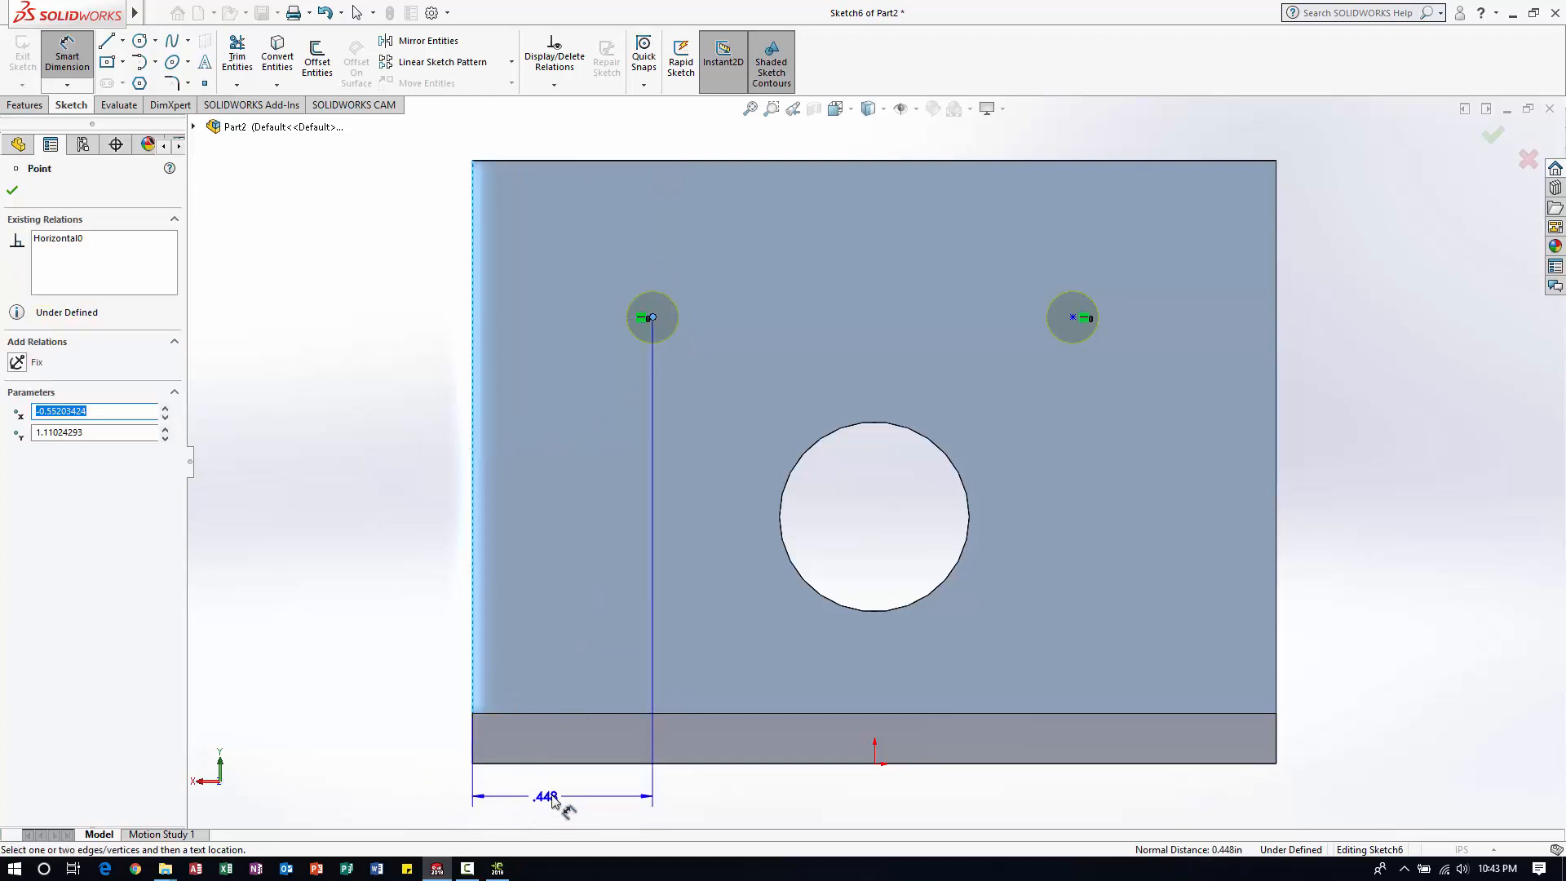
key(z)
click(611, 781)
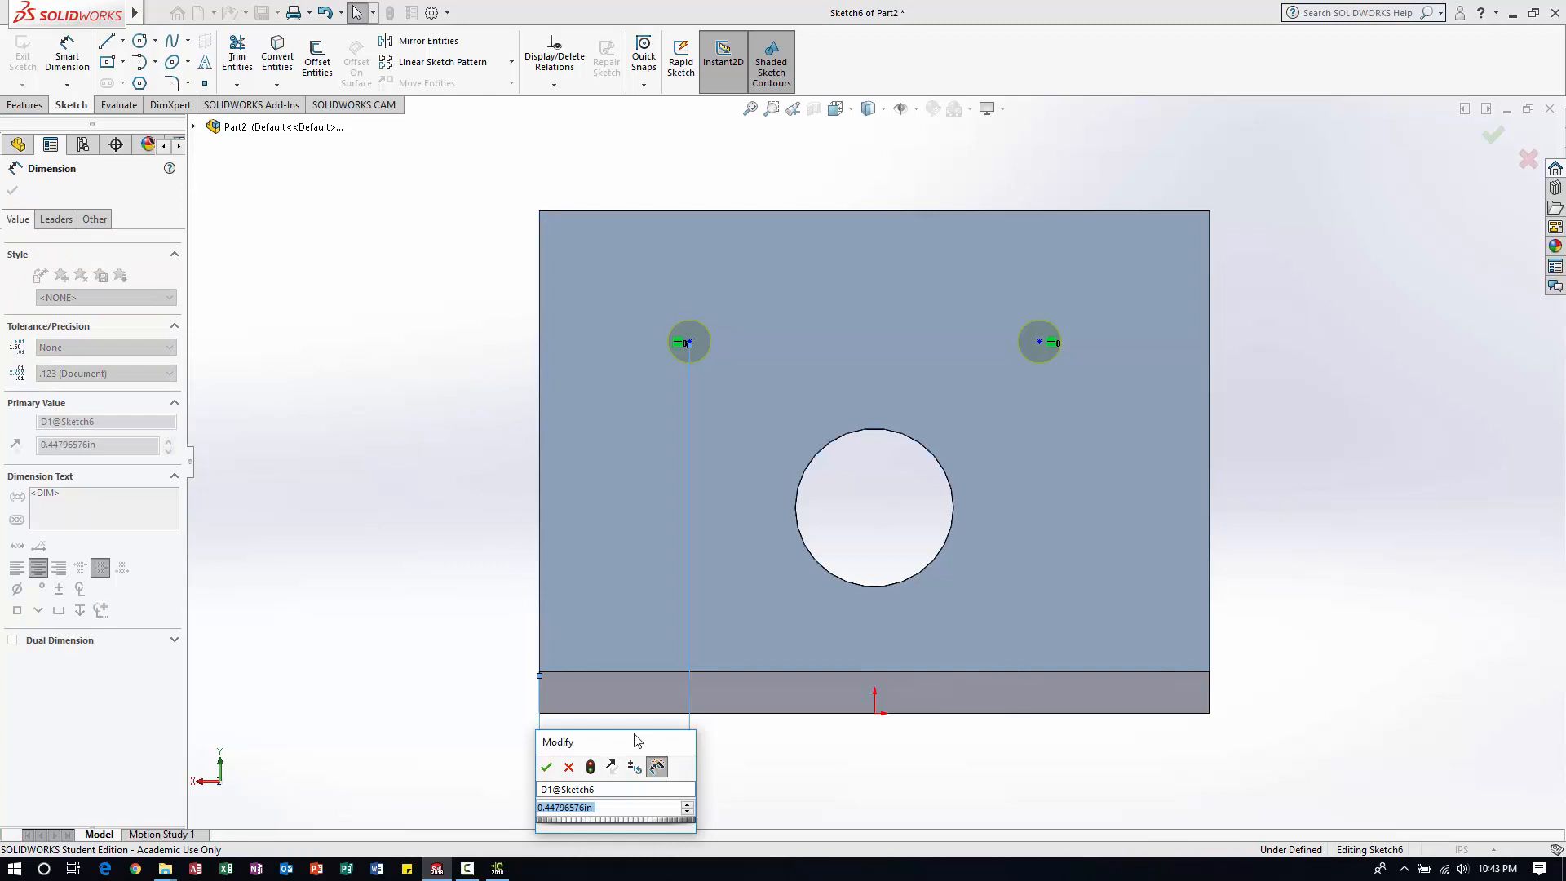
text(.39)
key(Return)
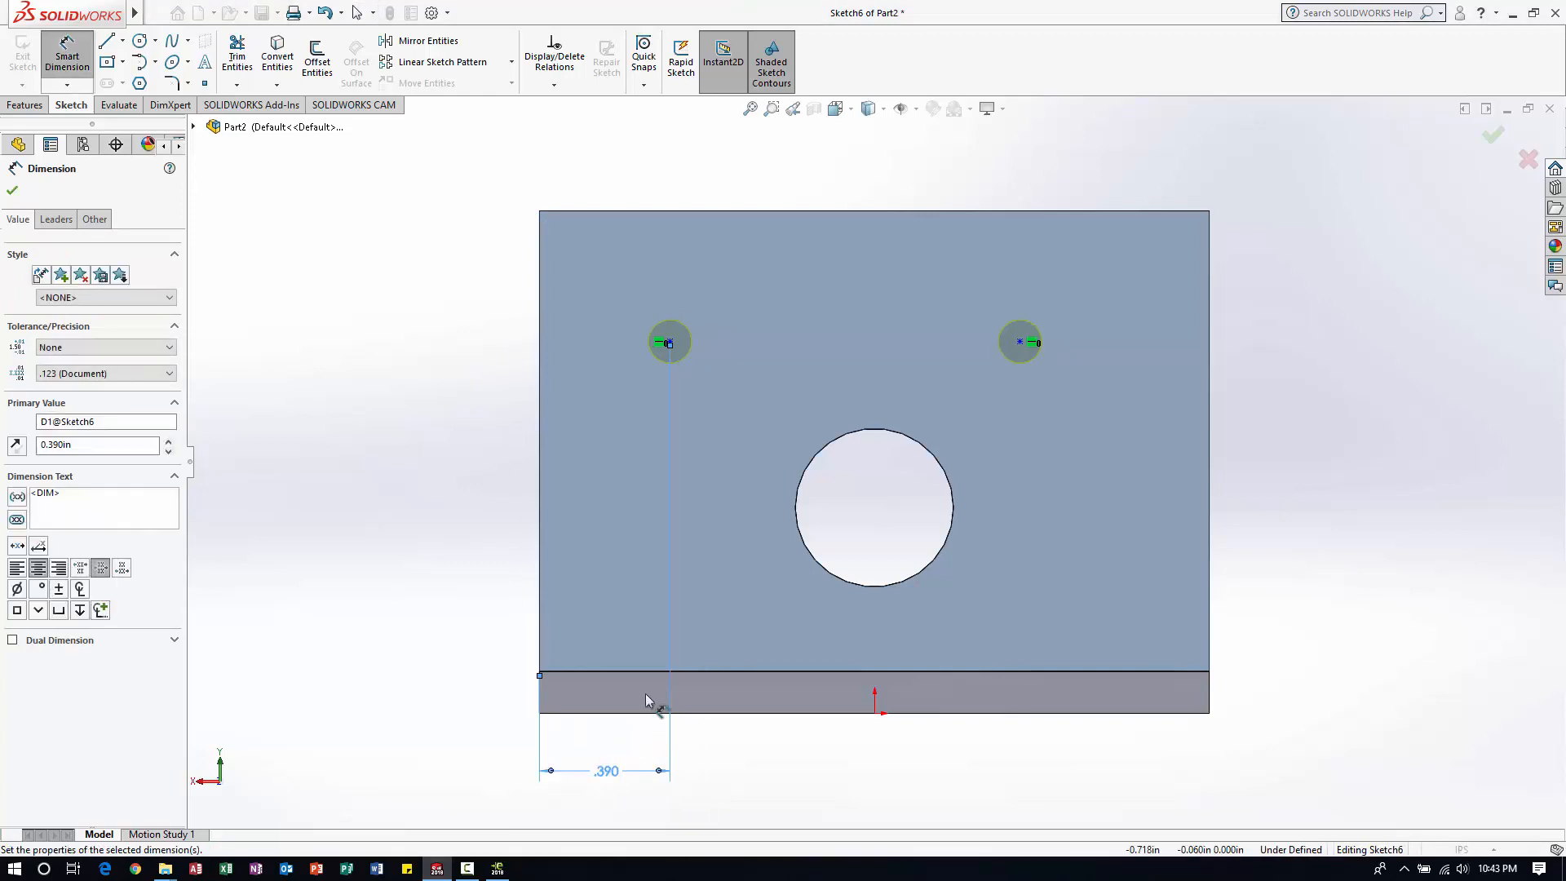
- Dimension the farther small hole's centre 1.610 in from the same left edge of the vertical leg
click(1021, 343)
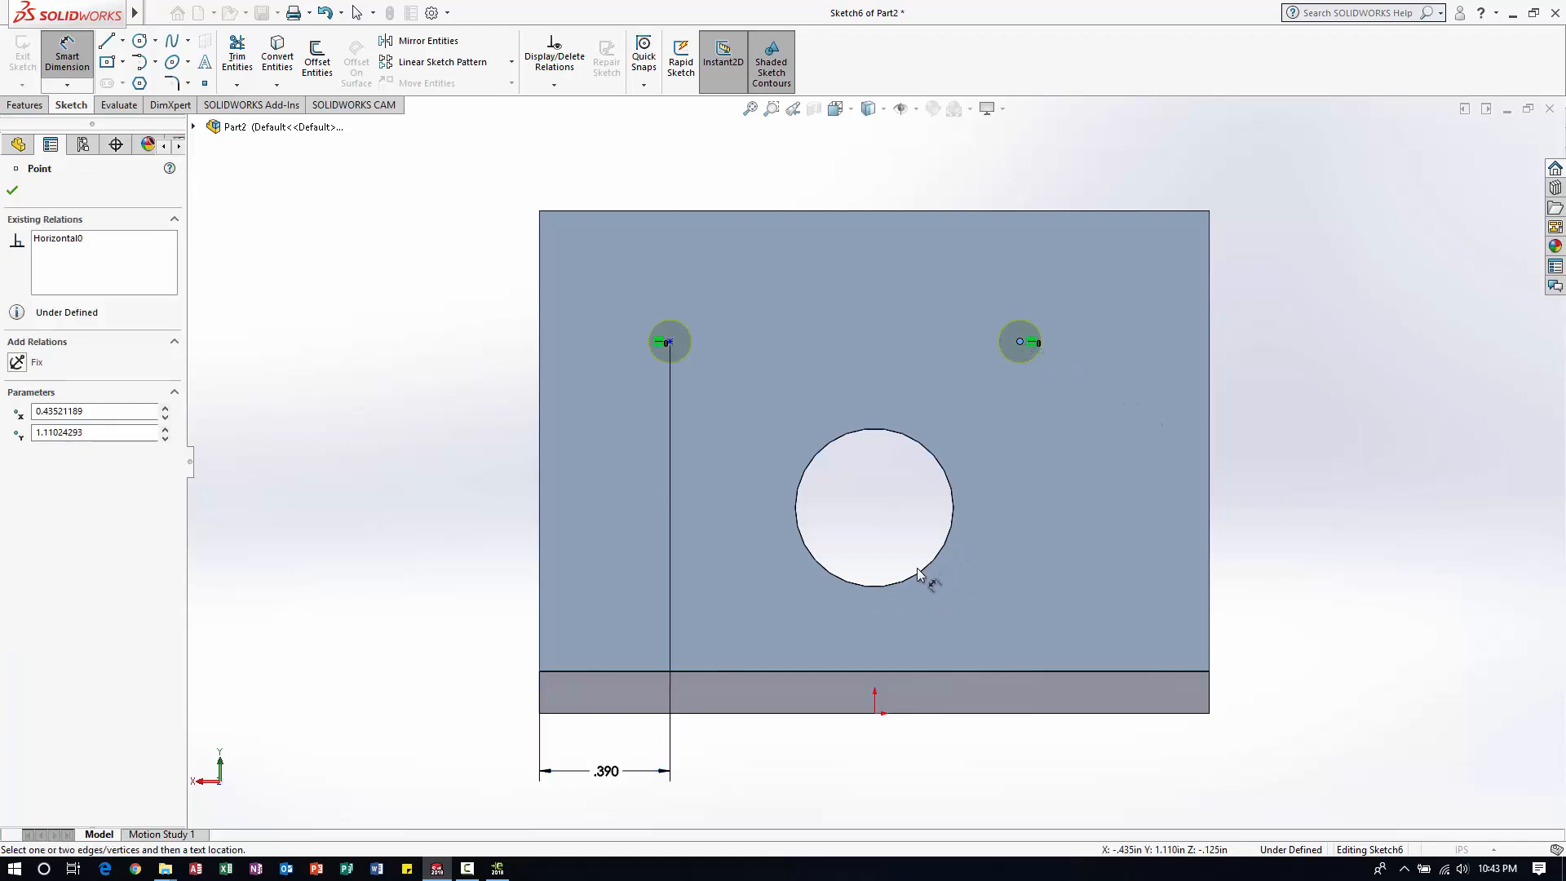
click(541, 592)
click(832, 801)
text(1.6)
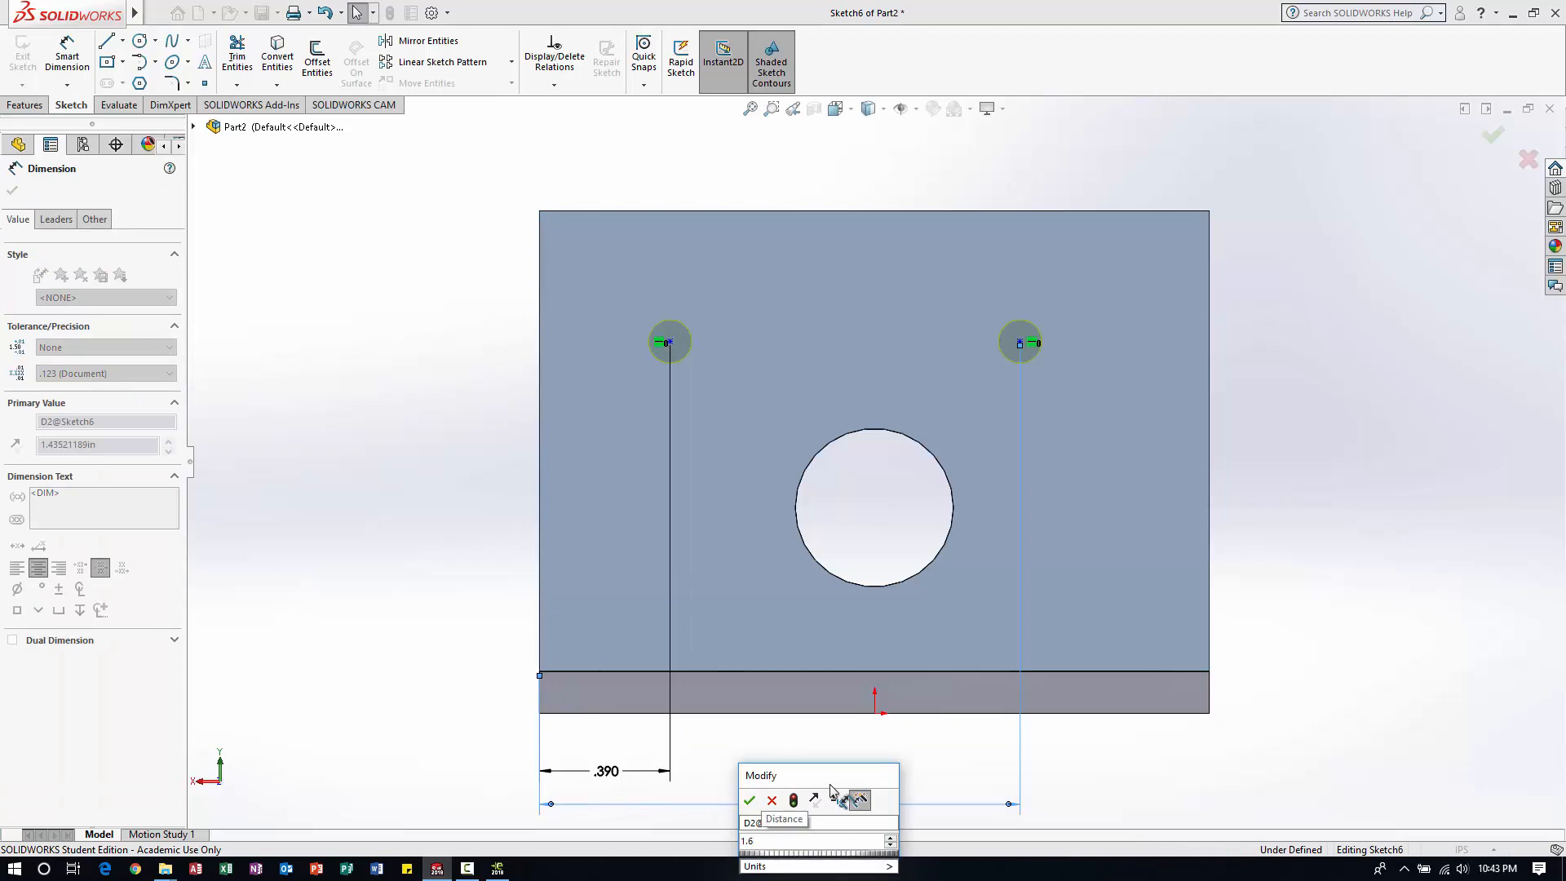
text(10)
key(Return)
- Dimension the small holes' centres 0.890 in above the bracket's bottom edge and finish the Hole Wizard feature
scroll(764, 662, up, 2)
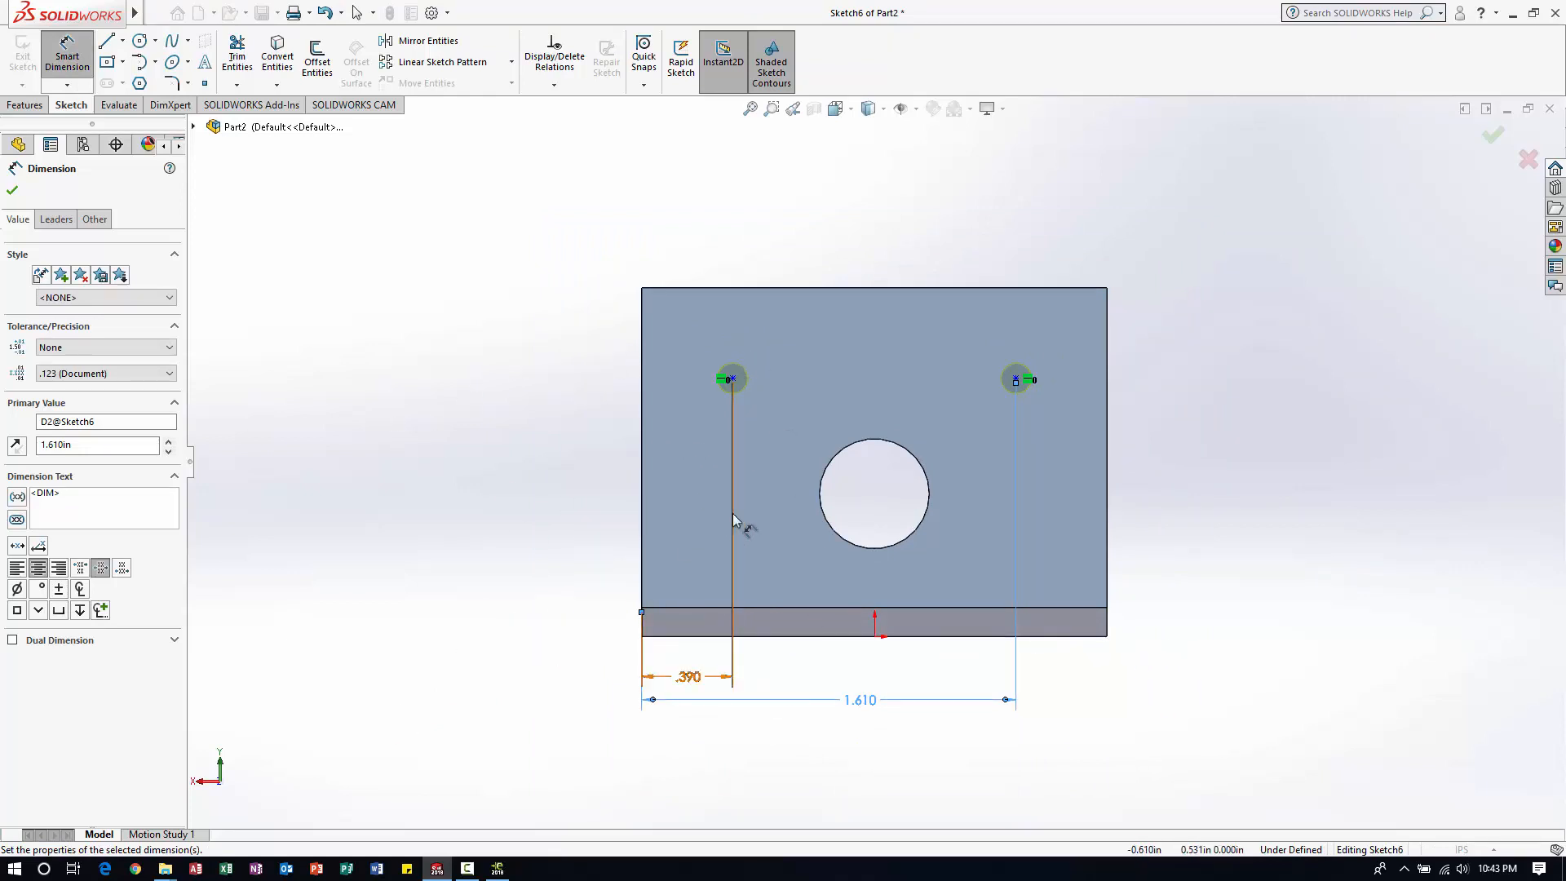
click(732, 379)
click(755, 635)
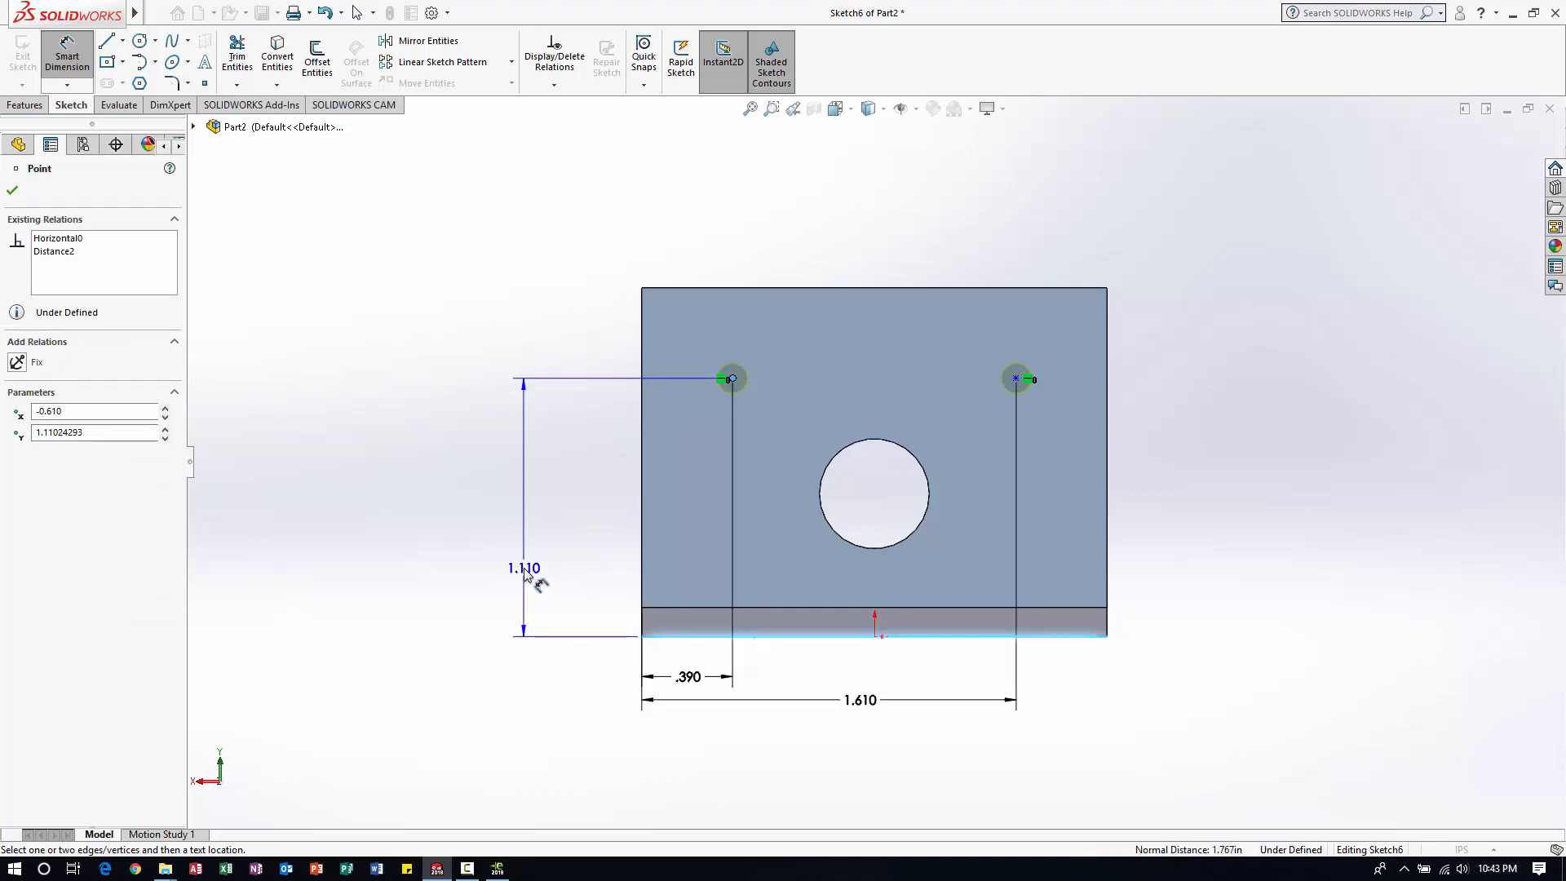
click(528, 540)
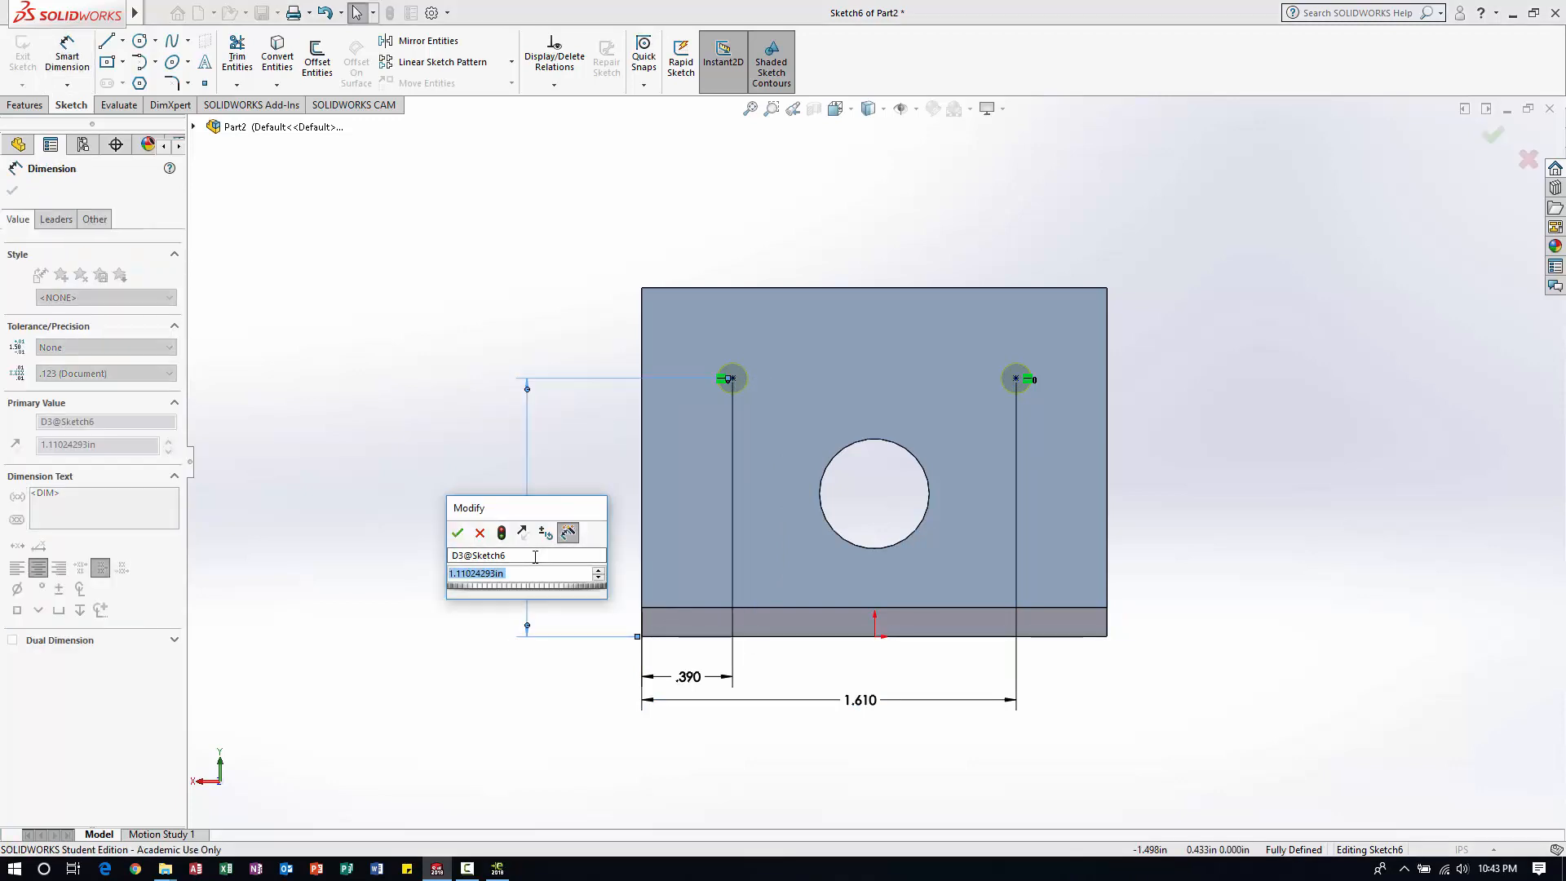
text(.89)
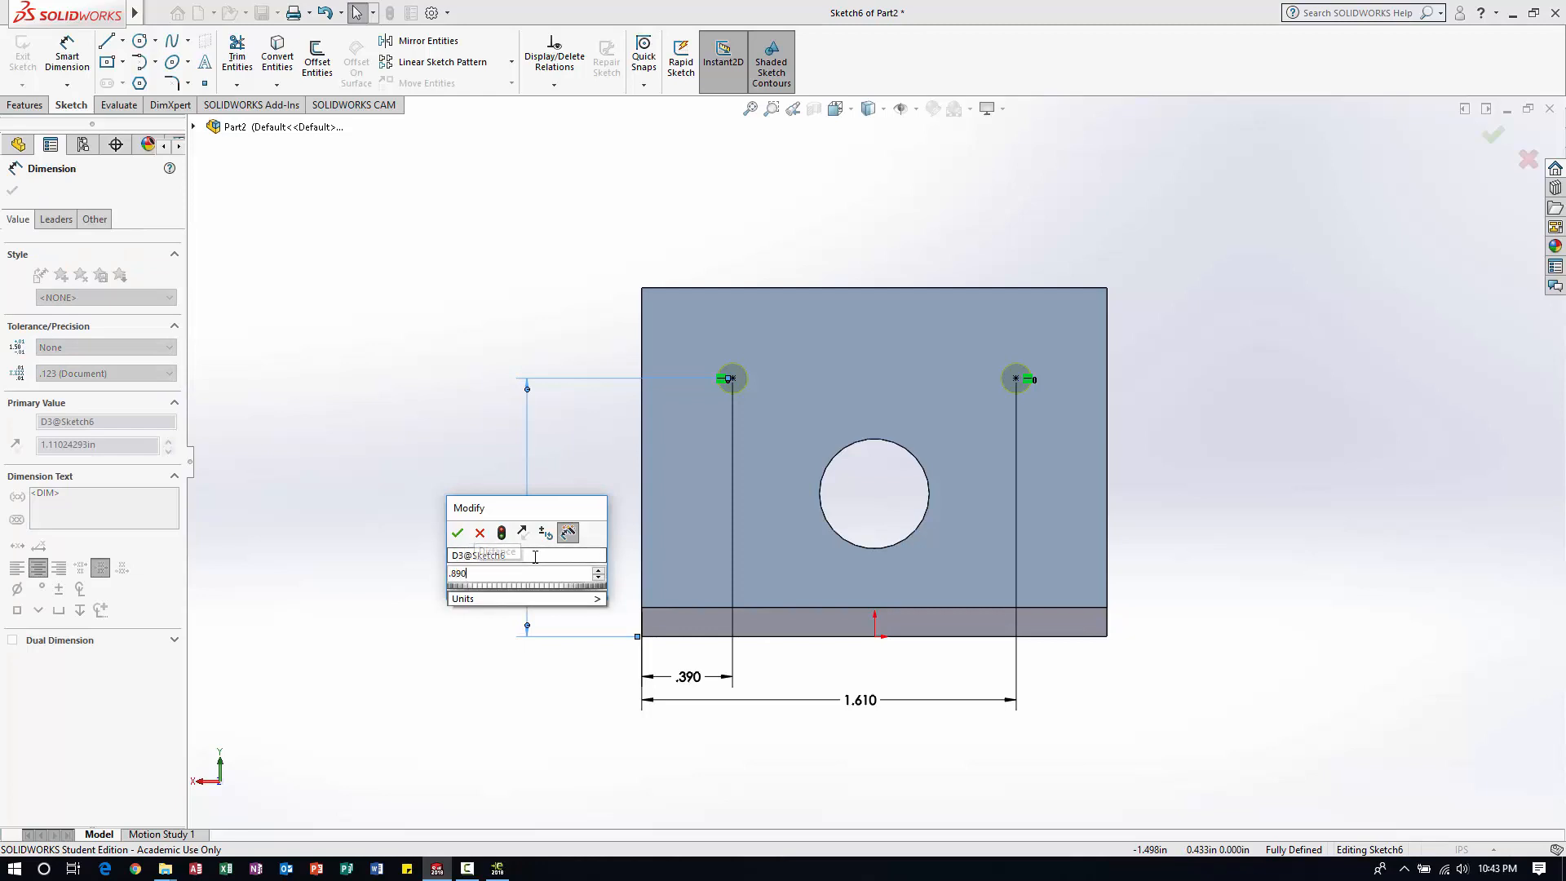
key(Return)
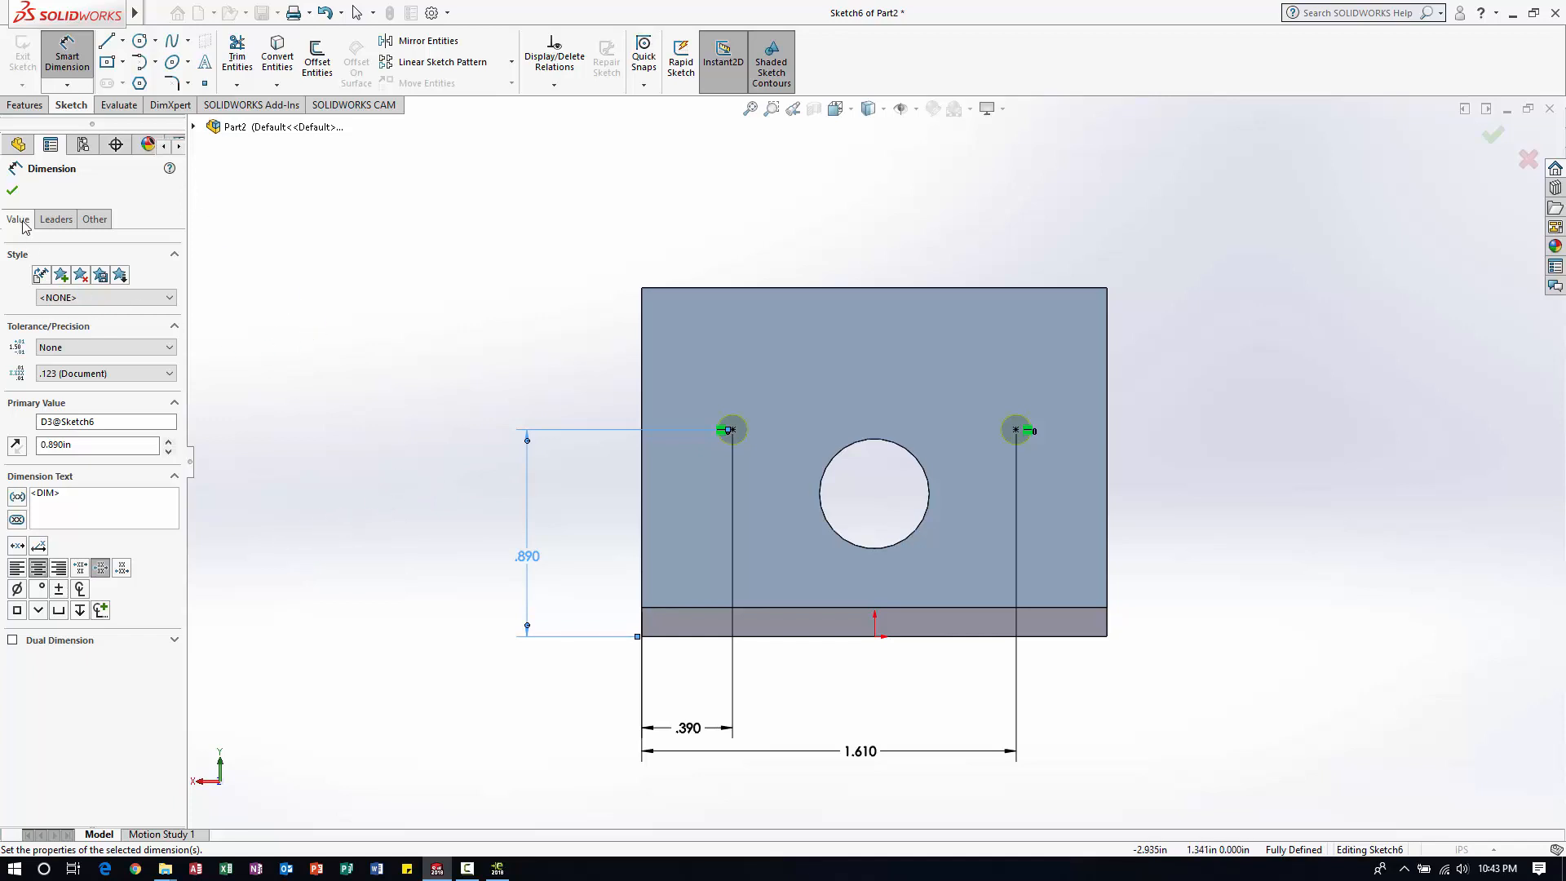
click(12, 190)
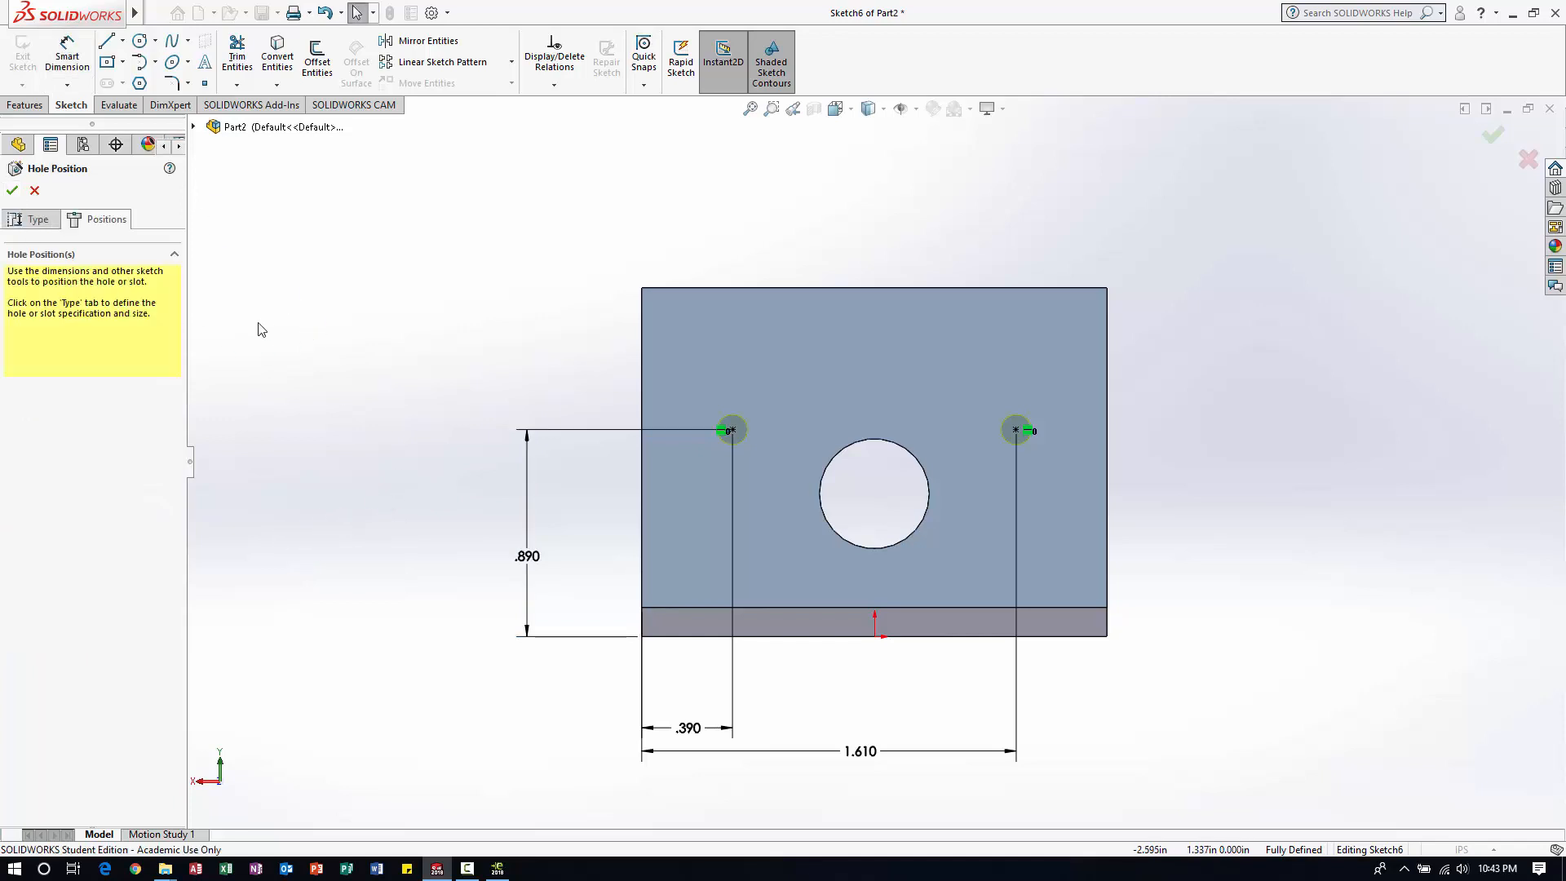
click(12, 190)
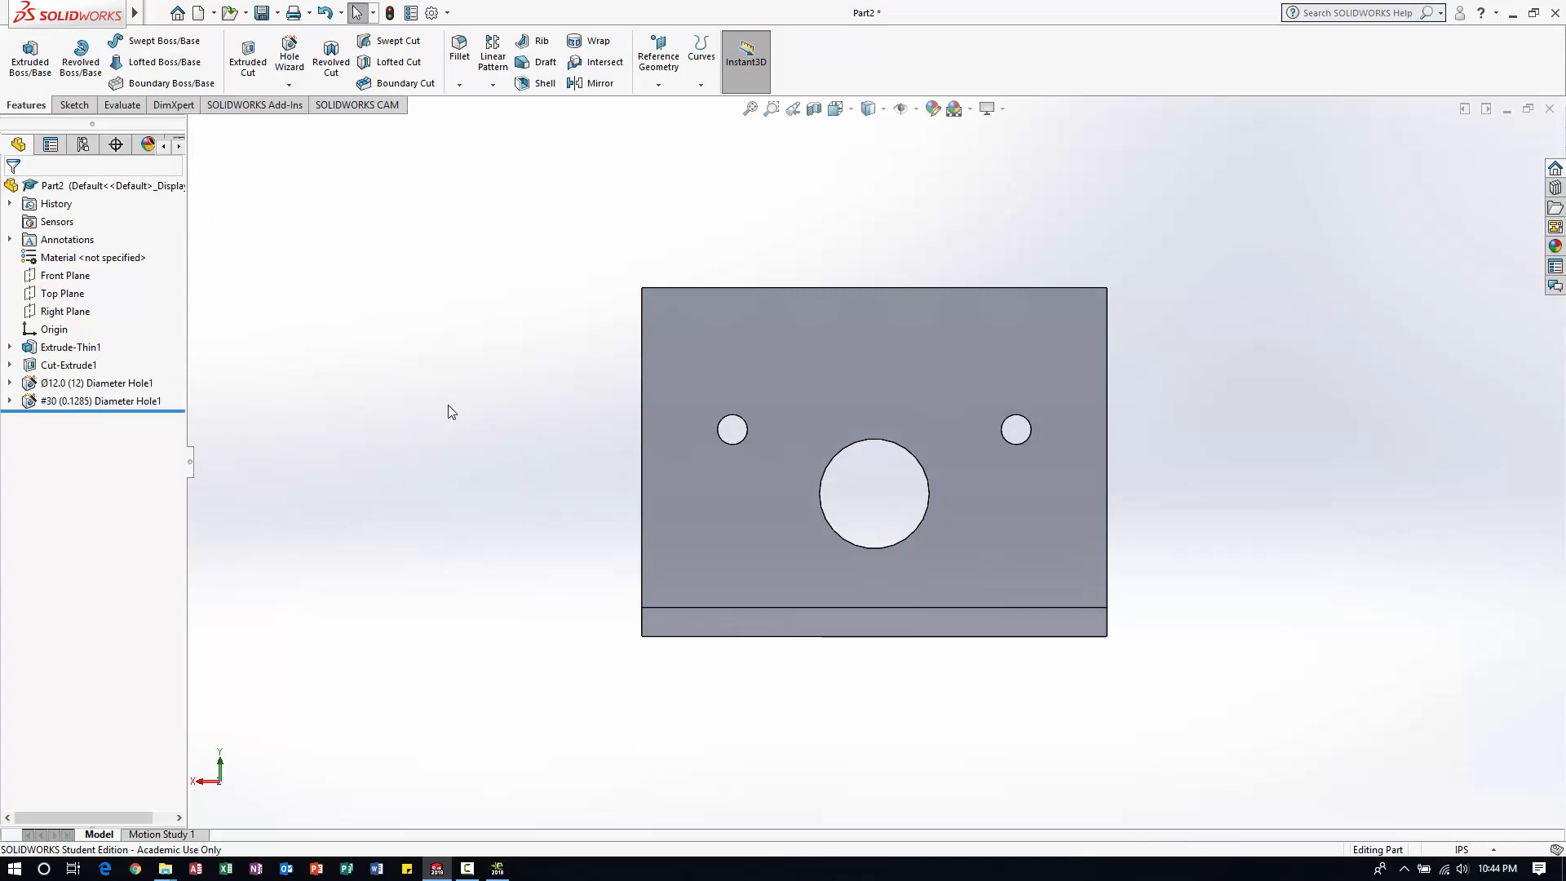
- Fillet the four outer corner edges of the bracket, two on each leg, with a 0.125 in radius
key(ctrl+7)
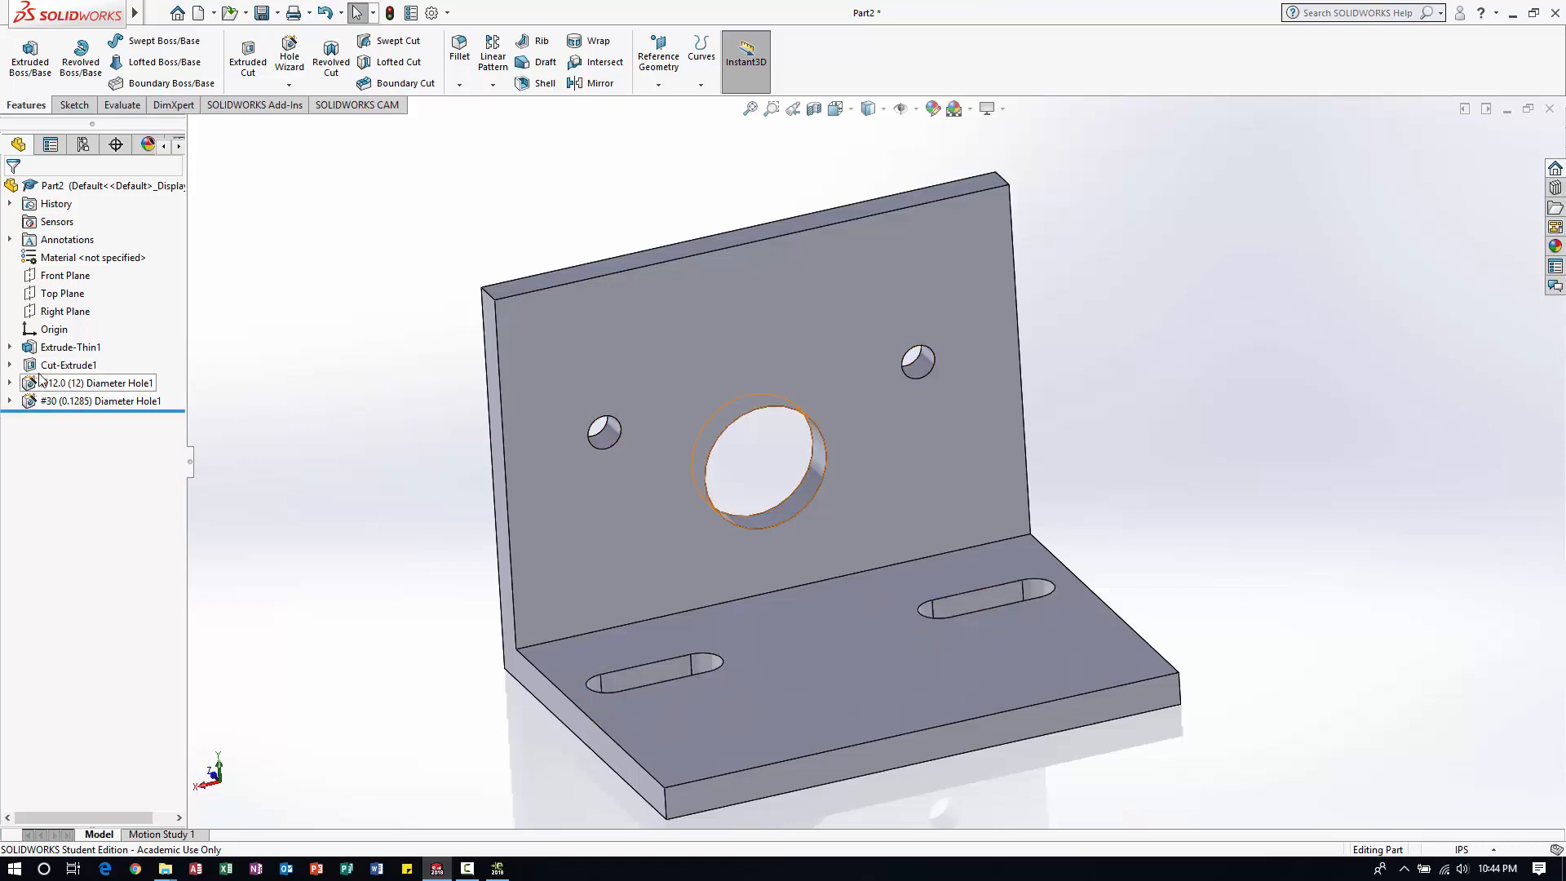
click(459, 70)
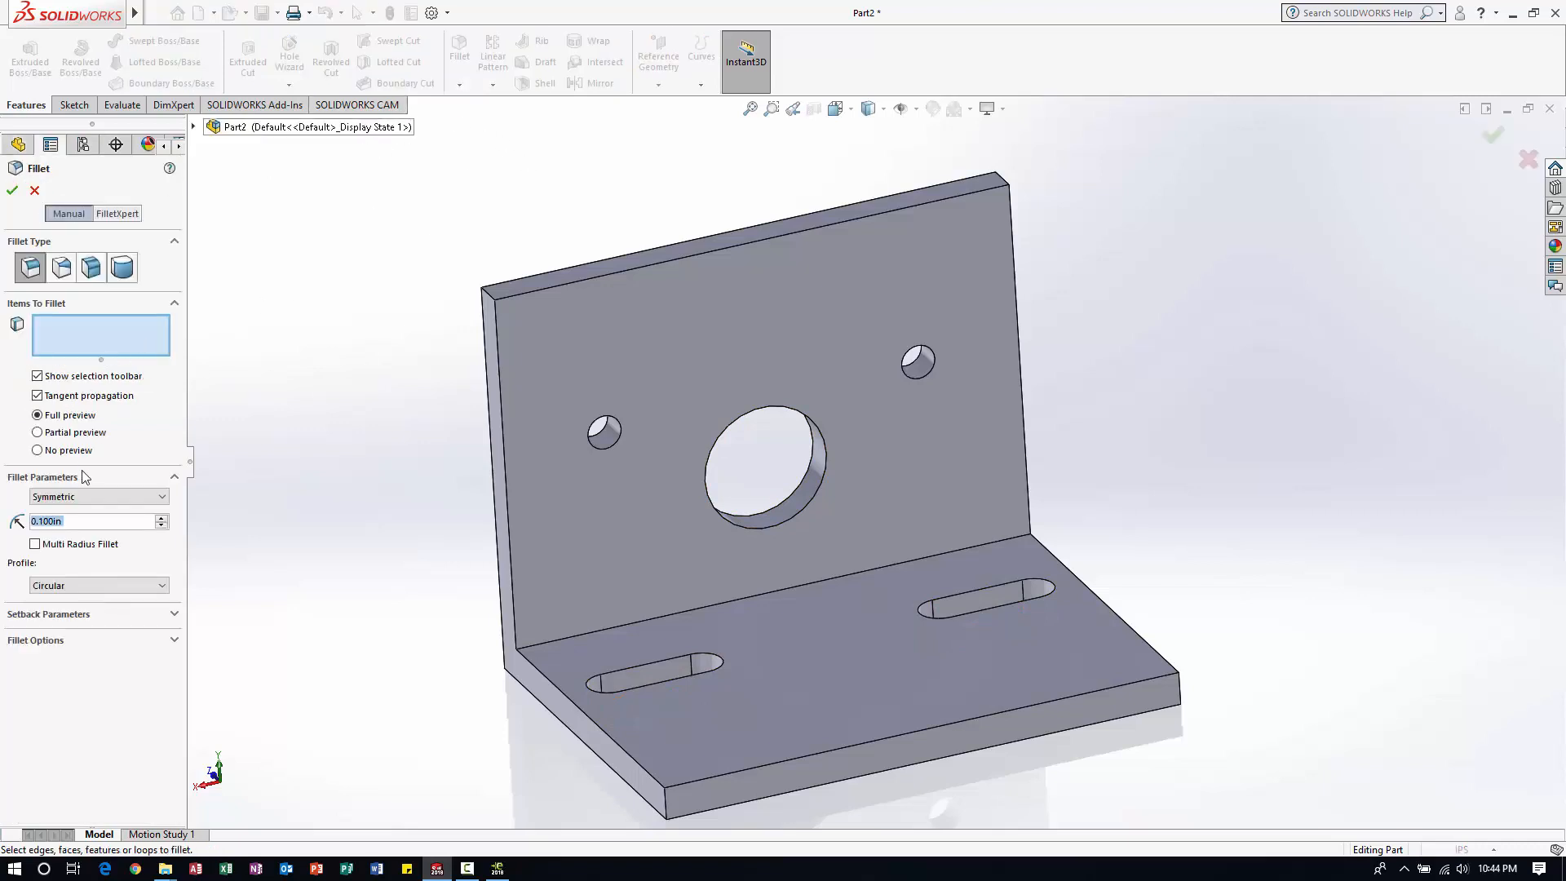
text(0.125)
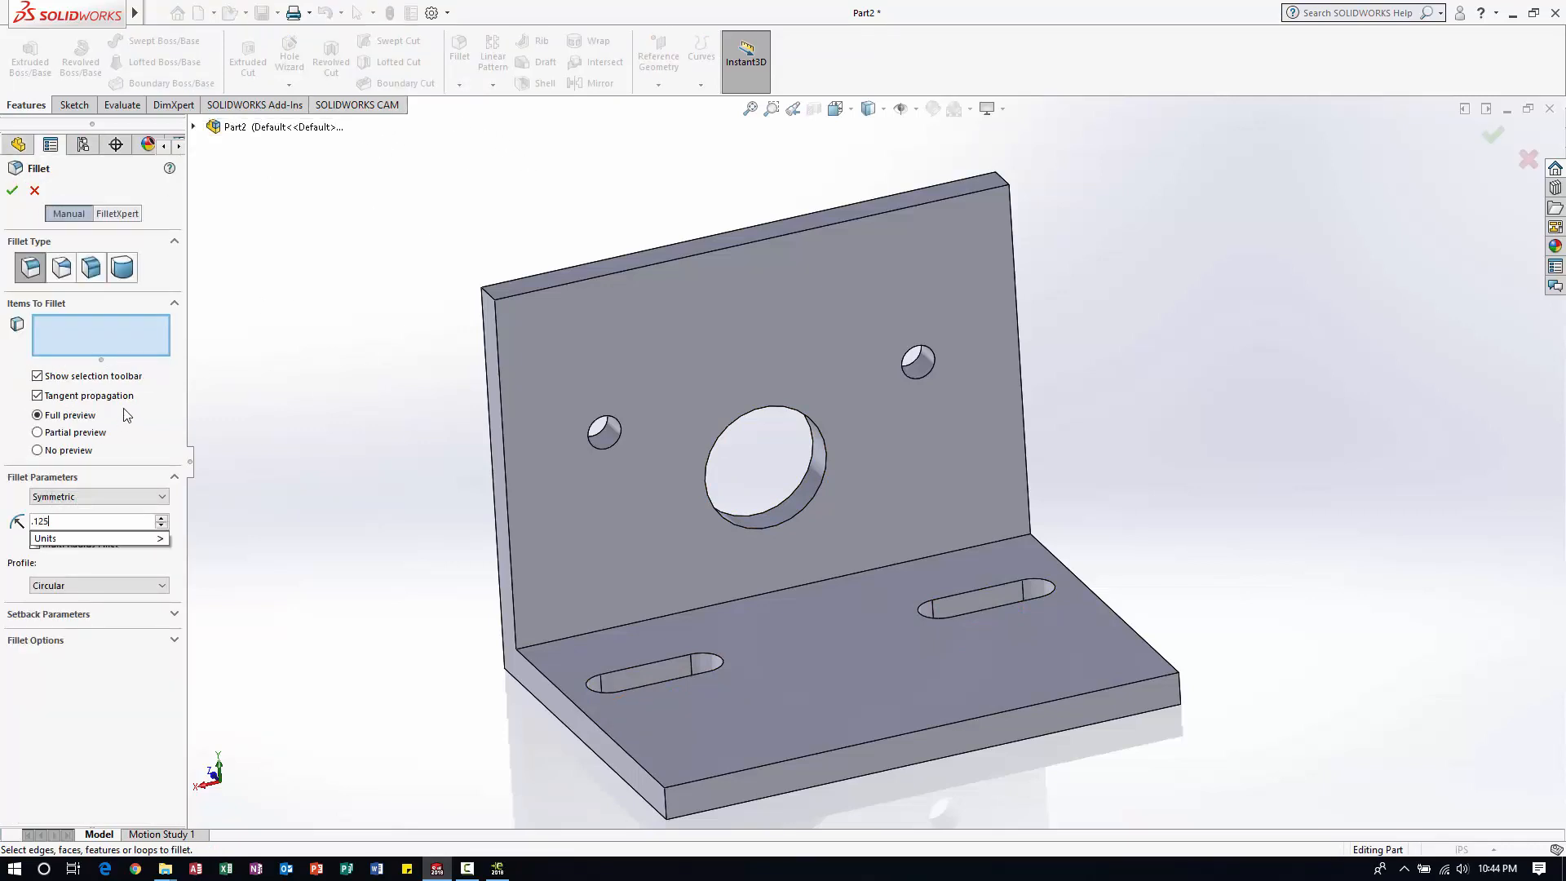
key(Return)
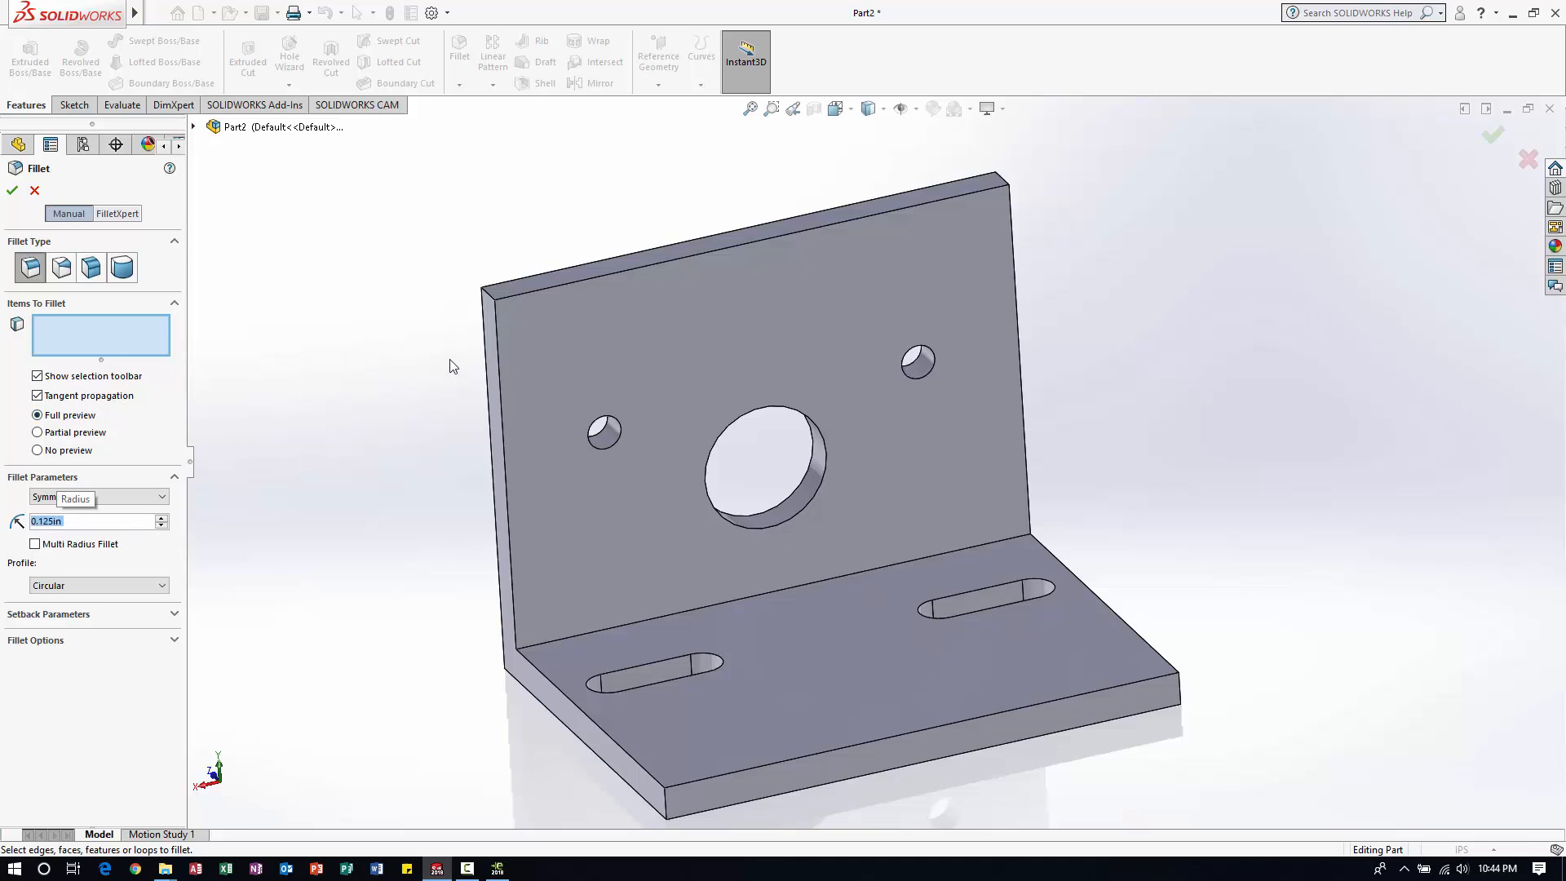
click(488, 298)
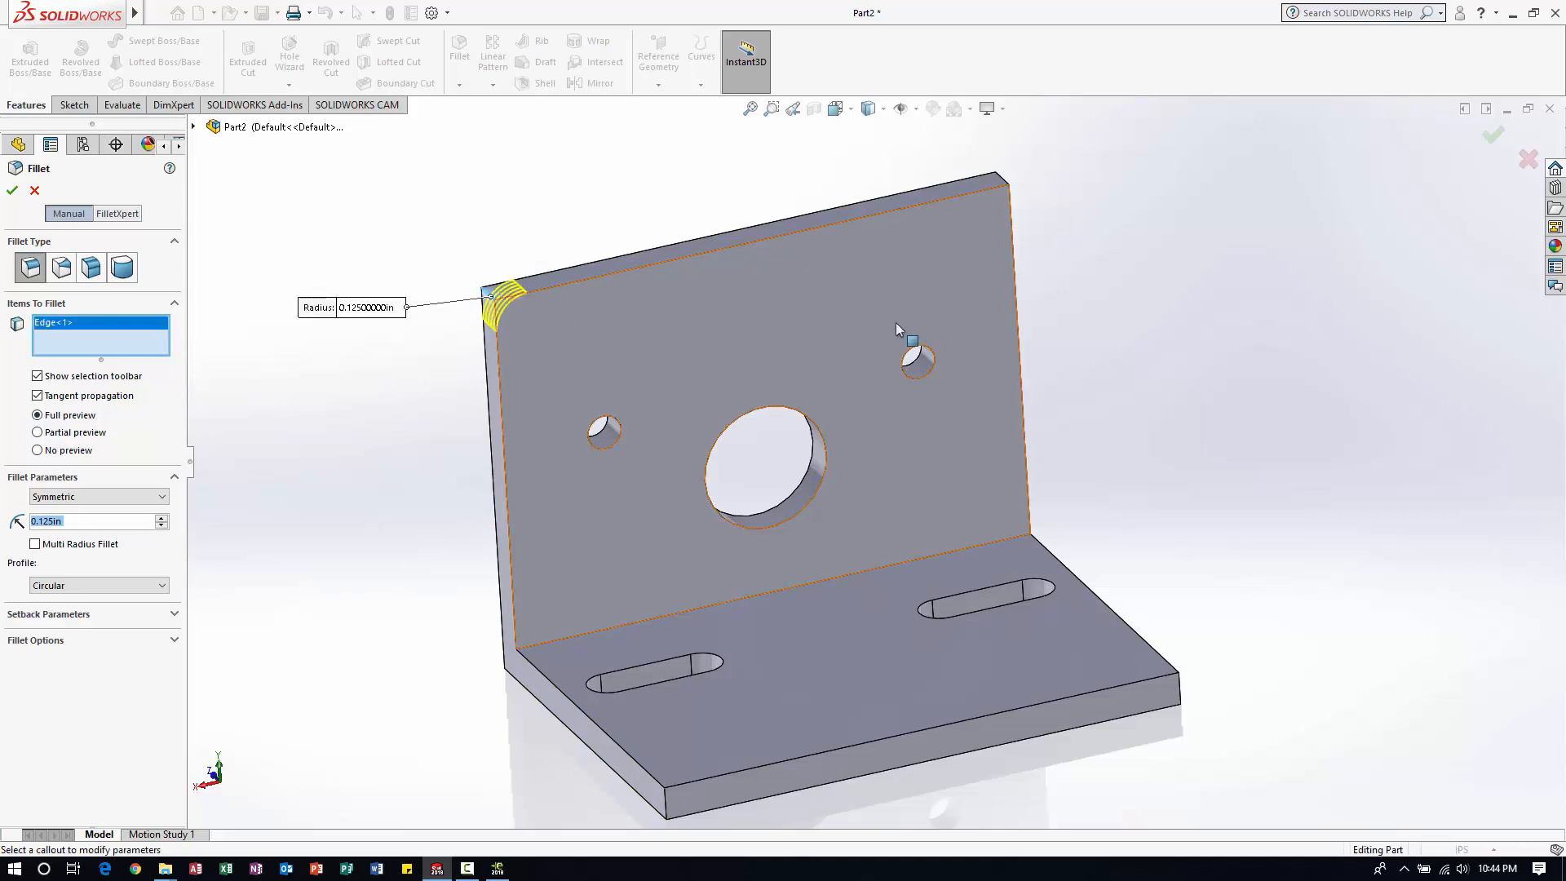
click(1001, 180)
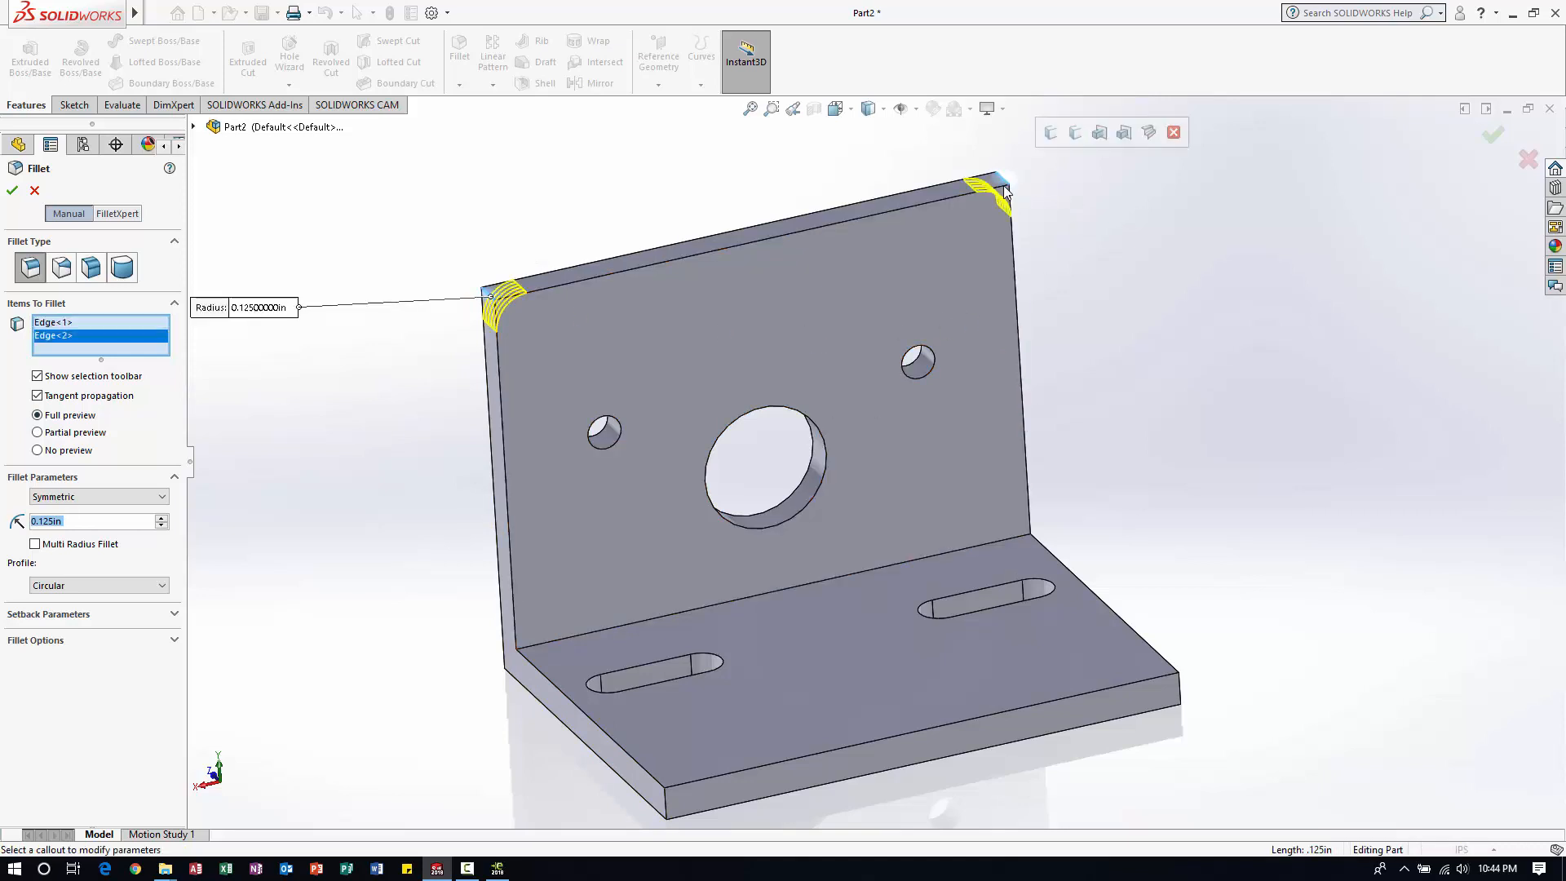
click(669, 809)
click(1179, 689)
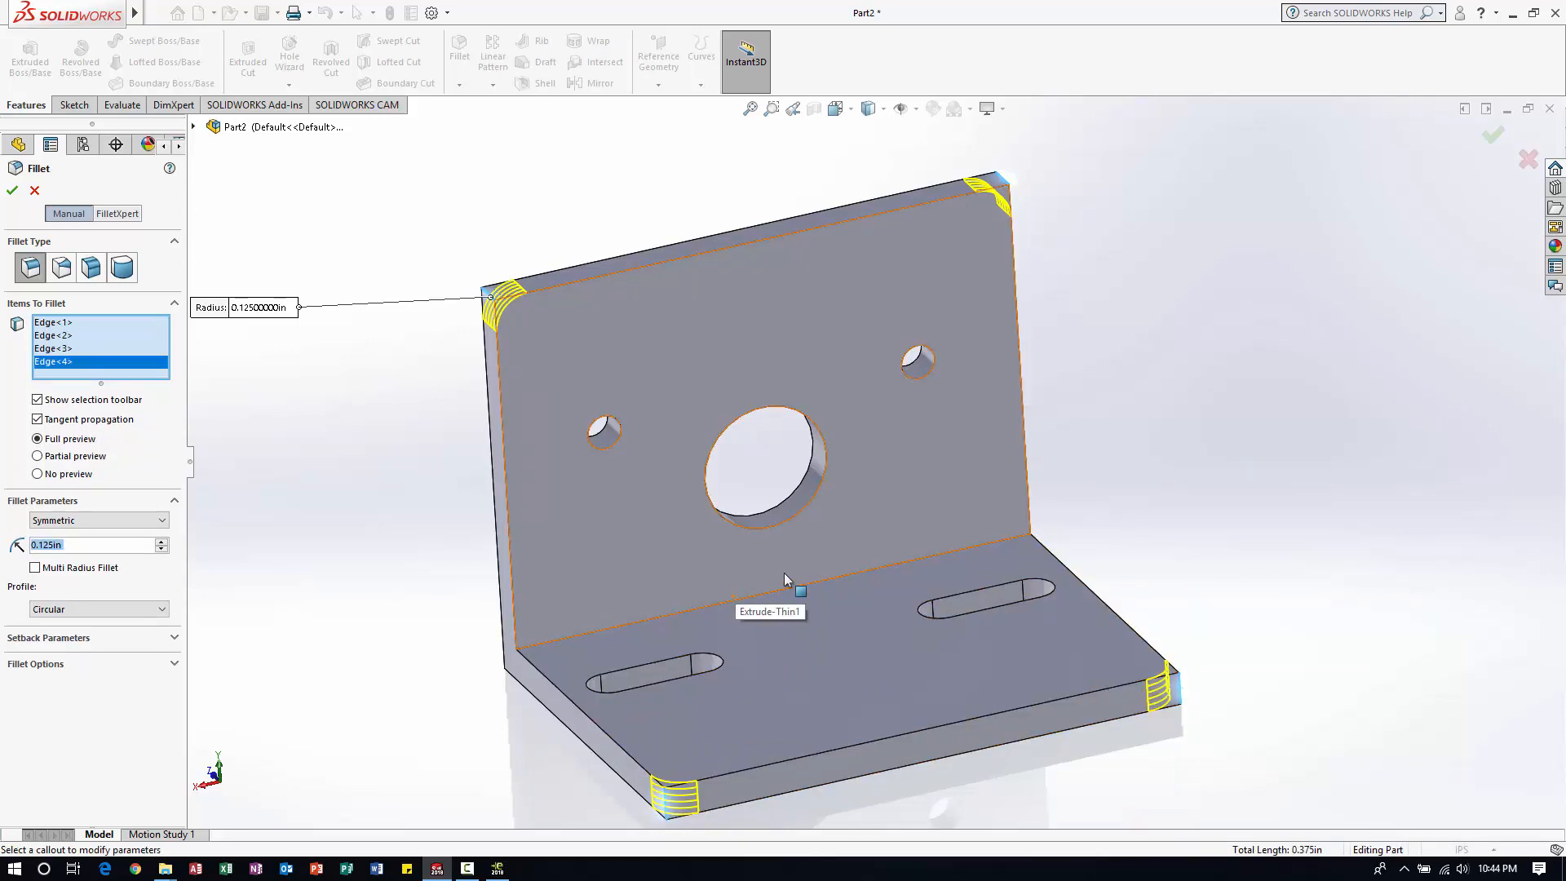
mouse_move(784, 575)
middle_down()
mouse_move(700, 682)
mouse_move(641, 672)
middle_up()
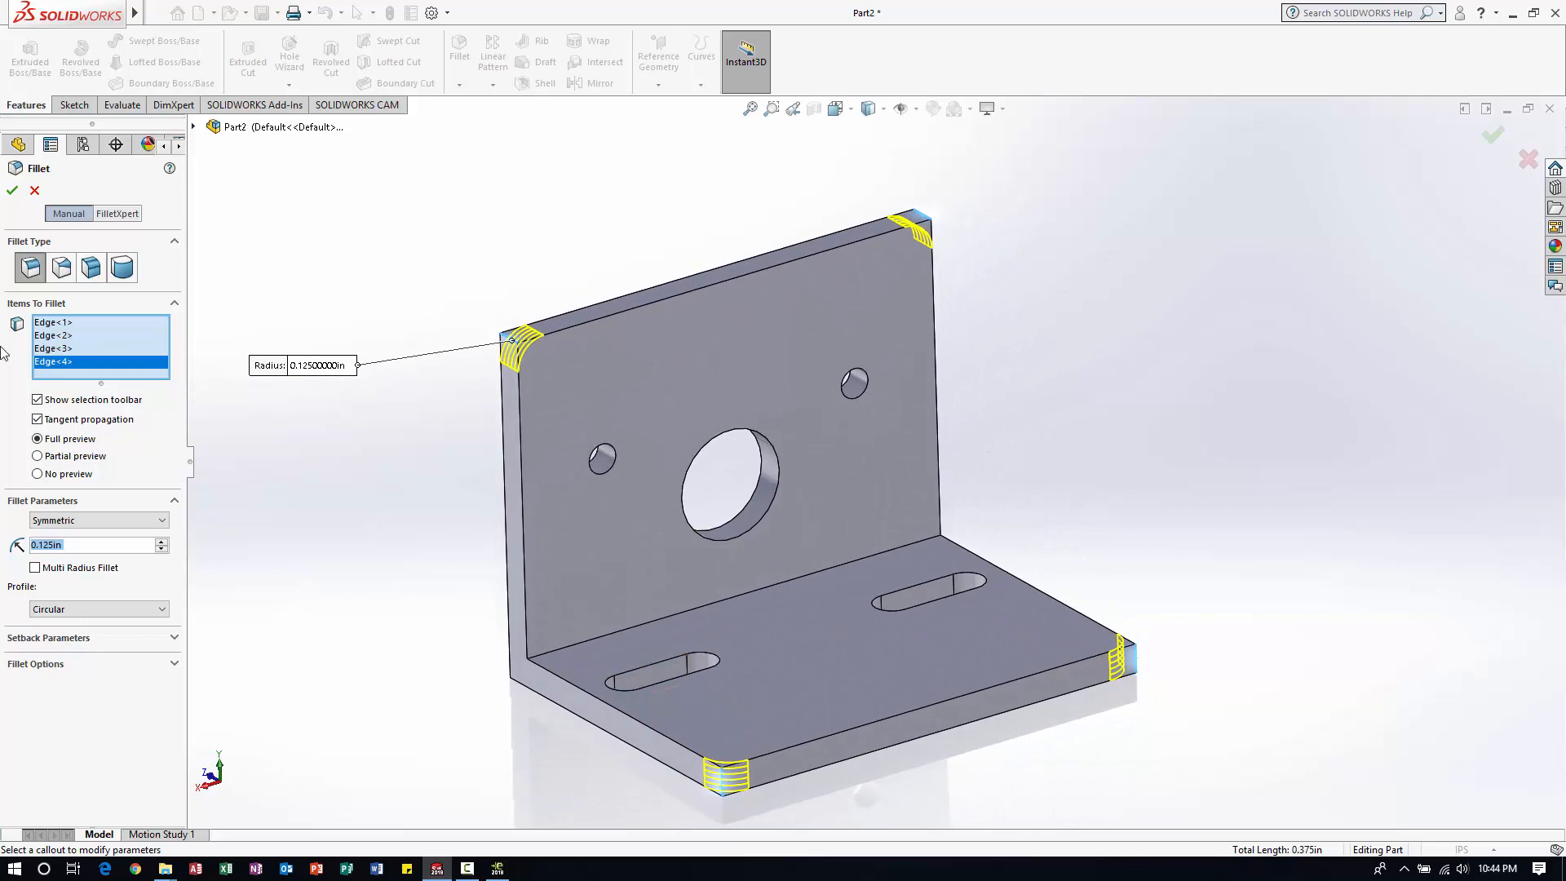
click(12, 190)
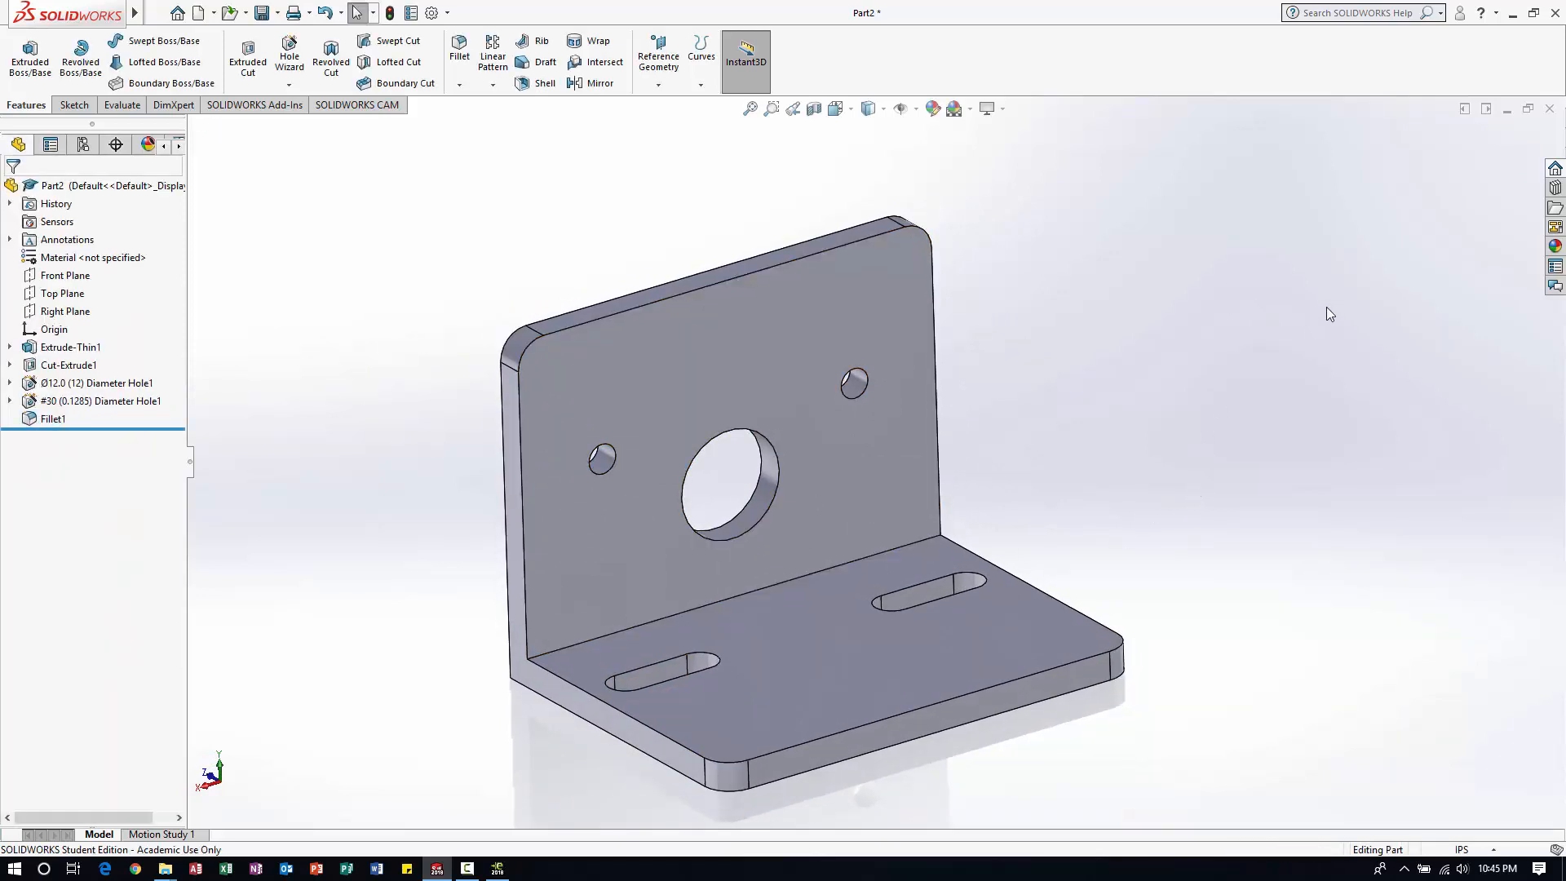
- Assign the 6061 Alloy material from the Aluminium Alloys category to the part
middle_drag(1052, 469, 1044, 475)
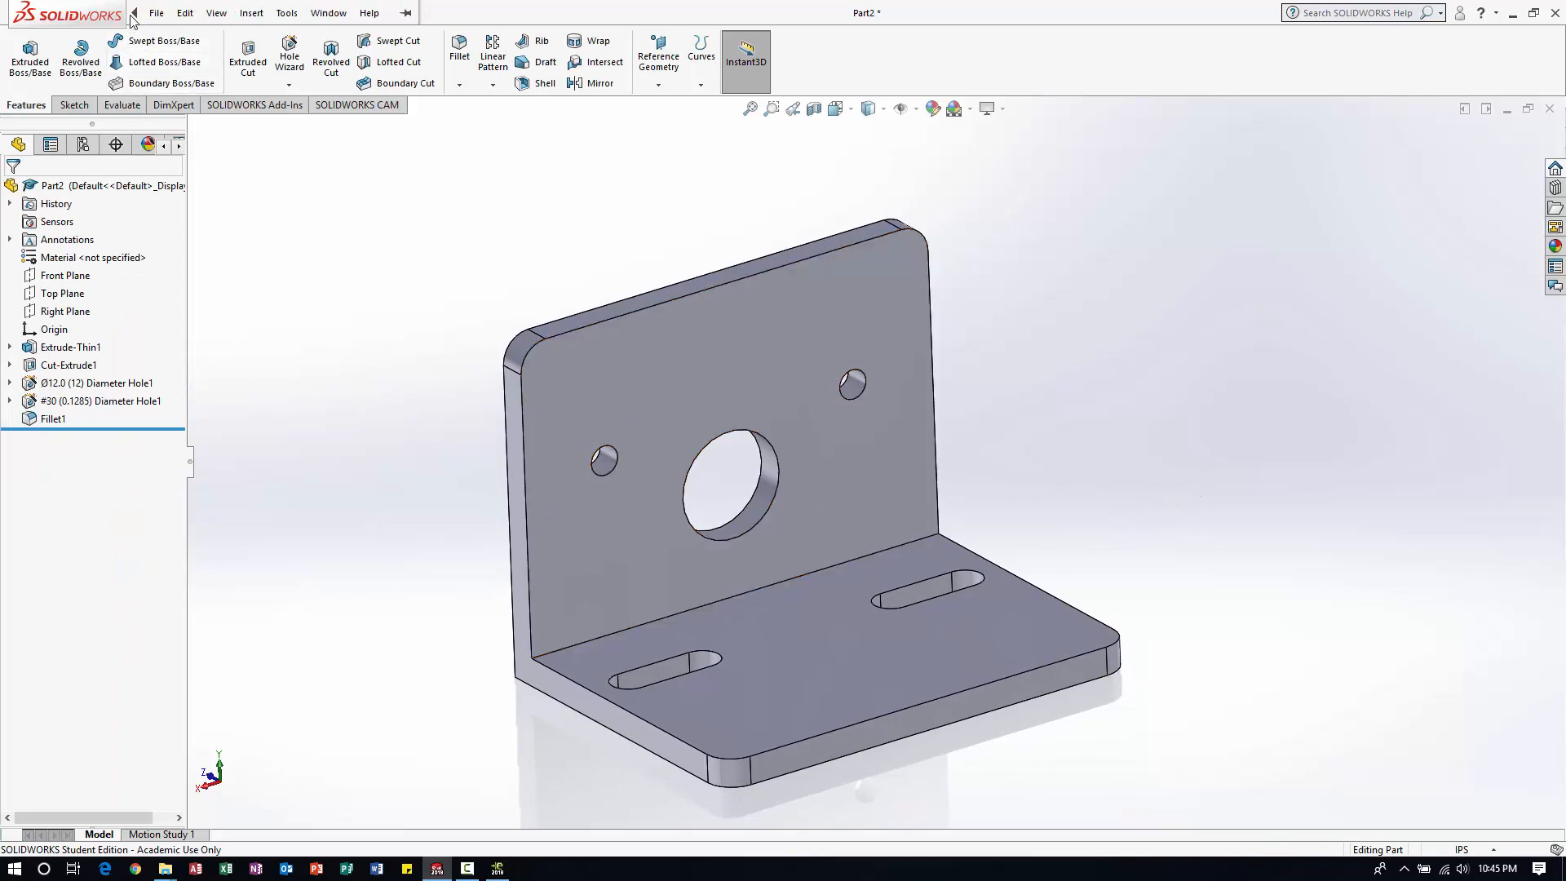
right_click(111, 257)
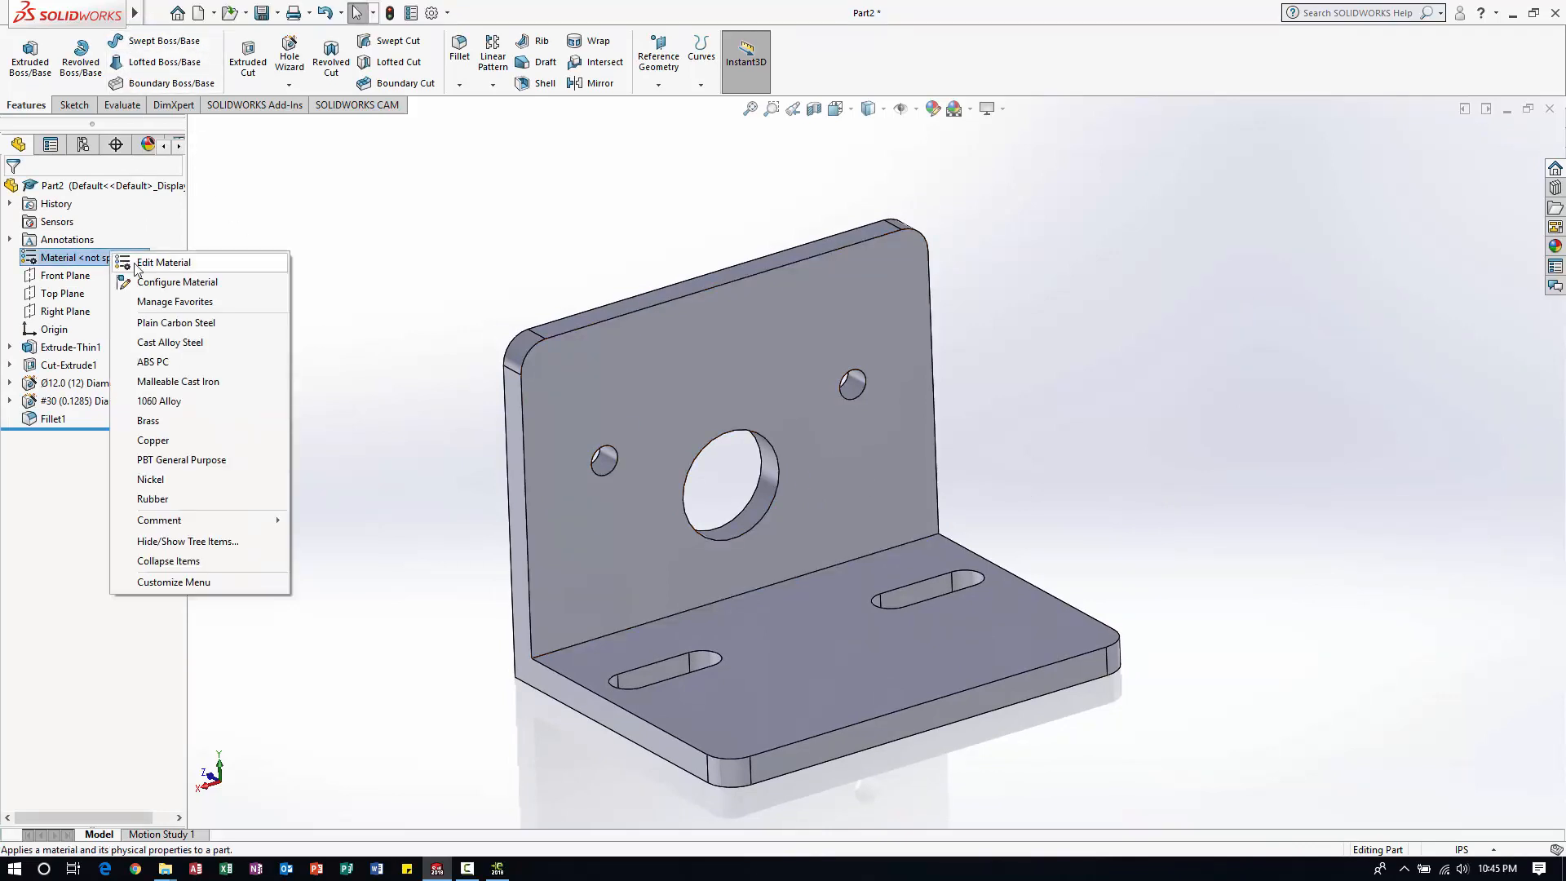
click(149, 264)
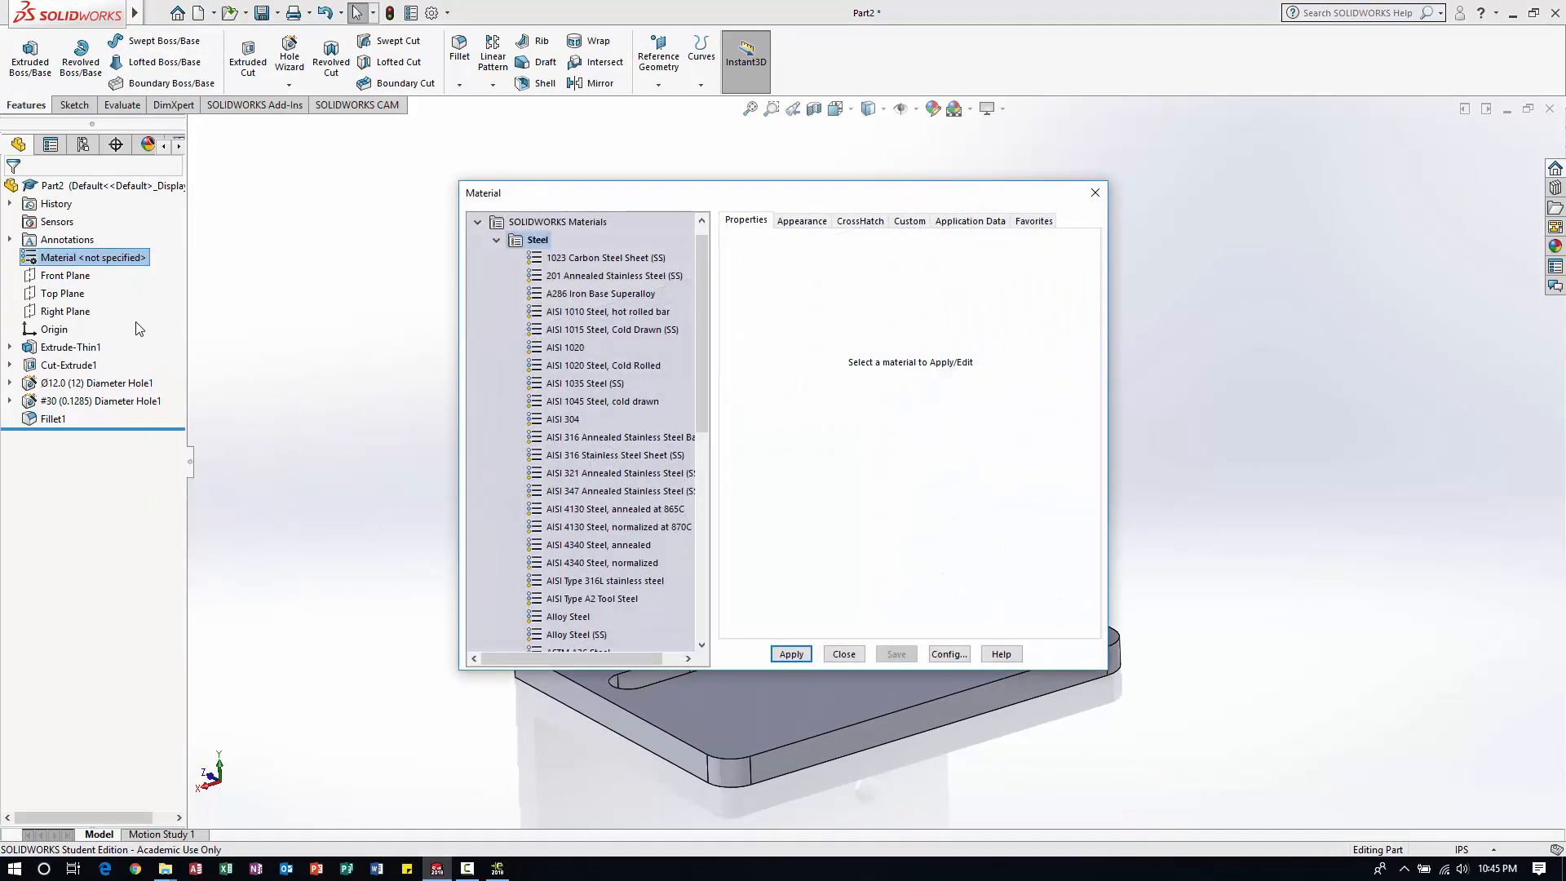
click(497, 239)
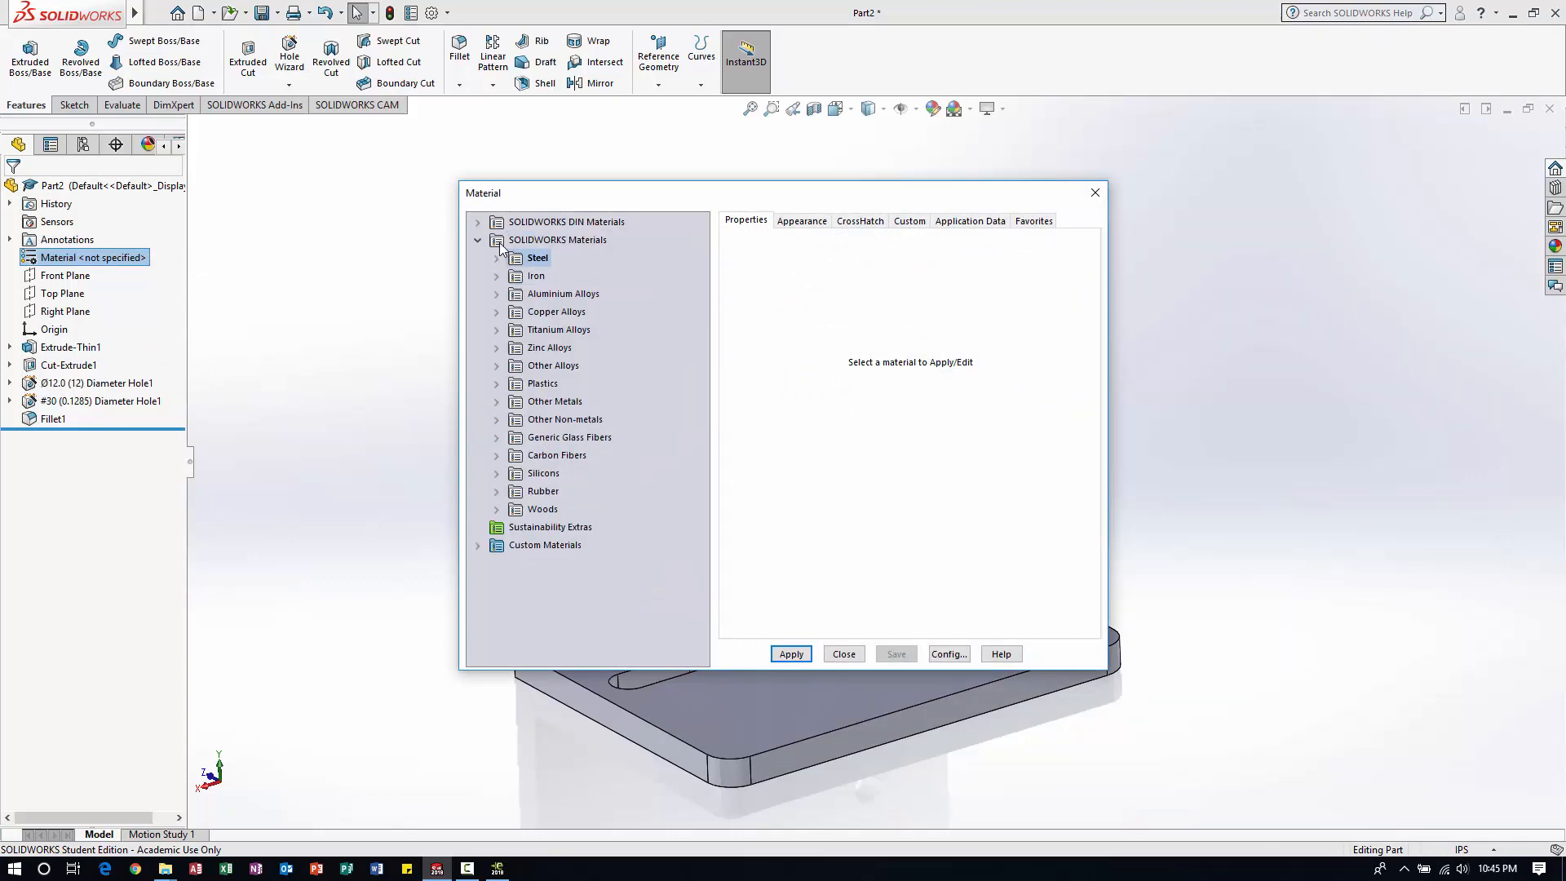
click(496, 294)
scroll(608, 510, down, 7)
scroll(609, 510, down, 9)
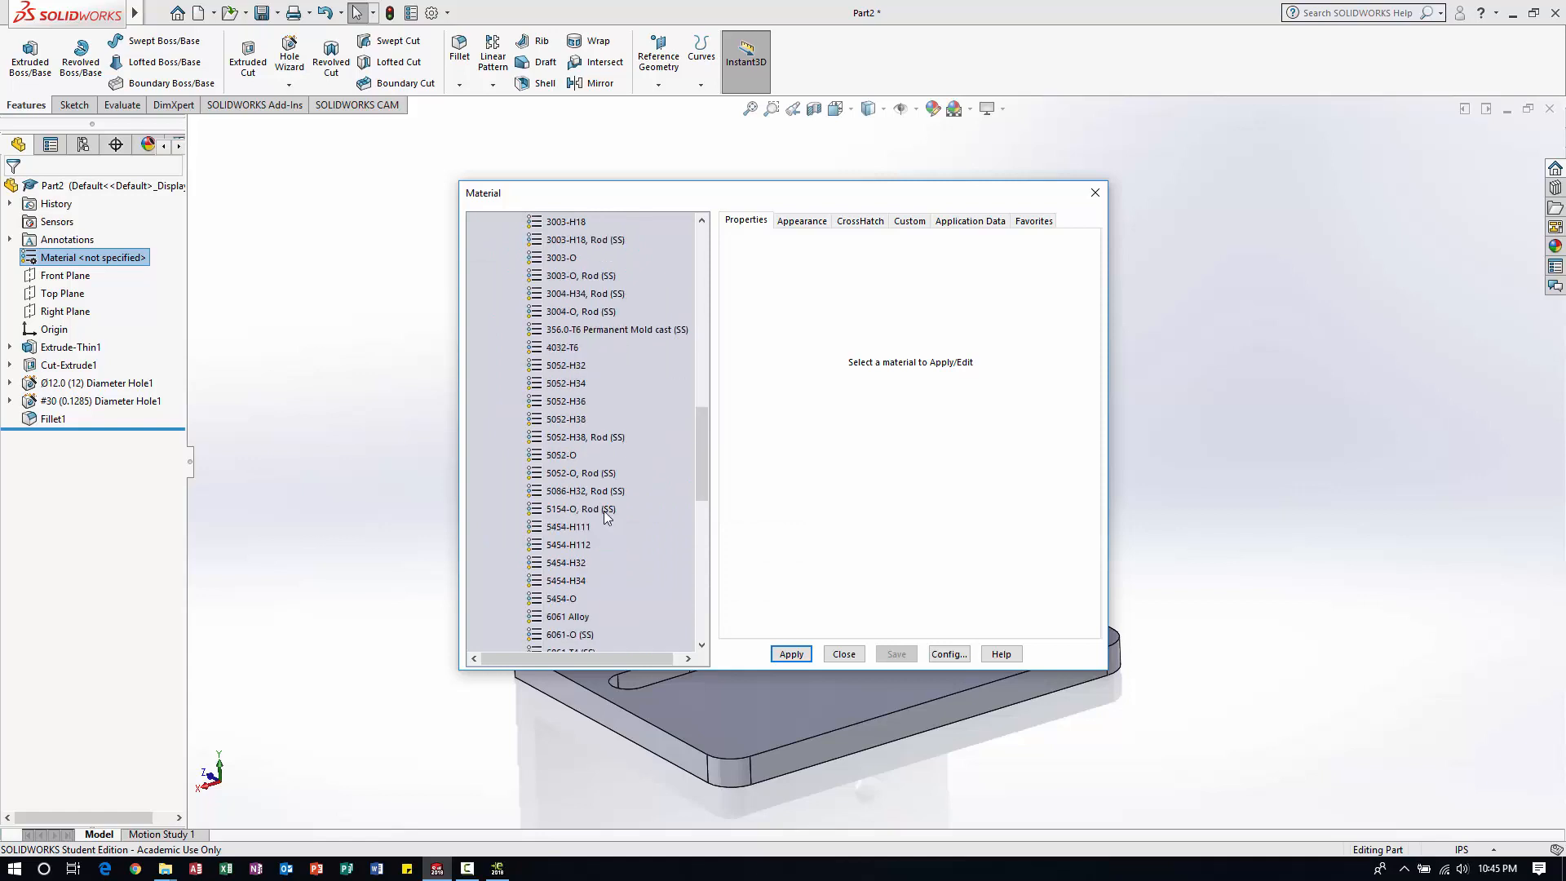
click(579, 456)
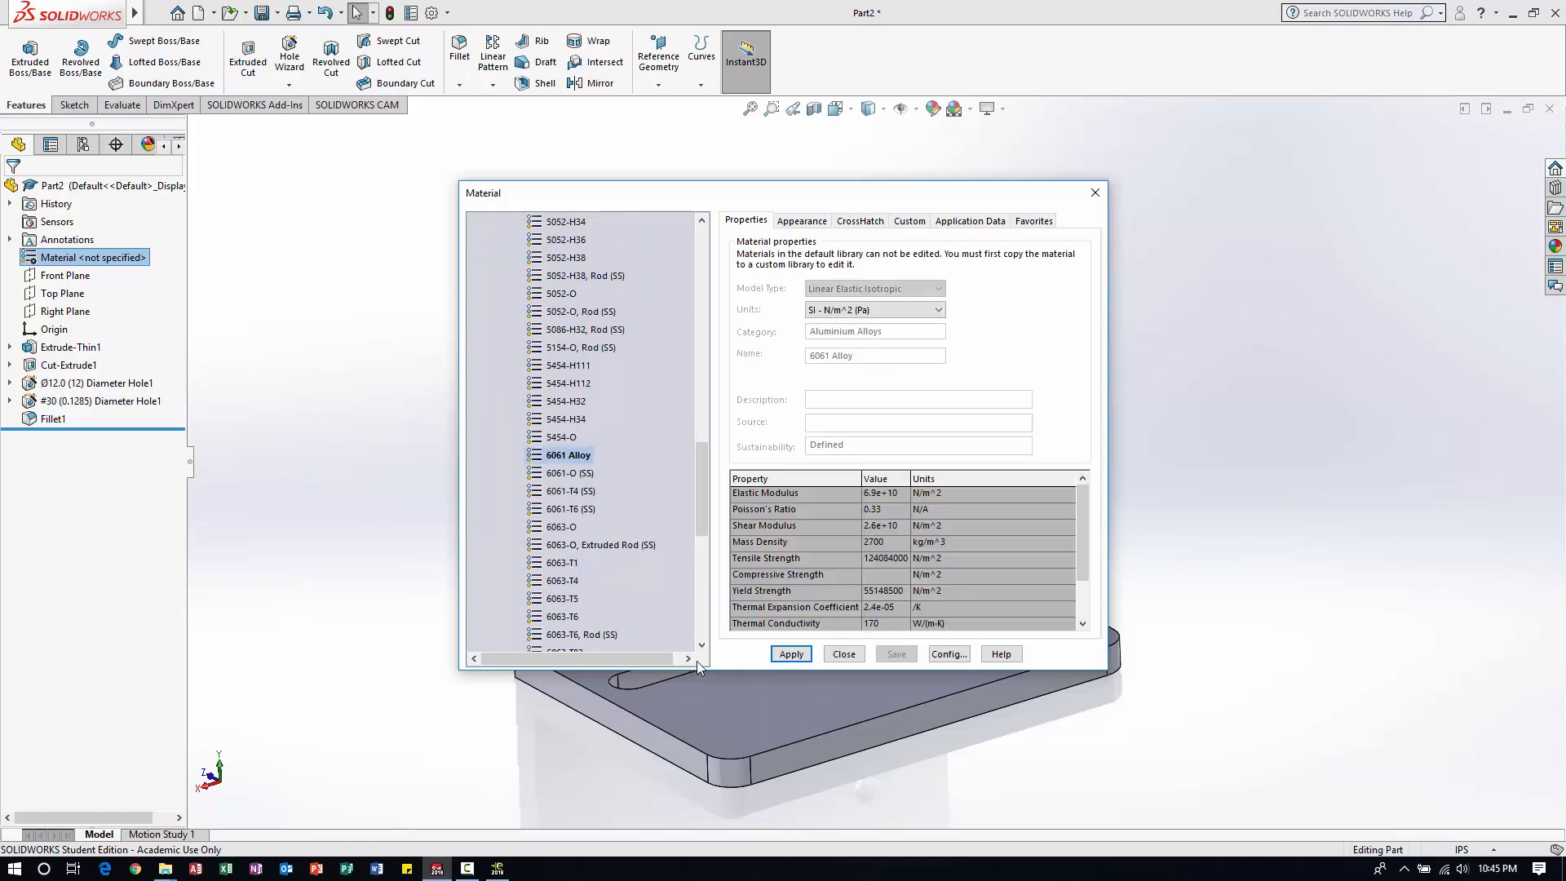
click(789, 654)
click(844, 654)
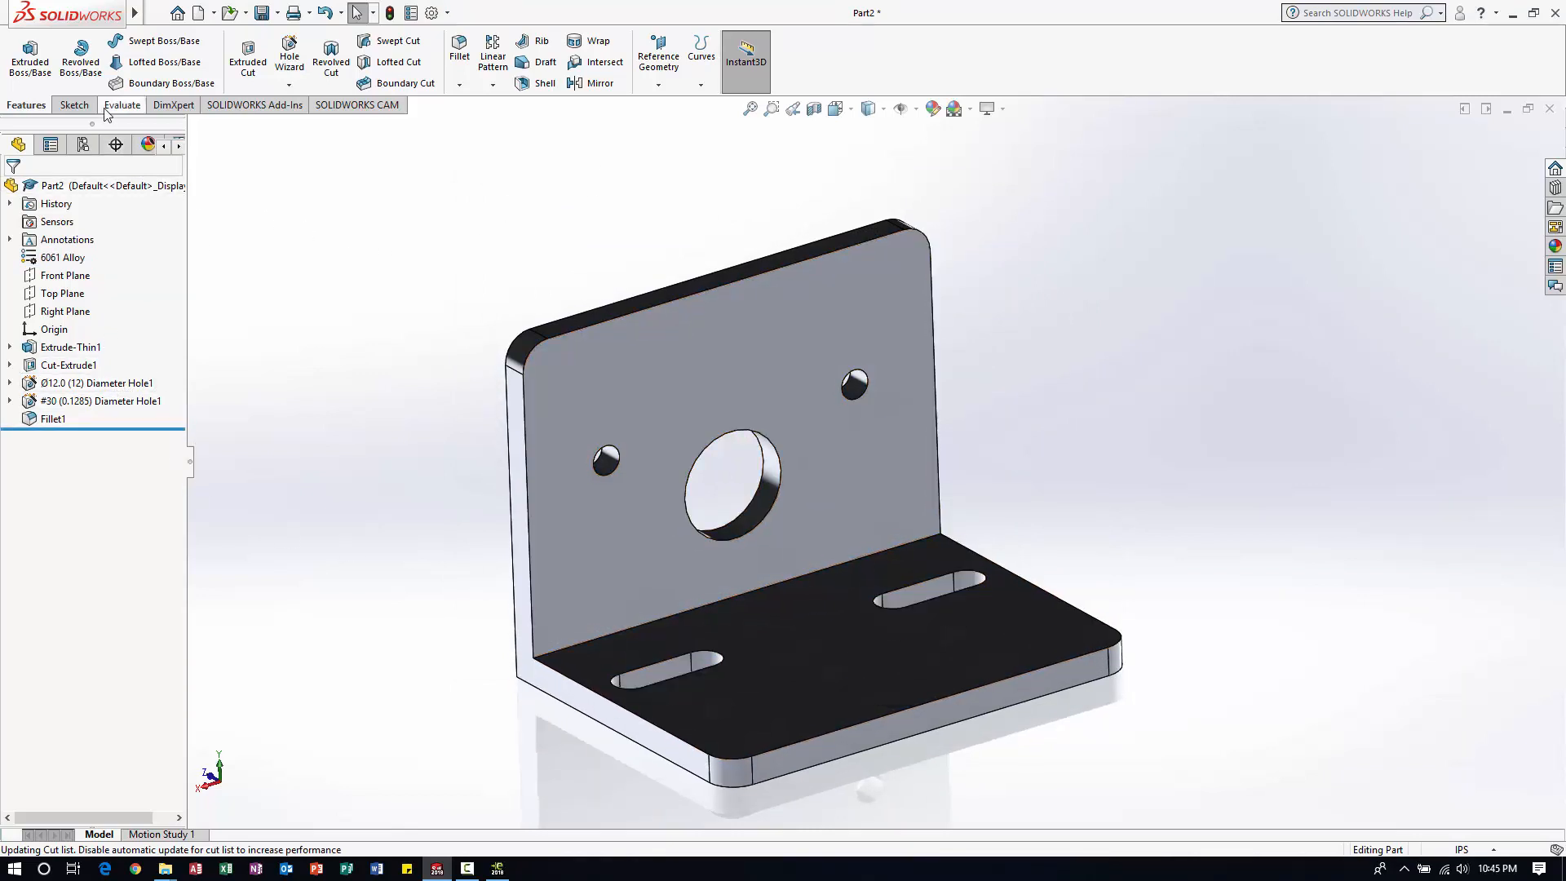
- Enter the author's full name in the summary information of the part's file properties
click(156, 12)
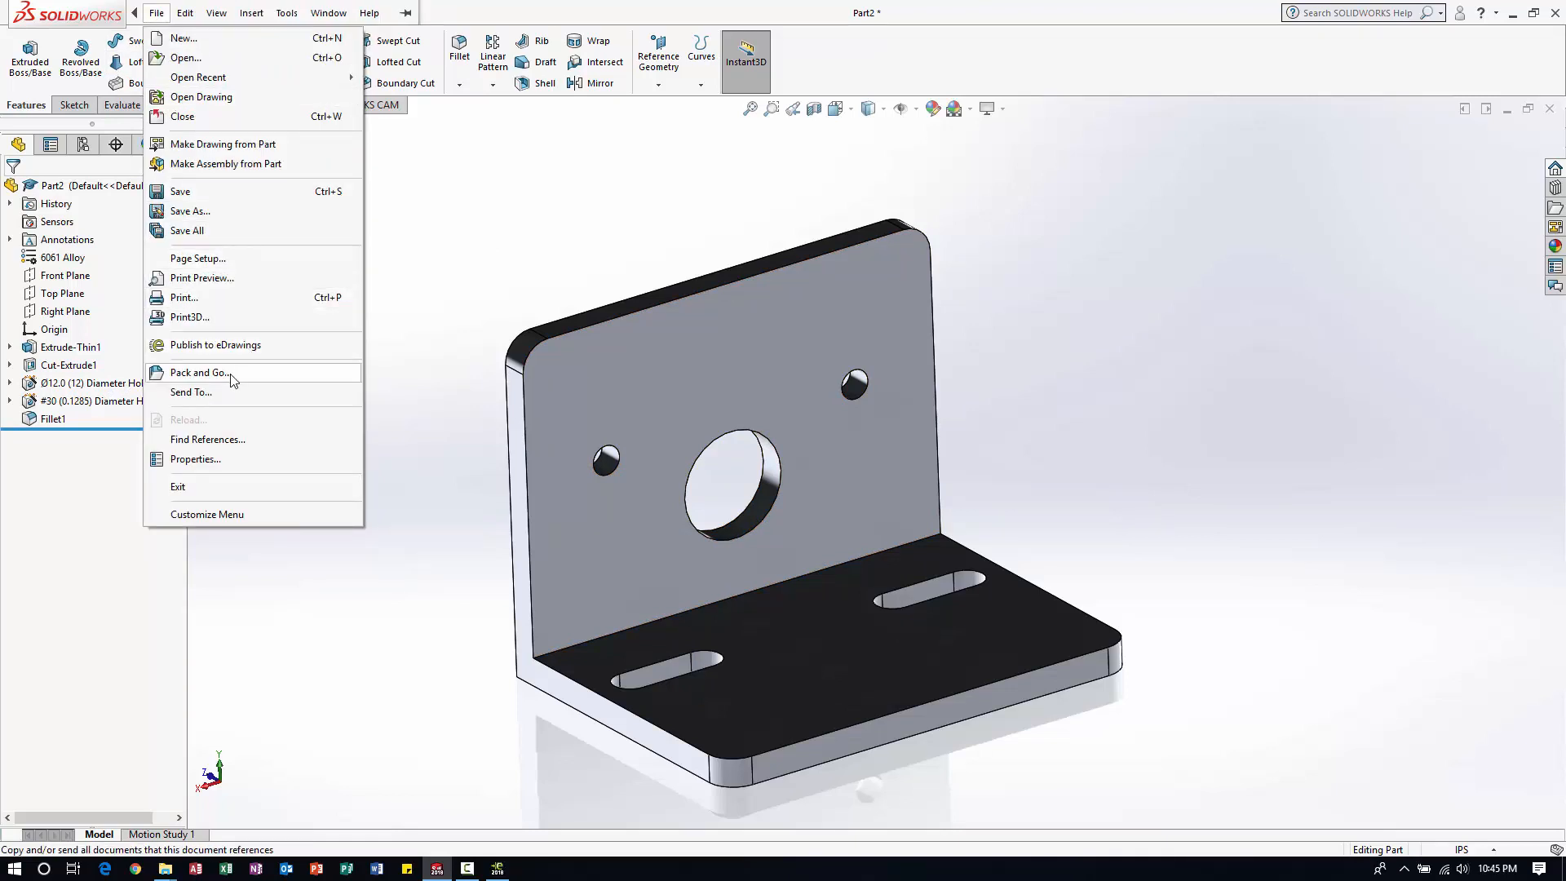
click(232, 460)
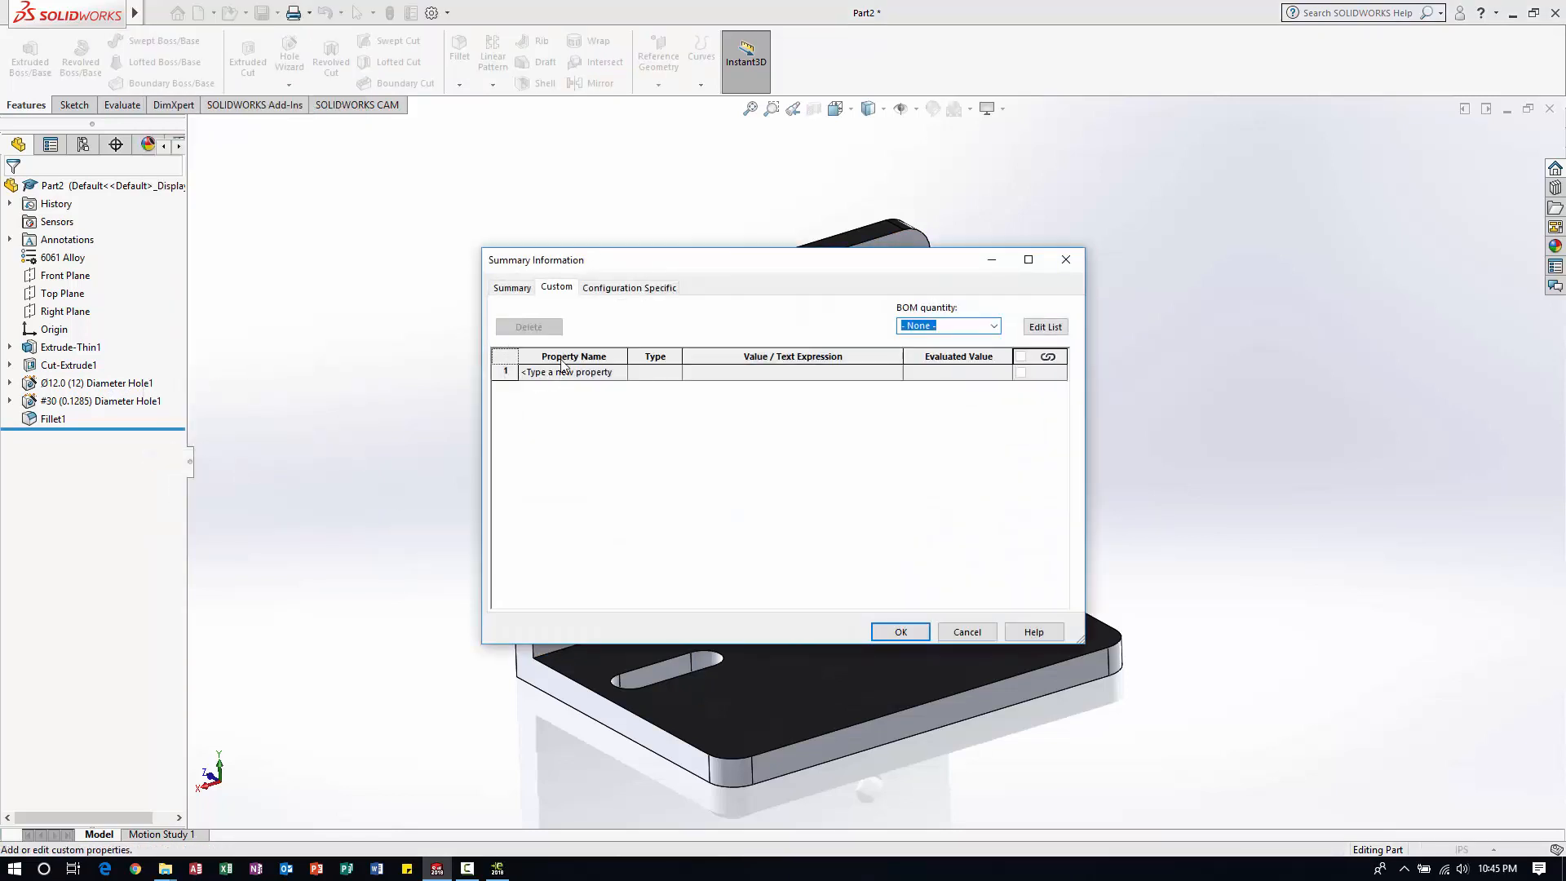
text(Ahm)
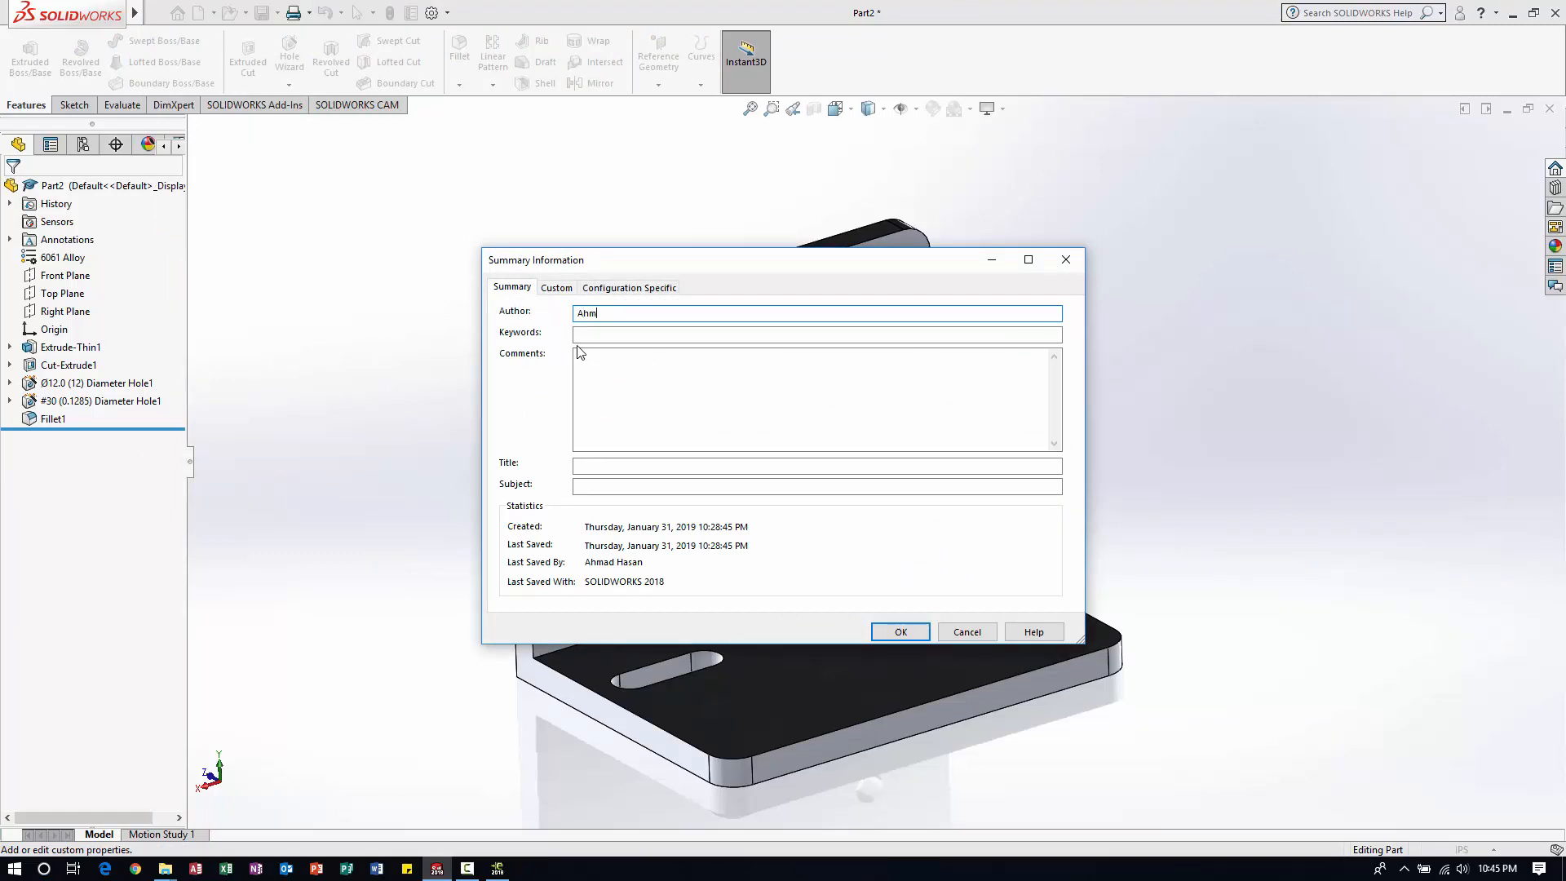
text(ad Hasan)
- Add a Description property to the part's custom properties
click(565, 289)
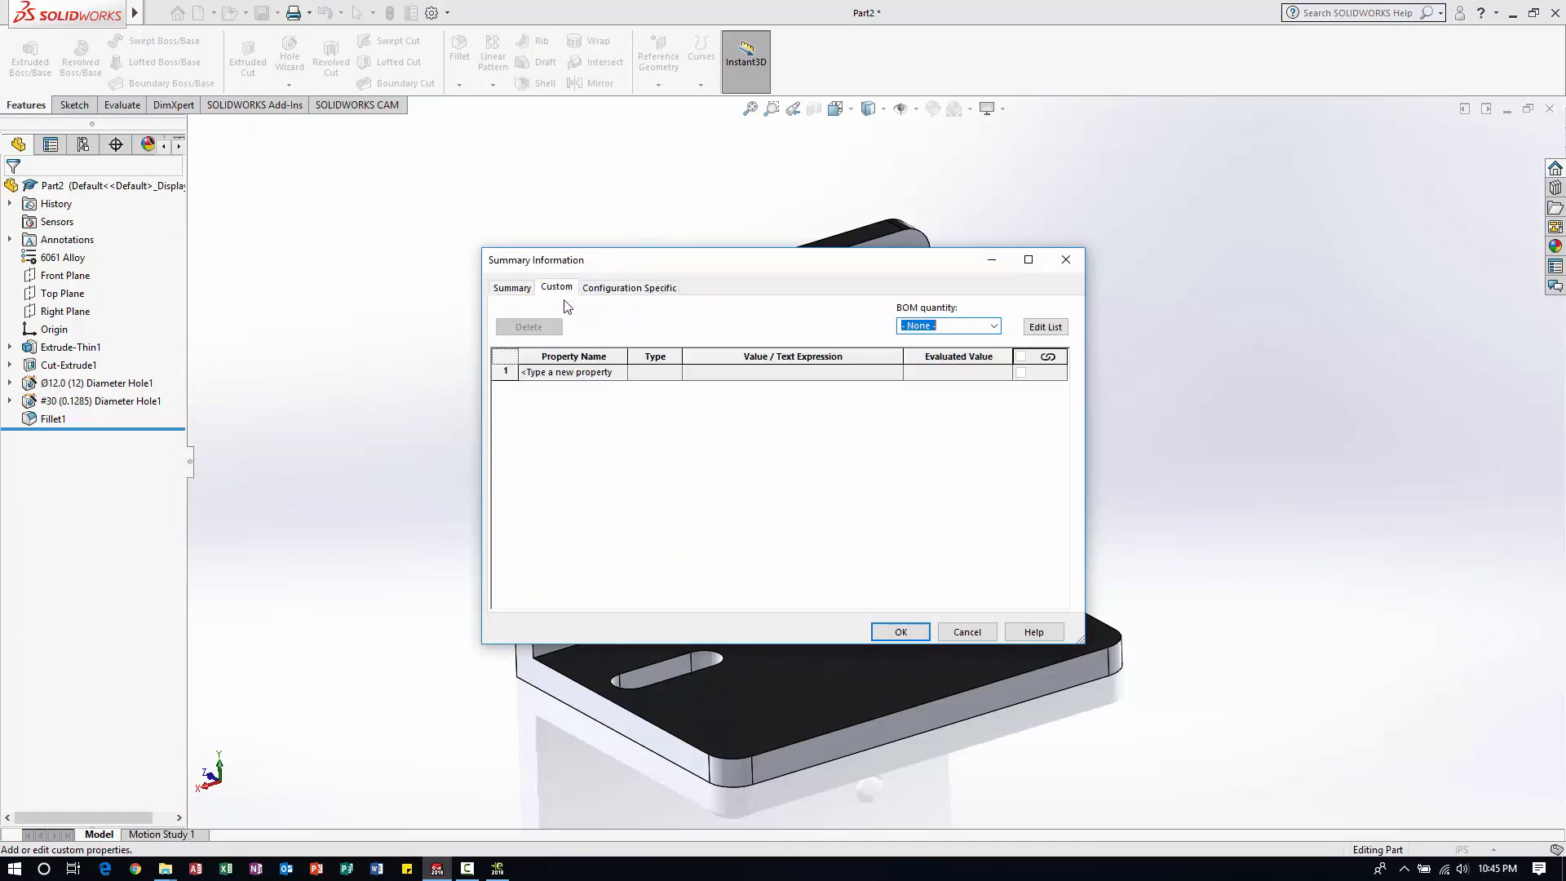
click(593, 380)
click(620, 377)
click(595, 394)
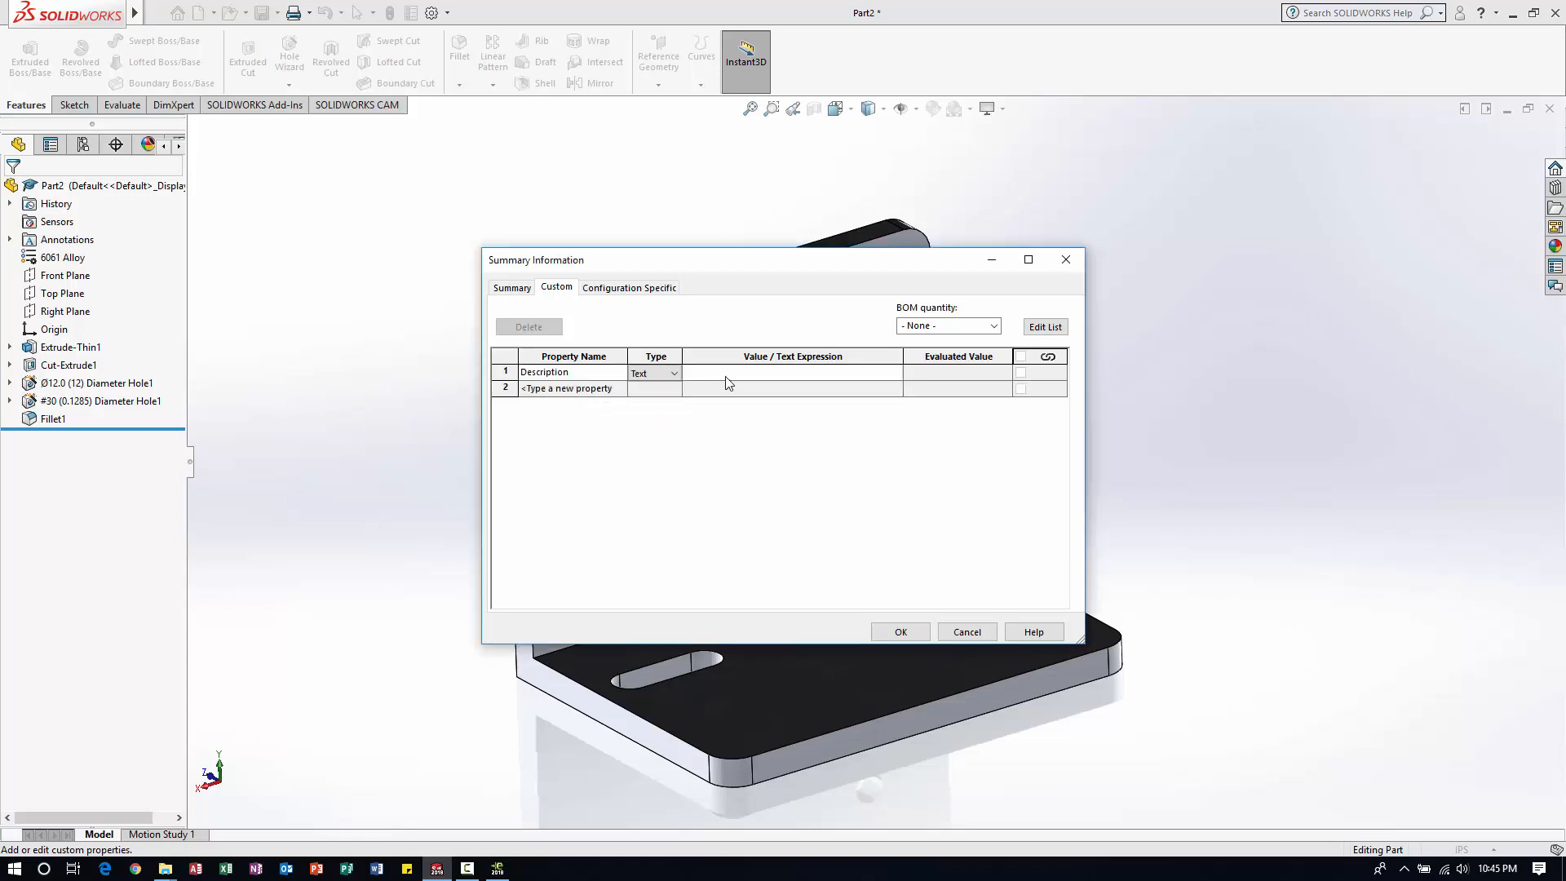
- Fill in the Description value, starting with 1/8" X 1/8" in inch marks, and apply the file properties
click(725, 376)
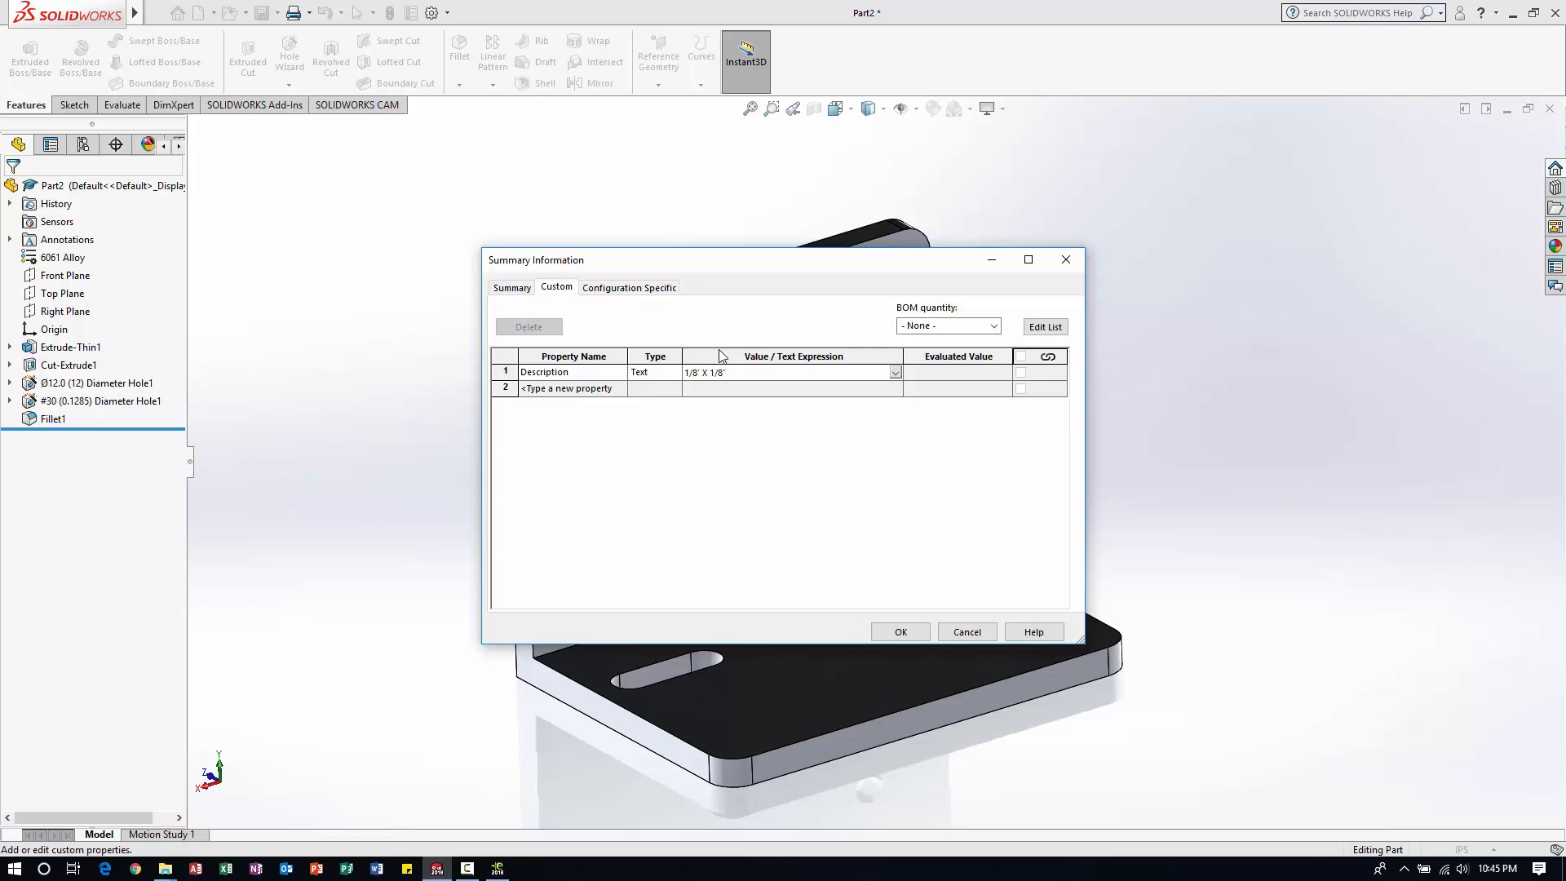
key(BackSpace)
text(")
text(")
text(num)
click(900, 631)
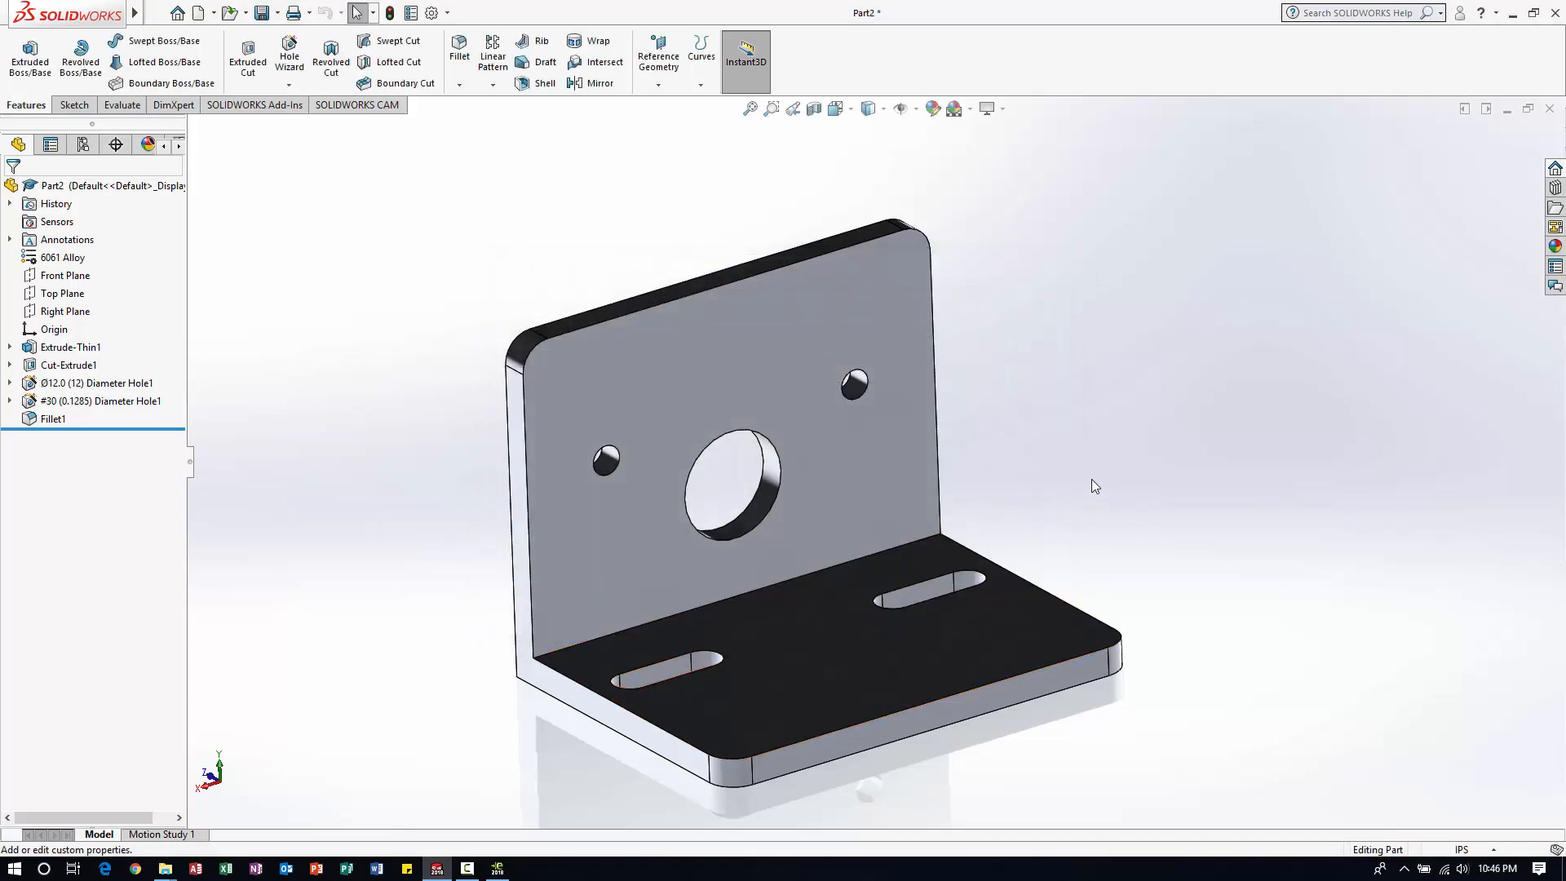